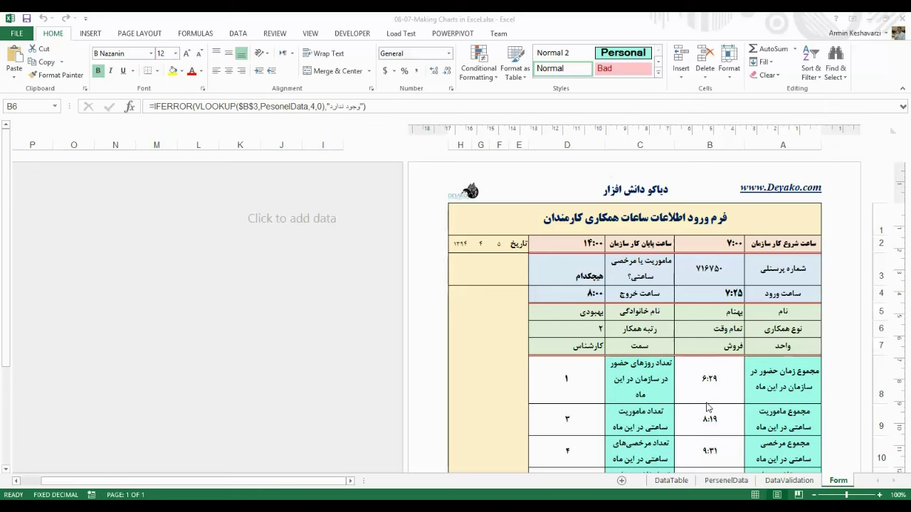
Step through the attendance, leave and count formulas in columns B and D of the Form sheet.
left_click(719, 387)
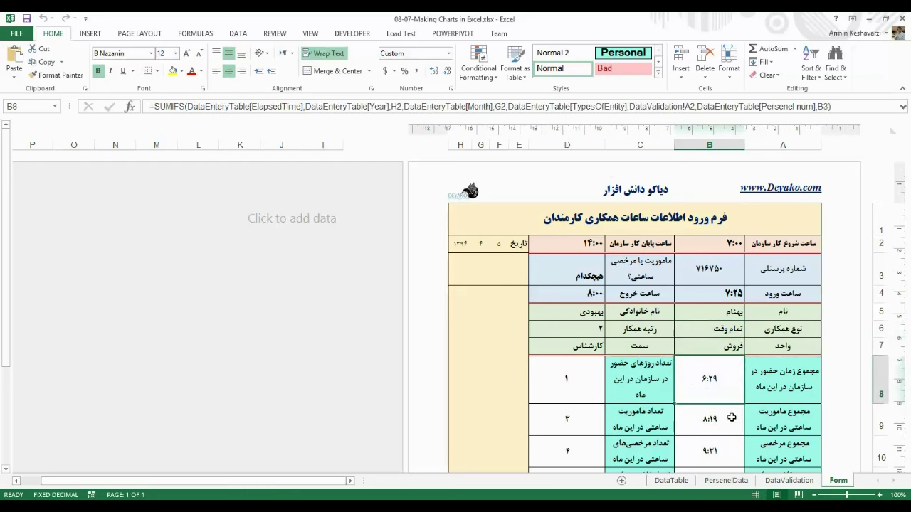
key("Up")
key("Up")
key("Up")
key("Down")
key("Down")
key("Down")
key("Left")
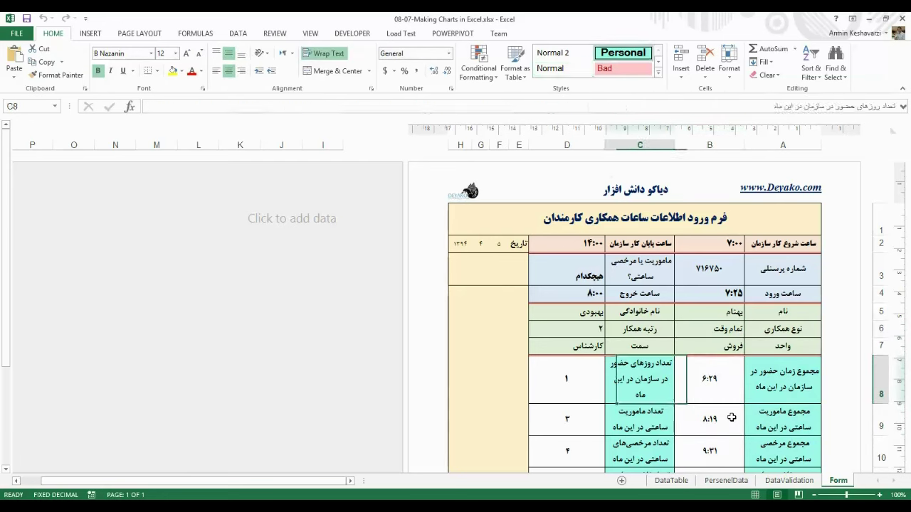
key("Left")
key("Down")
key("Down")
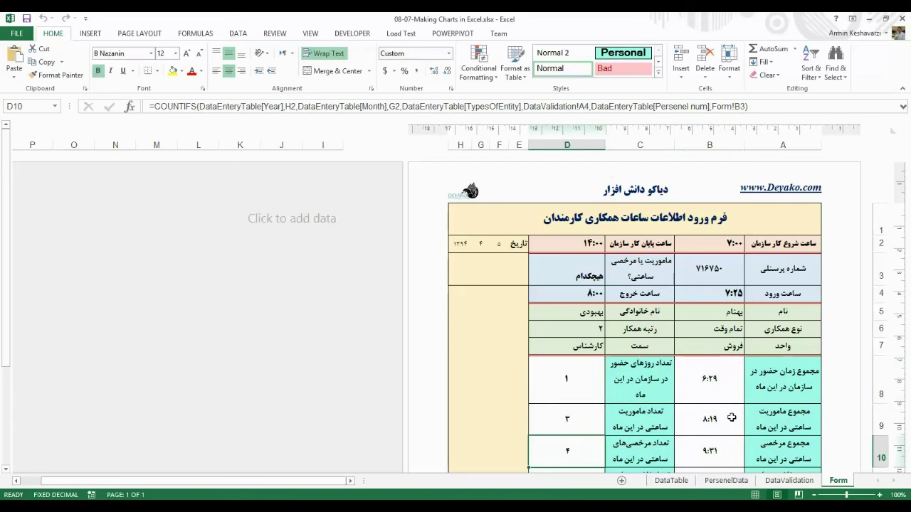
key("Right")
key("Right")
key("Down")
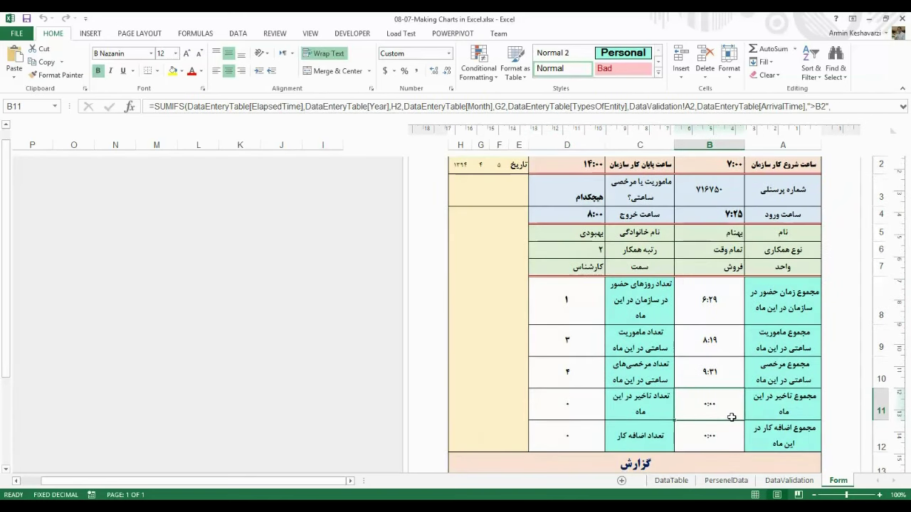
key("Up")
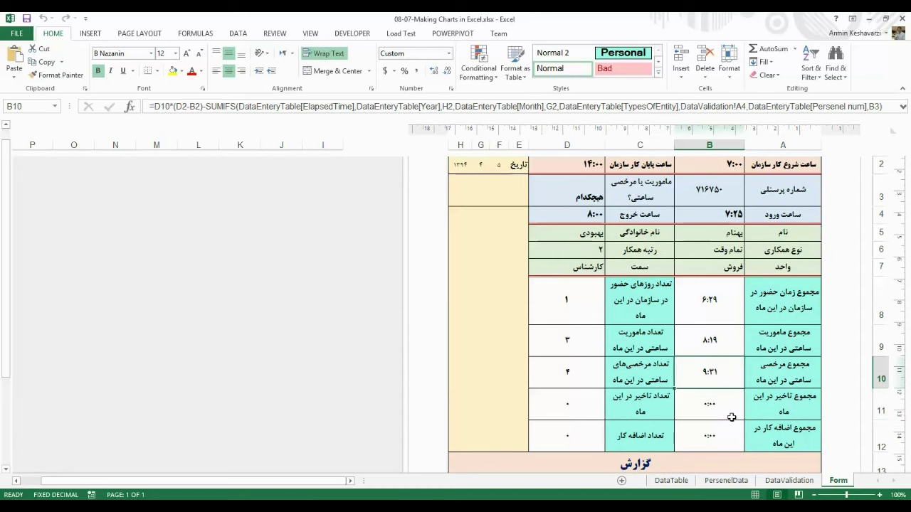
Recheck the lateness total in B11 and the overtime total in B12.
left_click(732, 417)
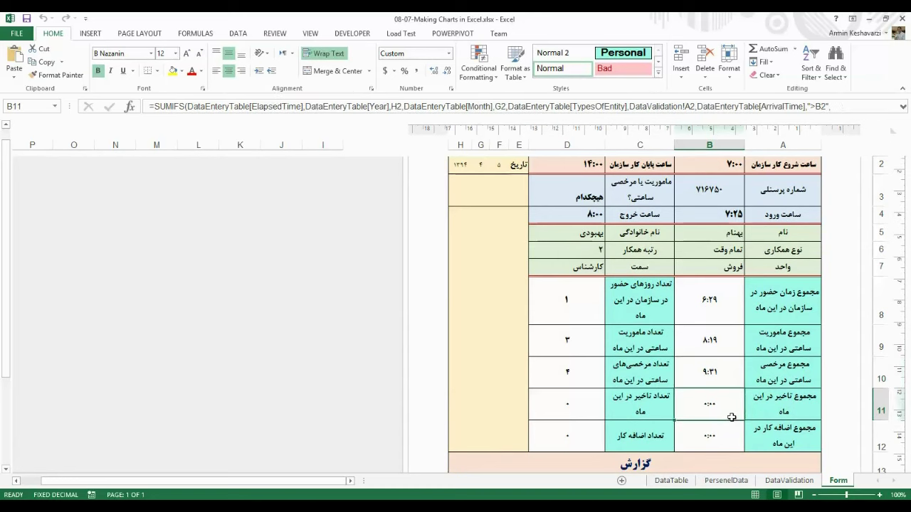
key("Down")
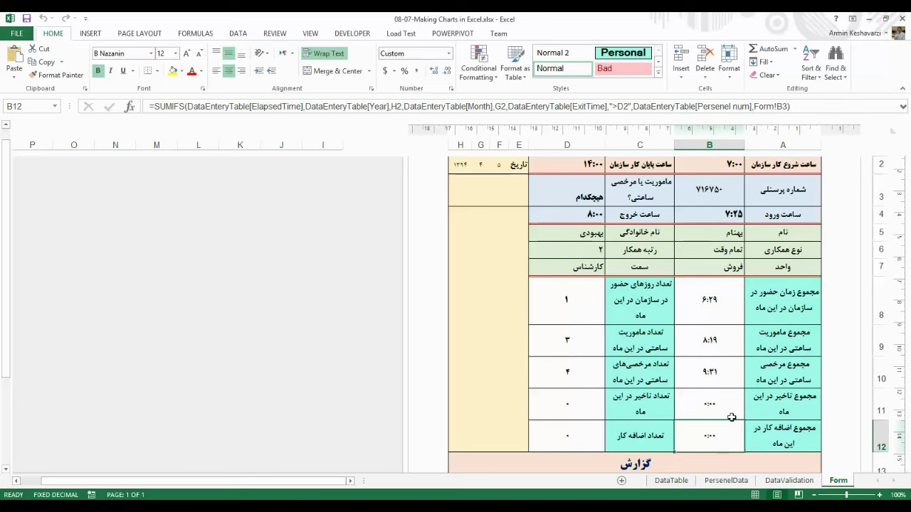
left_click(482, 169)
left_click(698, 404)
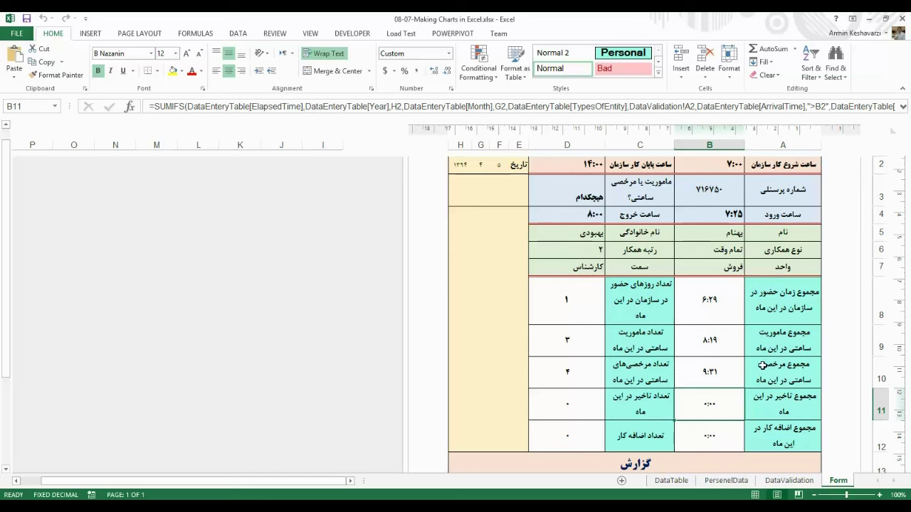
Set the day cell F2 to 15.
left_click(483, 171)
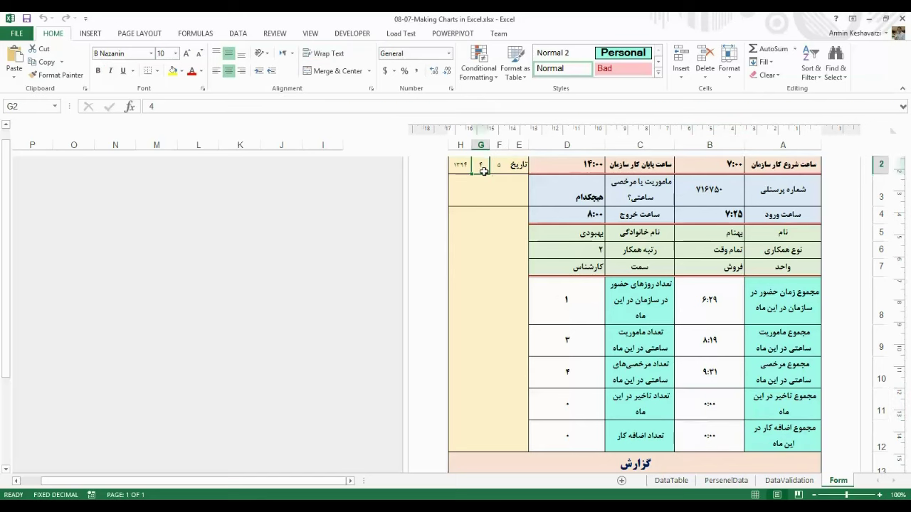
left_click_drag(6, 162, 8, 150)
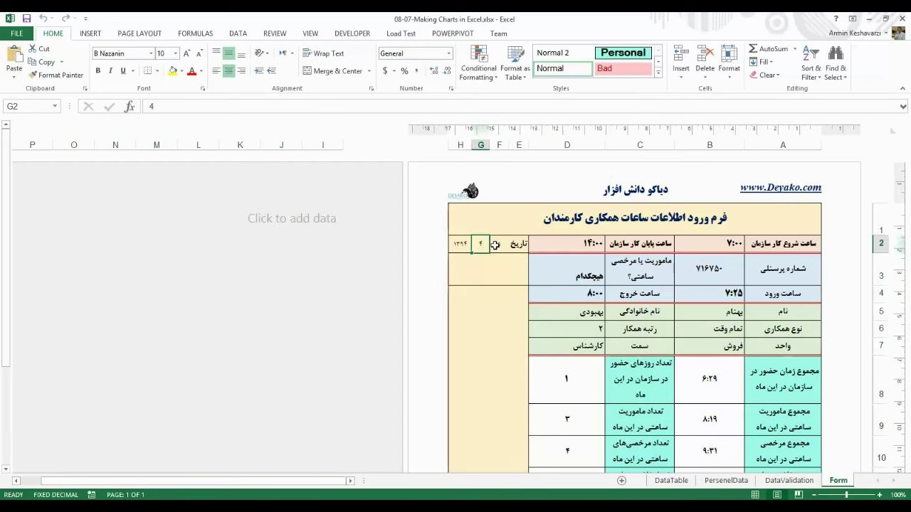
left_click(495, 245)
type("5")
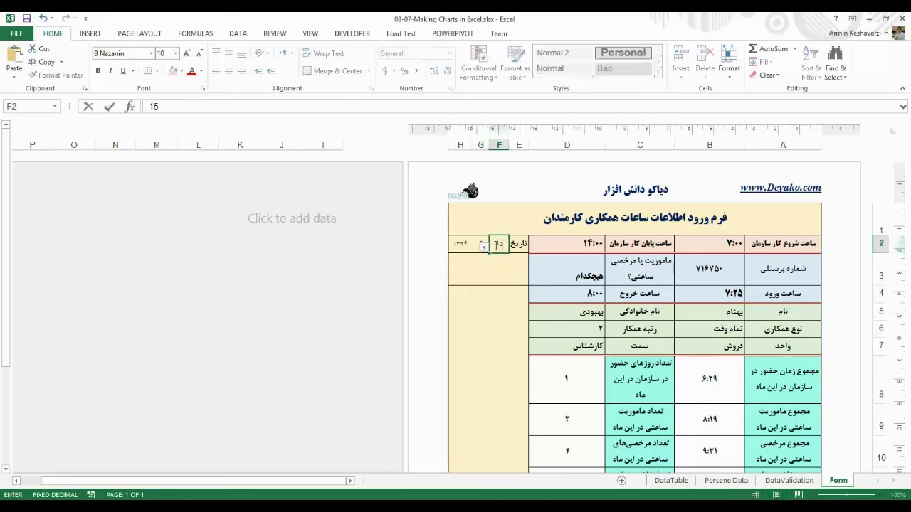
key("Return")
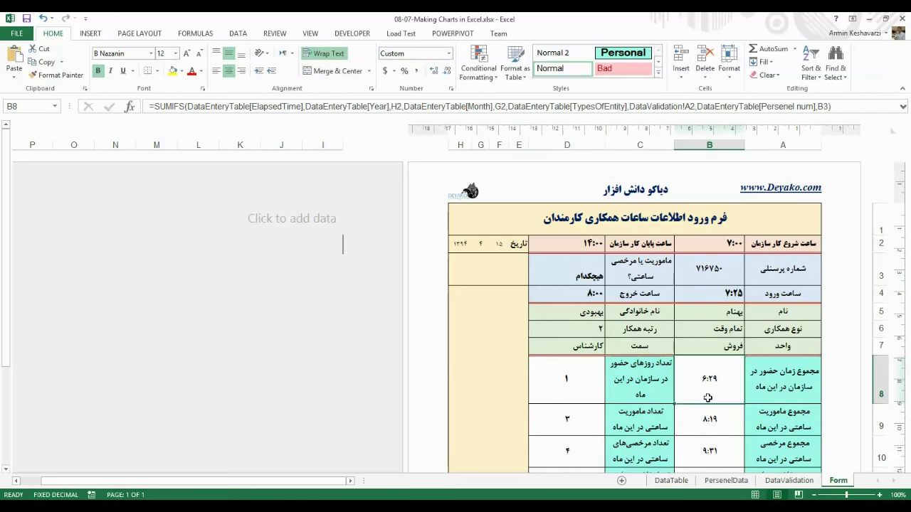
Select the count figures D8:D12 and the column B totals to compare them.
left_click_drag(692, 389, 710, 469)
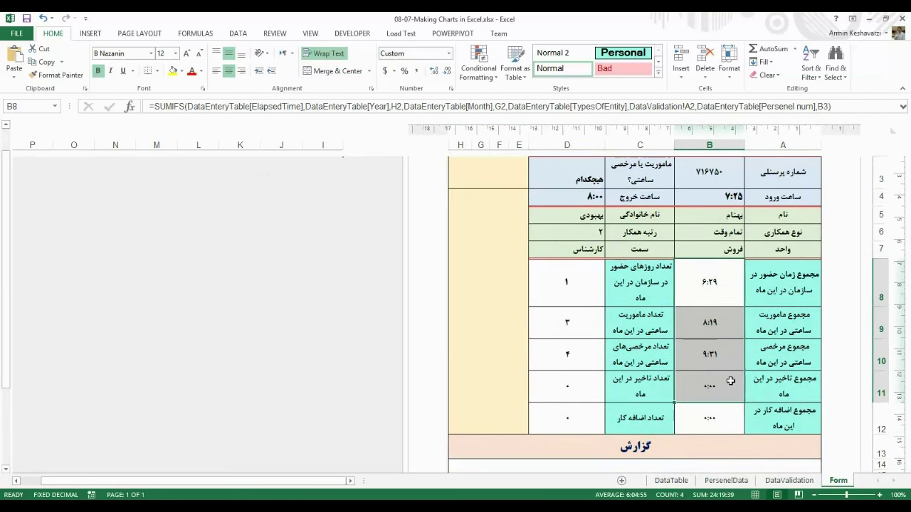
left_click_drag(567, 282, 567, 418)
left_click(721, 299)
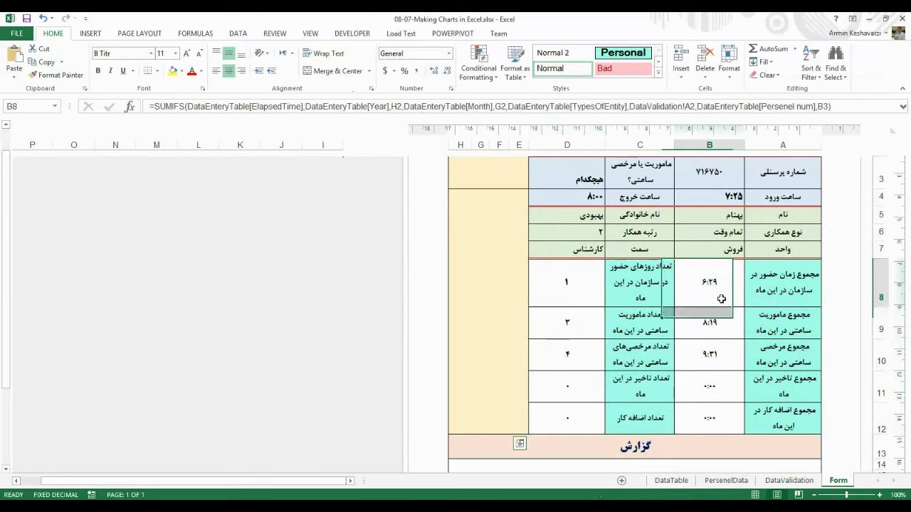
left_click_drag(710, 386, 734, 176)
scroll(734, 176, "up", 1)
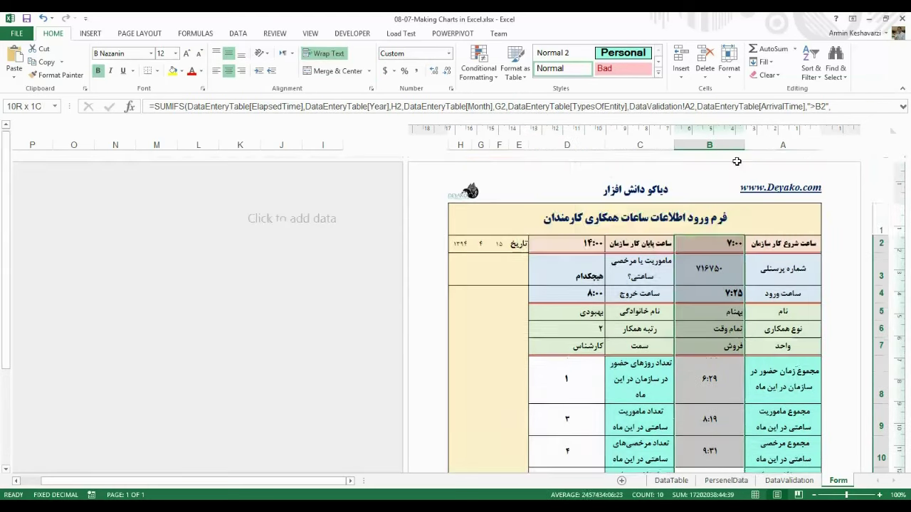
left_click(709, 378)
Set the month cell G2 to 3 so the totals recalculate.
left_click(483, 244)
type("3")
key("Return")
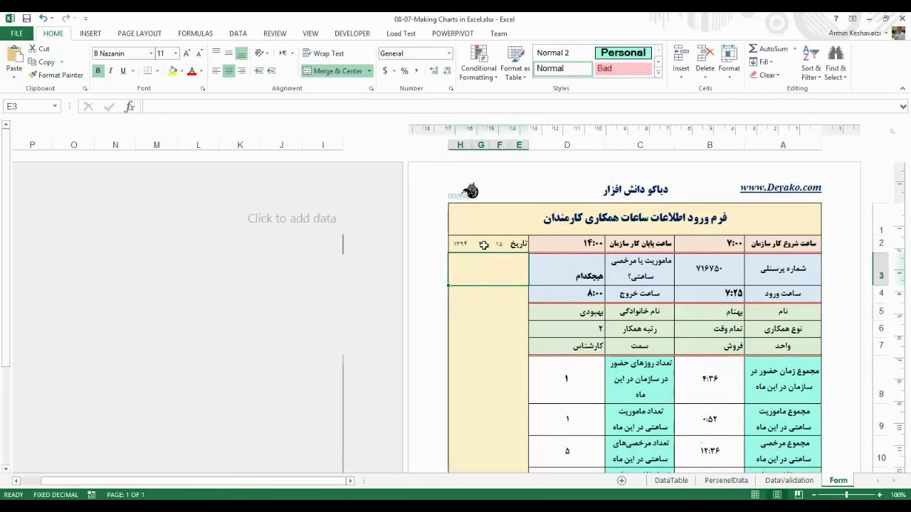
Check the recalculated totals in B8 and B11 against the 15/3 date.
left_click(717, 390)
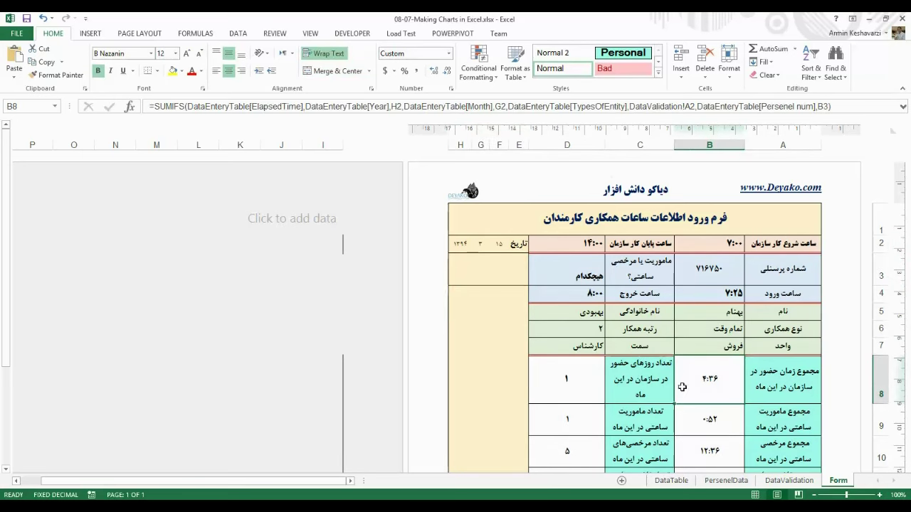
left_click(498, 247)
type("15")
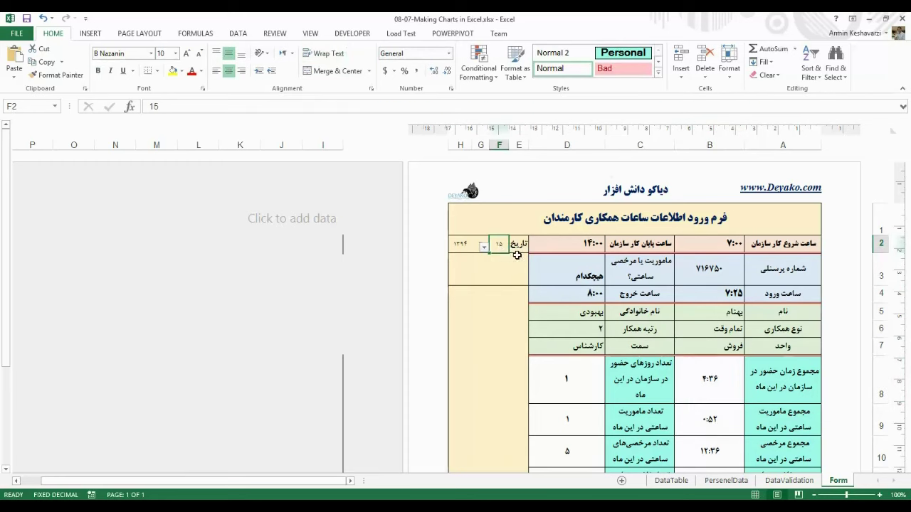
left_click(699, 383)
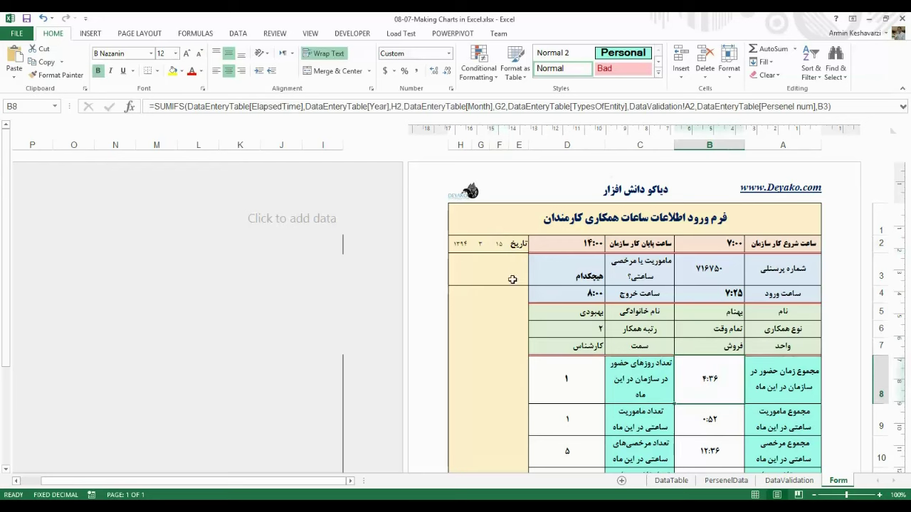
left_click(482, 246)
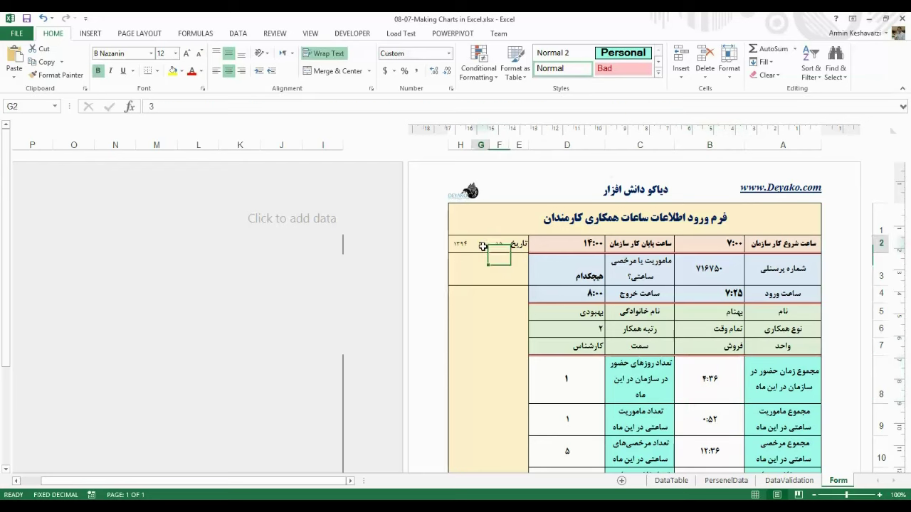
left_click(714, 388)
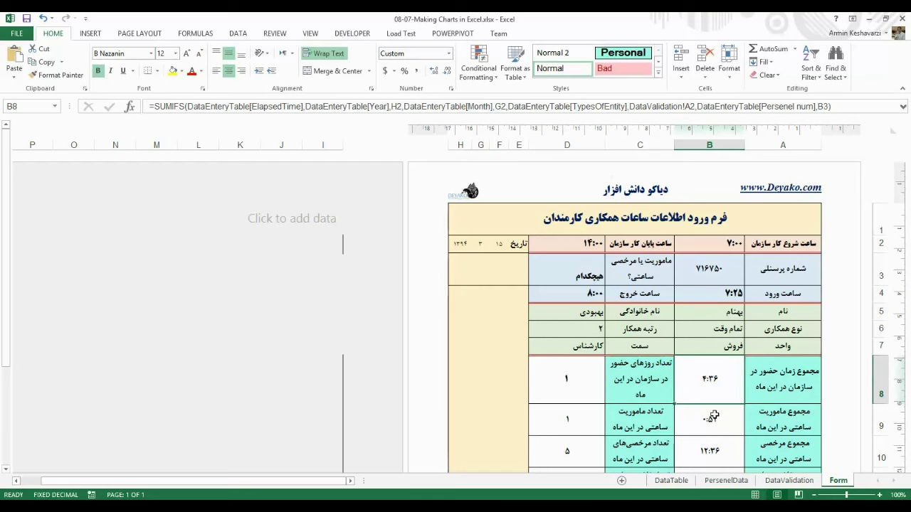
key("Down")
key("Down")
key("Down")
key("Down")
key("Up")
key("Up")
key("Up")
key("Up")
key("Left")
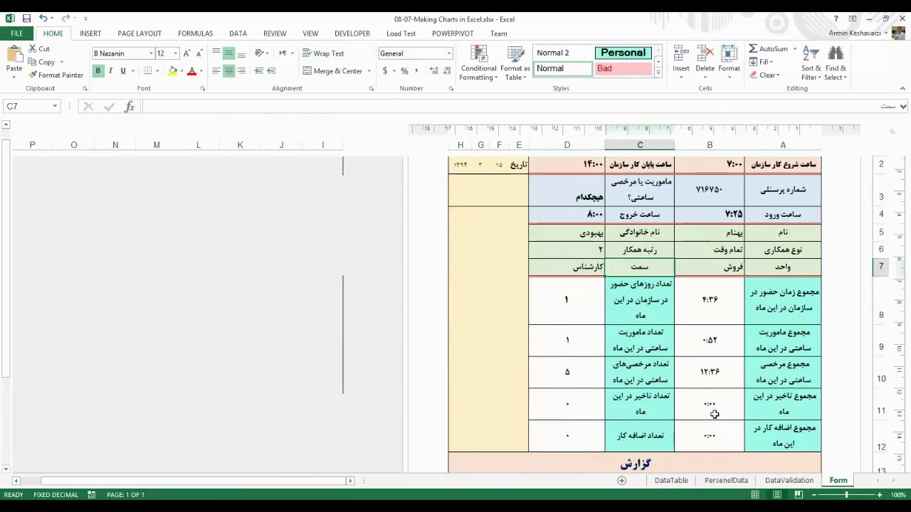
key("Left")
key("Down")
key("Down")
key("Down")
key("Down")
key("Down")
key("Down")
key("Down")
key("Down")
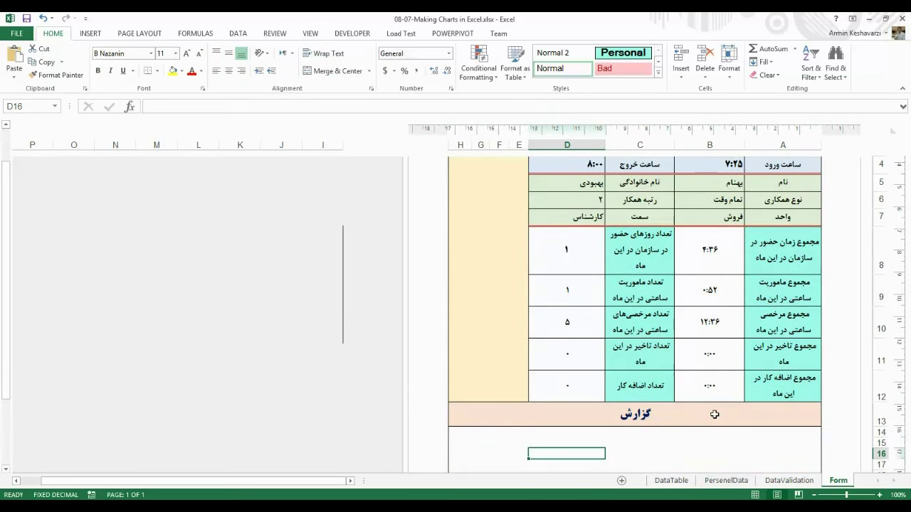
left_click_drag(3, 324, 4, 334)
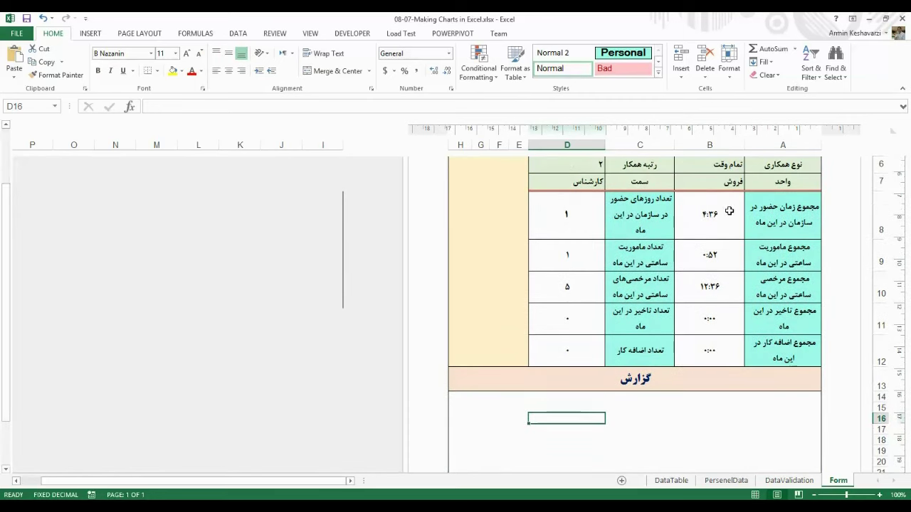
left_click_drag(726, 212, 783, 353)
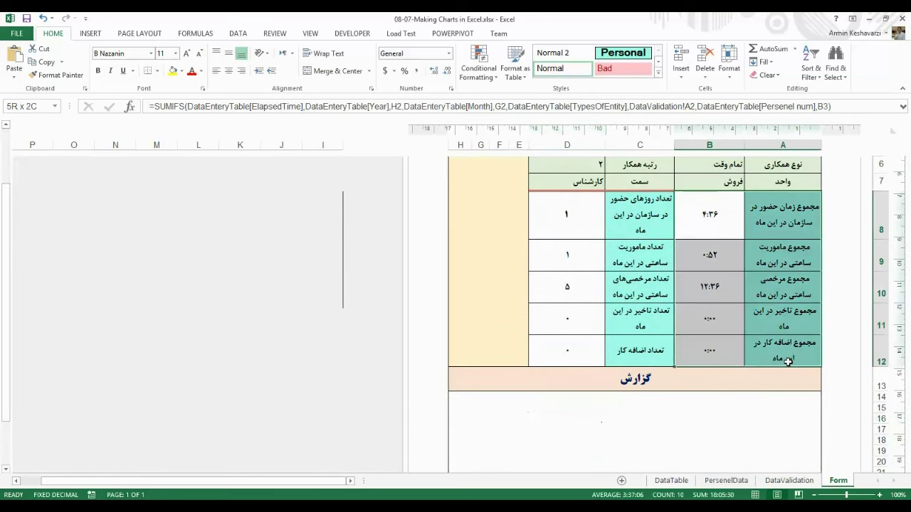
left_click(772, 427)
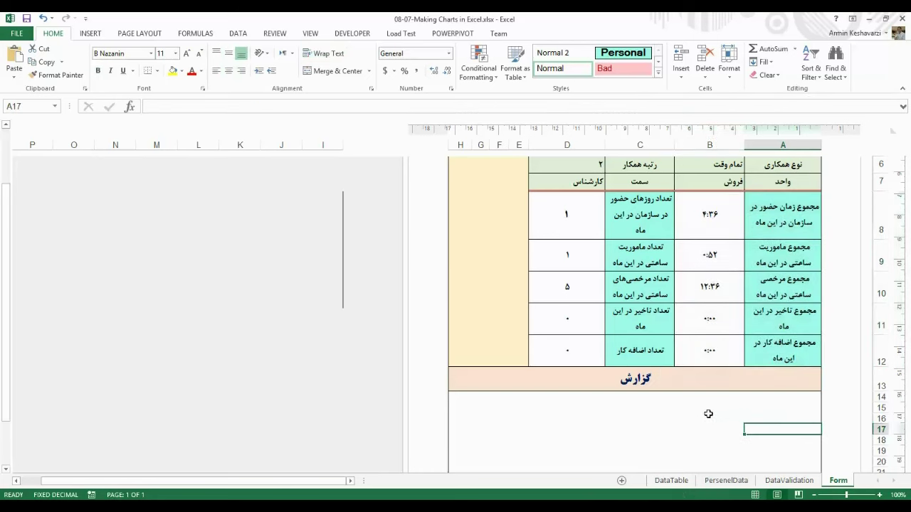
left_click_drag(729, 226, 761, 353)
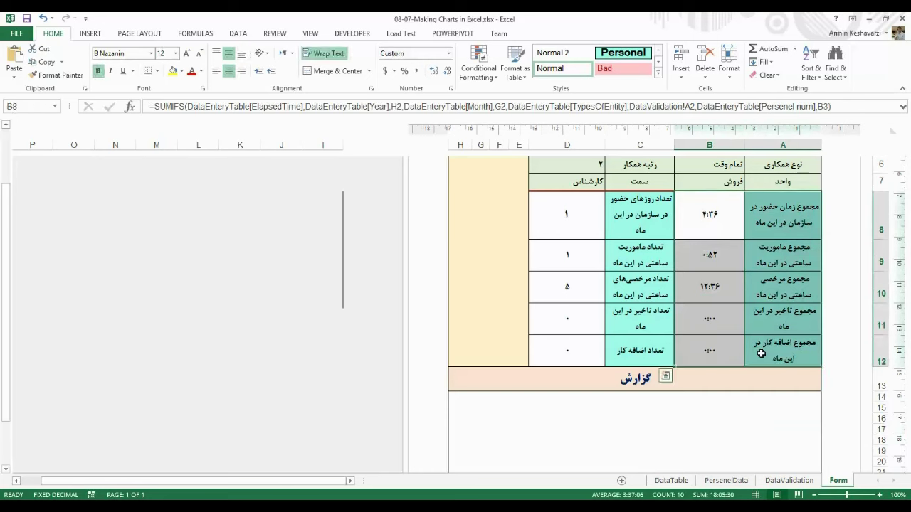
left_click(712, 418)
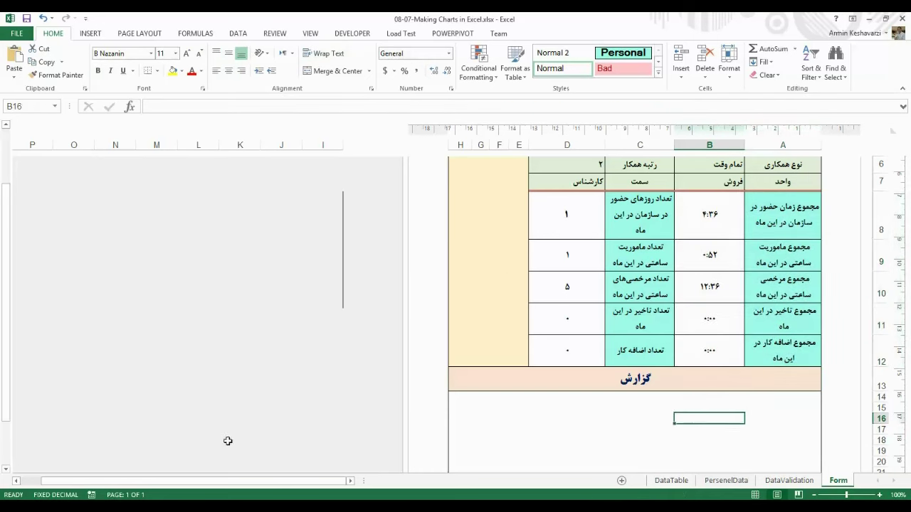
Inspect the yellow hour-totals and orange day-counts charts in Personnel-Management.xlsm.
mouse_move(217, 486)
left_click(277, 443)
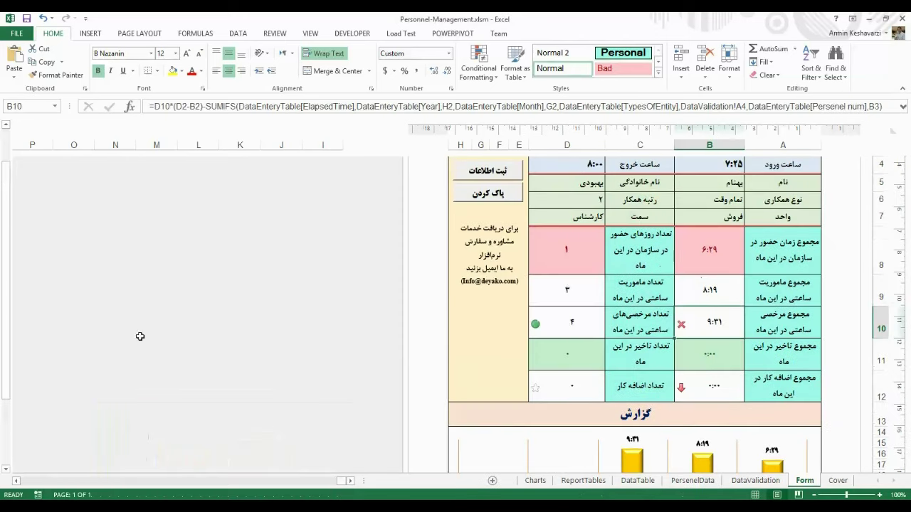
left_click_drag(6, 187, 2, 276)
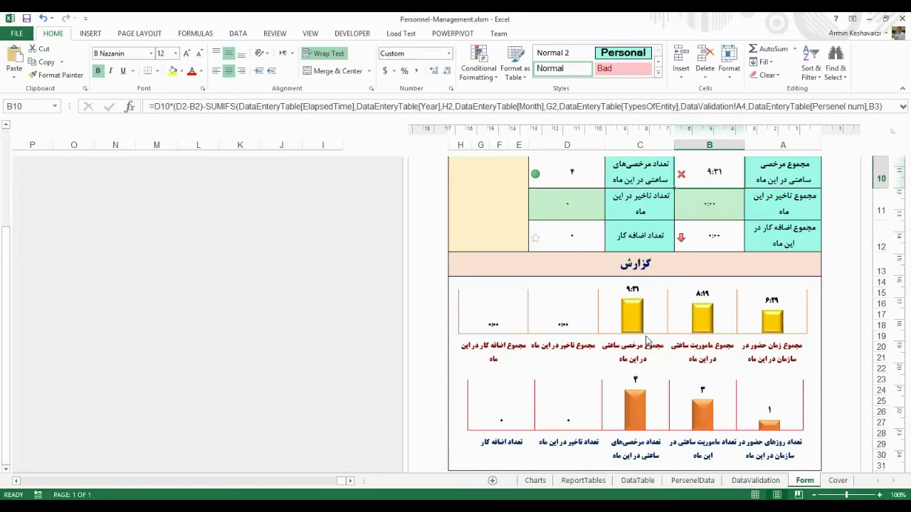
left_click(647, 340)
left_click(644, 399)
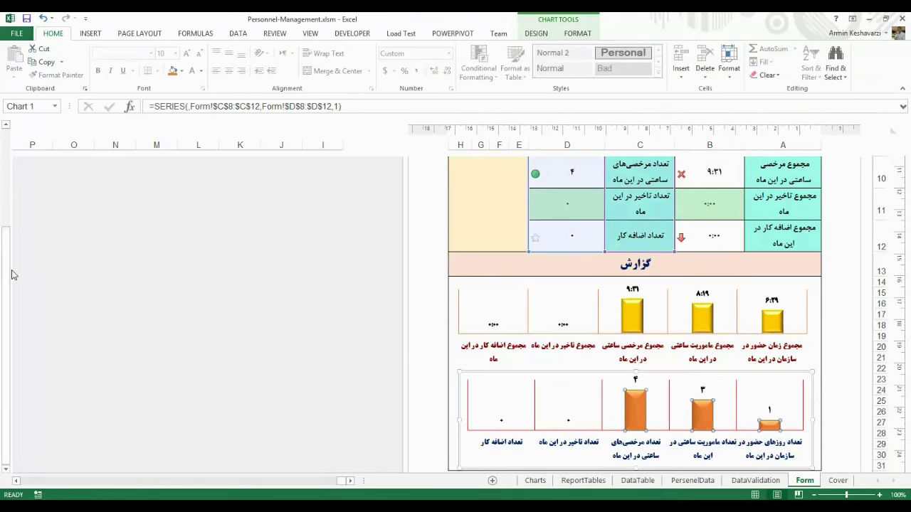
left_click_drag(11, 275, 8, 246)
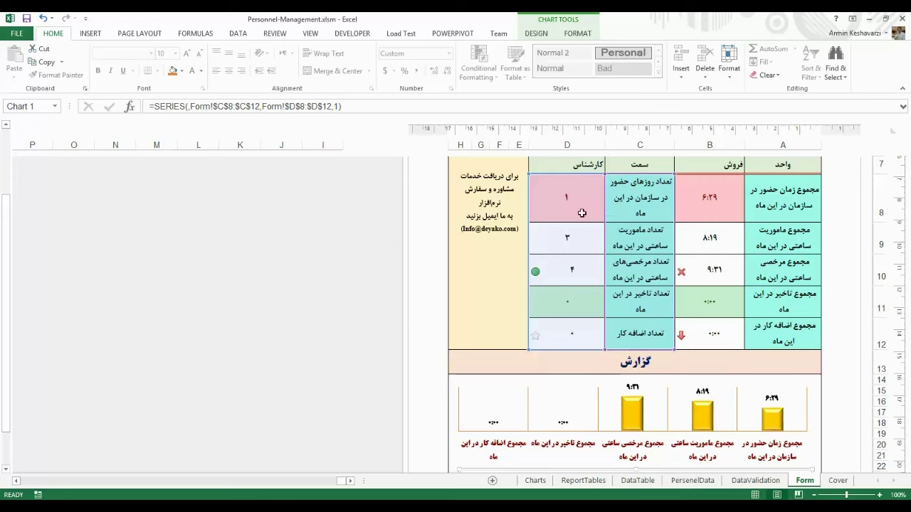
left_click(606, 402)
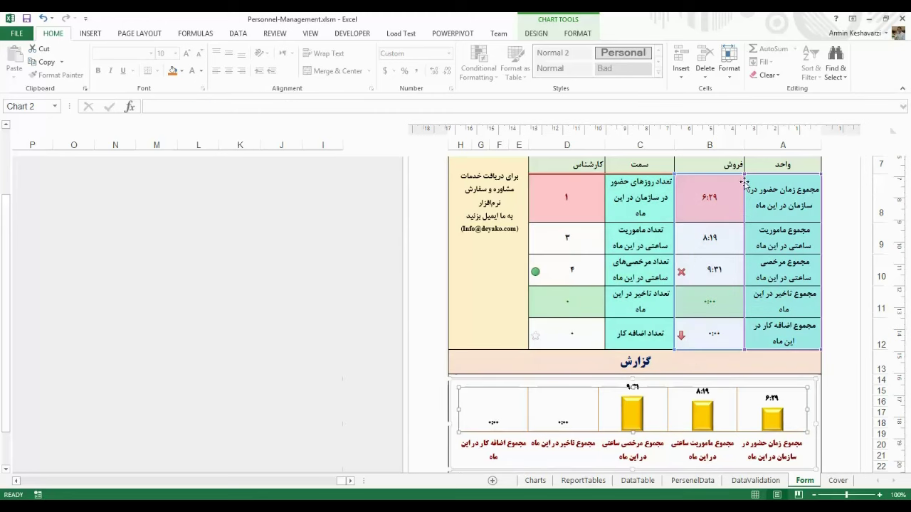
left_click(630, 229)
Glance at the 08-07-Making Charts in Excel workbook, then return to Personnel-Management.
mouse_move(235, 498)
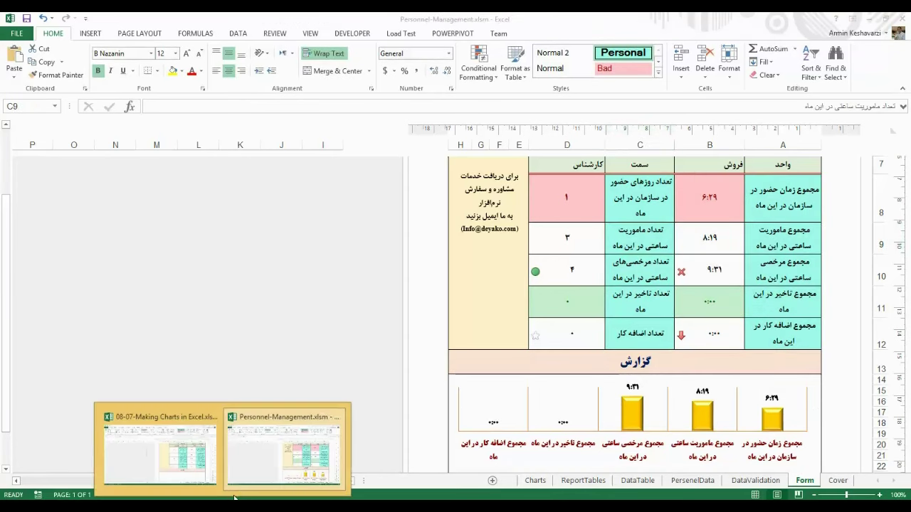
left_click(160, 448)
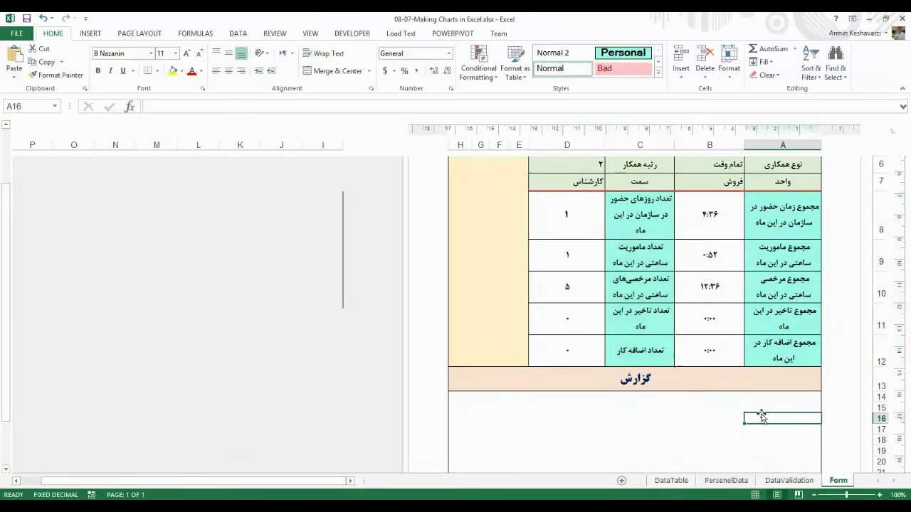
left_click(221, 497)
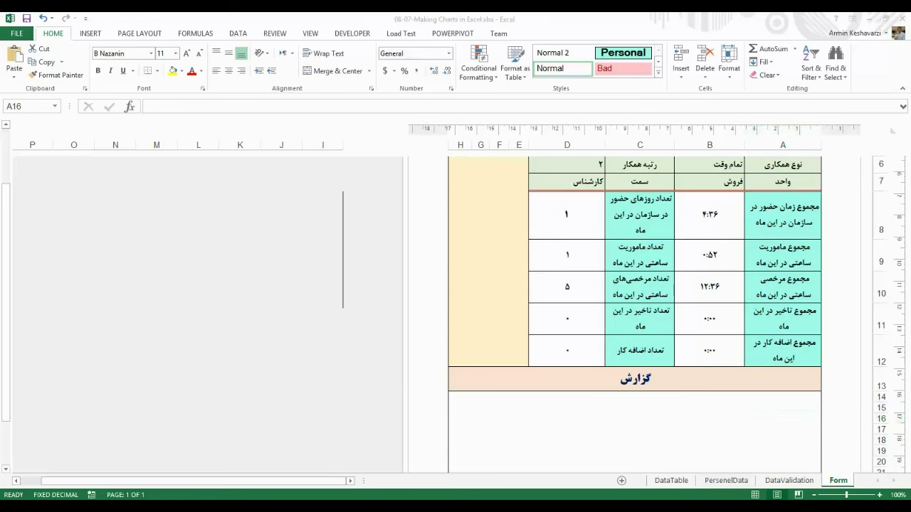
left_click(262, 452)
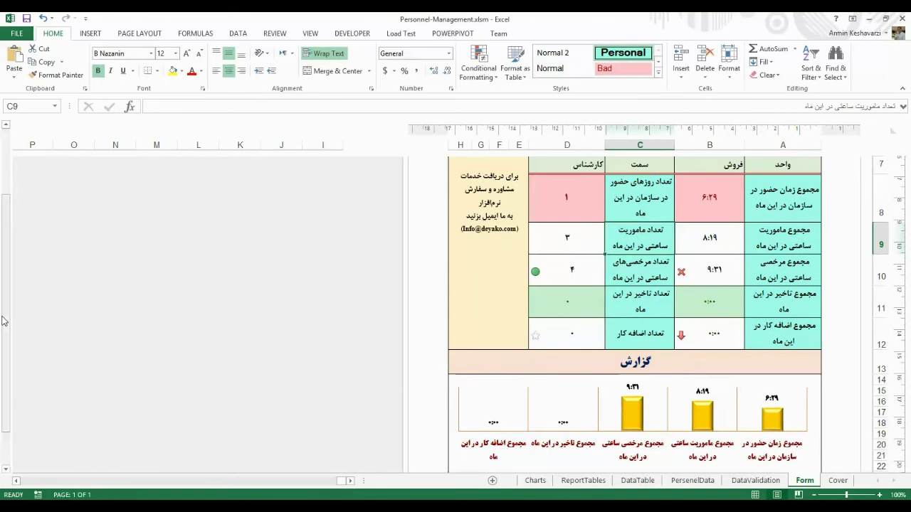
Re-examine both example charts, then bring 08-07-Making Charts in Excel.xlsx forward.
scroll(3, 321, "down", 1)
left_click(692, 341)
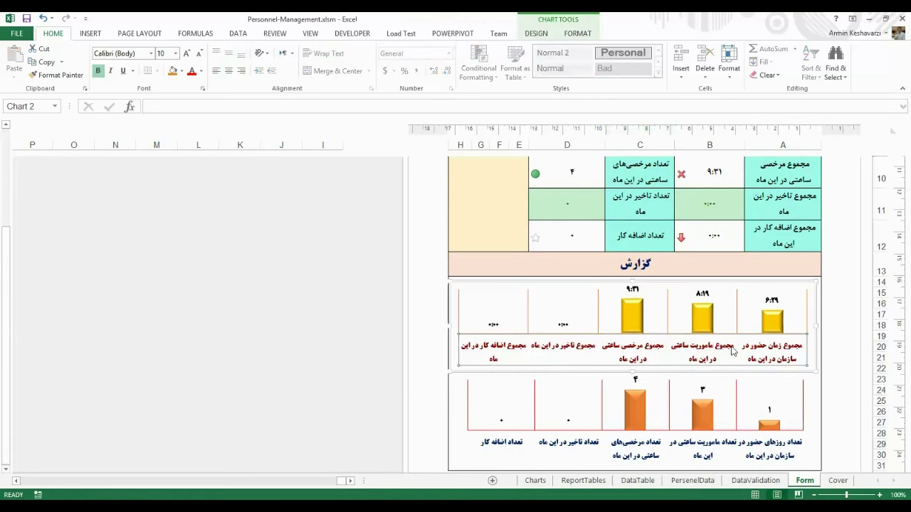
left_click(599, 432)
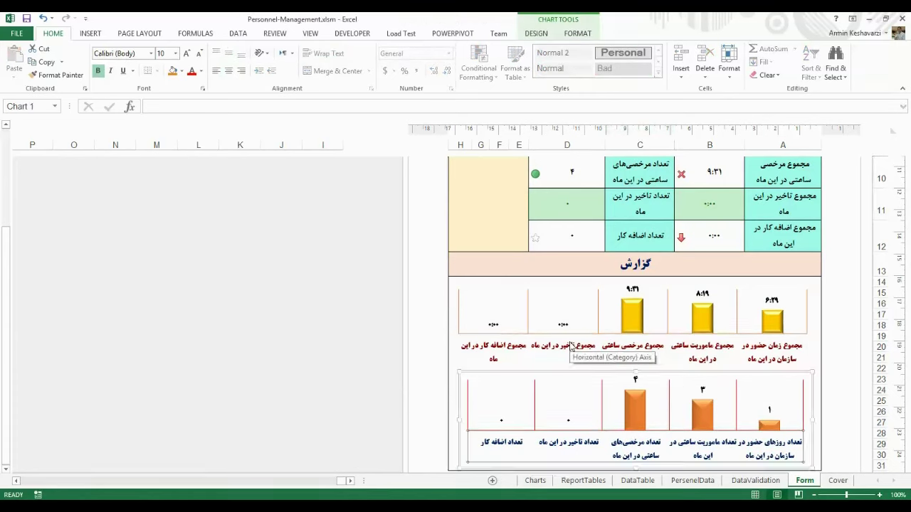
left_click(545, 343)
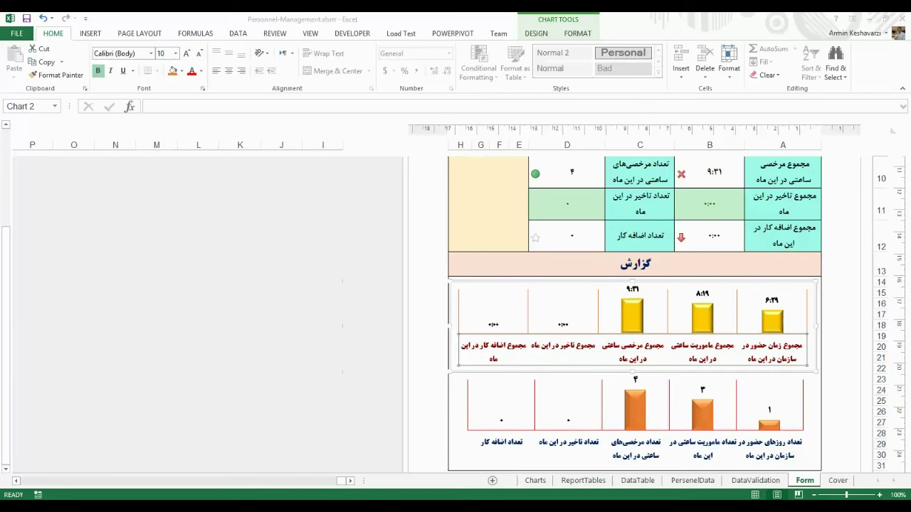
left_click(202, 466)
left_click(614, 409)
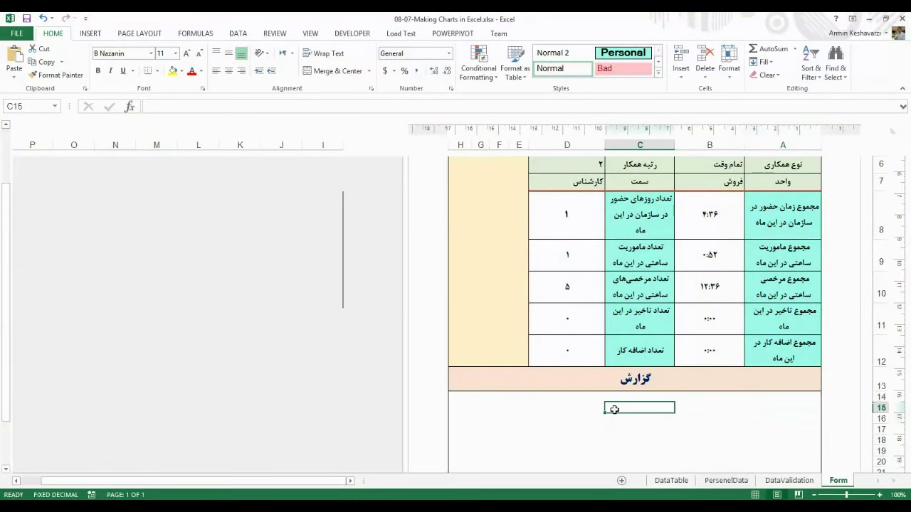
left_click(721, 419)
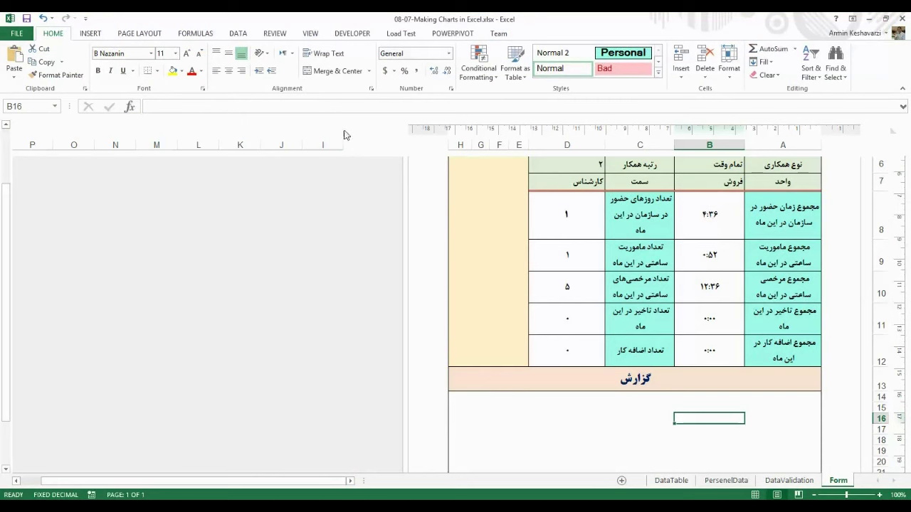
left_click_drag(721, 211, 771, 339)
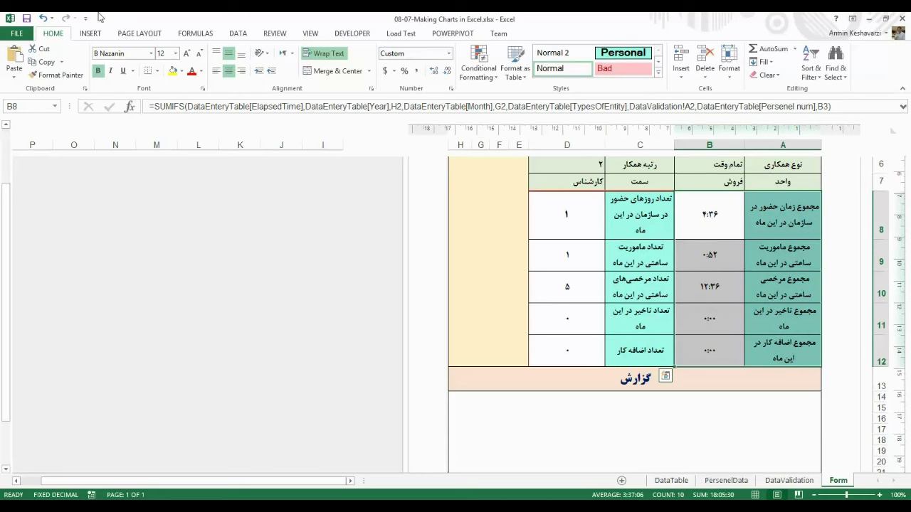
left_click_drag(758, 221, 726, 263)
left_click(710, 350)
left_click(710, 407)
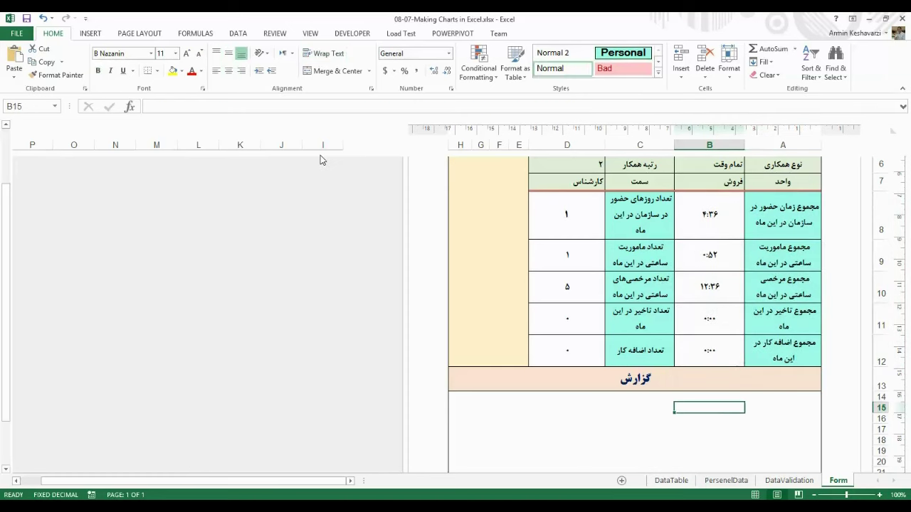
Show the INSERT tab's chart options, then inspect Personnel-Management's yellow chart.
left_click(93, 33)
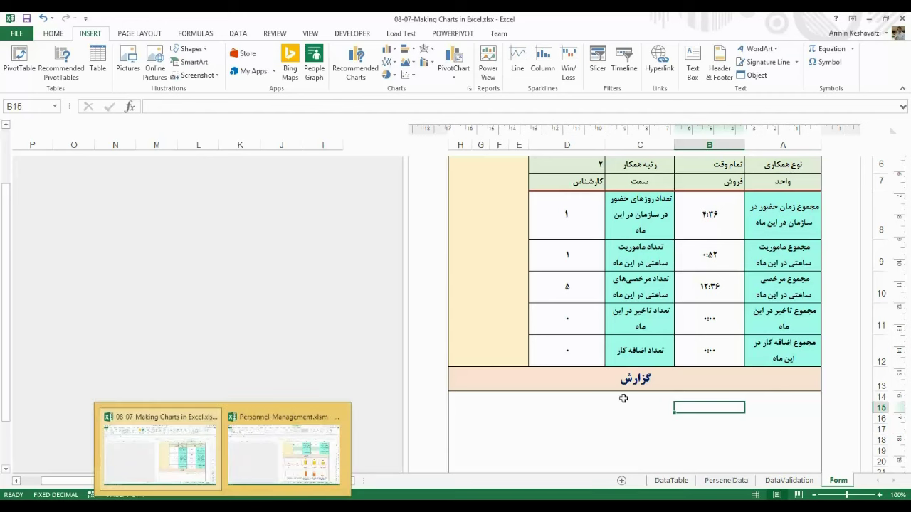
left_click(288, 465)
left_click(702, 347)
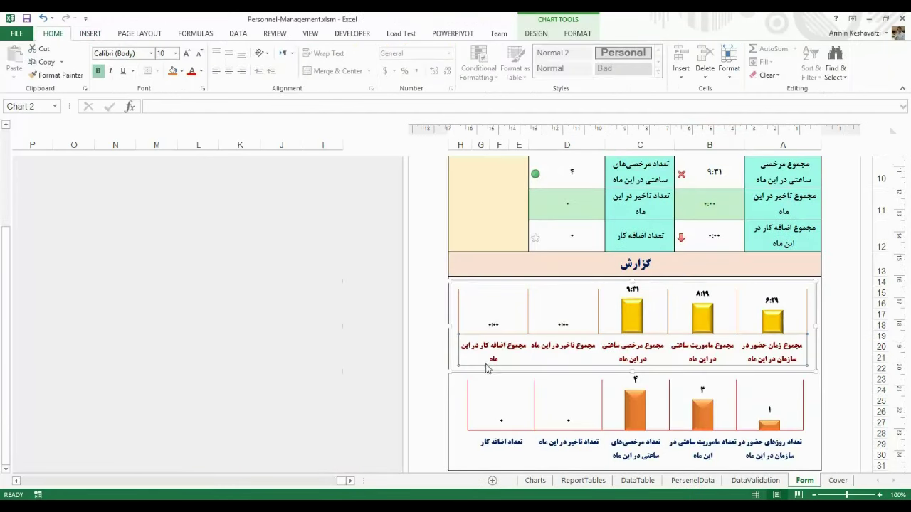
left_click(464, 256)
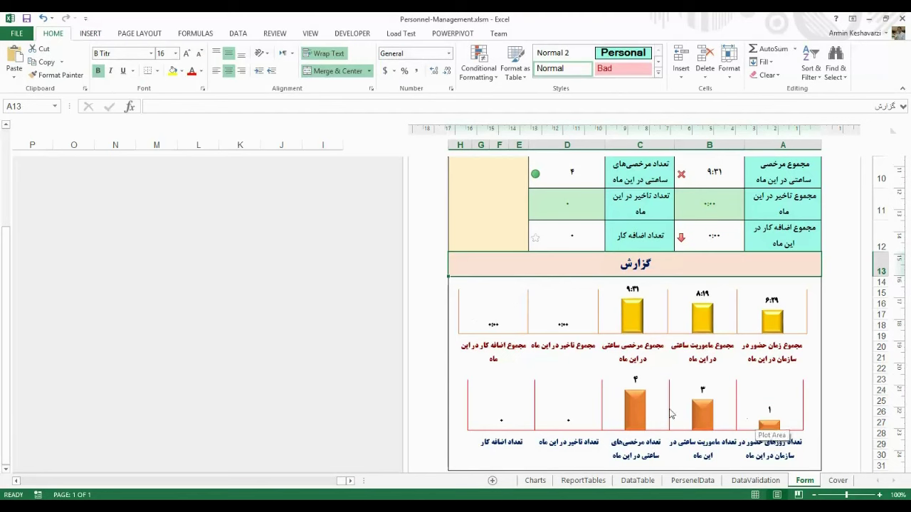
Browse the Charts sheet's area chart and unit-hours pie chart.
left_click(539, 480)
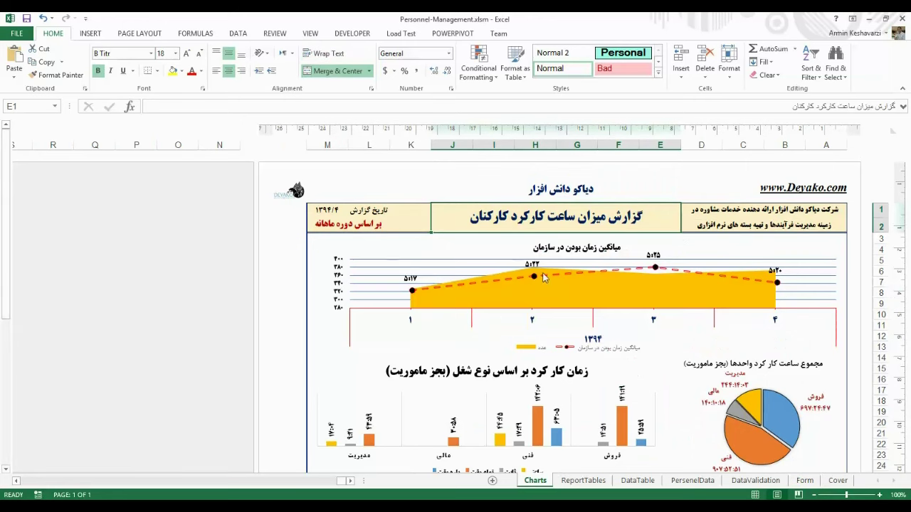
left_click(611, 288)
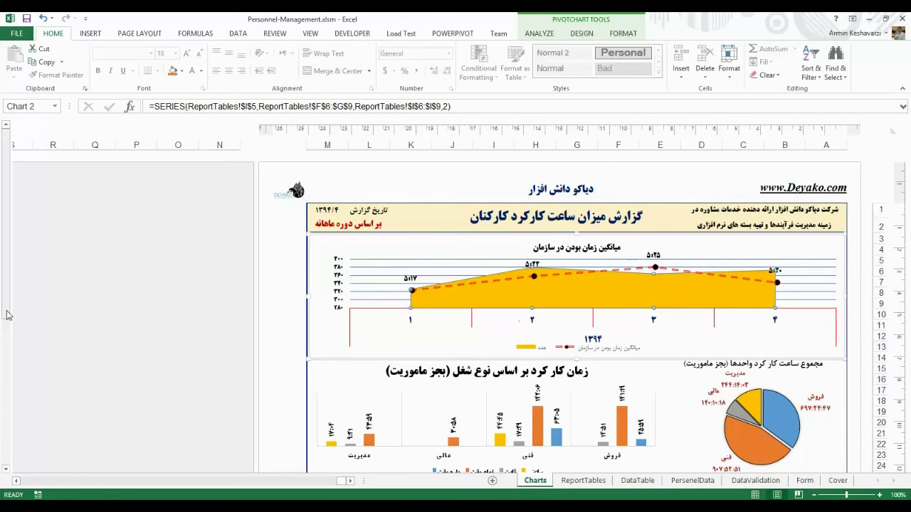
scroll(523, 323, "down", 3)
left_click(777, 330)
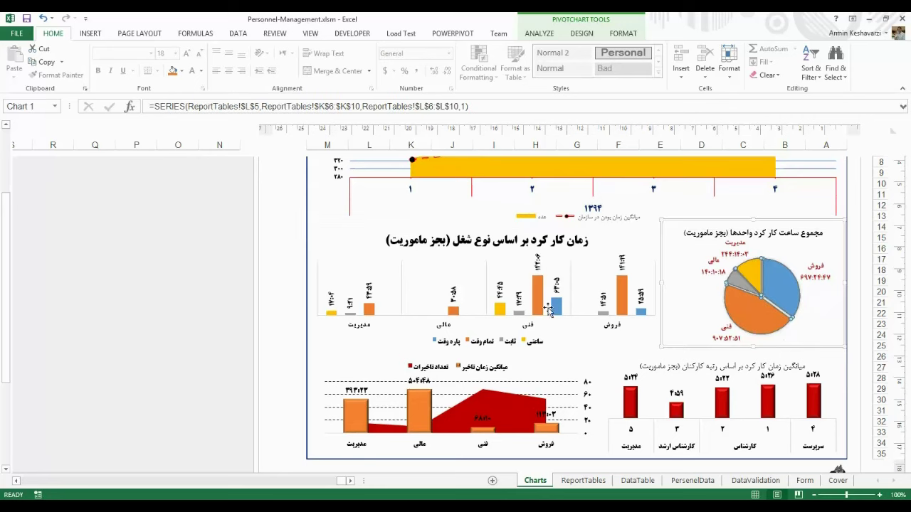
left_click_drag(4, 222, 4, 173)
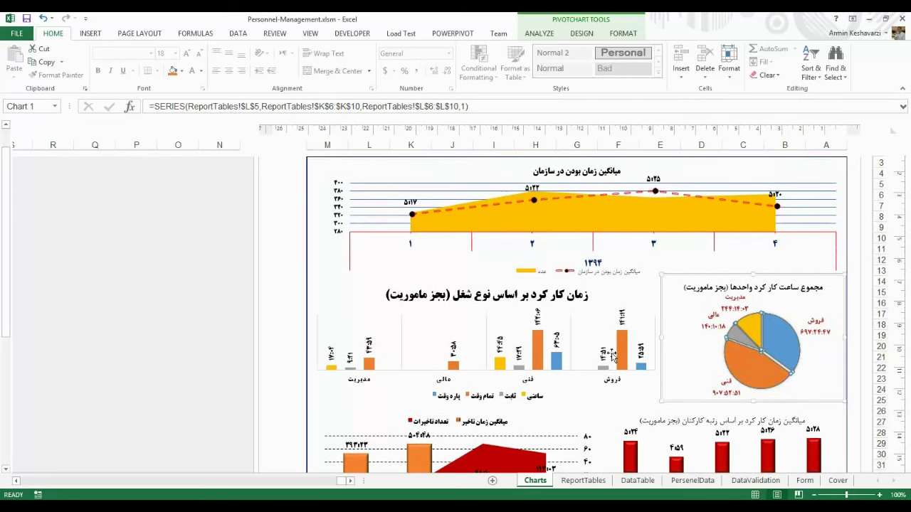
Switch to 08-07-Making Charts in Excel and select the labels and totals A8:B12.
mouse_move(178, 499)
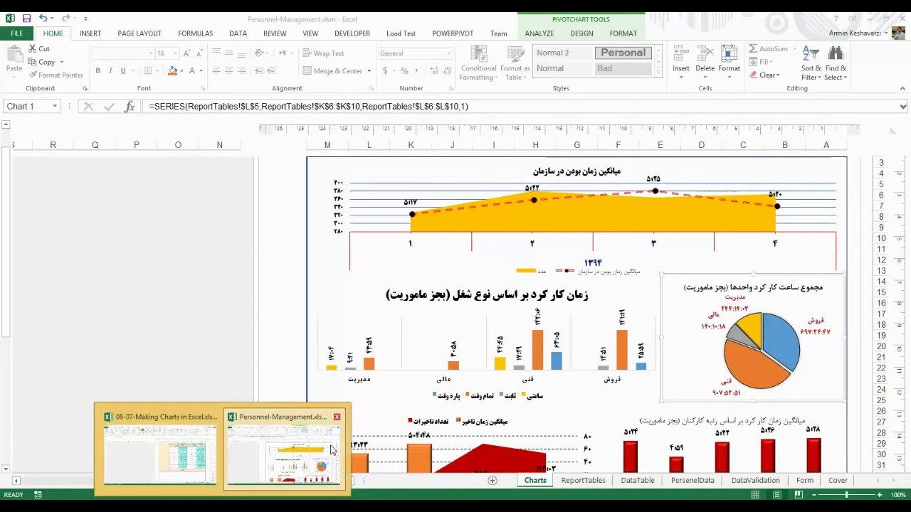
left_click(153, 466)
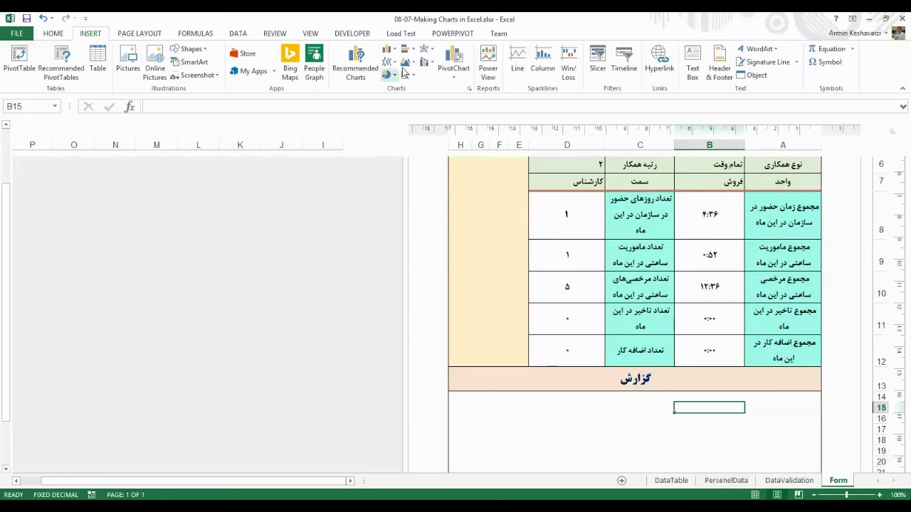
left_click_drag(780, 215, 728, 352)
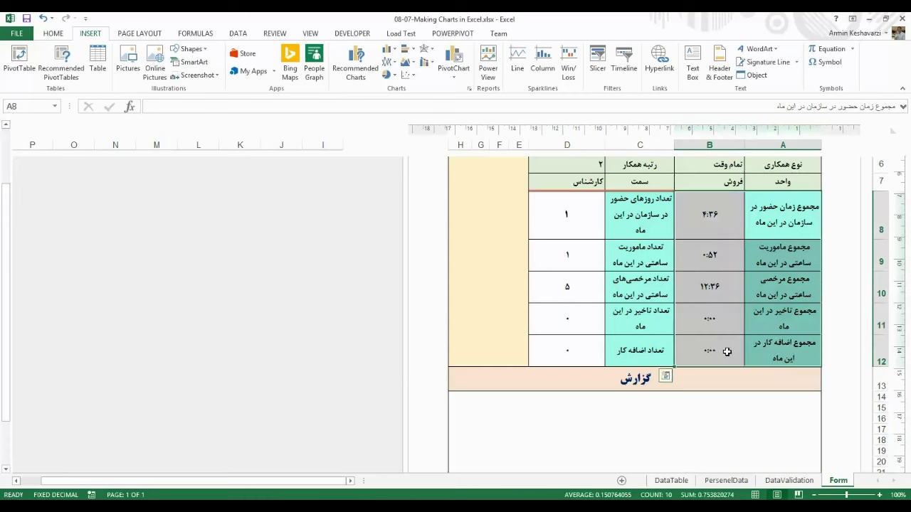
left_click(685, 420)
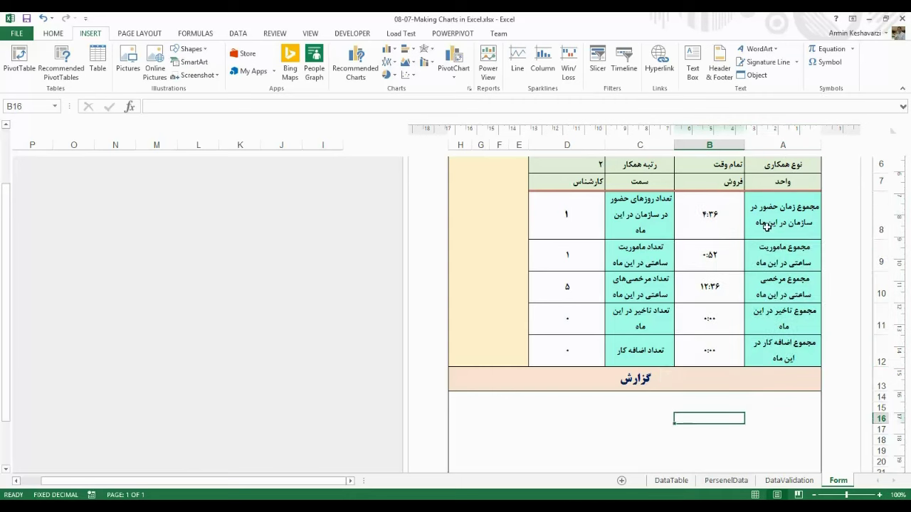
left_click_drag(767, 210, 713, 343)
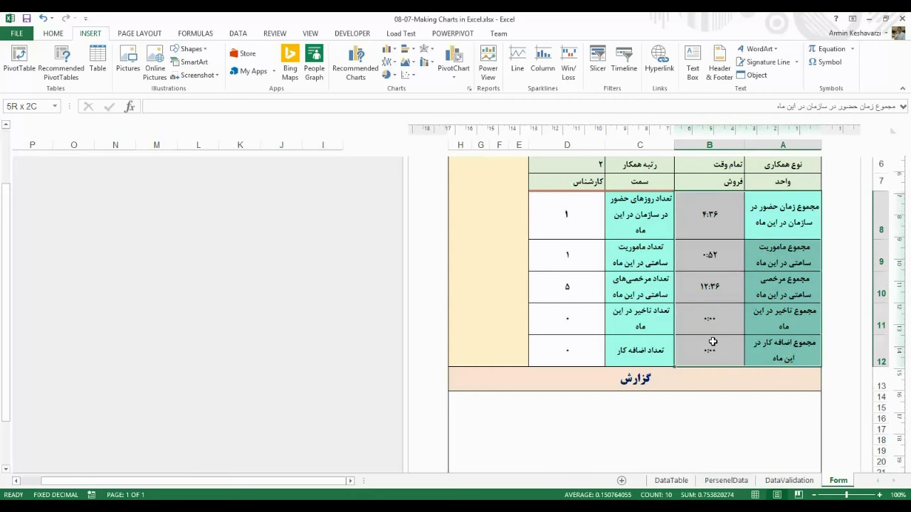
left_click(780, 220)
Inspect the SUMIFS hour-total formula in B8, then reselect A8:B12 as chart data.
left_click(716, 217)
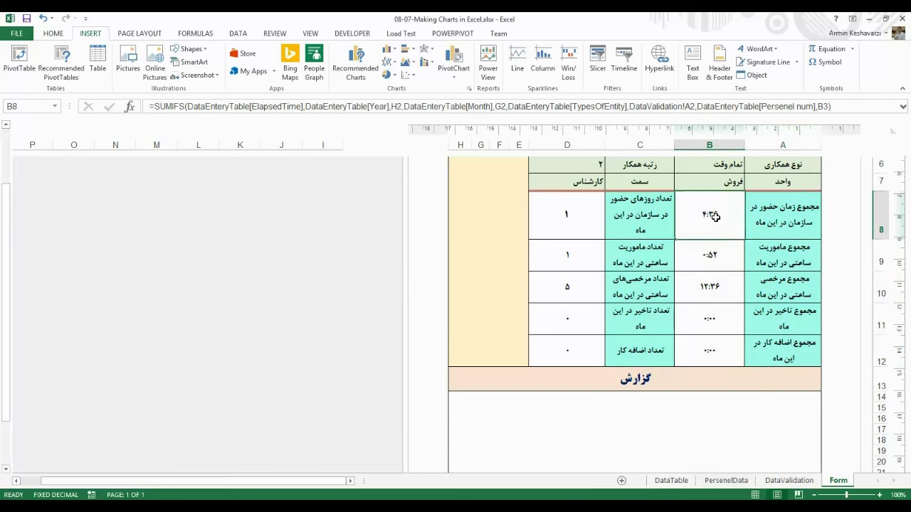
left_click(781, 218)
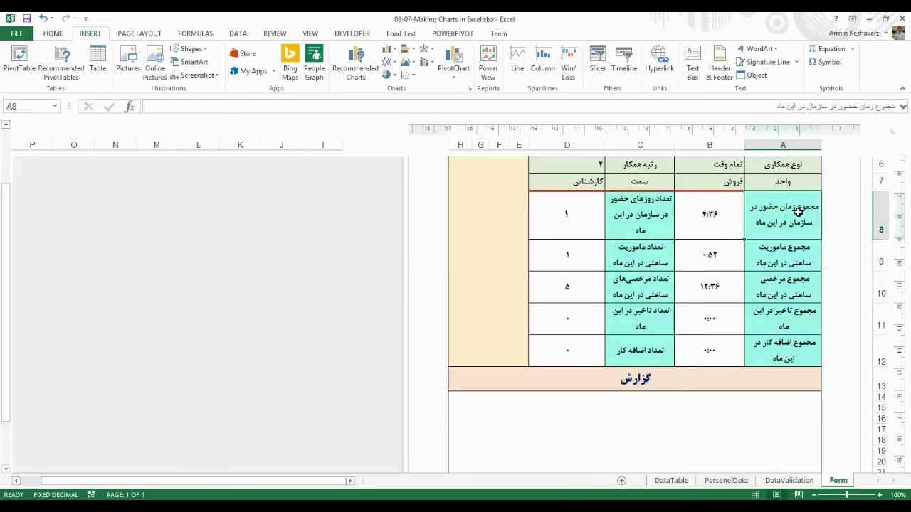
left_click(715, 219)
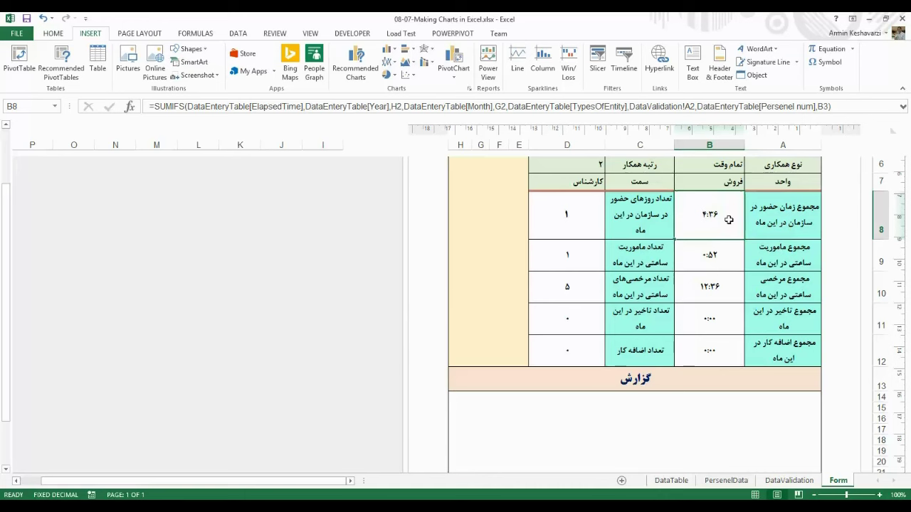
left_click(785, 214)
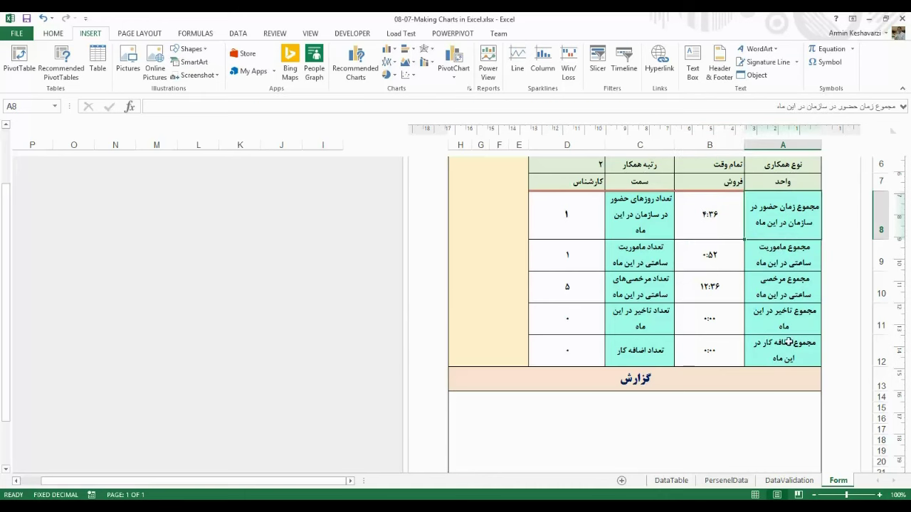
left_click_drag(787, 222, 709, 340)
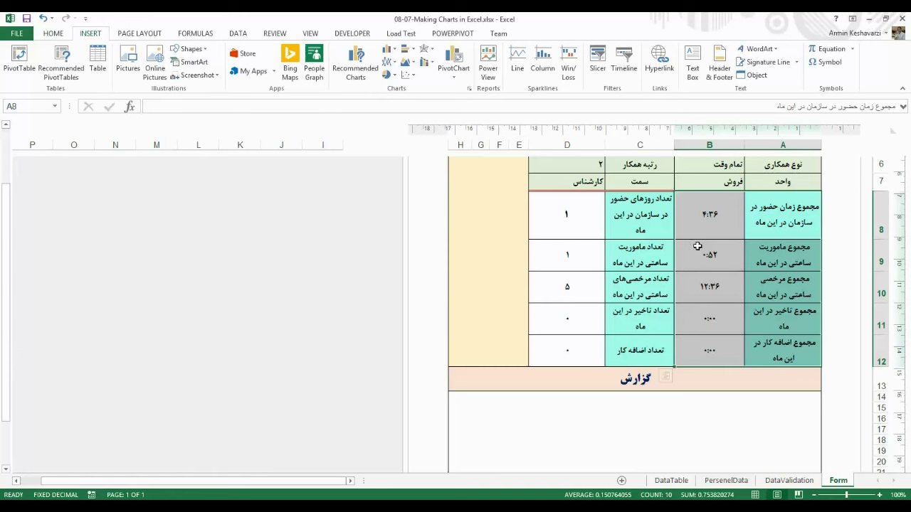
left_click(788, 221)
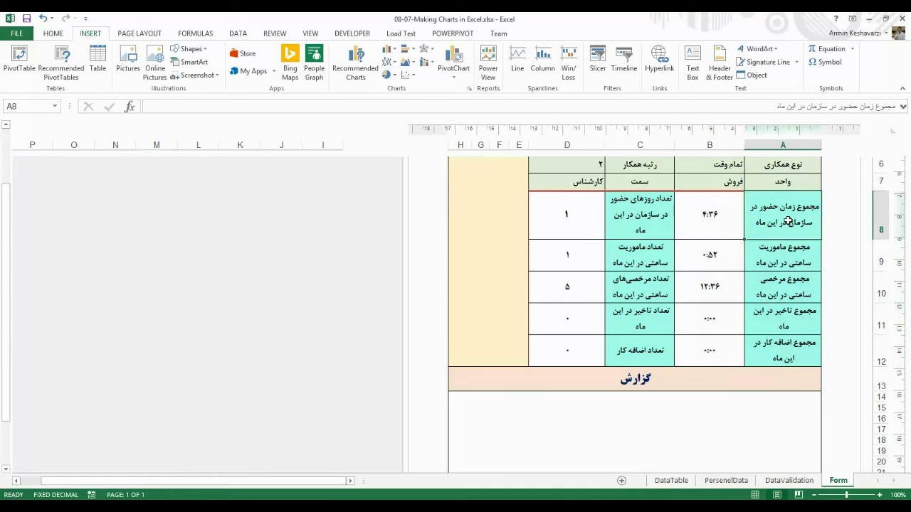
left_click_drag(788, 221, 703, 348)
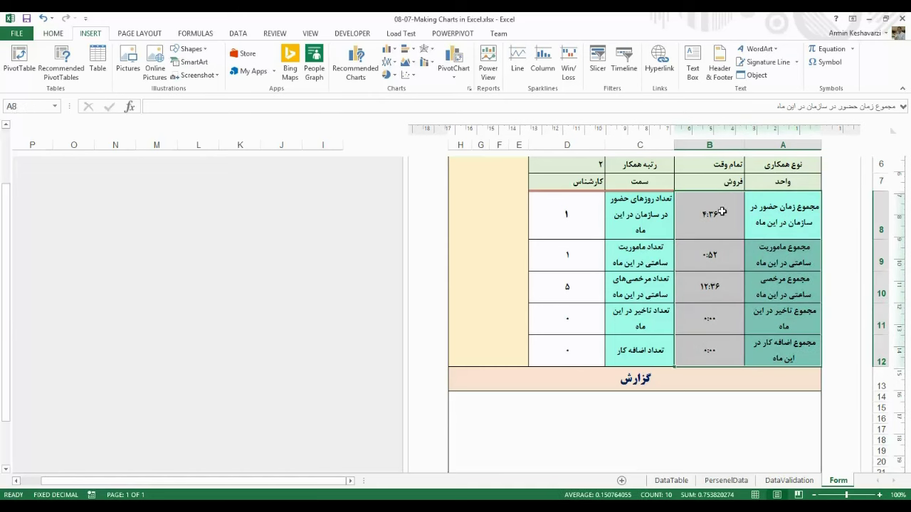
left_click(388, 51)
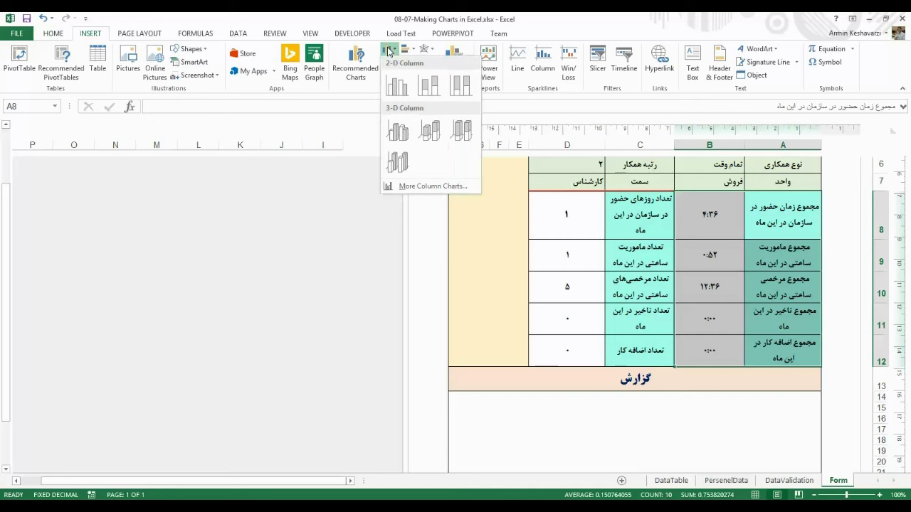
left_click(354, 25)
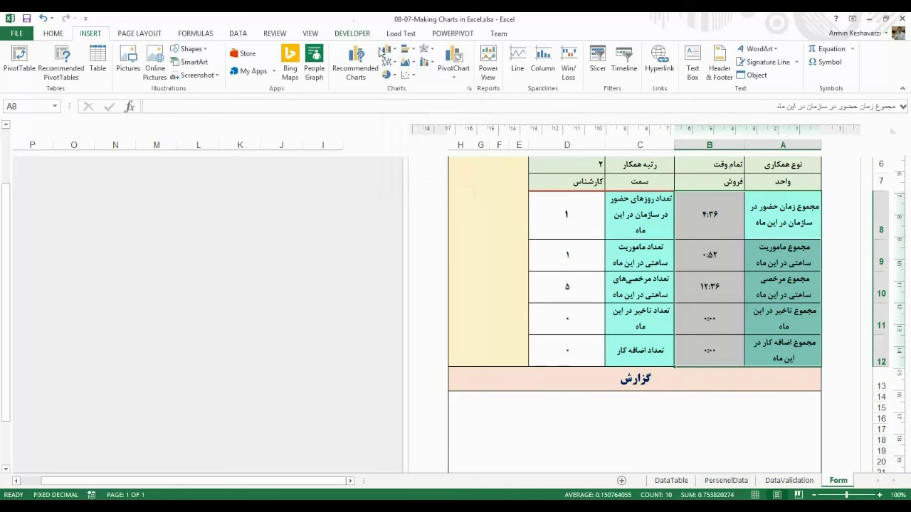
left_click(357, 77)
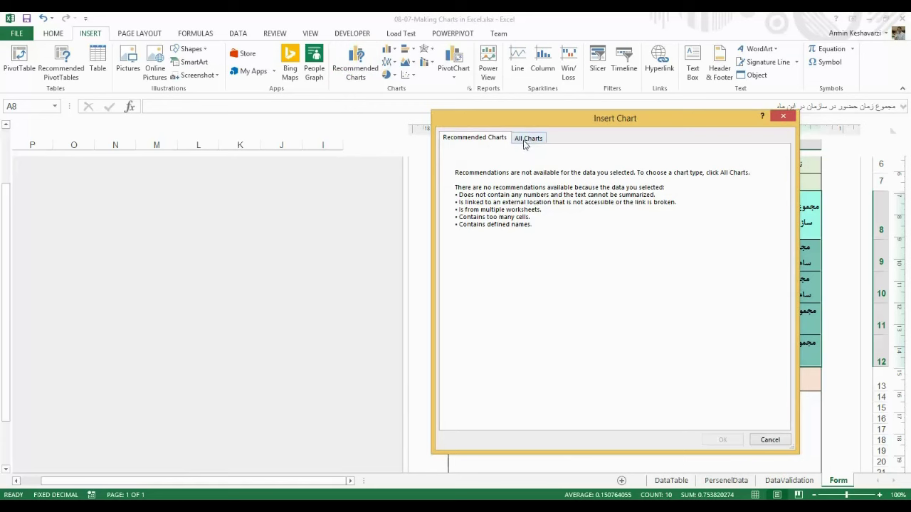
left_click(524, 142)
left_click(471, 143)
left_click(540, 143)
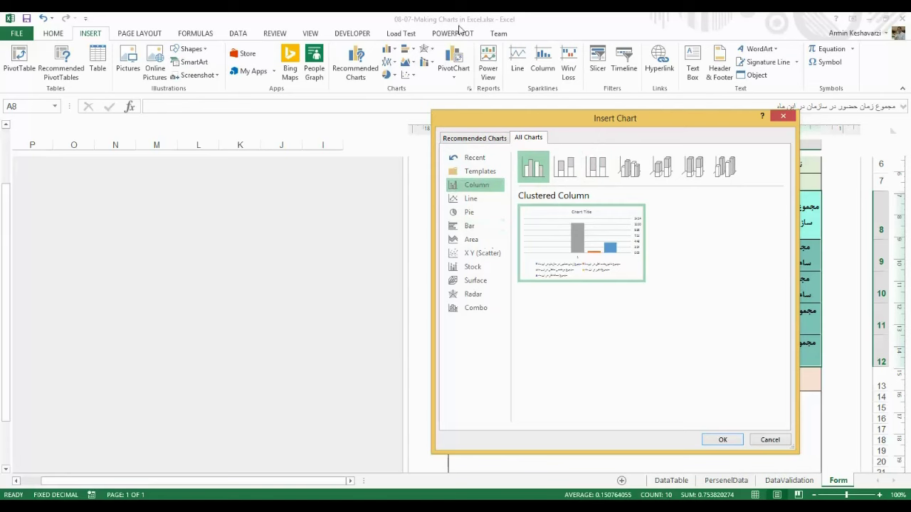
left_click(781, 117)
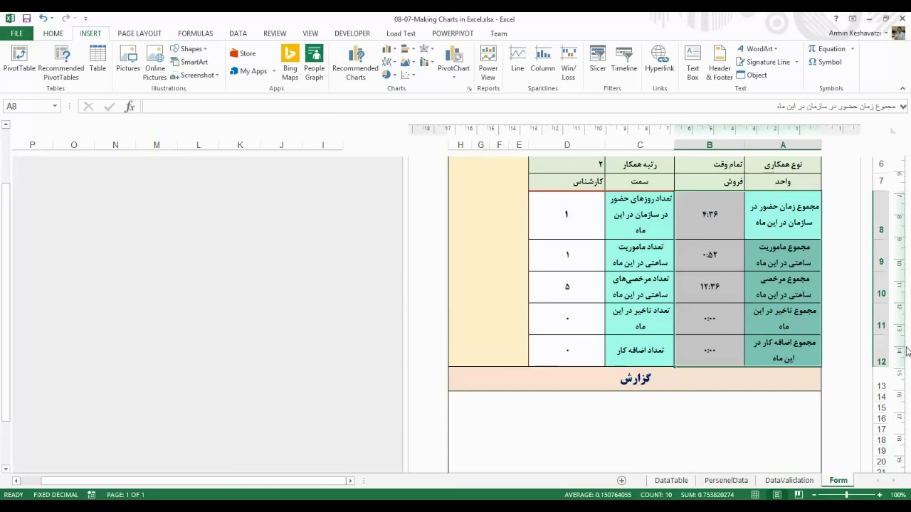
Insert a clustered column chart of the hour totals, then undo it.
left_click(388, 48)
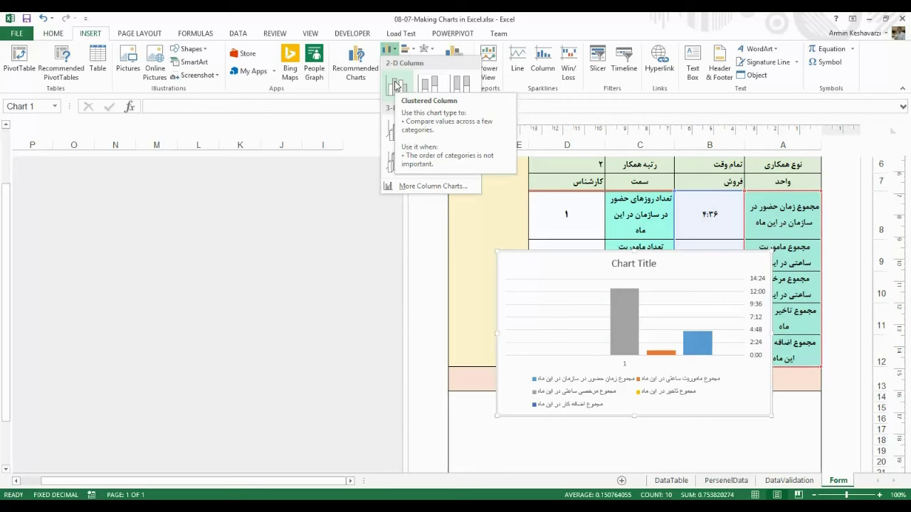
left_click(396, 84)
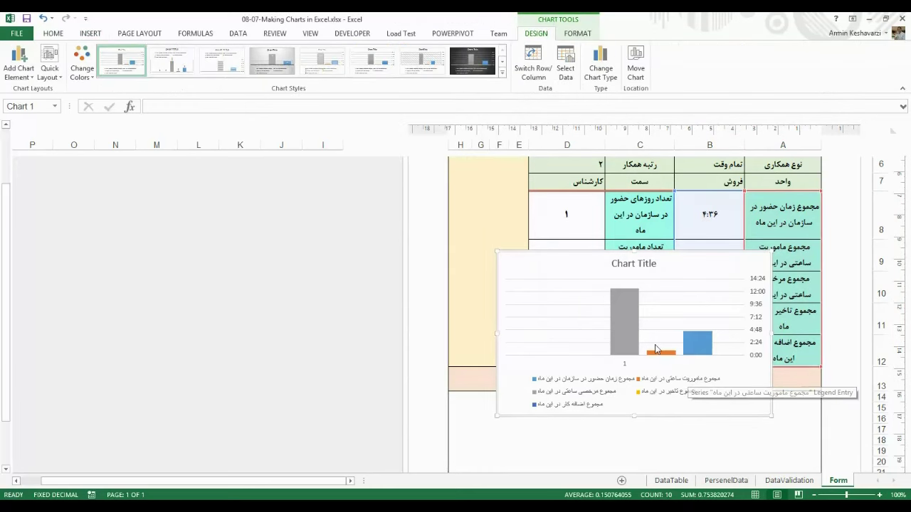
key("ctrl+z")
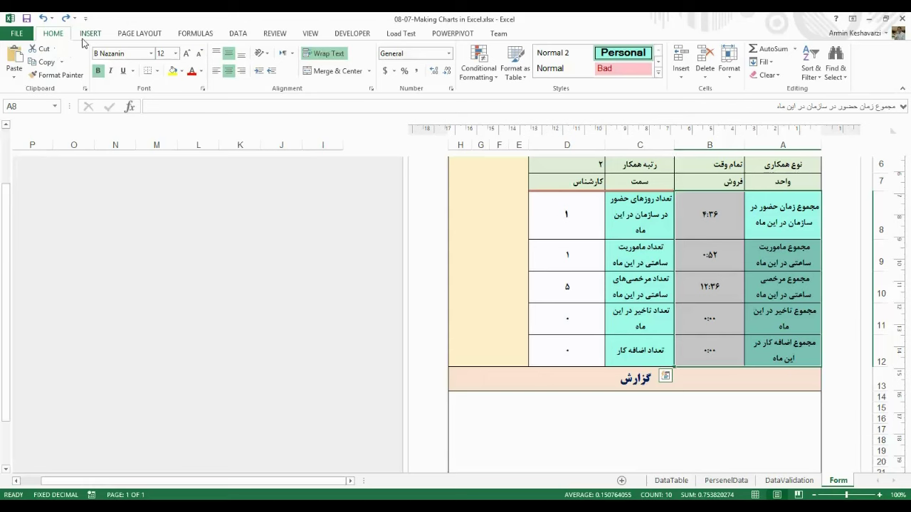
Compare the bar chart options, then insert a 2-D Clustered Column chart.
left_click(89, 34)
left_click(405, 50)
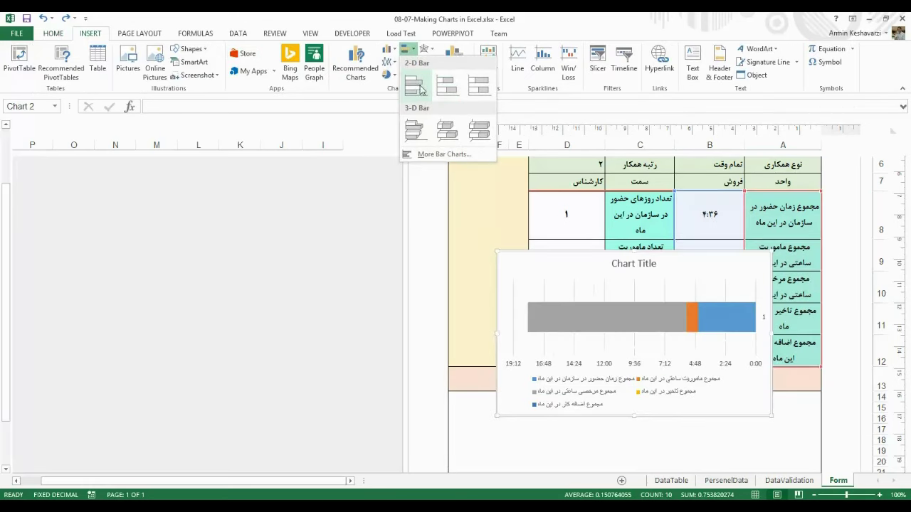
left_click(391, 52)
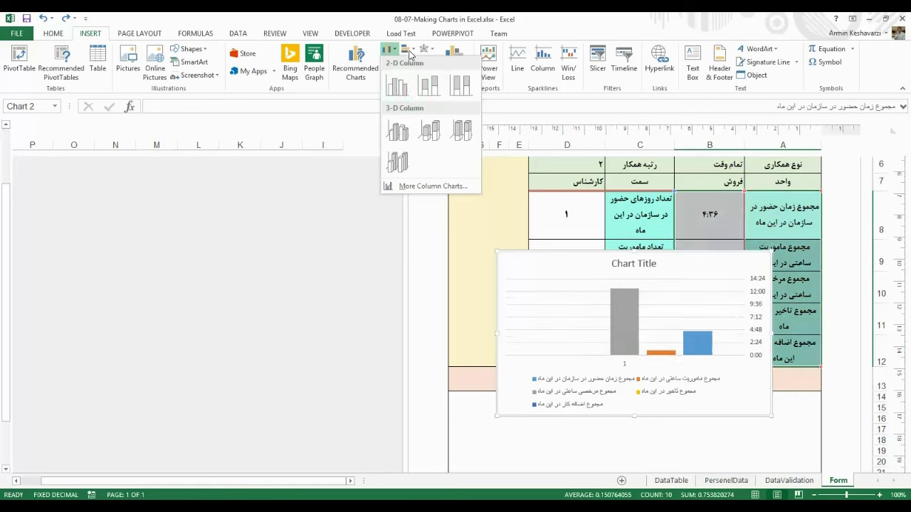
left_click(408, 52)
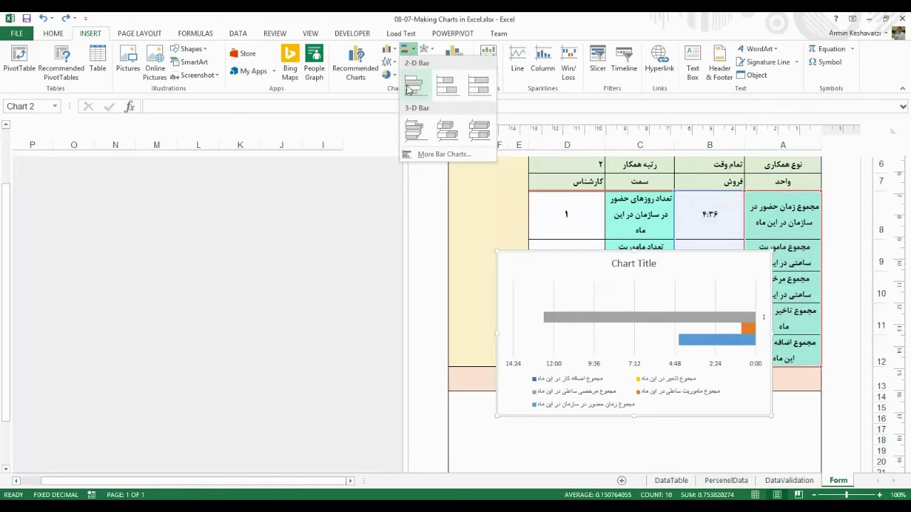
left_click(389, 50)
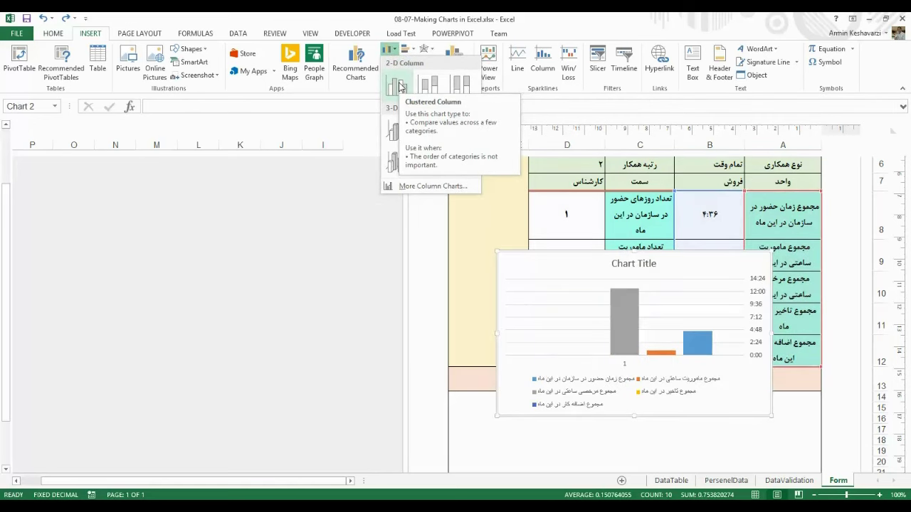
left_click(400, 86)
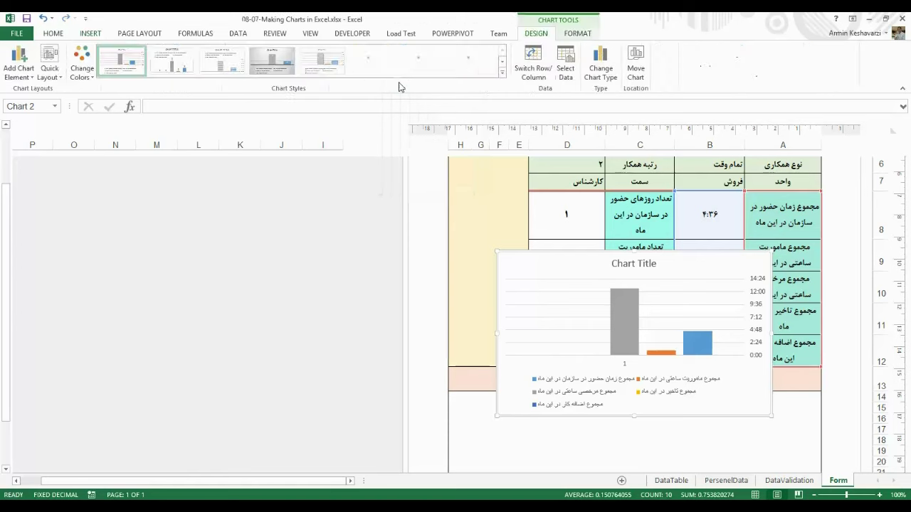
Move the chart left of the table, widen it, then switch to Personnel-Management.
mouse_move(698, 255)
left_mouse_down()
mouse_move(610, 222)
mouse_move(685, 267)
mouse_move(261, 216)
mouse_move(273, 210)
left_mouse_up()
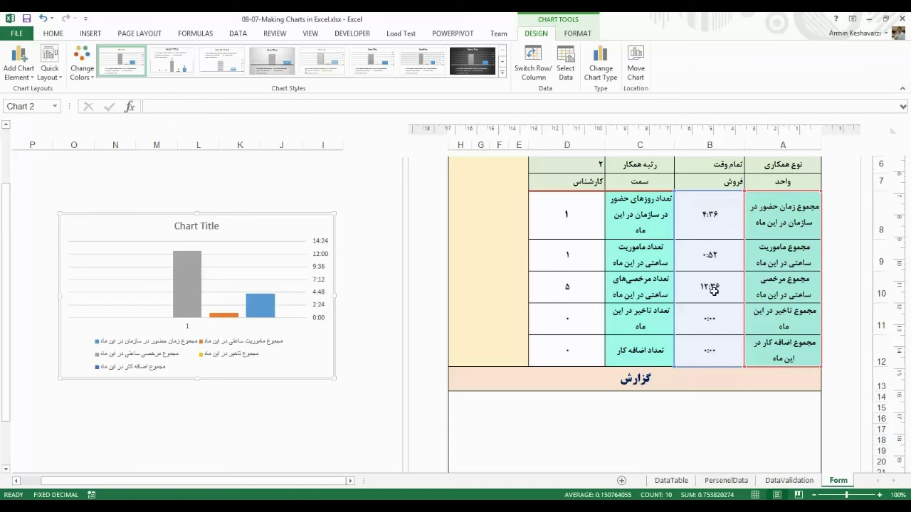
left_click_drag(332, 378, 340, 396)
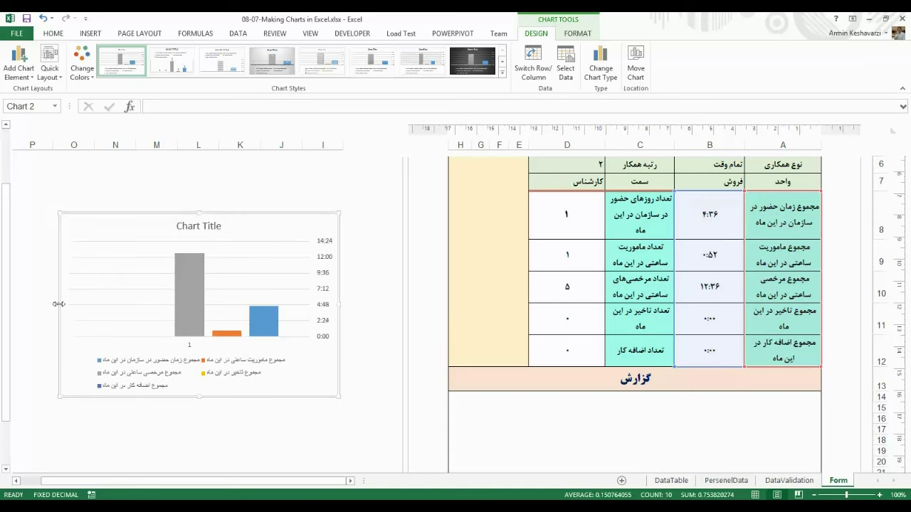
left_click_drag(58, 304, 37, 304)
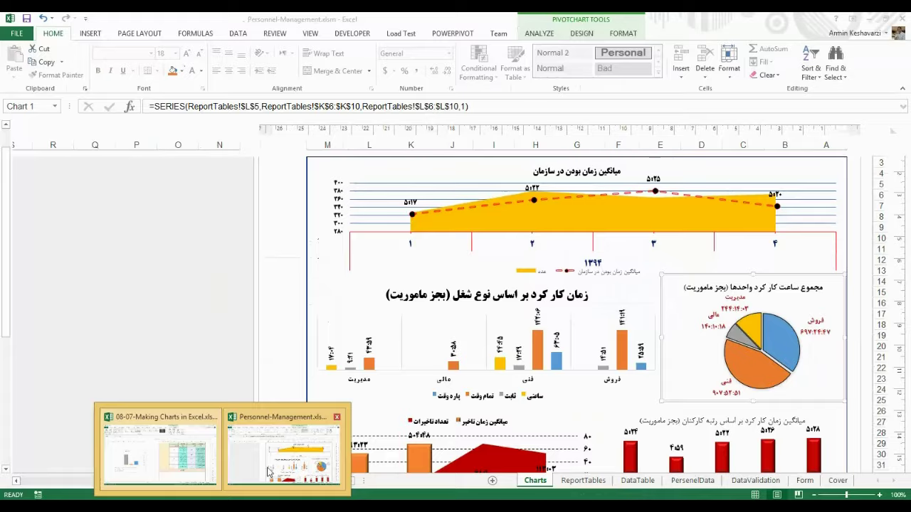
left_click(286, 448)
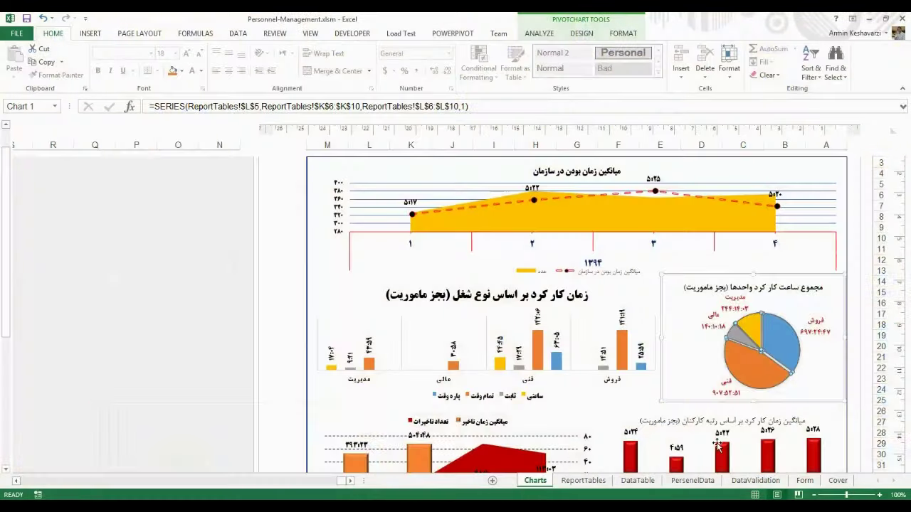
Check the example chart's value labels on the Form sheet, then return to Making Charts in Excel.
left_click(804, 482)
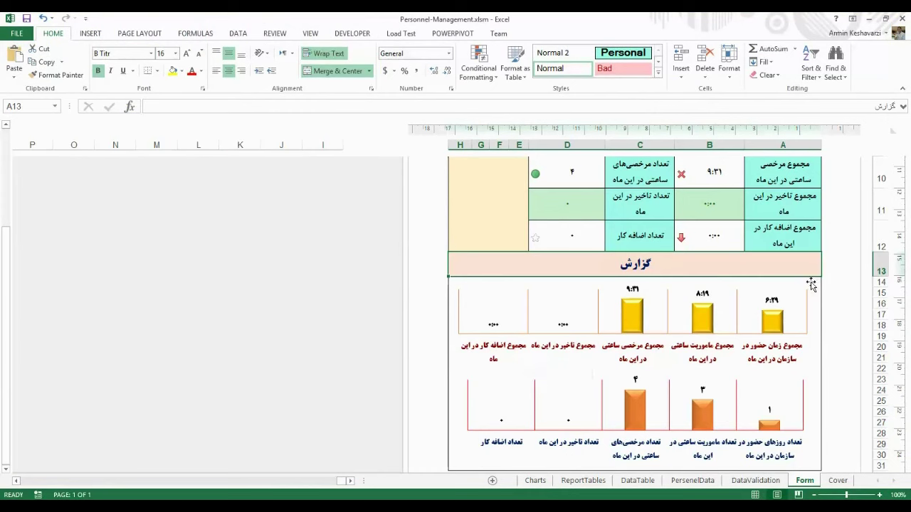
left_click(773, 306)
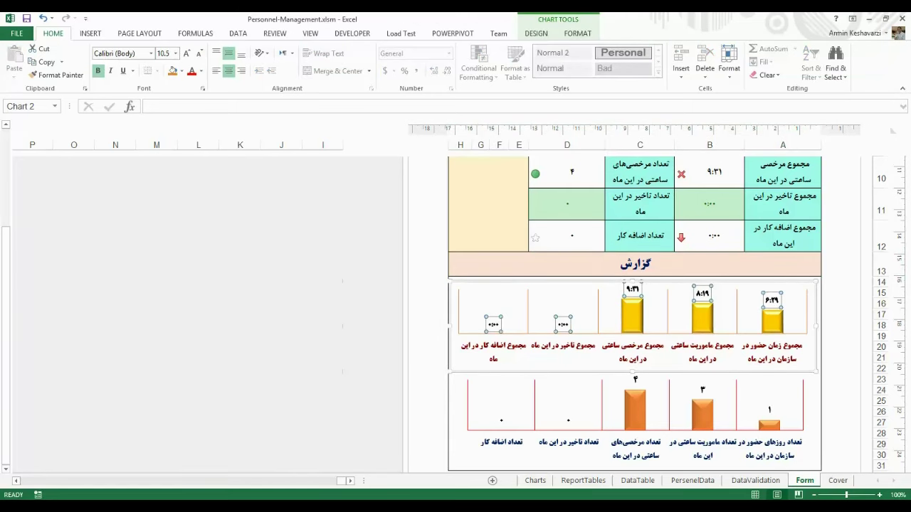
left_click(158, 447)
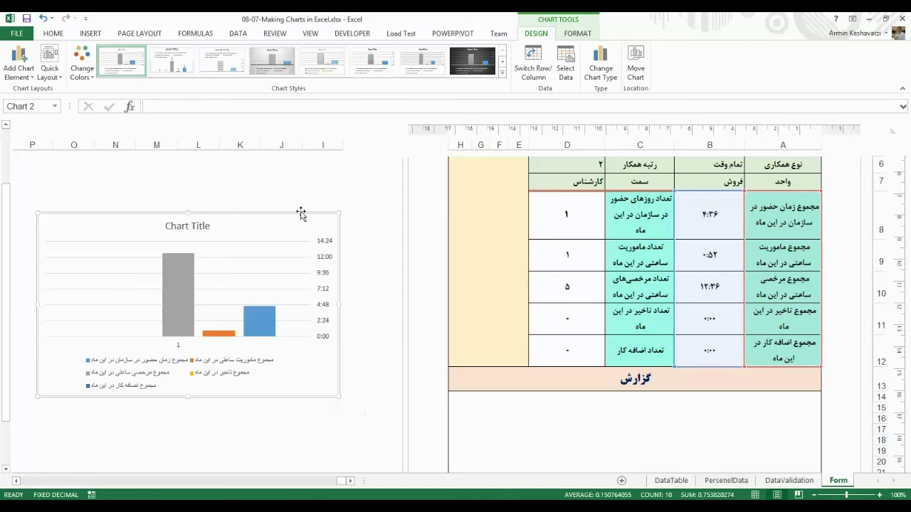
Select the hour-totals chart and open Change Chart Type from Chart Tools Design.
left_click(559, 370)
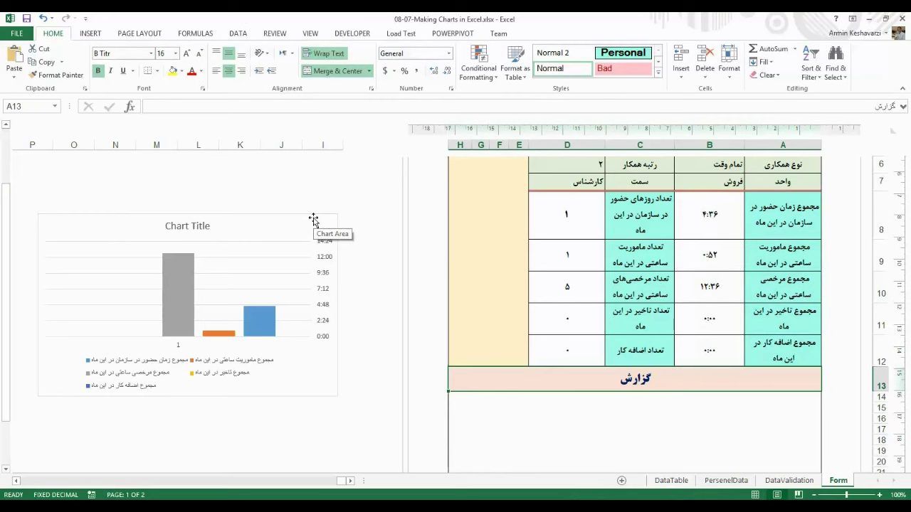
left_click(313, 219)
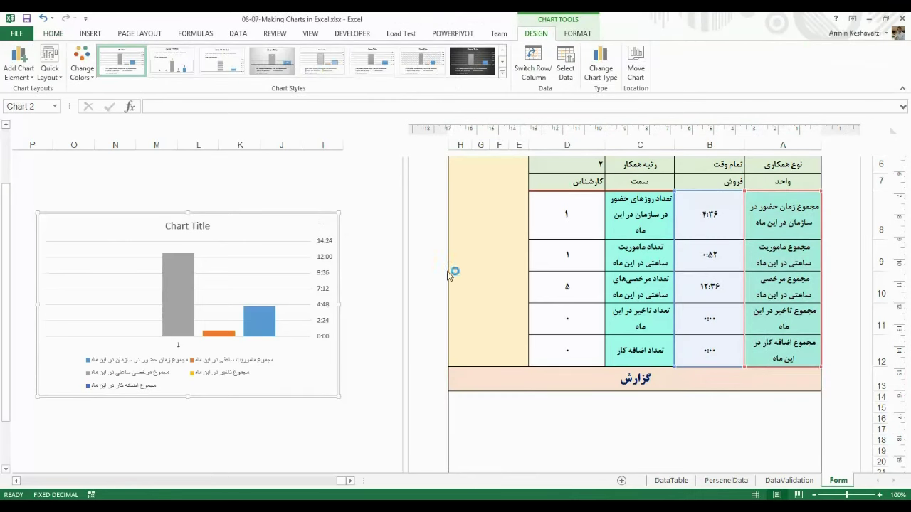
left_click(512, 276)
left_click(283, 215)
left_click(572, 35)
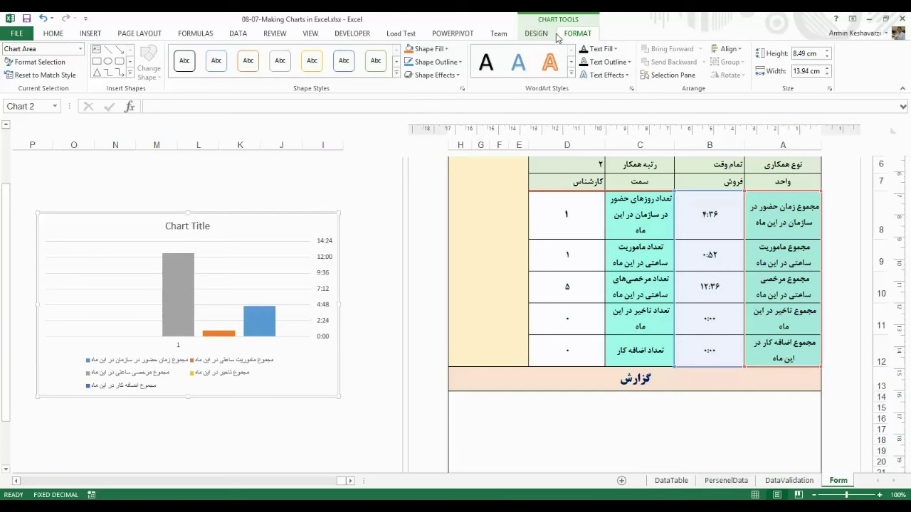
left_click(544, 38)
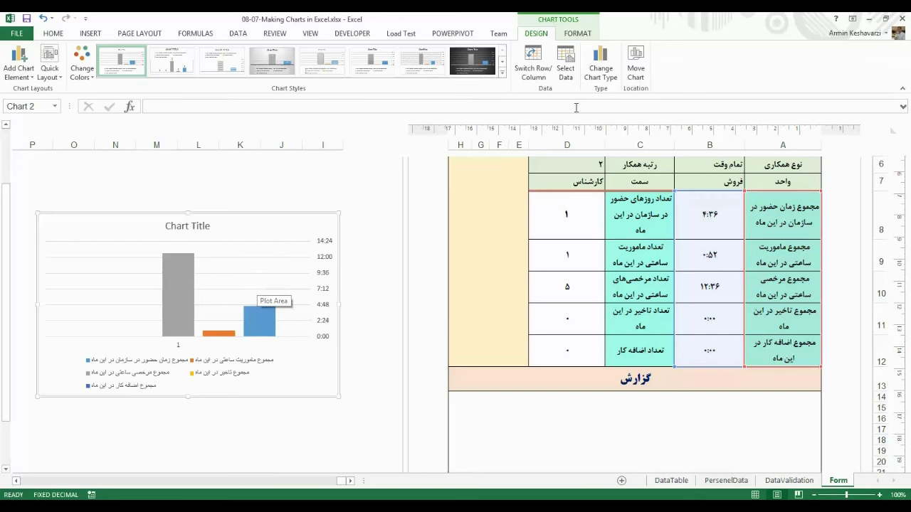
left_click(612, 82)
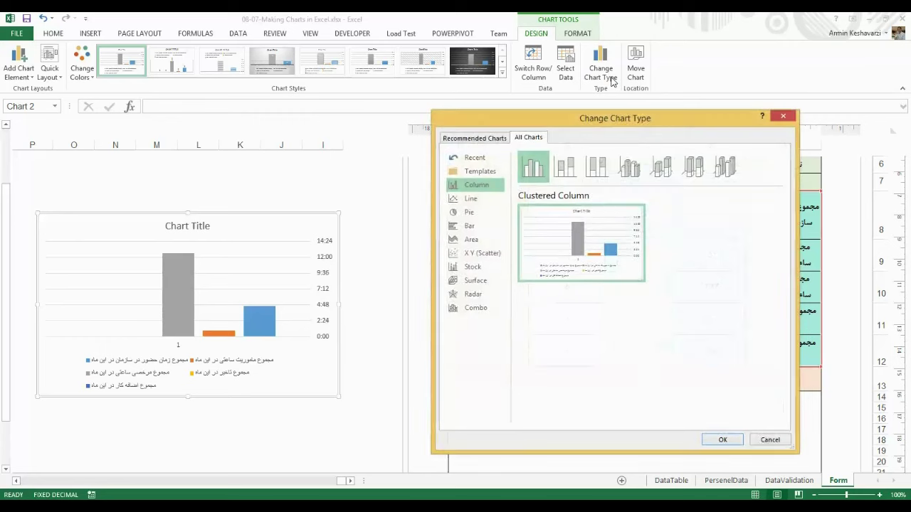
left_click(464, 200)
left_click(565, 167)
left_click(597, 166)
mouse_move(597, 266)
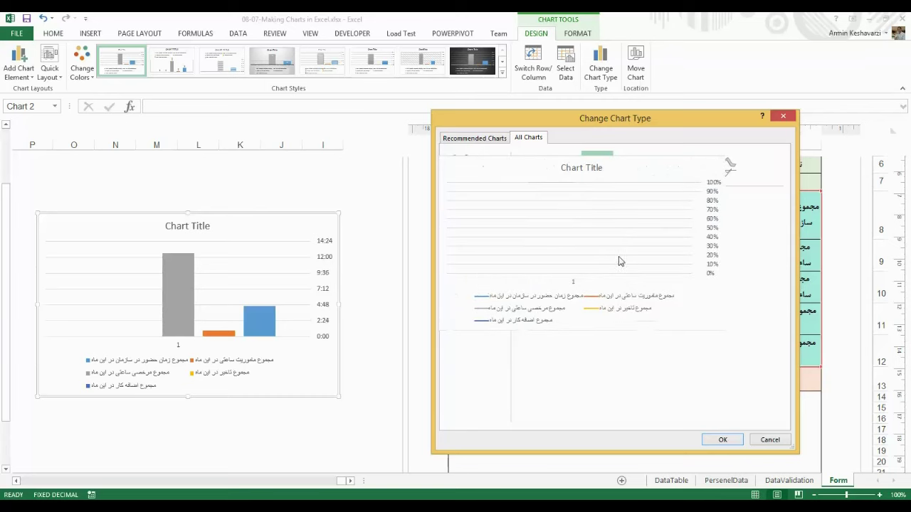
mouse_move(626, 252)
left_click(535, 179)
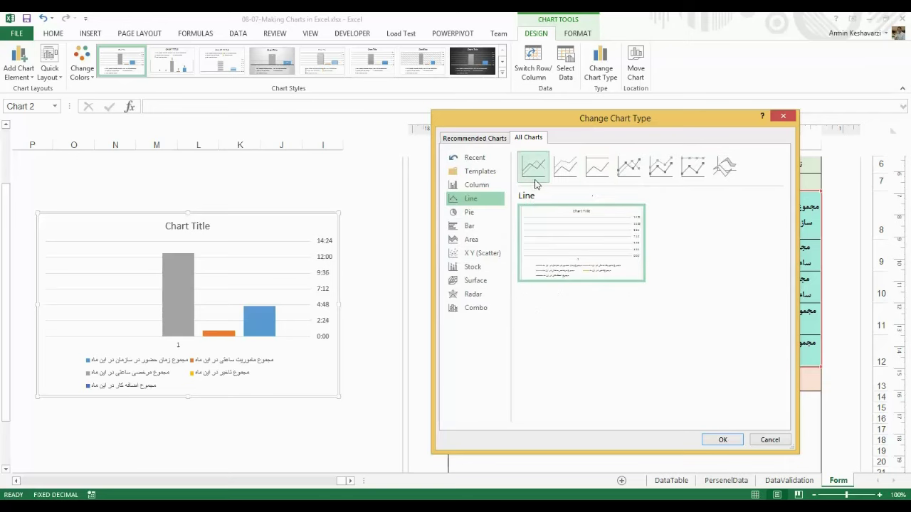
mouse_move(595, 277)
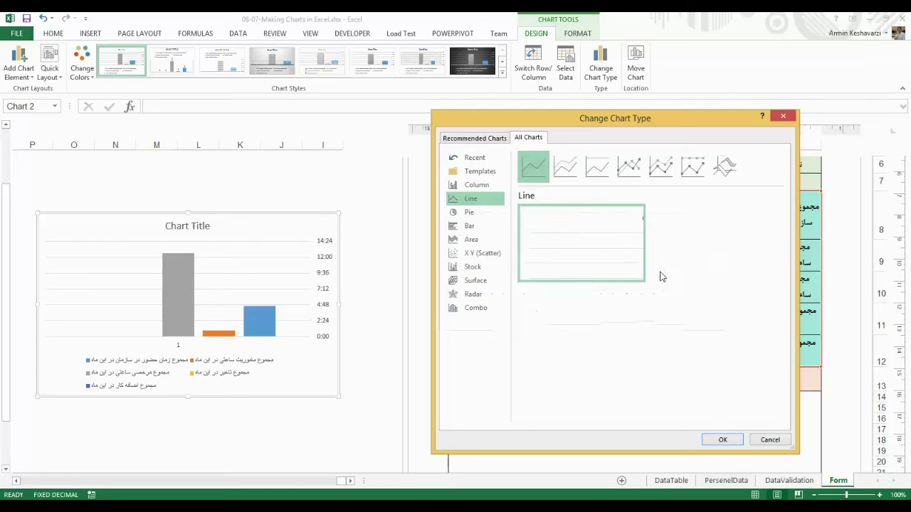
left_click(461, 212)
mouse_move(582, 243)
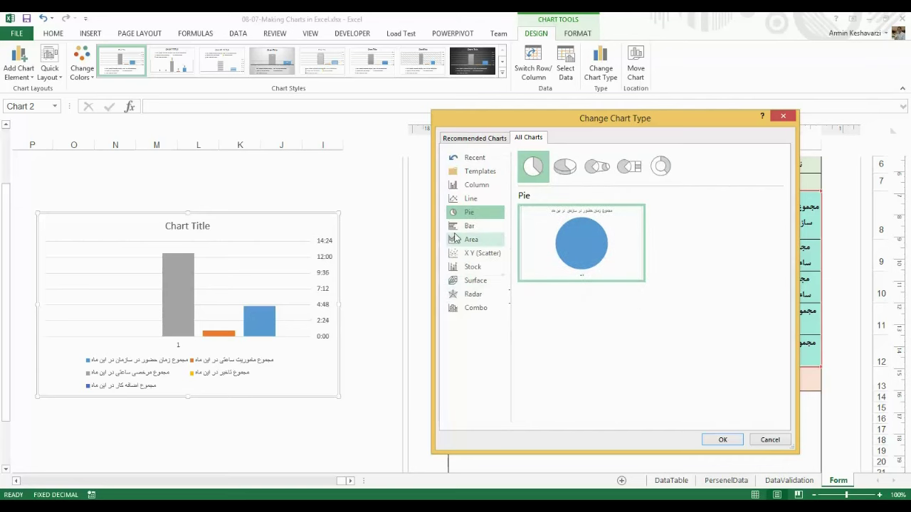
left_click(463, 225)
left_click(498, 240)
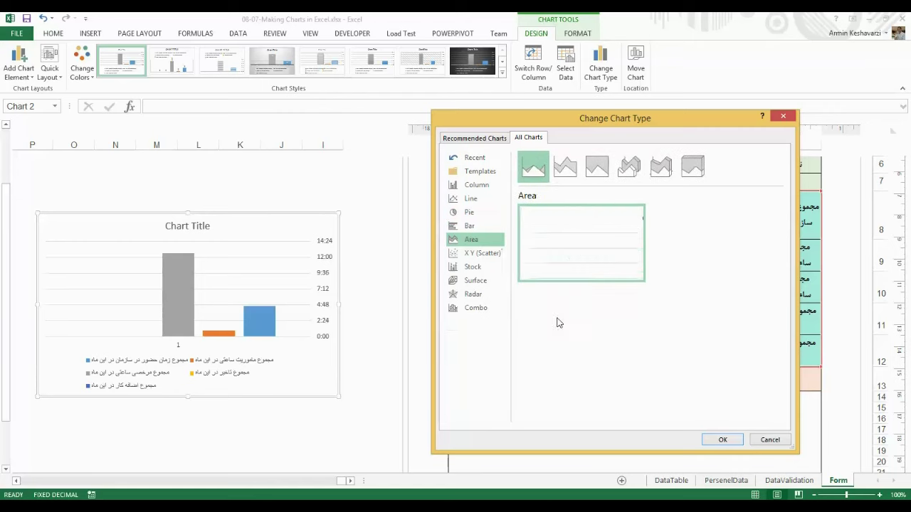
left_click(473, 185)
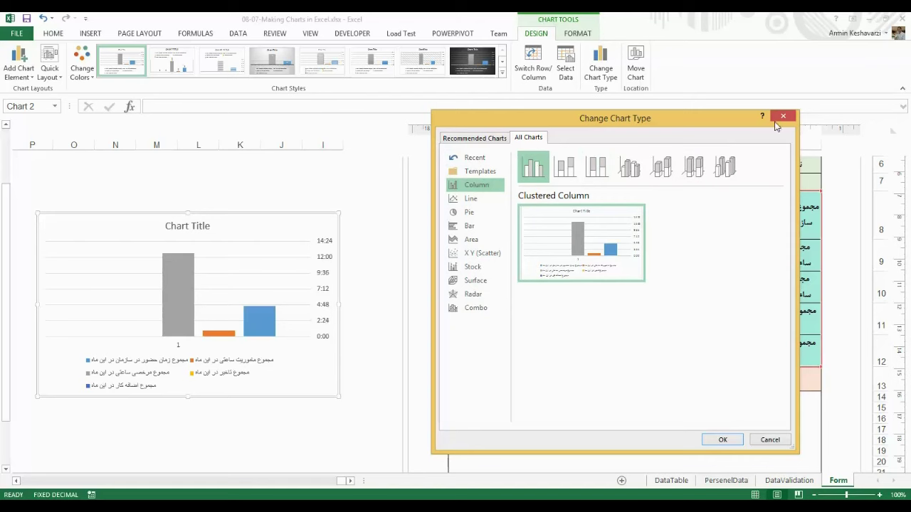
left_click(476, 142)
left_click(528, 144)
Close Change Chart Type without changes and toggle Switch Row/Column twice to compare layouts.
left_click(783, 117)
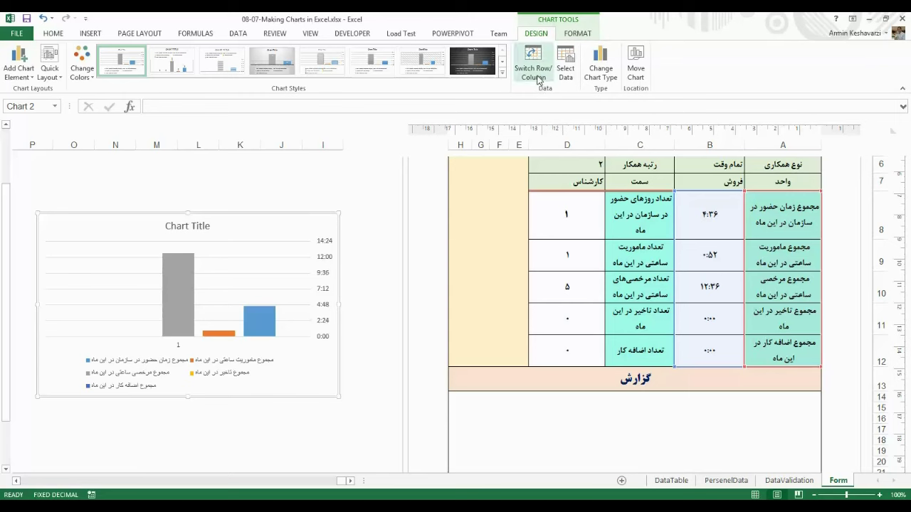
left_click(533, 64)
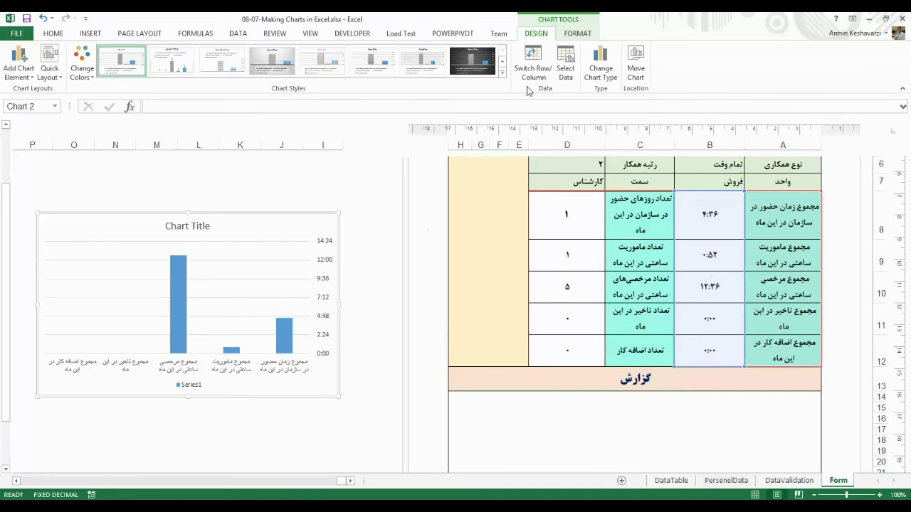
left_click(533, 62)
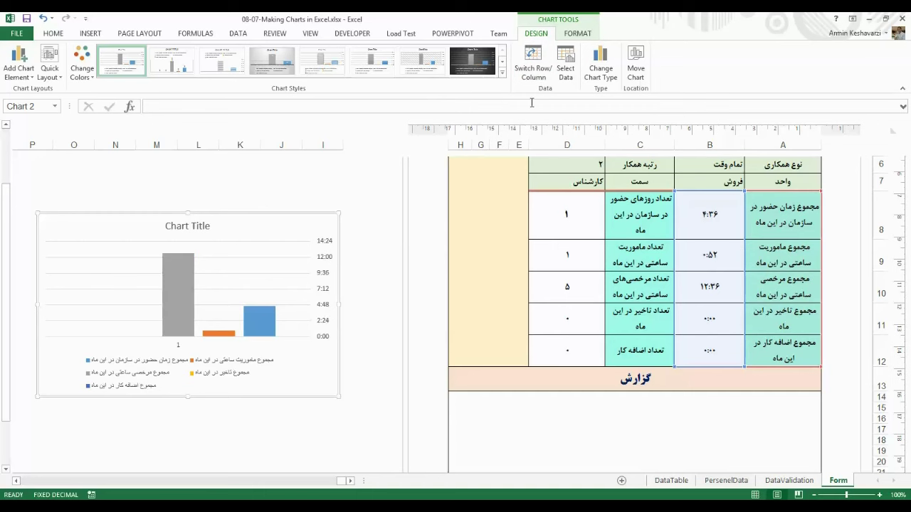
Open Select Data and toggle Switch Row/Column between one series and five.
left_click(565, 71)
mouse_move(402, 306)
left_mouse_down()
mouse_move(367, 183)
mouse_move(565, 161)
left_mouse_up()
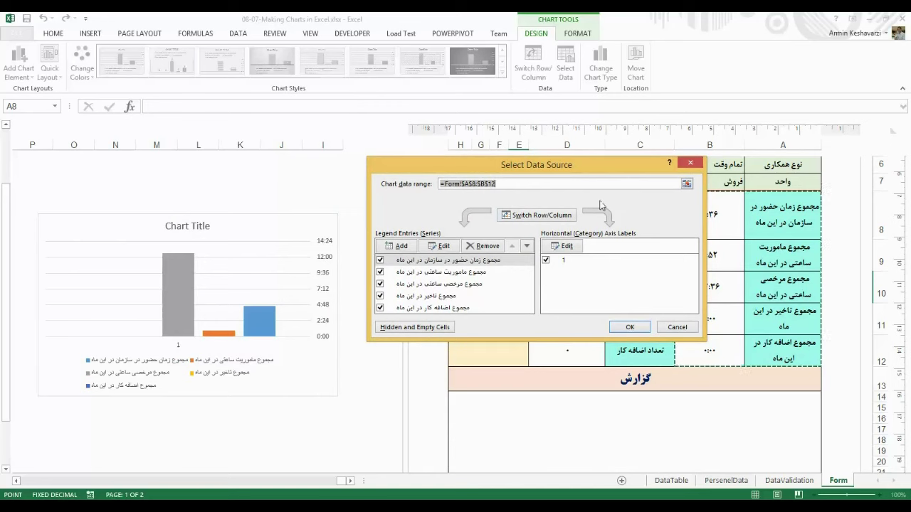
left_click(537, 220)
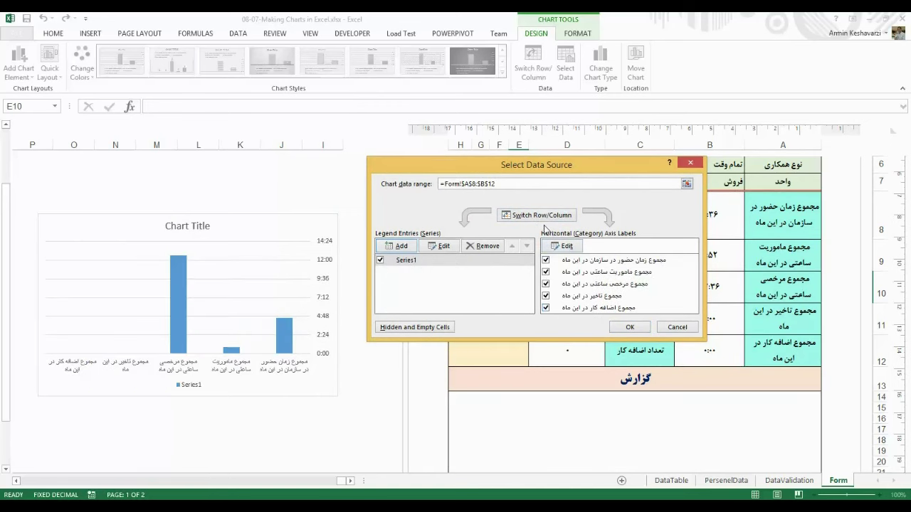
left_click(541, 216)
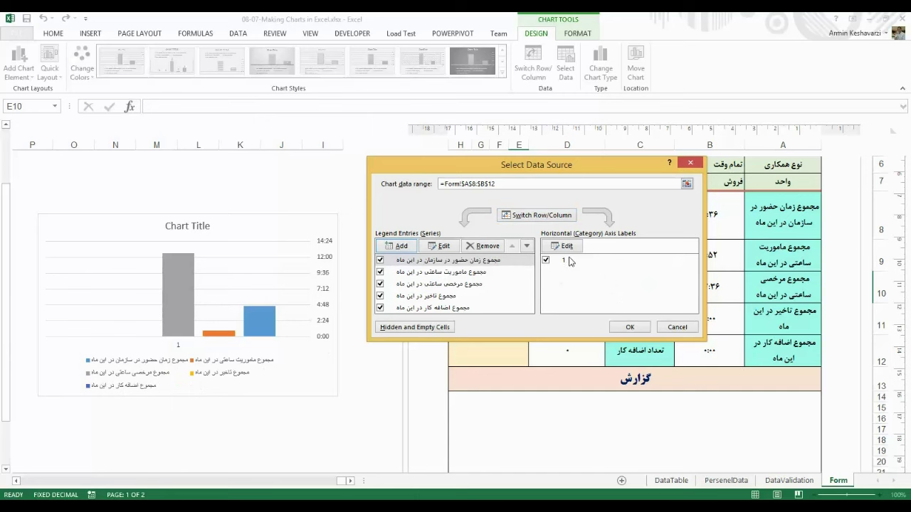
left_click(544, 218)
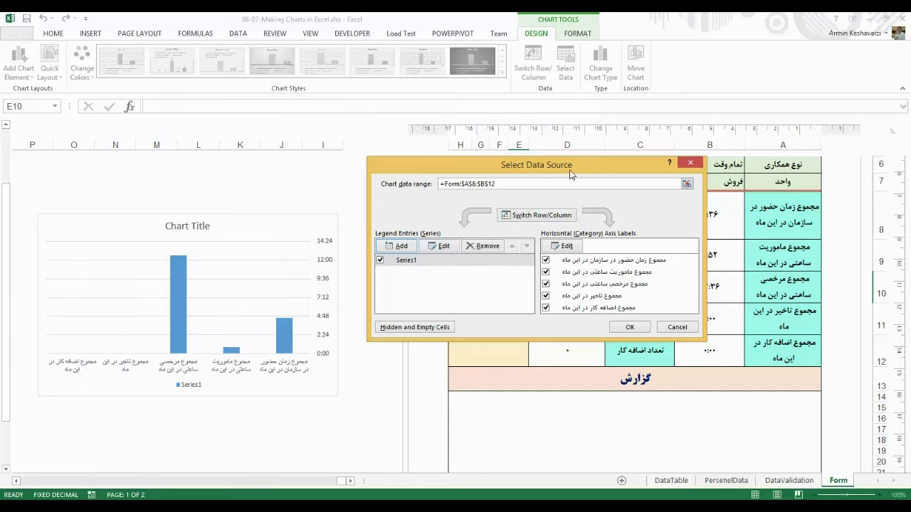
Reposition the Select Data Source window and remove Series1 from the chart.
left_click_drag(569, 172, 337, 203)
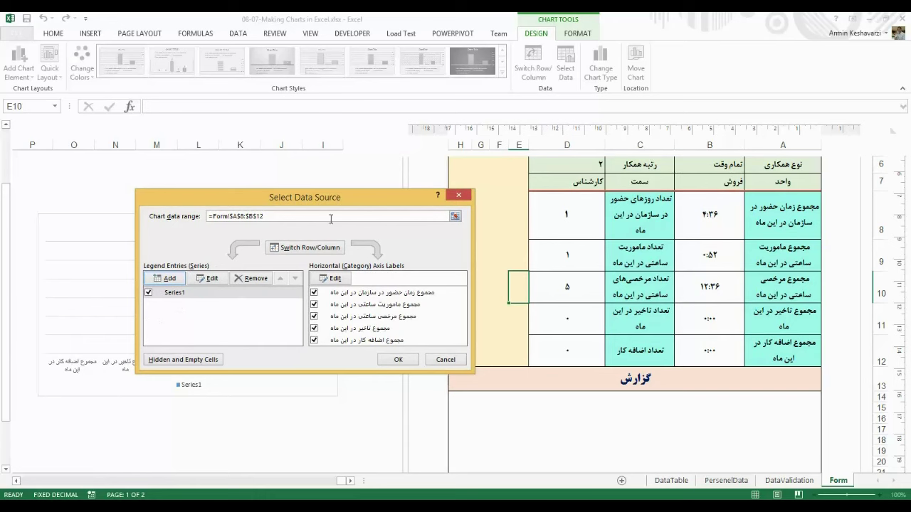
left_click_drag(356, 200, 636, 187)
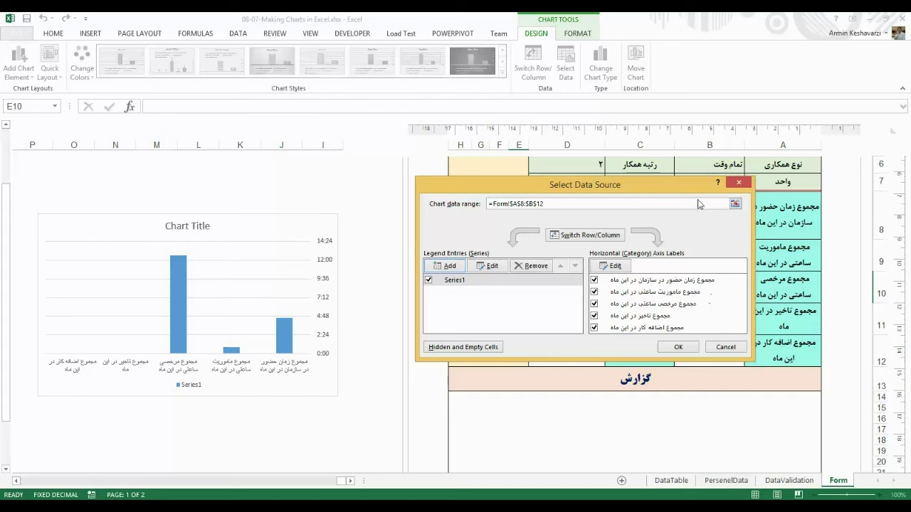
left_click_drag(697, 186, 648, 182)
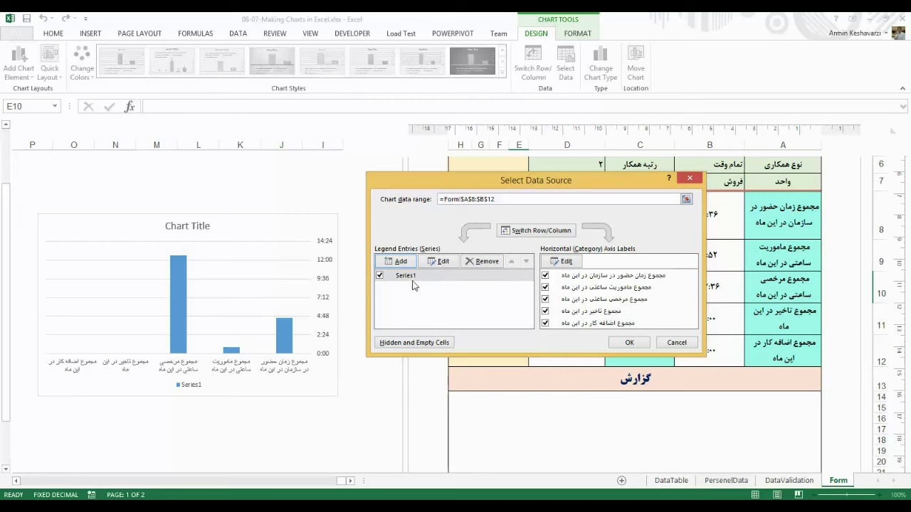
left_click_drag(605, 186, 565, 200)
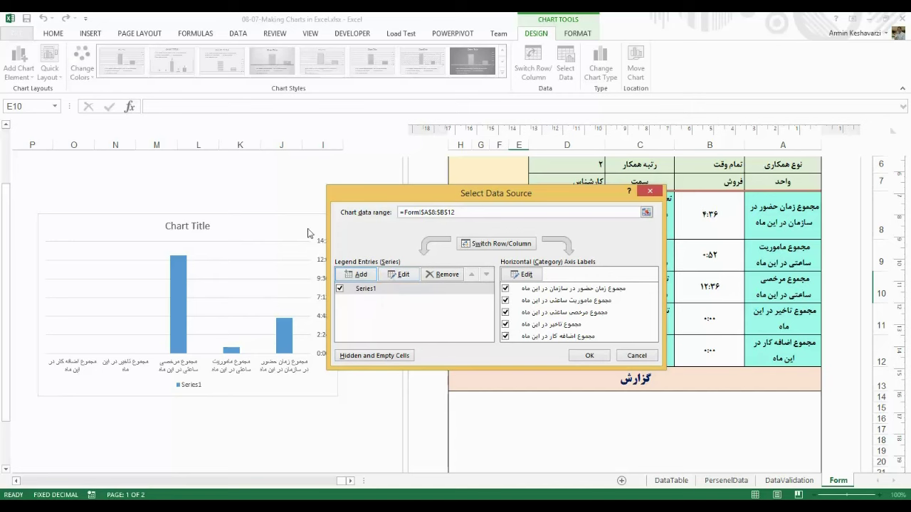
left_click_drag(416, 202, 458, 202)
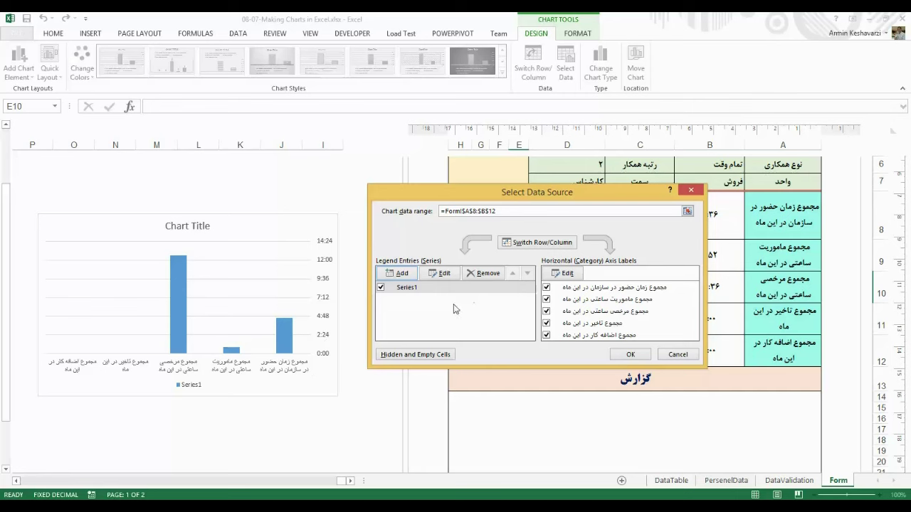
left_click(487, 274)
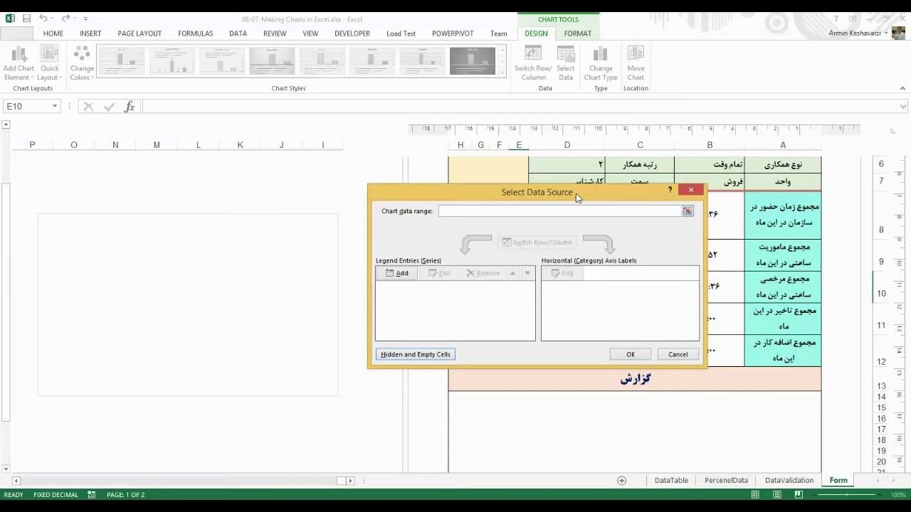
Add a series named 'مجموع ساعت ها' with values =Form!$B$8:$B$12.
left_click_drag(576, 193, 375, 251)
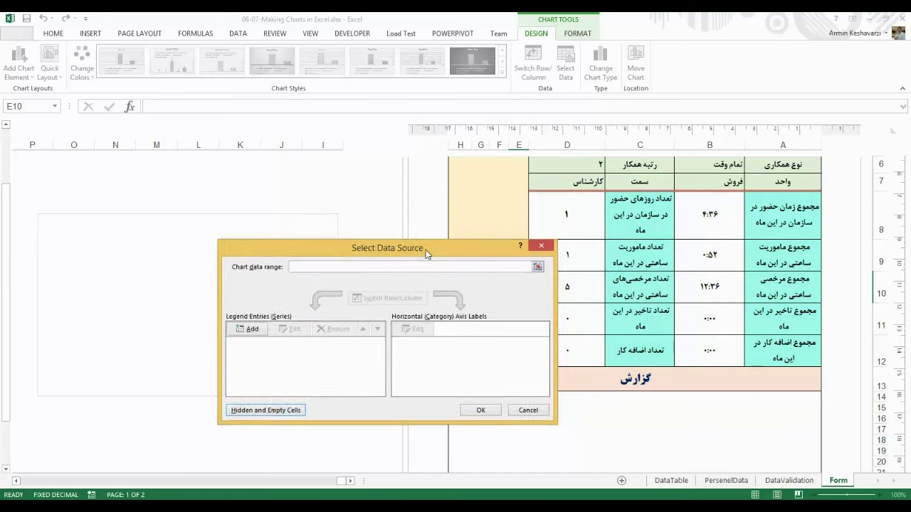
left_click_drag(375, 252, 382, 249)
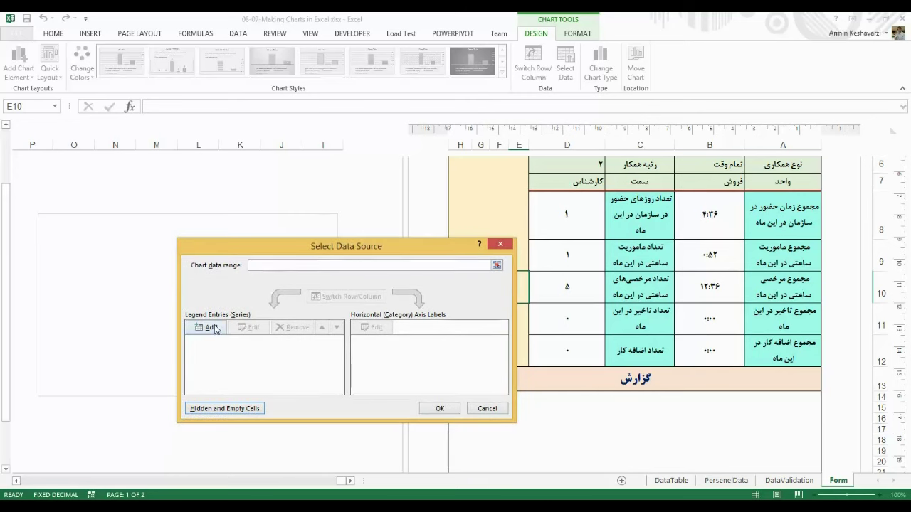
left_click(191, 327)
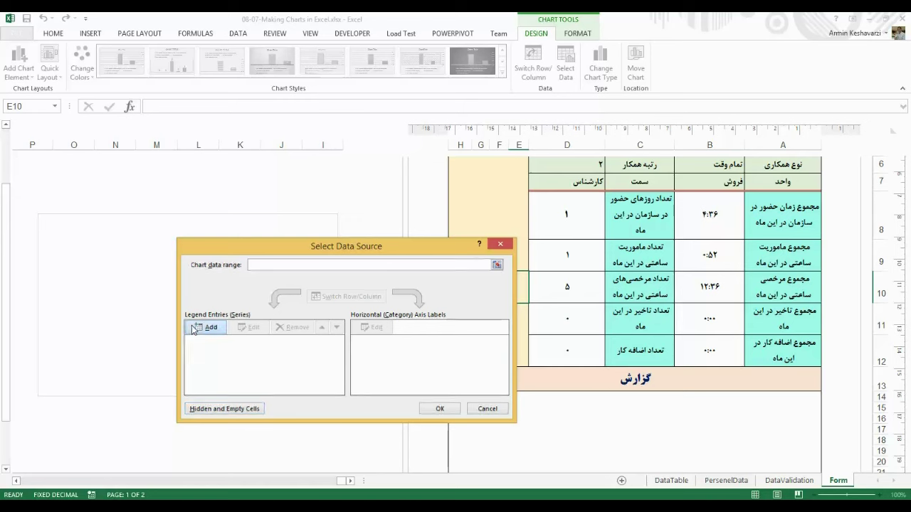
left_click_drag(365, 351, 388, 316)
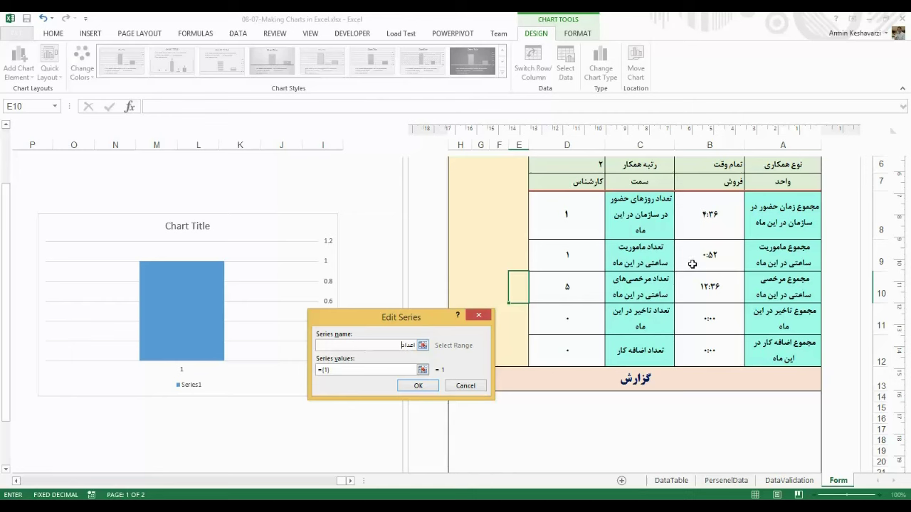
double_click(404, 345)
type("مو")
type("ع ساعت ه")
left_click(341, 371)
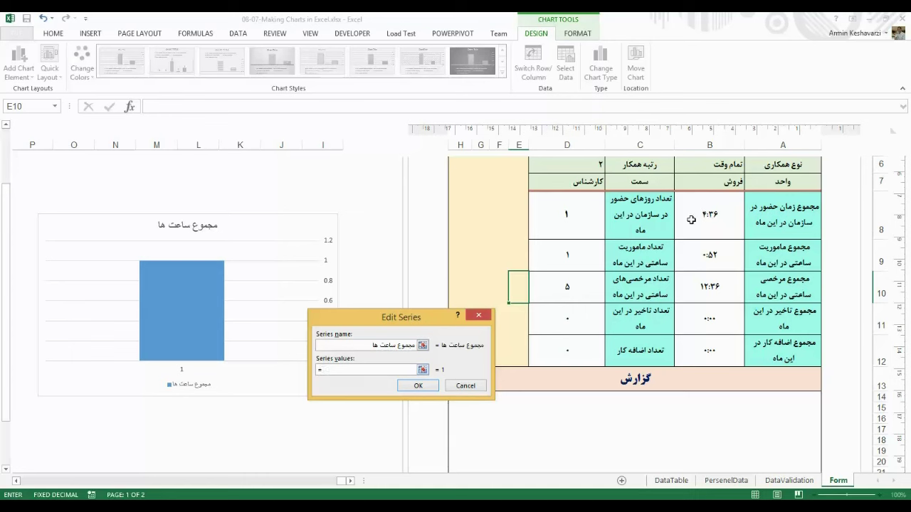
left_click_drag(703, 214, 707, 343)
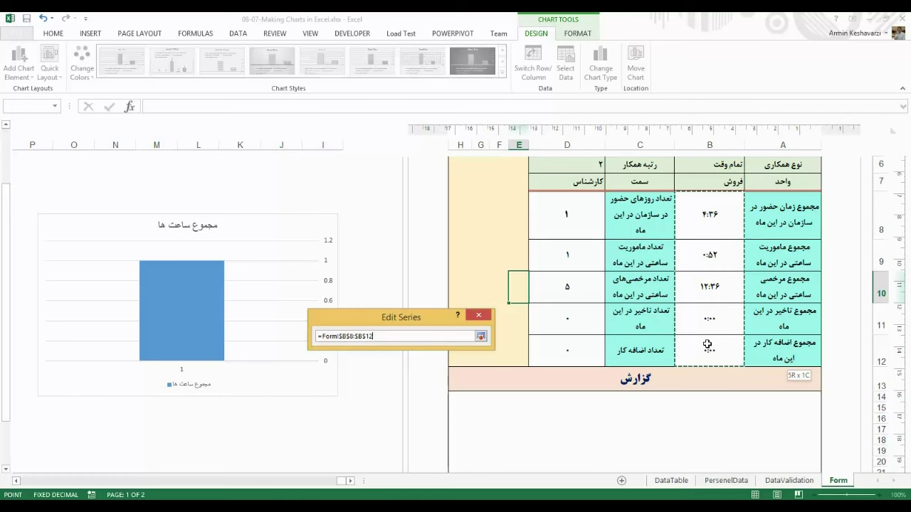
left_click_drag(707, 345, 709, 346)
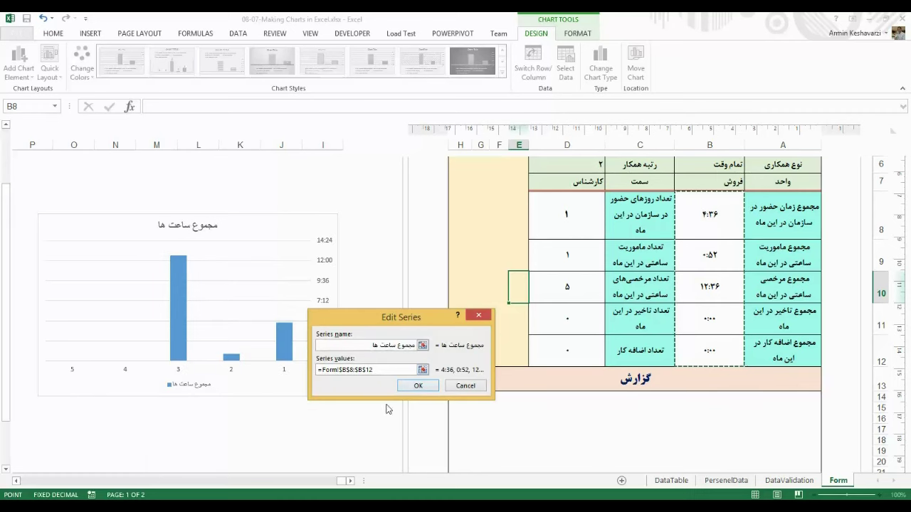
left_click_drag(428, 326, 531, 286)
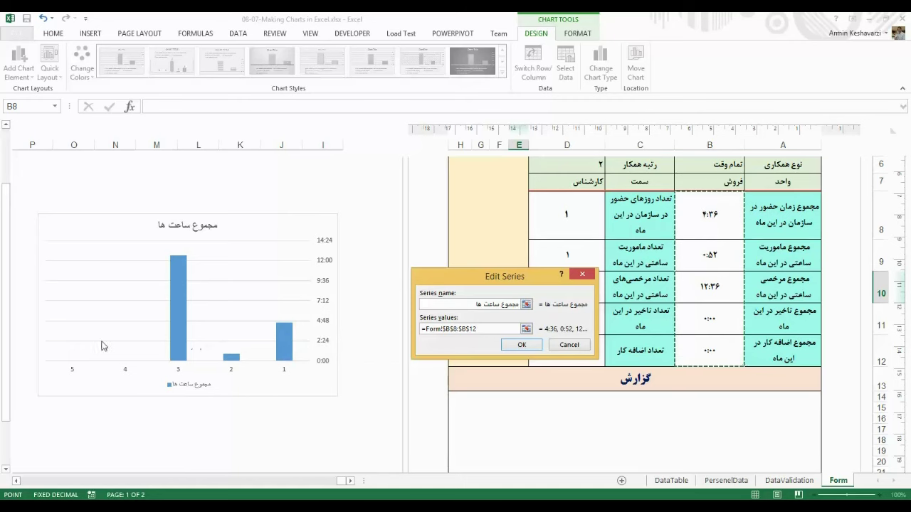
left_click(522, 345)
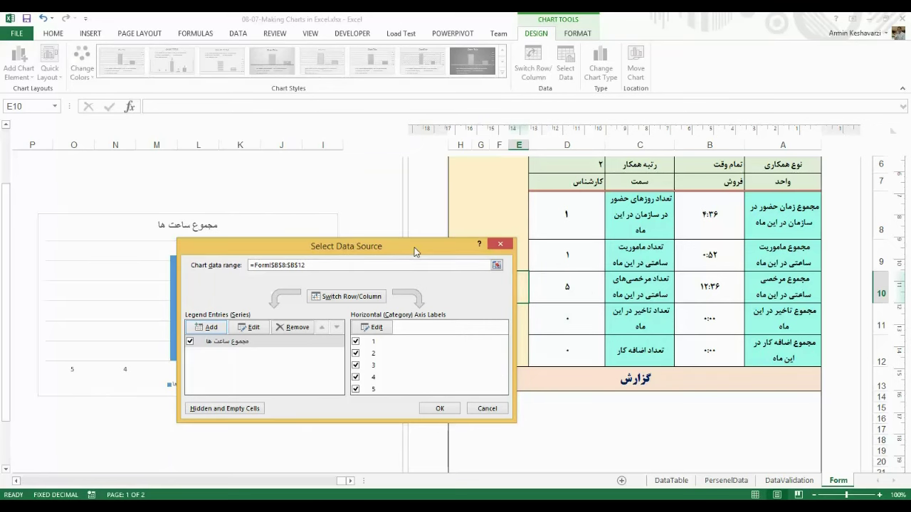
Use the row titles in A8:A12 as the category axis labels instead of 1–5.
left_click_drag(419, 253, 609, 201)
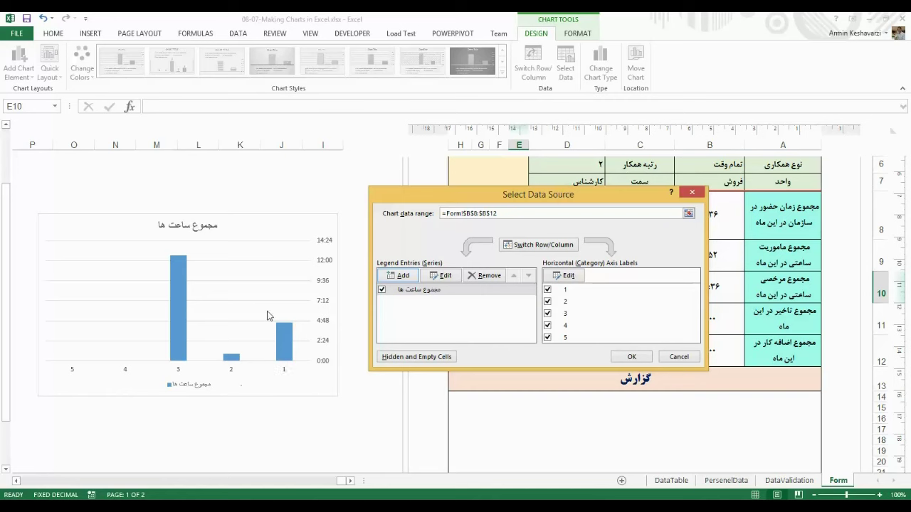
left_click_drag(629, 205, 561, 219)
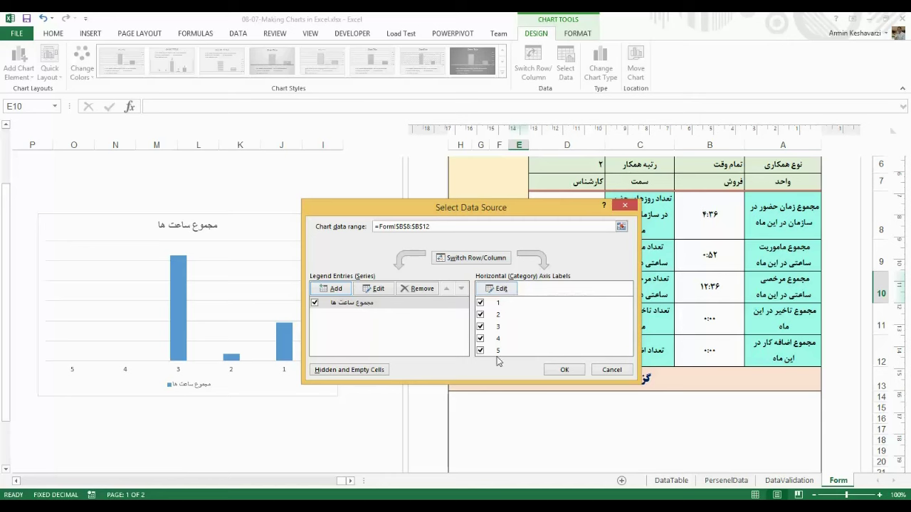
left_click(501, 289)
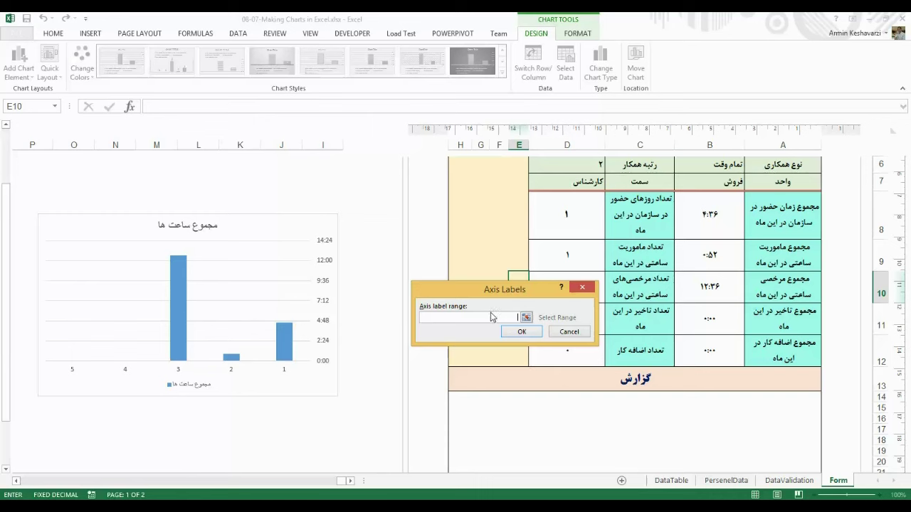
left_click_drag(794, 213, 793, 344)
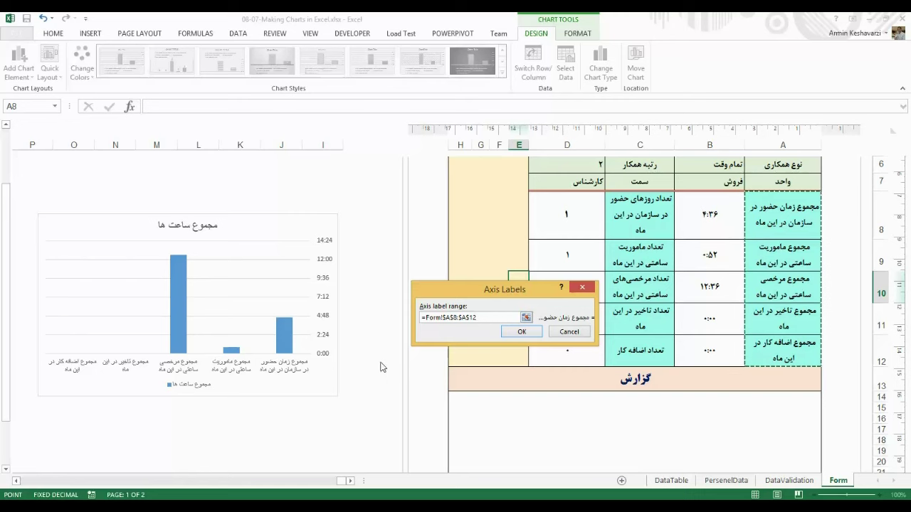
left_click(520, 333)
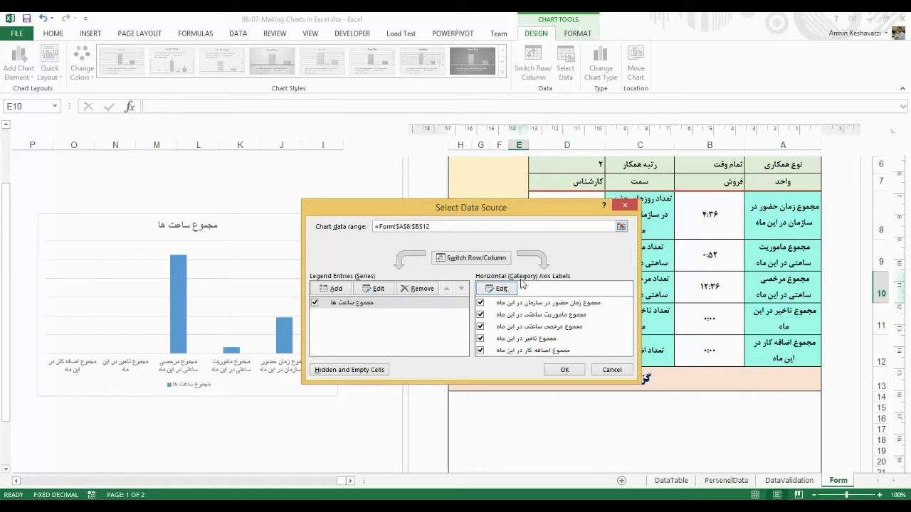
left_click_drag(539, 213, 601, 369)
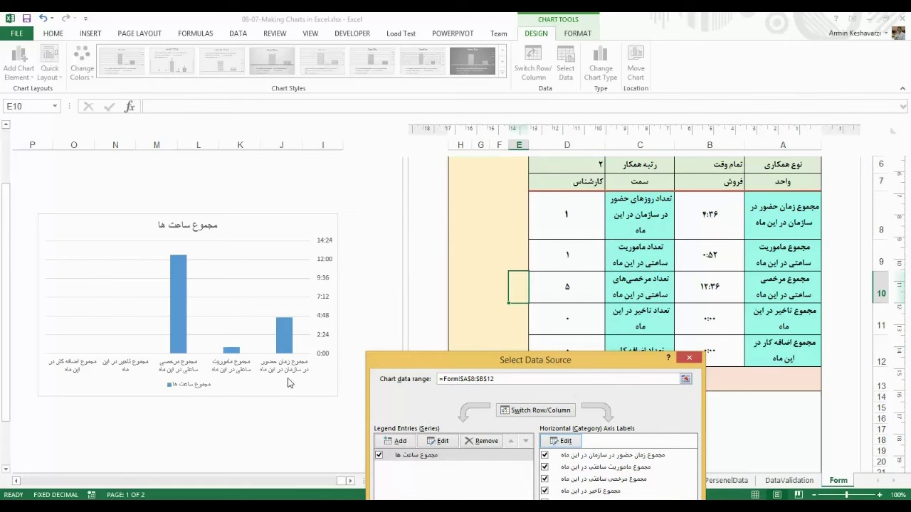
left_click_drag(513, 353, 489, 220)
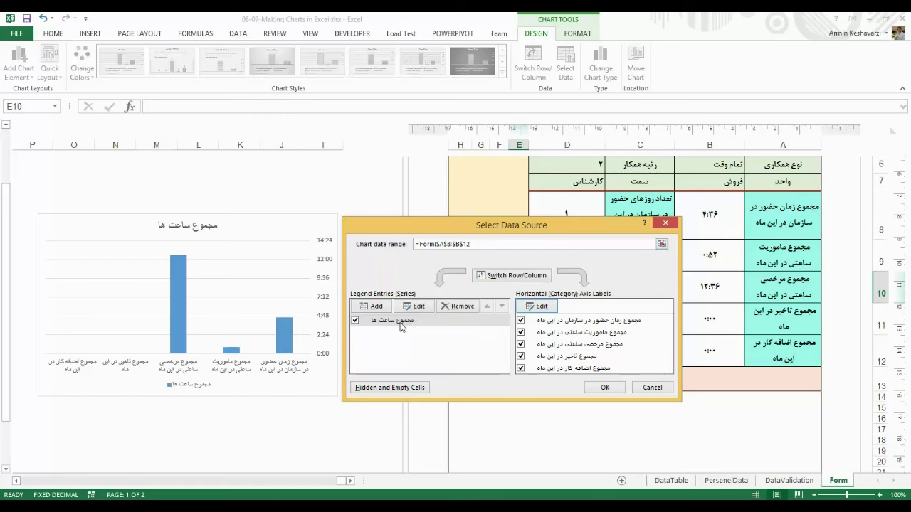
Apply the new data range, shift the chart slightly left, and bring up Personnel-Management.xlsm.
left_click(614, 390)
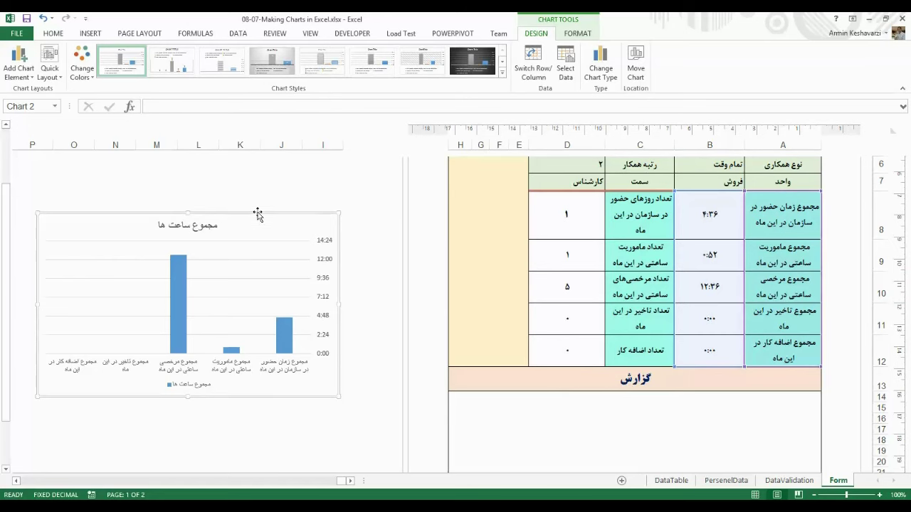
left_click_drag(258, 214, 264, 207)
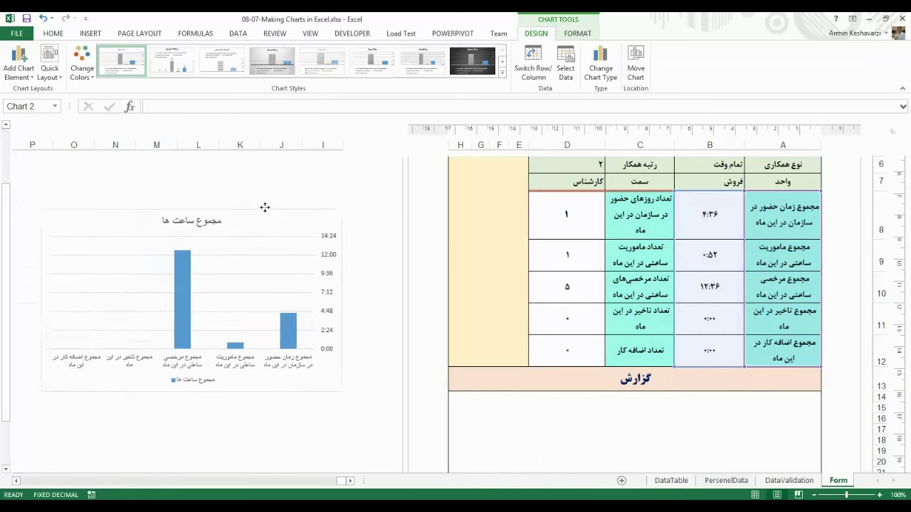
left_click_drag(265, 207, 255, 211)
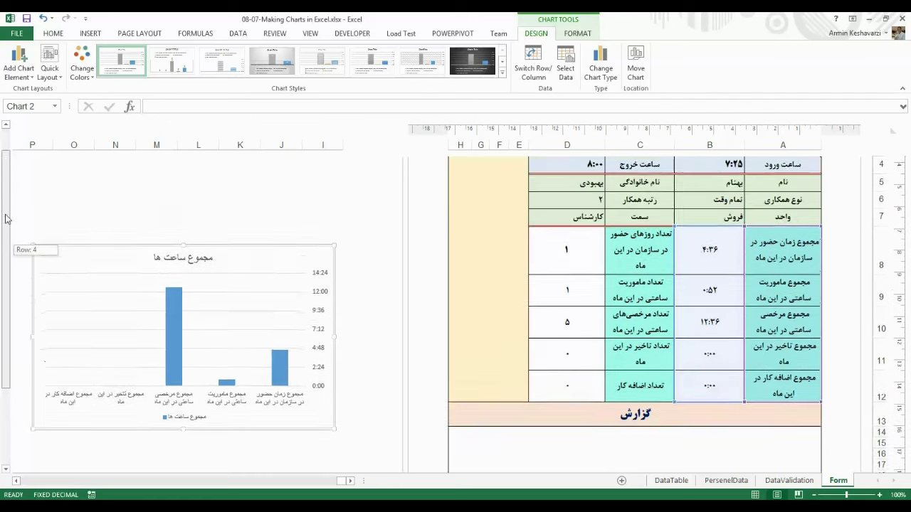
left_click_drag(3, 255, 4, 228)
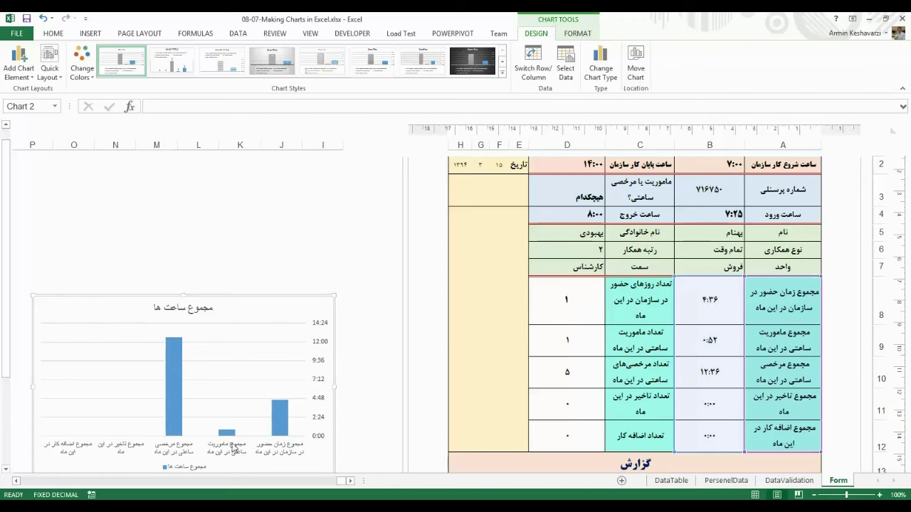
left_click_drag(2, 178, 2, 201)
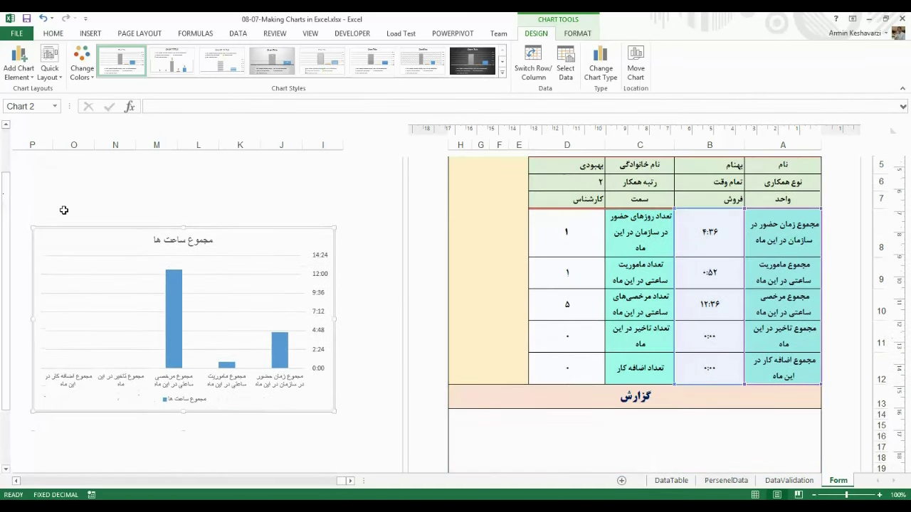
Review the Personnel-Management report charts, then go back to the Making Charts workbook.
mouse_move(222, 506)
left_click(270, 464)
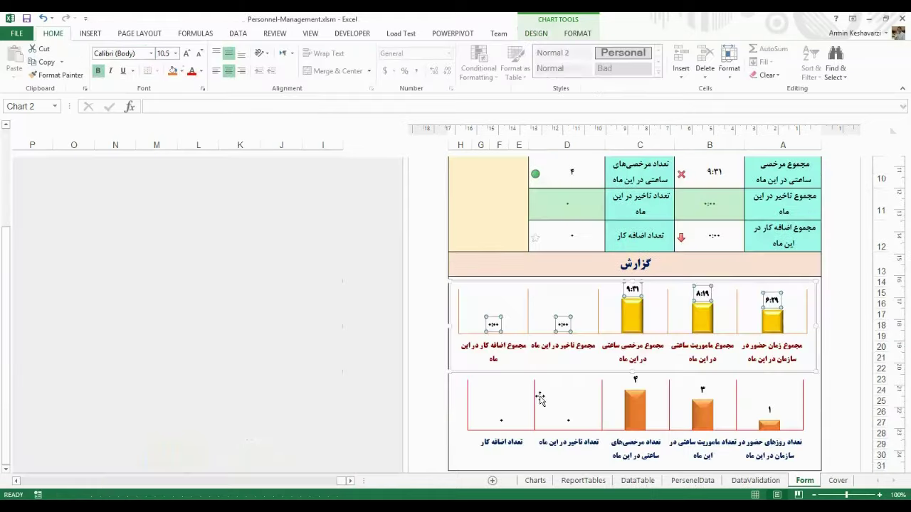
left_click(532, 261)
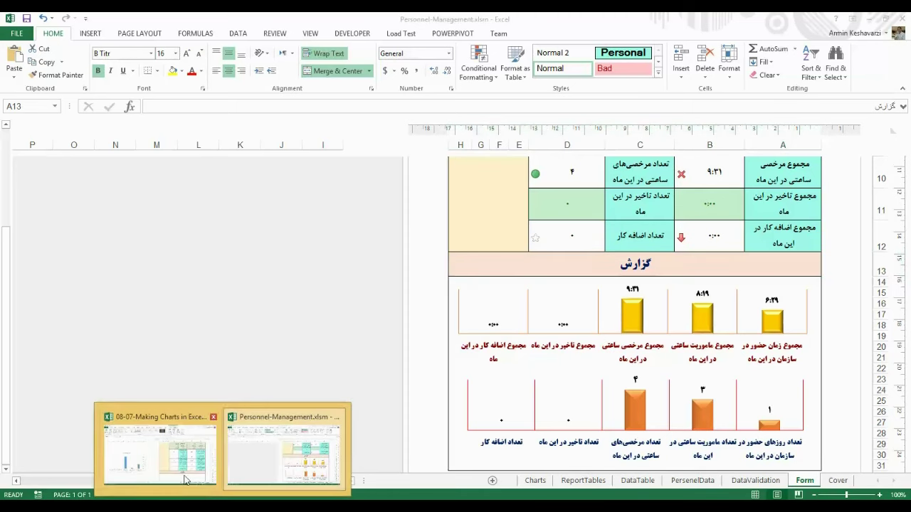
left_click(161, 448)
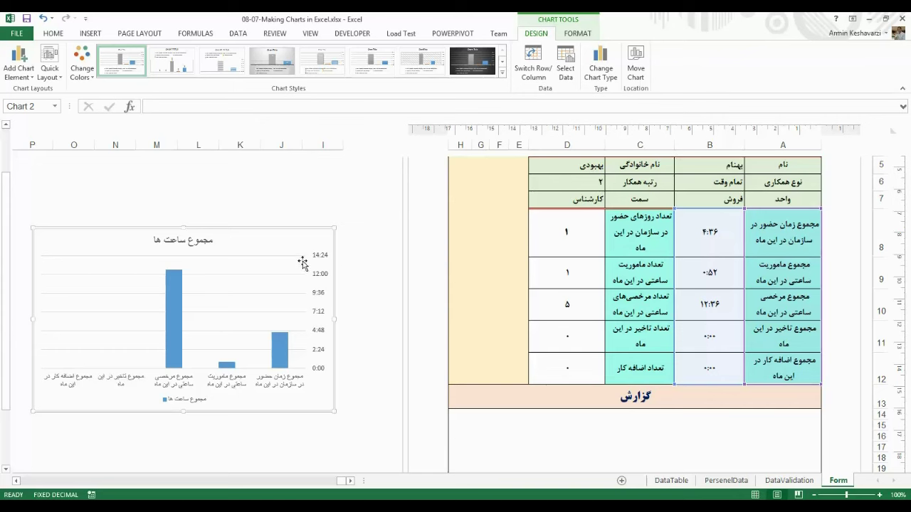
Nudge the hour chart up slightly and give it chart Style 2.
left_click(315, 263)
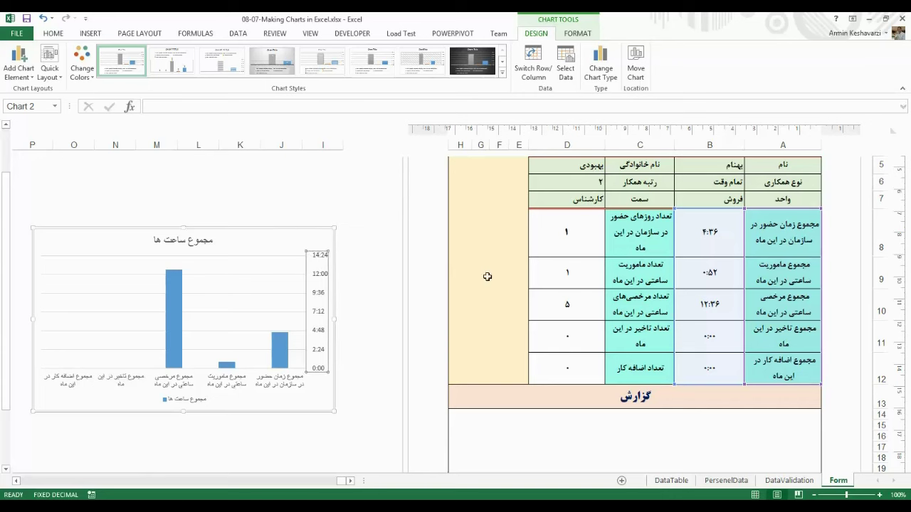
left_click_drag(257, 234, 261, 215)
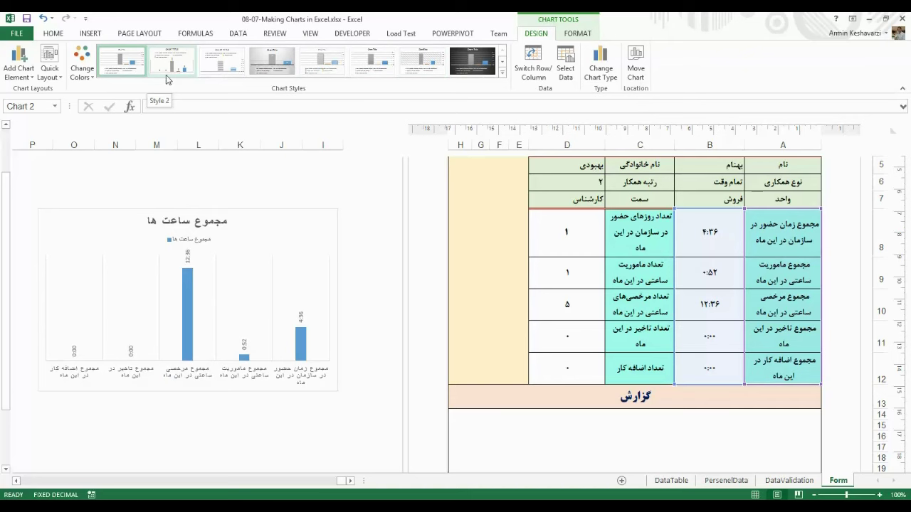
left_click(166, 79)
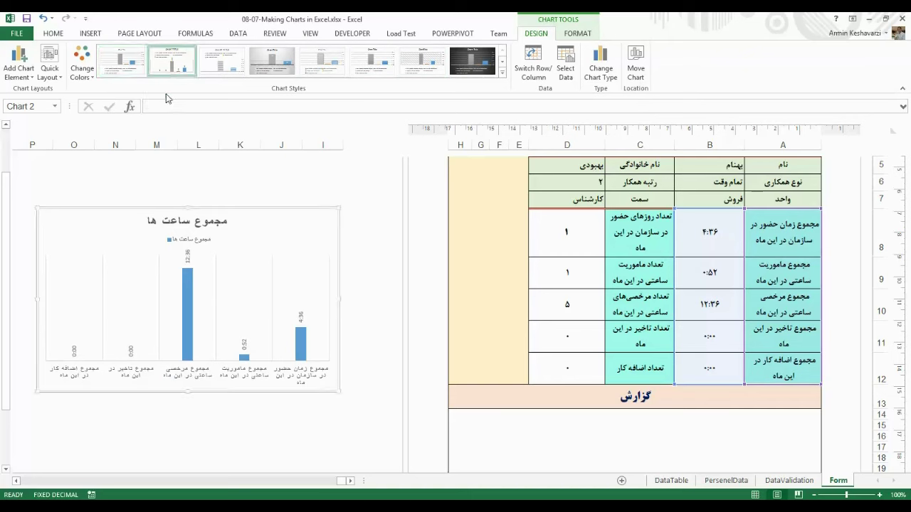
left_click(501, 71)
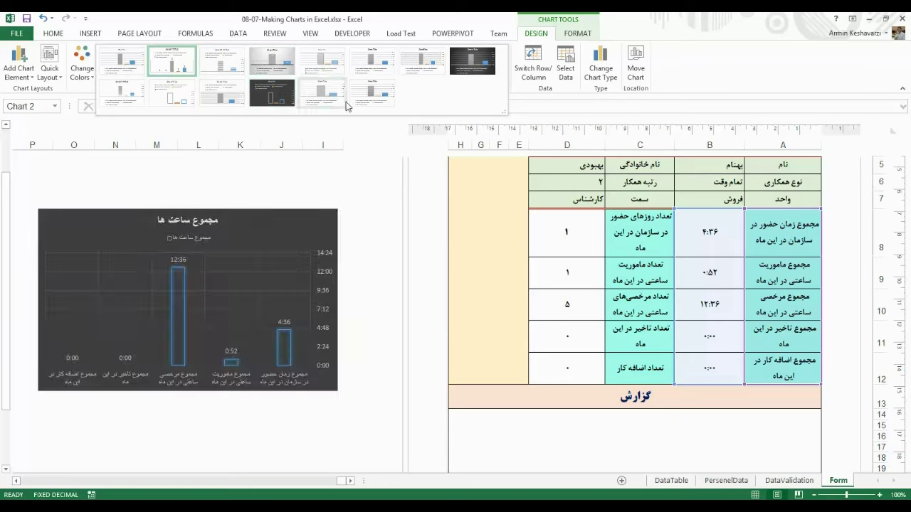
left_click(172, 61)
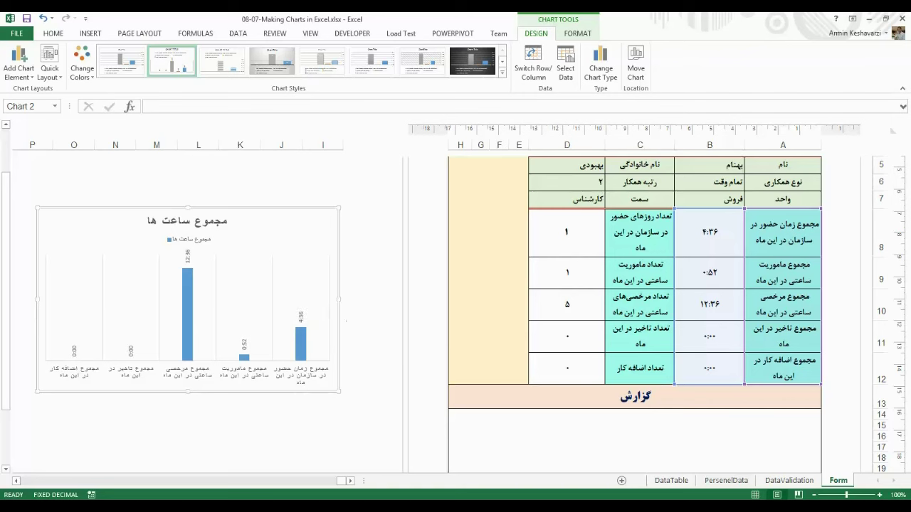
mouse_move(246, 474)
left_click(249, 469)
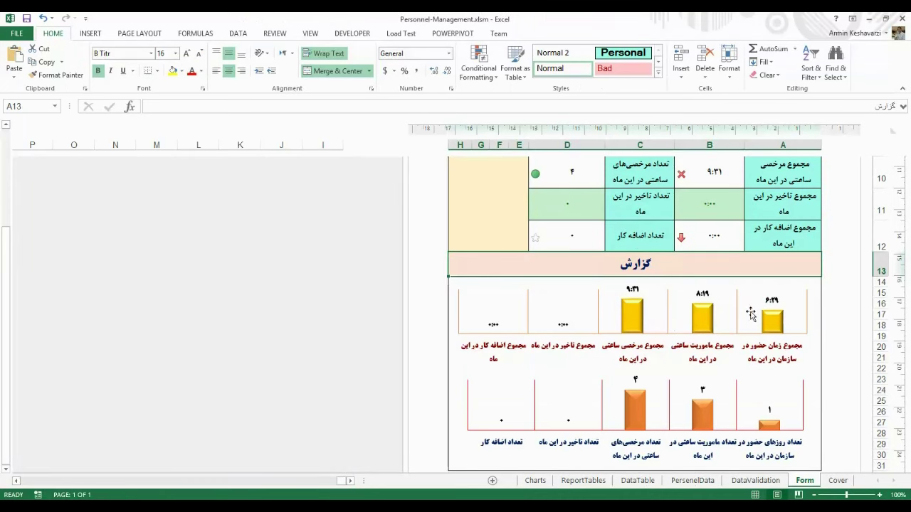
left_click(204, 471)
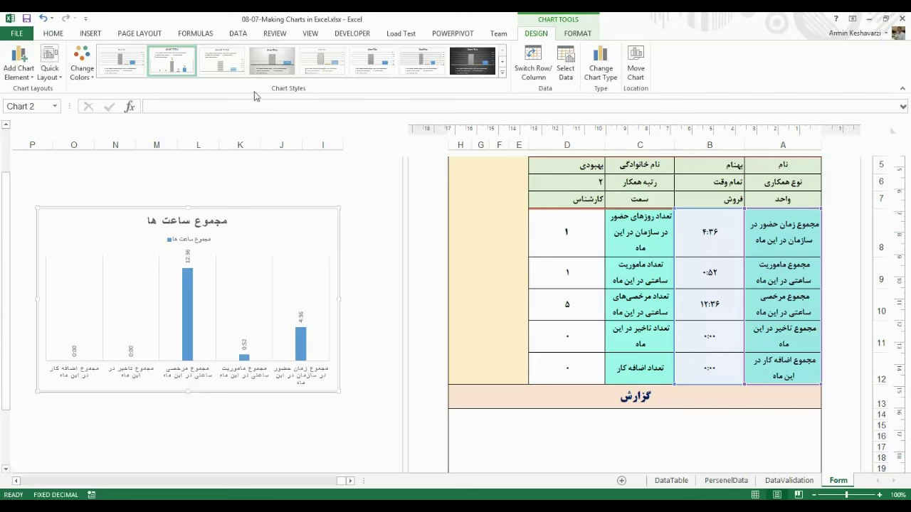
Apply the Color 3 palette so the chart's bars turn orange.
left_click(82, 72)
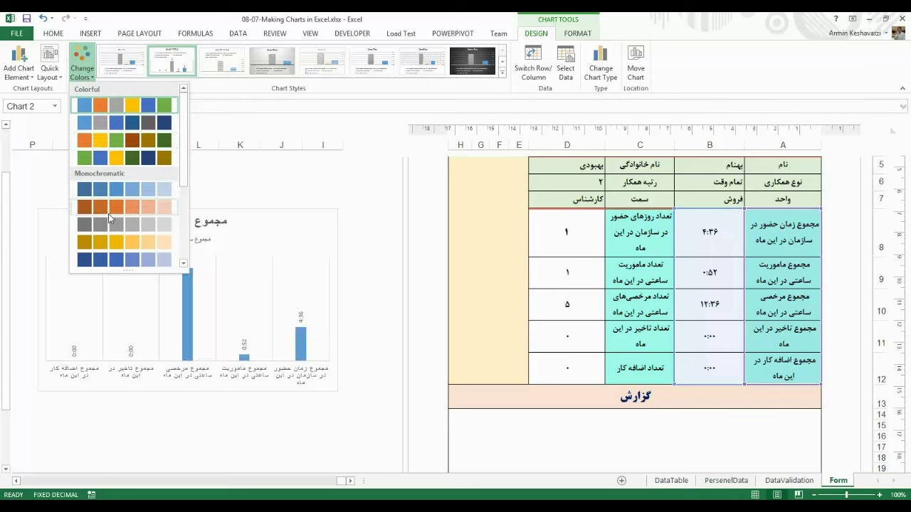
left_click(132, 146)
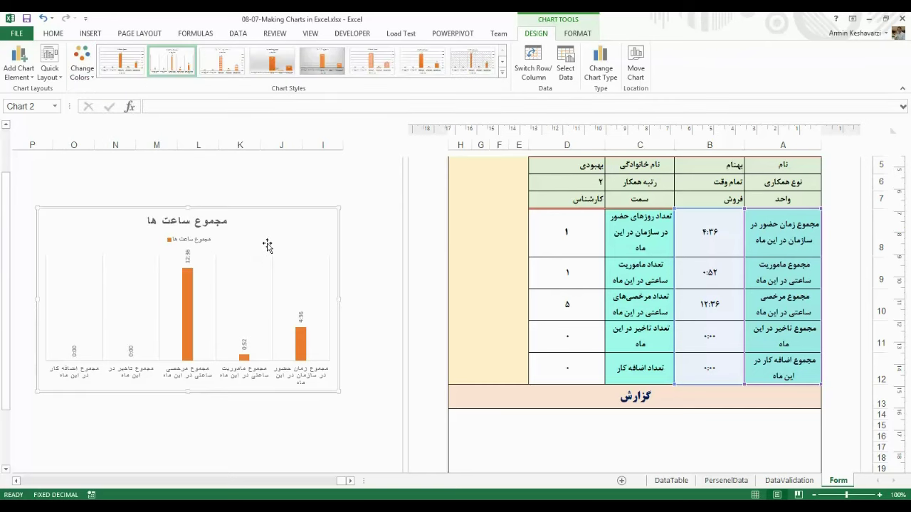
Keep Style 2 after browsing the style gallery, and nudge the chart slightly up and right.
left_click_drag(301, 203, 289, 208)
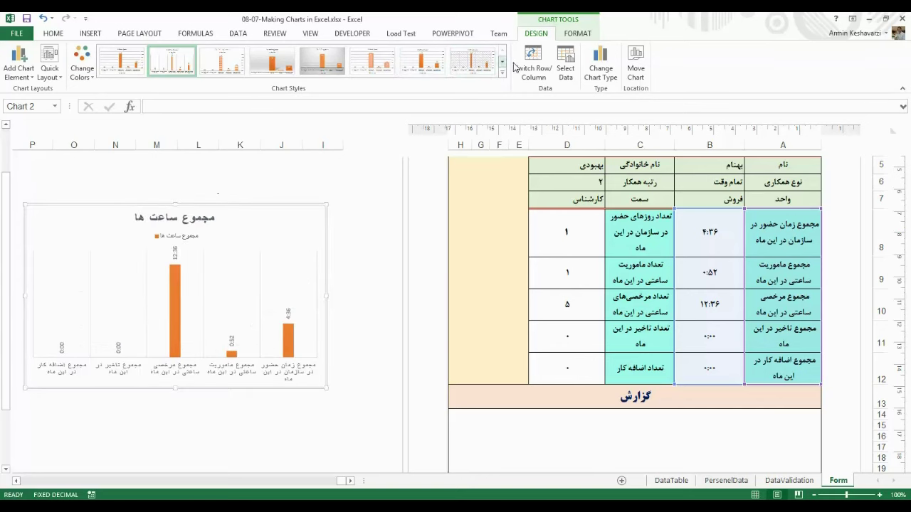
right_click(172, 66)
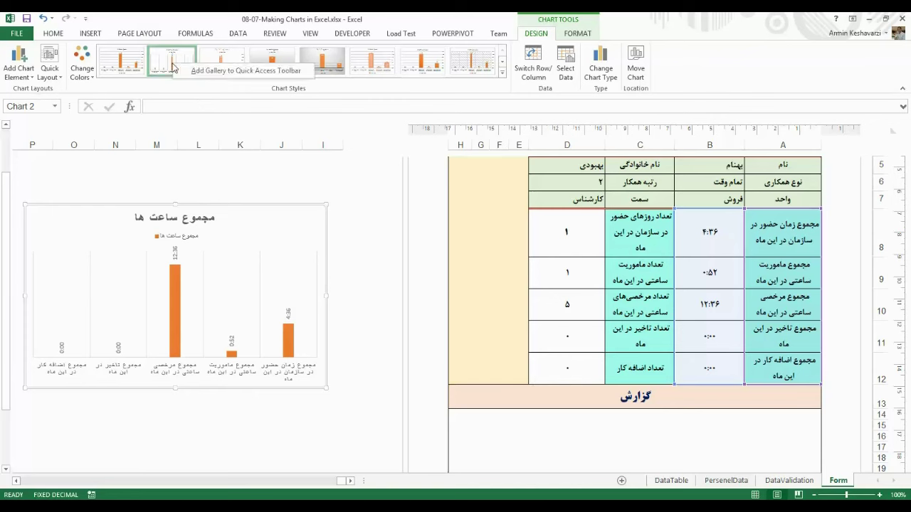
left_click(187, 89)
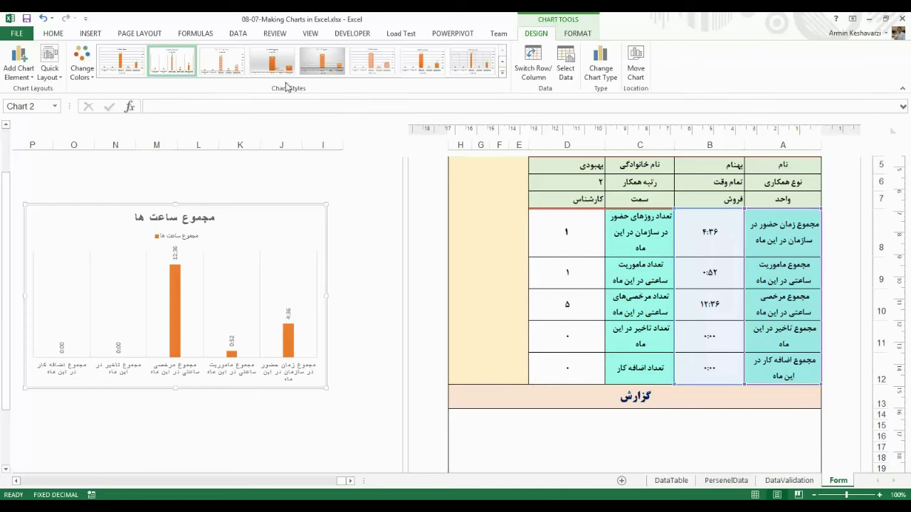
left_click(501, 73)
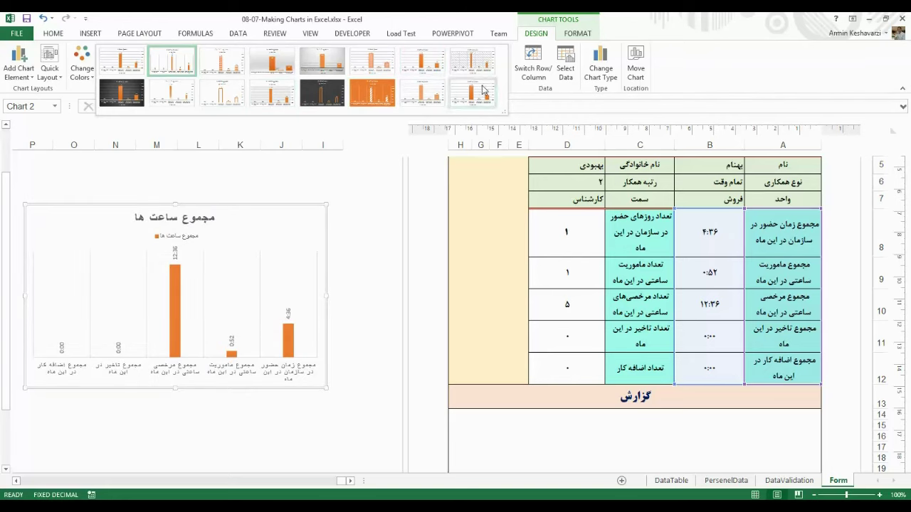
left_click(189, 201)
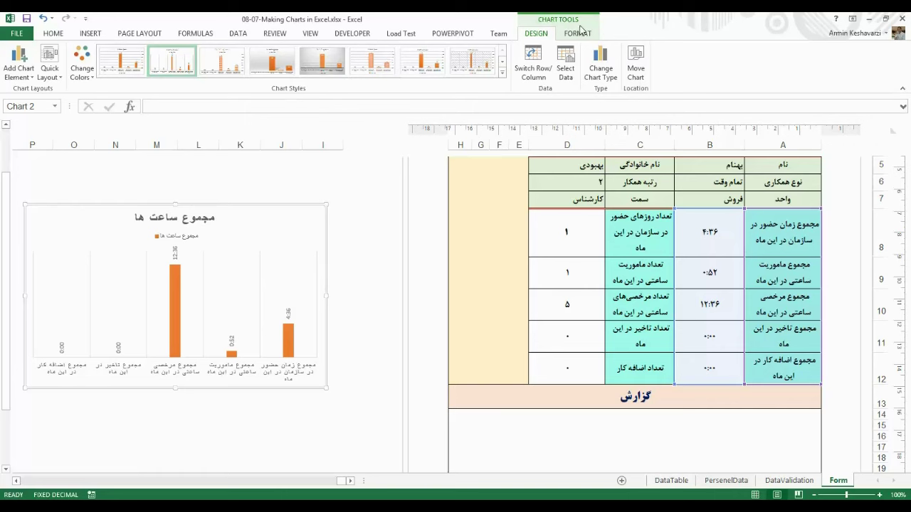
left_click_drag(284, 207, 291, 204)
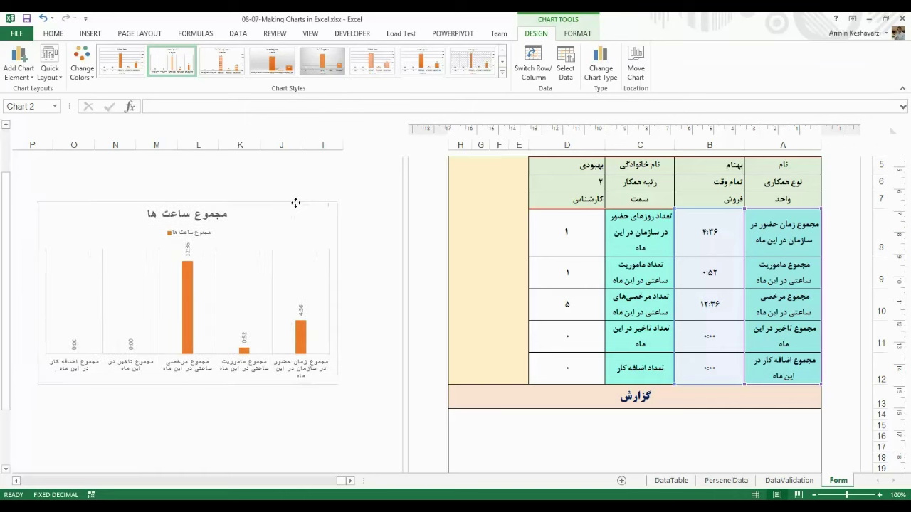
Select the hour chart's whole chart area and bring up Format Chart Area.
left_click(578, 33)
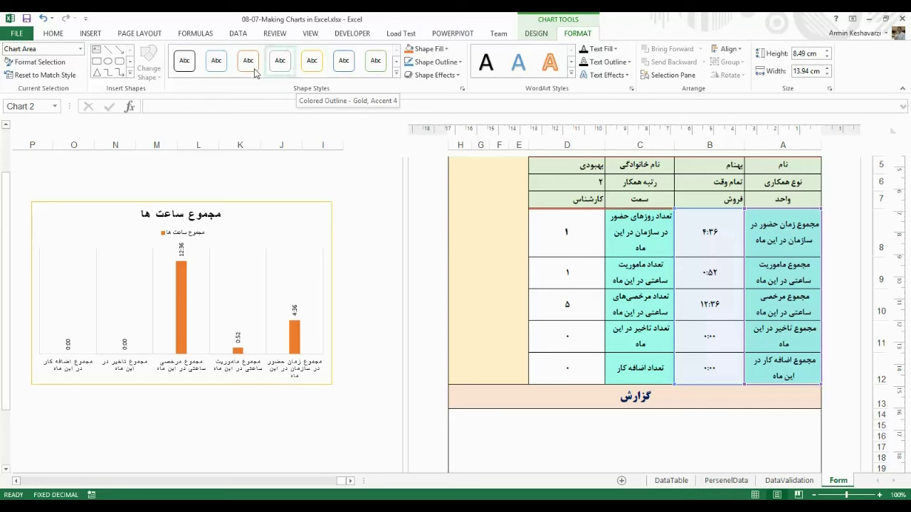
left_click(280, 249)
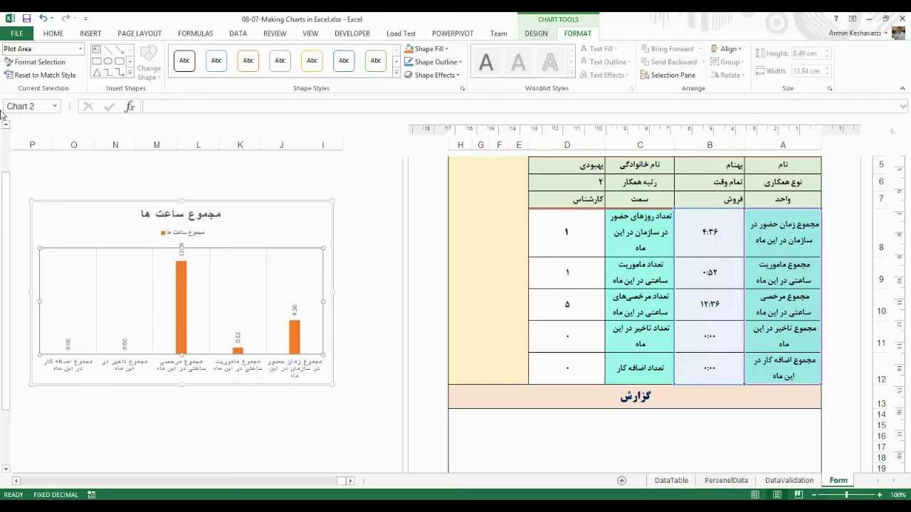
left_click(234, 206)
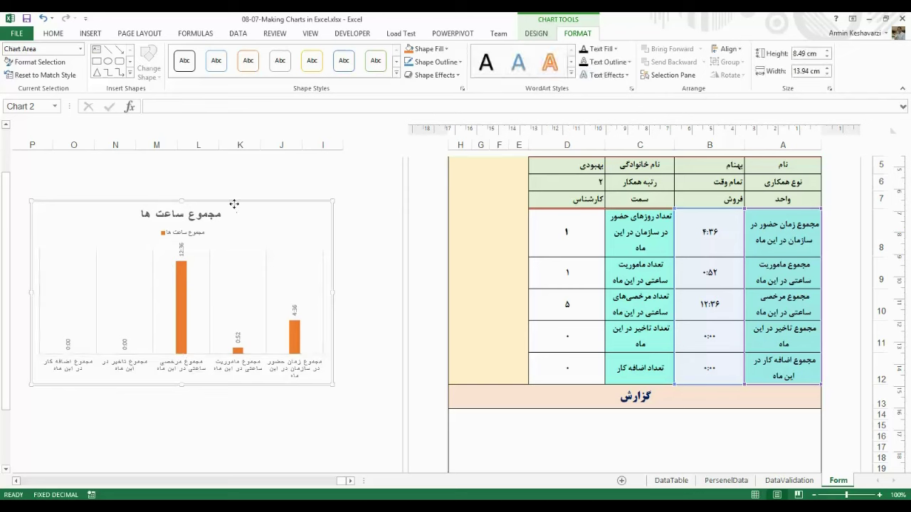
right_click(234, 204)
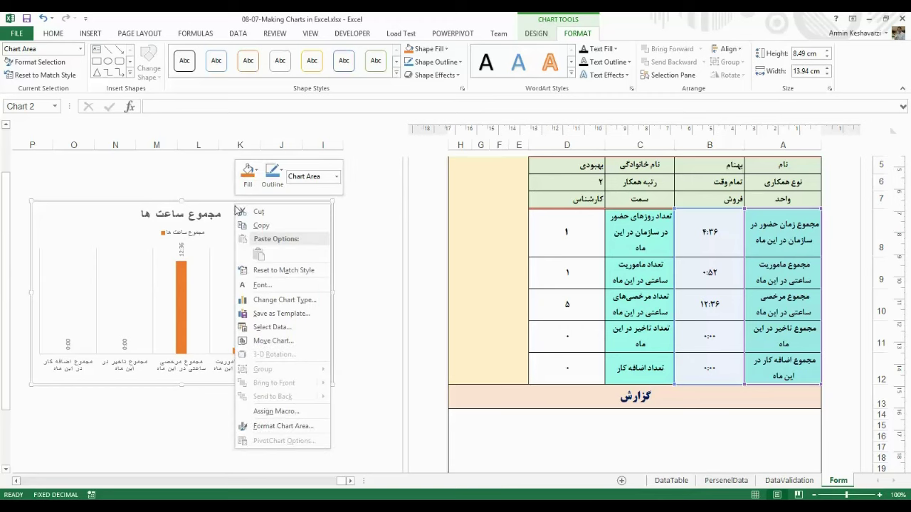
left_click(264, 429)
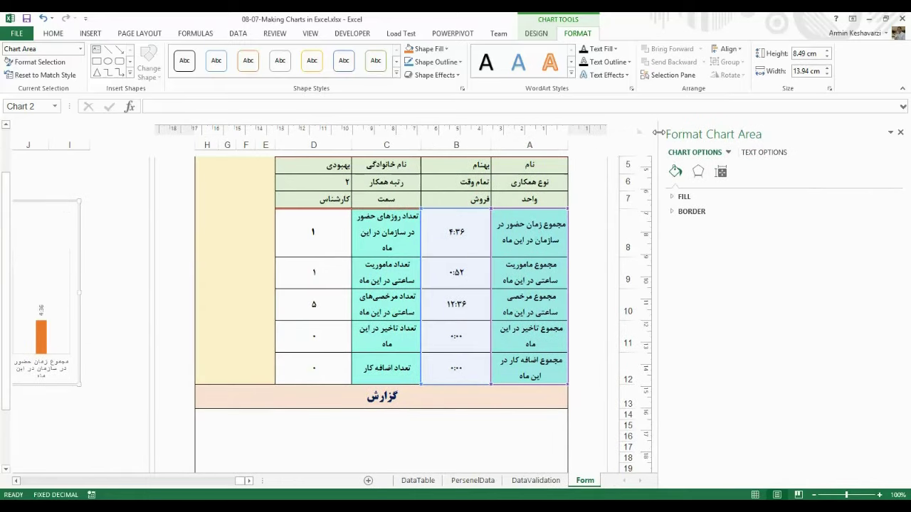
Narrow the formatting pane and move the chart onto the table above the Report heading.
left_click_drag(657, 132, 710, 132)
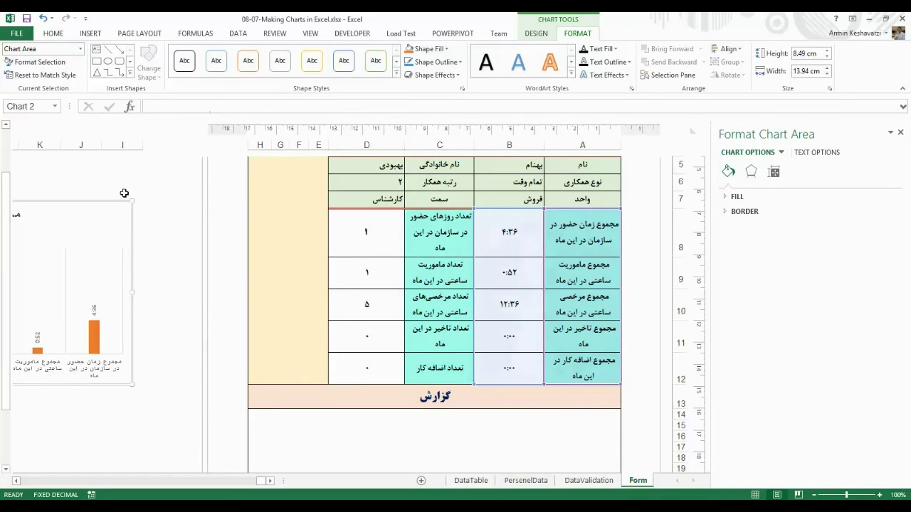
left_click_drag(97, 204, 566, 198)
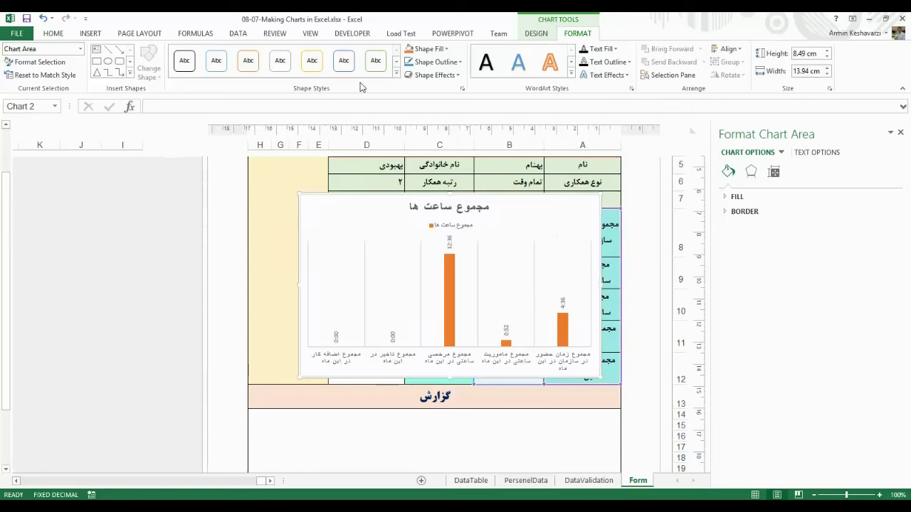
left_click(534, 33)
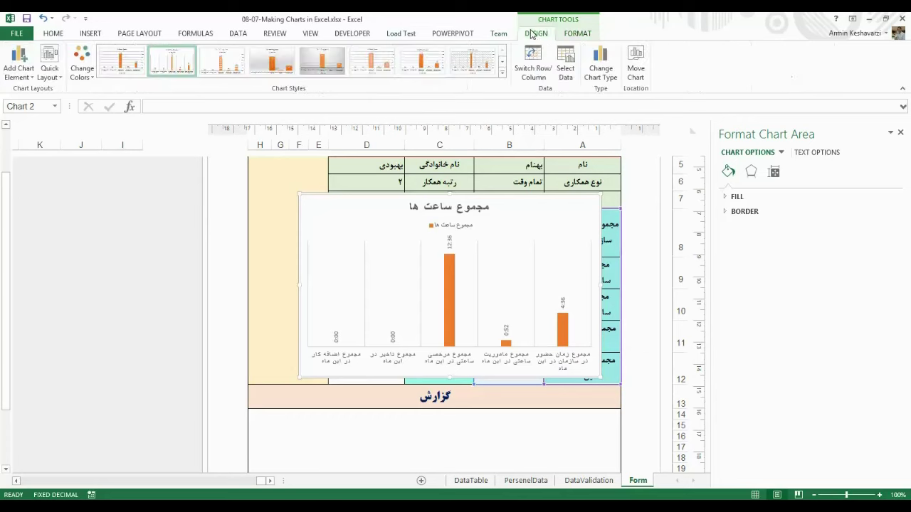
scroll(359, 64, "down", 1)
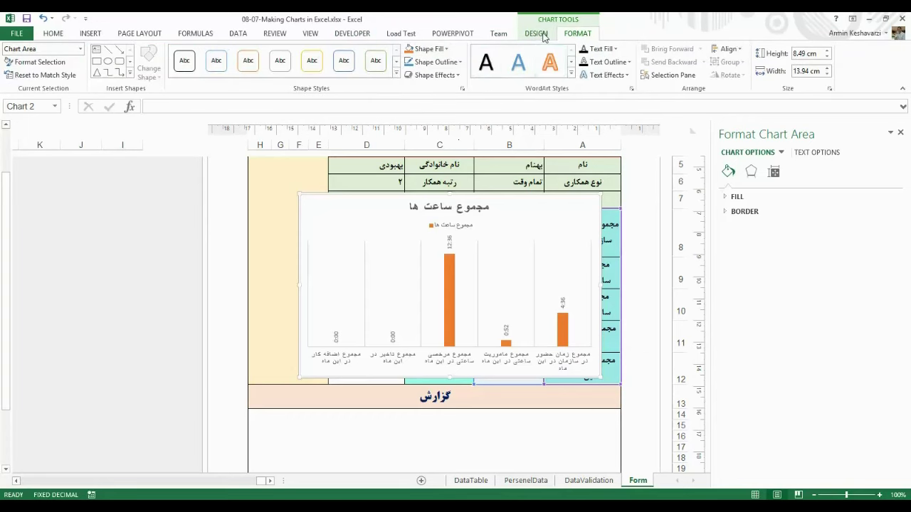
scroll(346, 64, "up", 1)
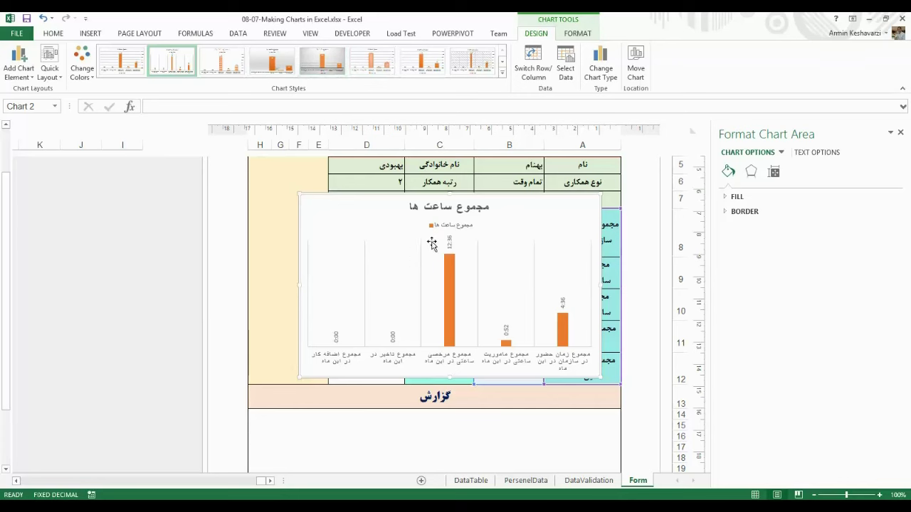
left_click(573, 33)
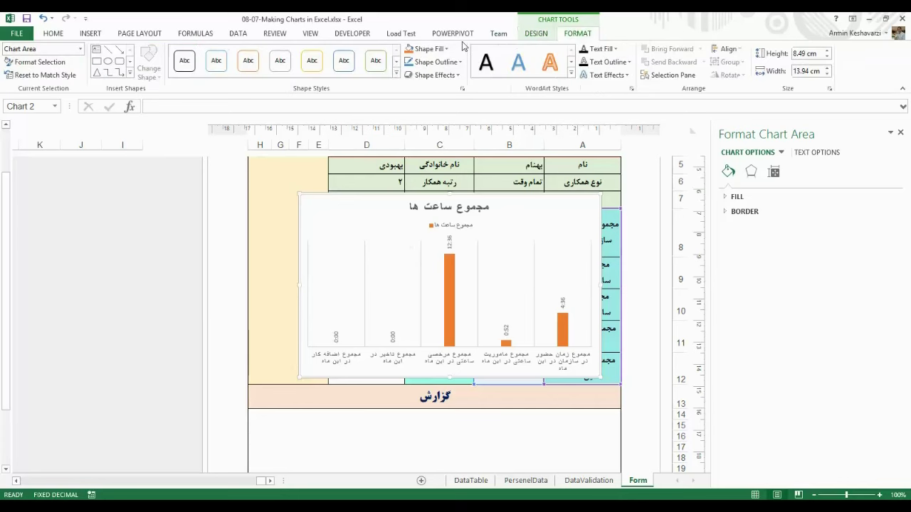
Preview line styles for the gridlines and shape styles for the orange bars without applying any.
left_click(365, 264)
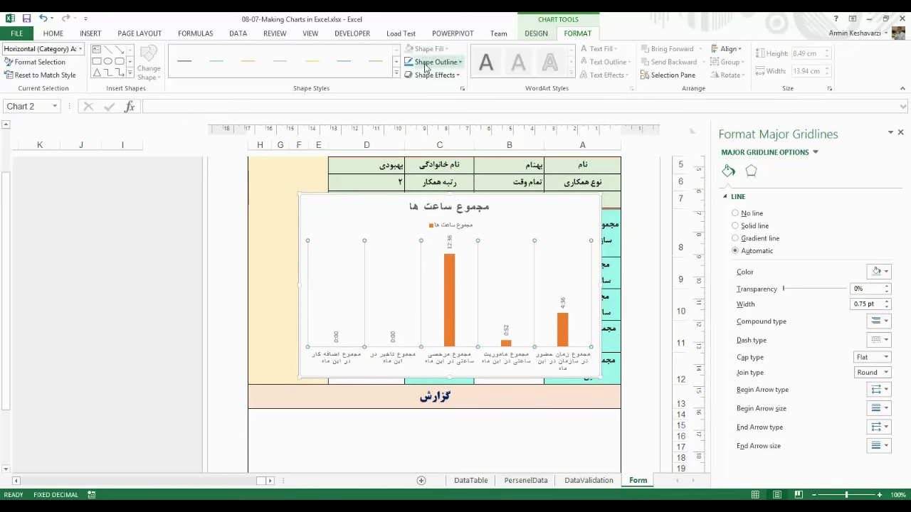
left_click(396, 73)
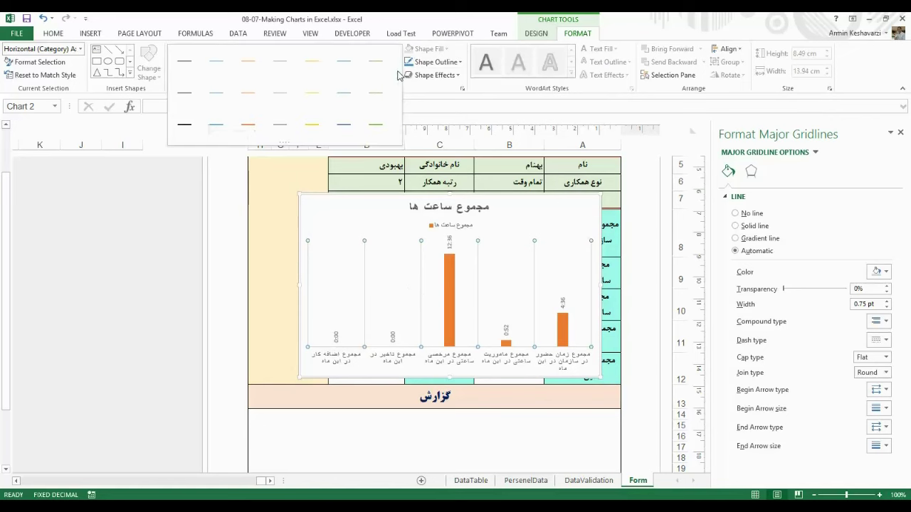
left_click(449, 307)
left_click(450, 306)
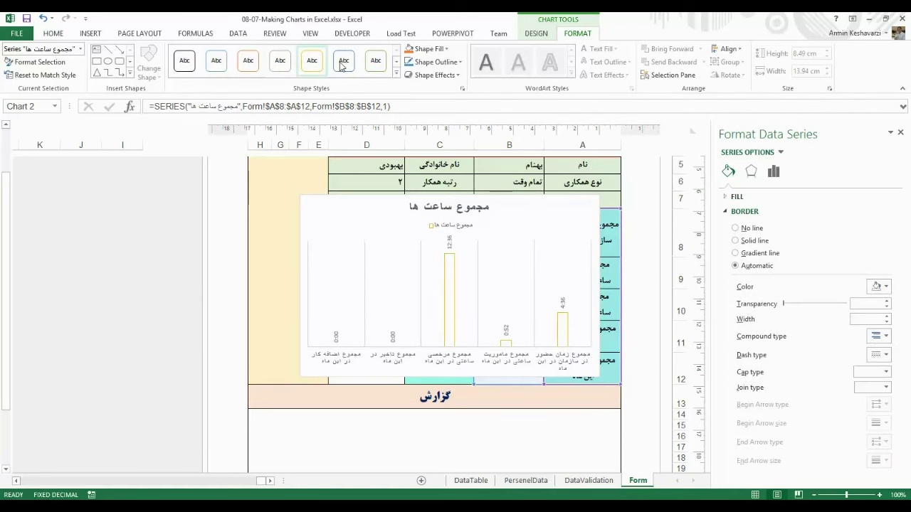
left_click(396, 72)
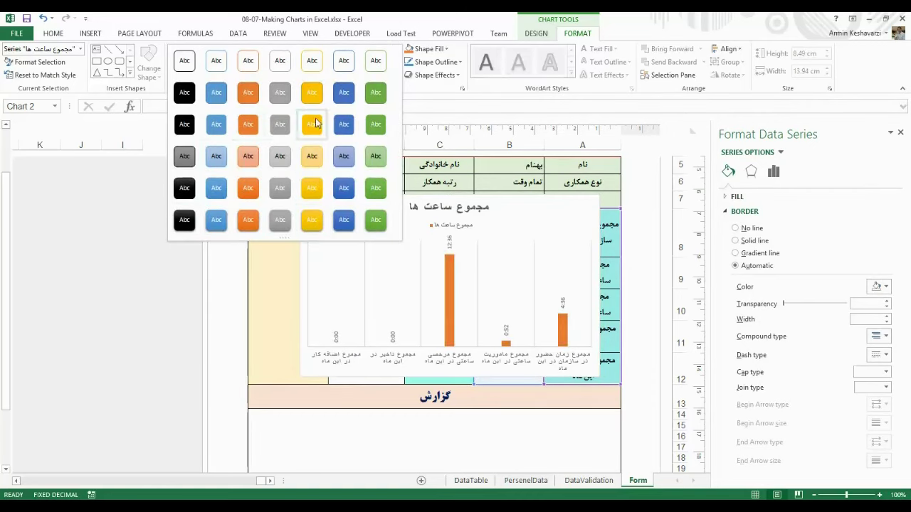
left_click(443, 249)
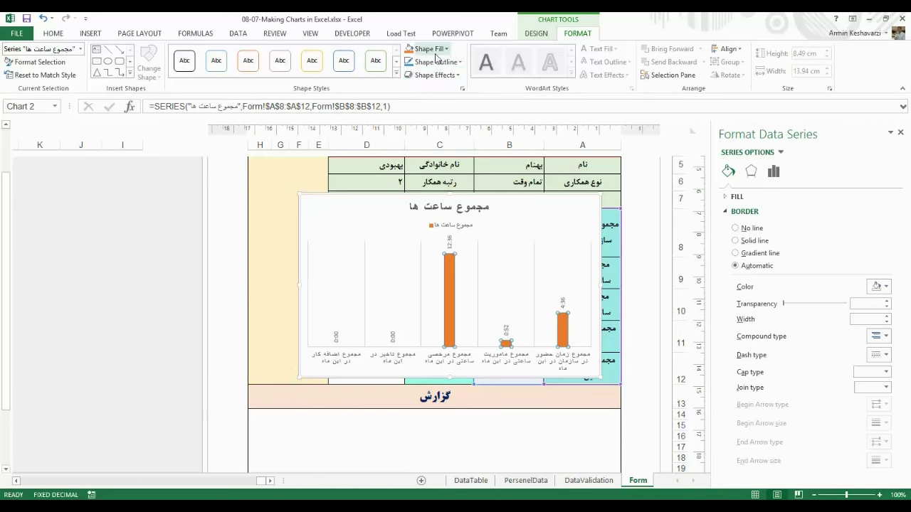
Close the Format pane, leaving the chart's gridlines and bars unchanged.
left_click(53, 34)
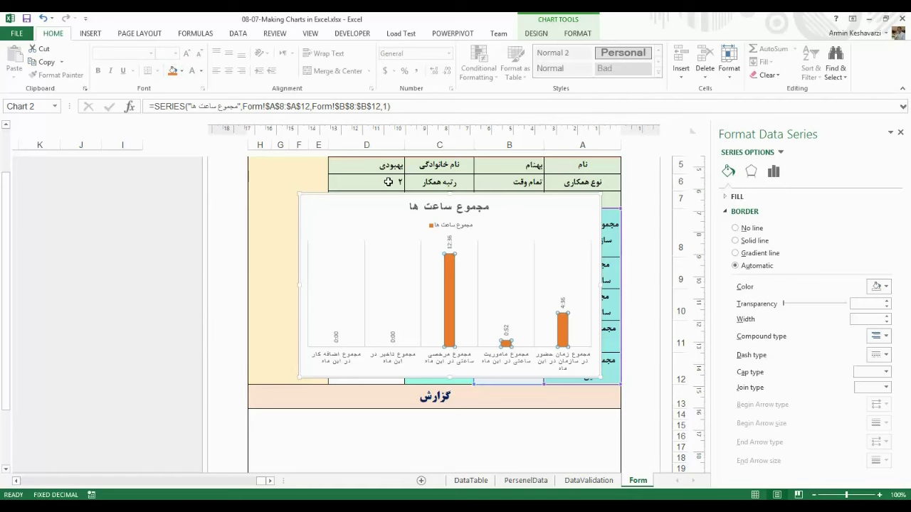
left_click(592, 34)
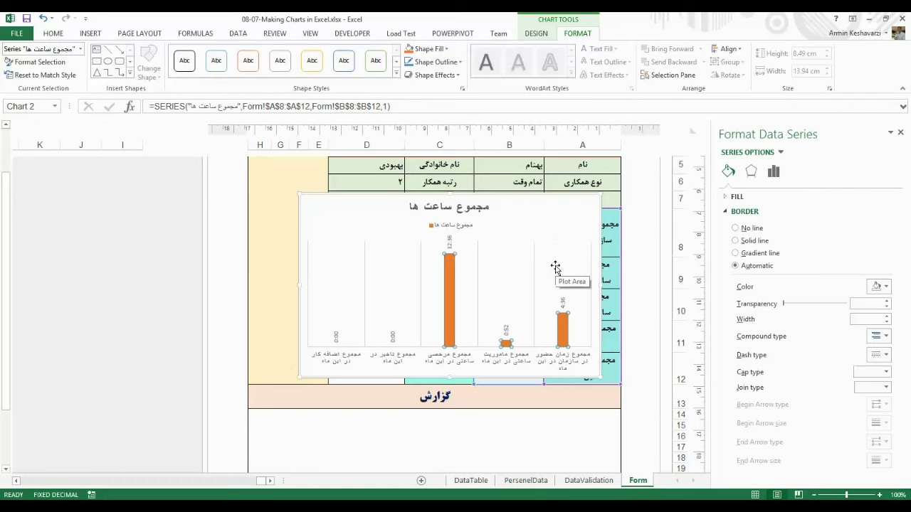
left_click(901, 133)
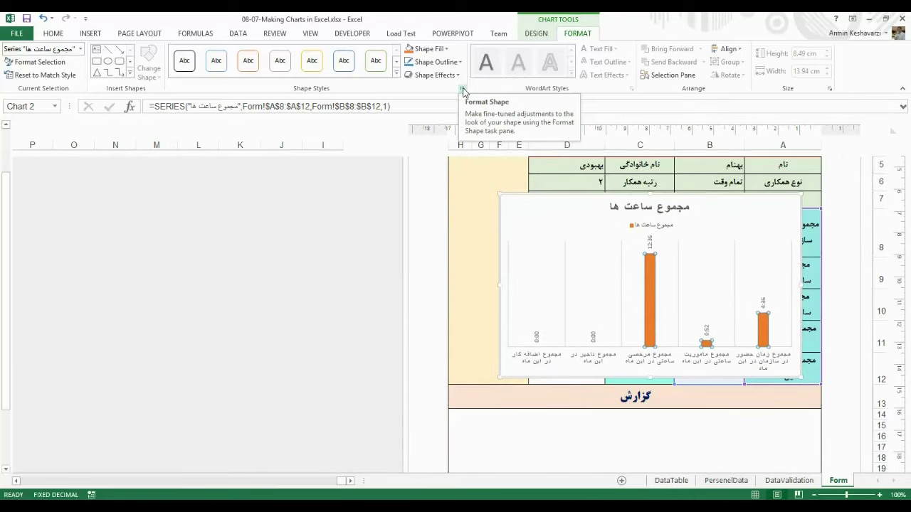
Reopen Format Data Series to review the bars' -90% overlap and 444% gap width, then select the chart title.
left_click(463, 90)
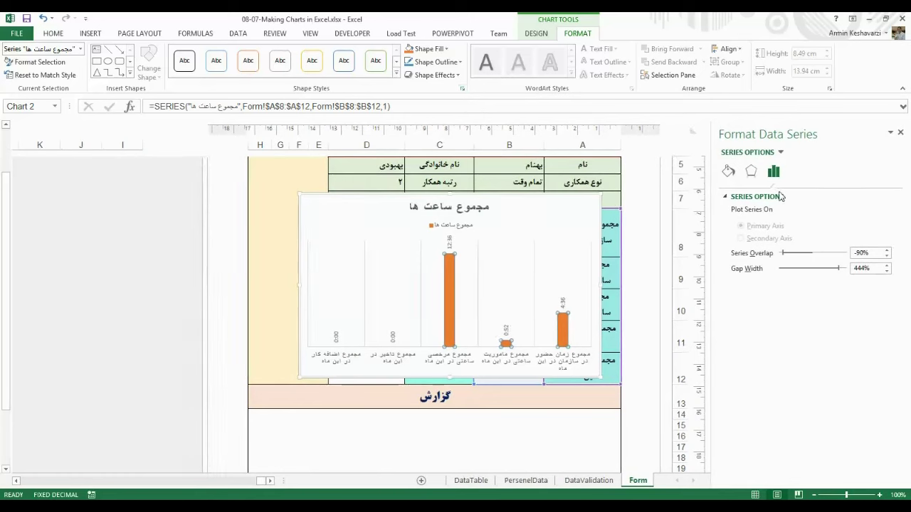
left_click(559, 201)
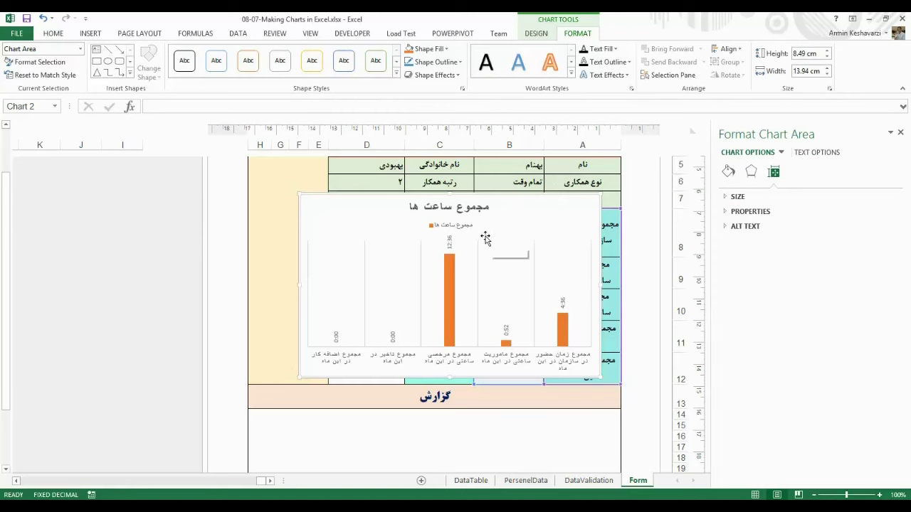
left_click(423, 206)
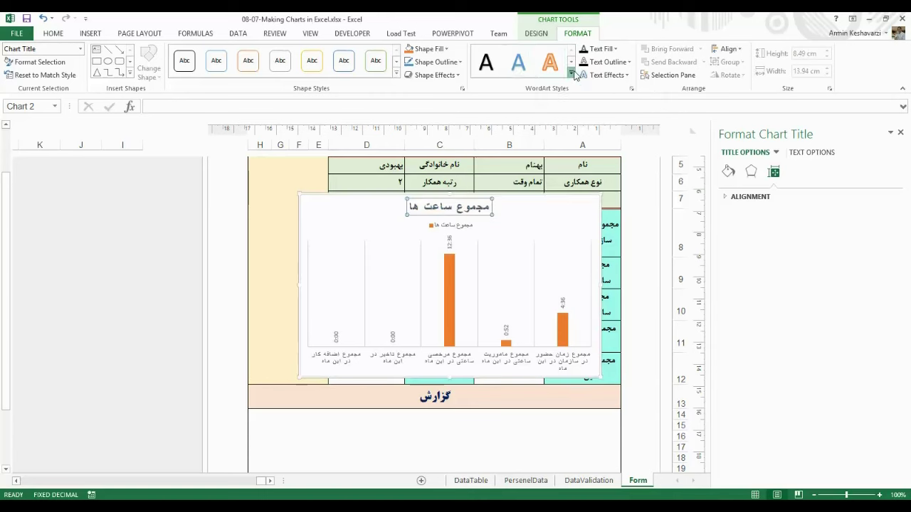
Give the chart title a solid dark bold WordArt style and nudge the chart down over the table.
left_click(570, 72)
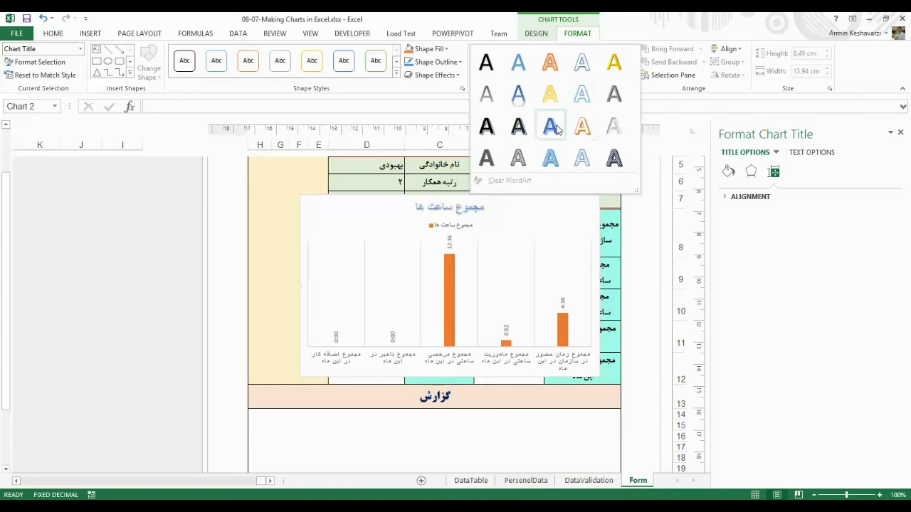
left_click(447, 205)
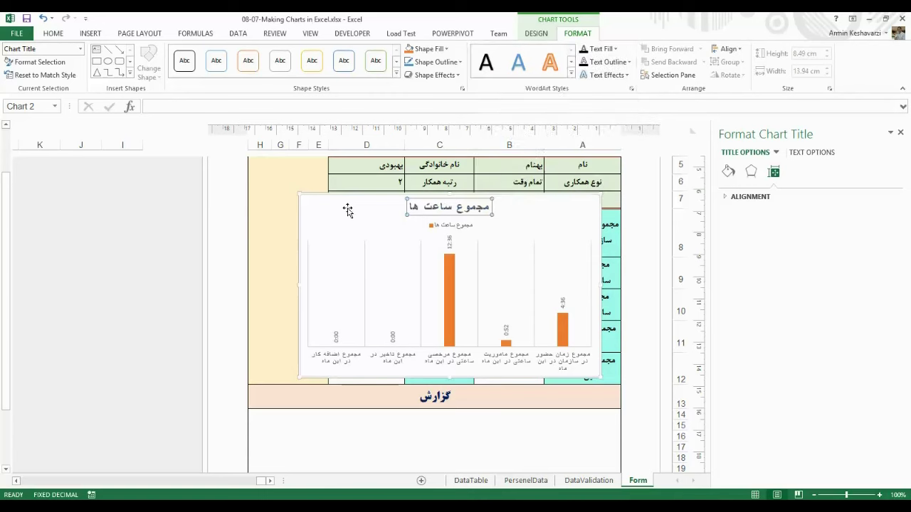
left_click(459, 310)
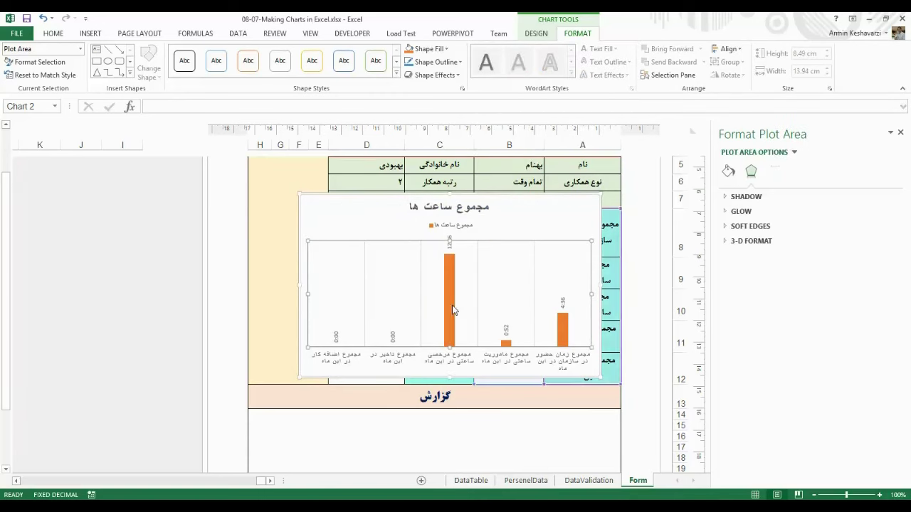
left_click(511, 229)
left_click_drag(540, 202, 540, 232)
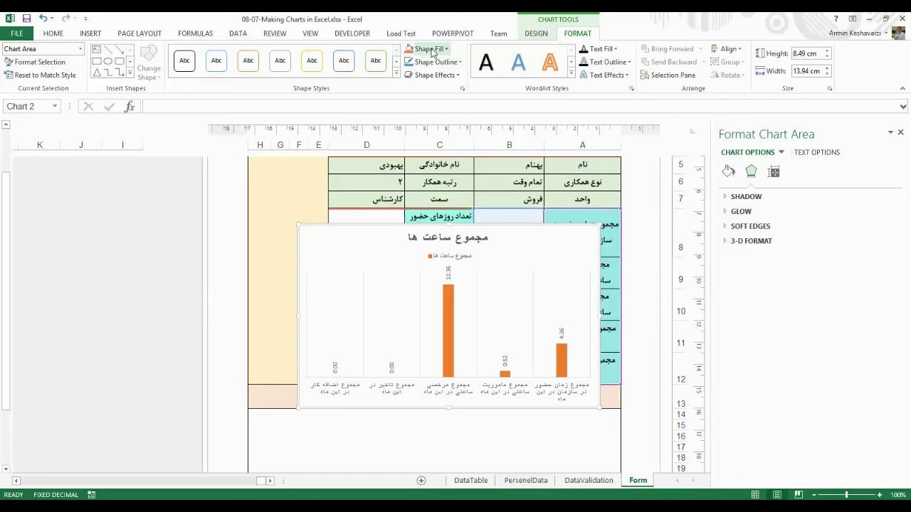
Fill the chart background with white, then switch to the Personnel-Management workbook.
left_click(429, 49)
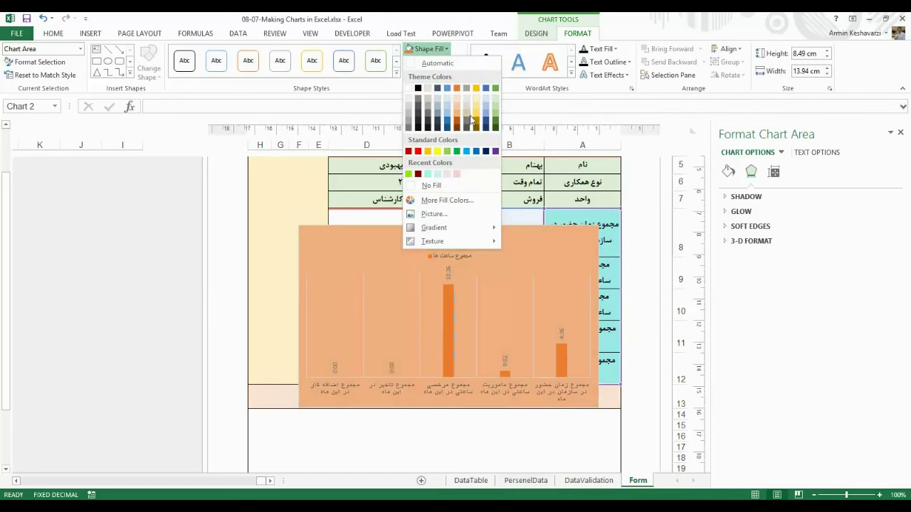
left_click(339, 290)
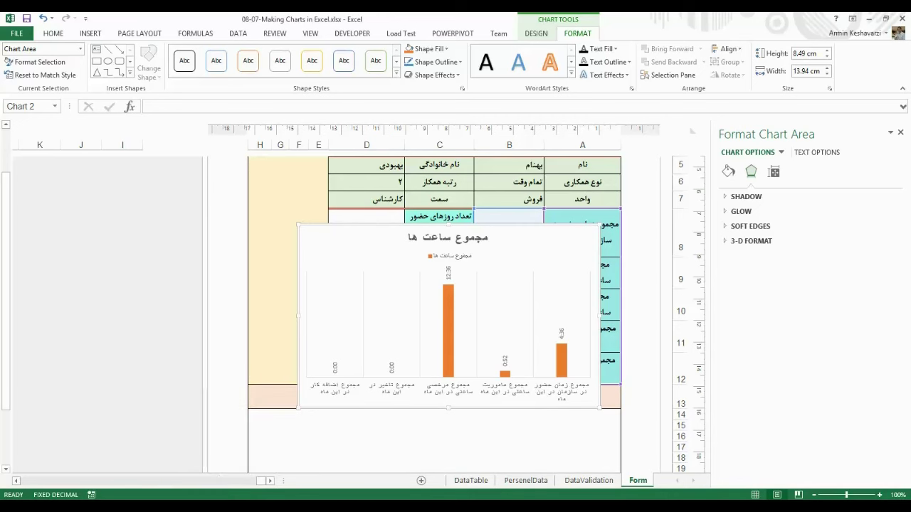
left_click(311, 454)
Inspect the top report chart in Personnel-Management.xlsm, then return to 08-07-Making Charts in Excel.xlsx.
left_click(489, 301)
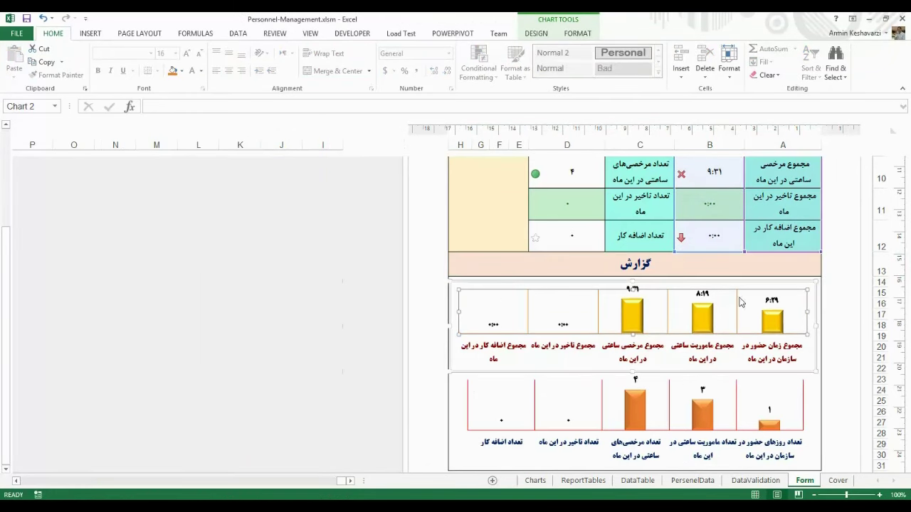
left_click(497, 284)
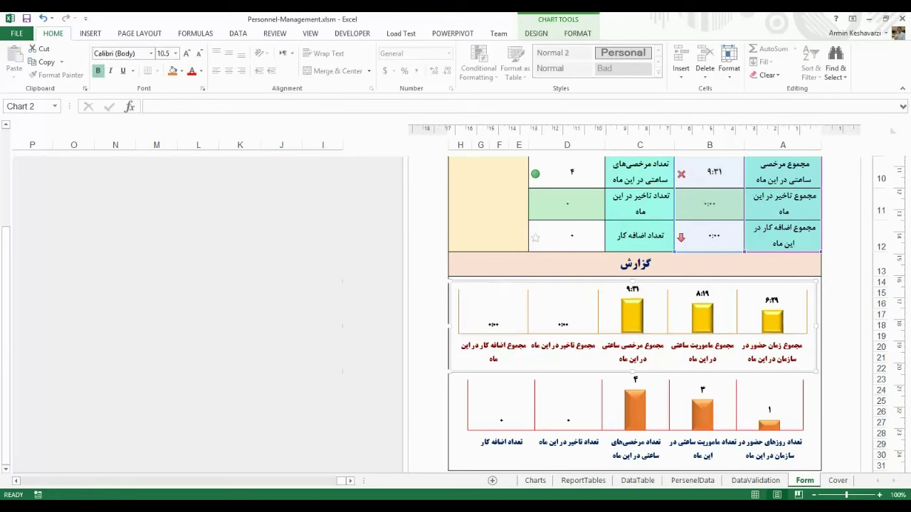
mouse_move(271, 467)
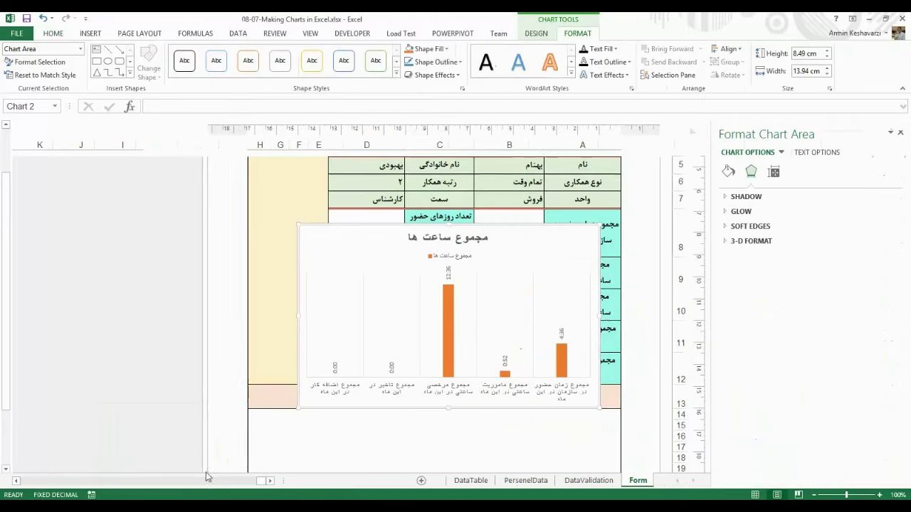
left_click(160, 452)
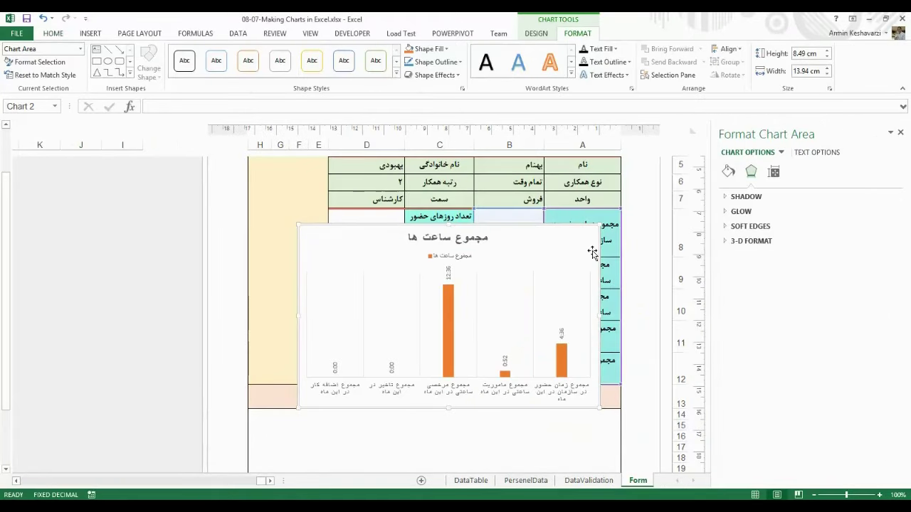
Set the chart's fill to No Fill and move it below the Report heading.
left_click(447, 48)
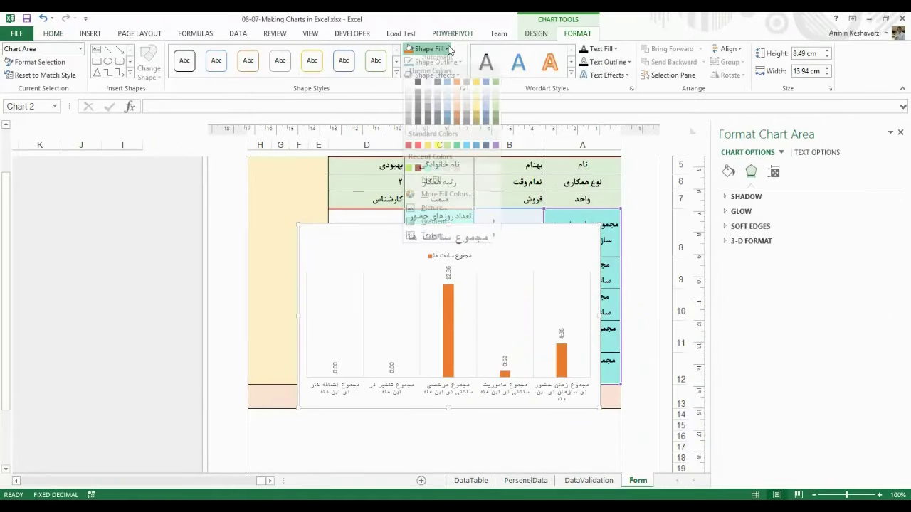
left_click(431, 182)
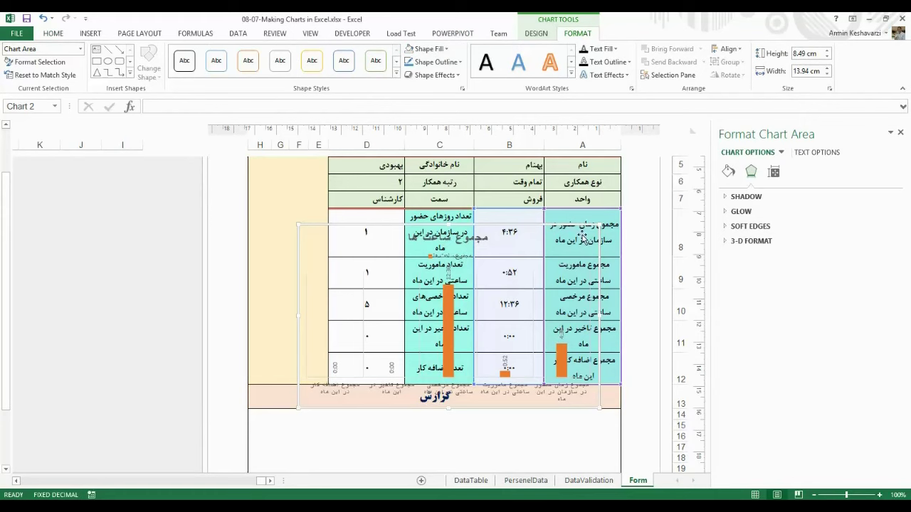
left_click_drag(625, 224, 593, 416)
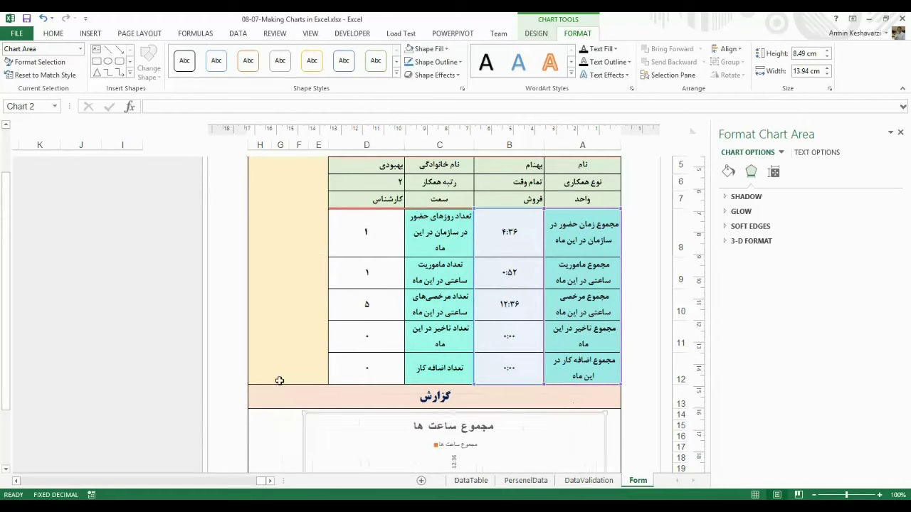
left_click_drag(6, 195, 7, 281)
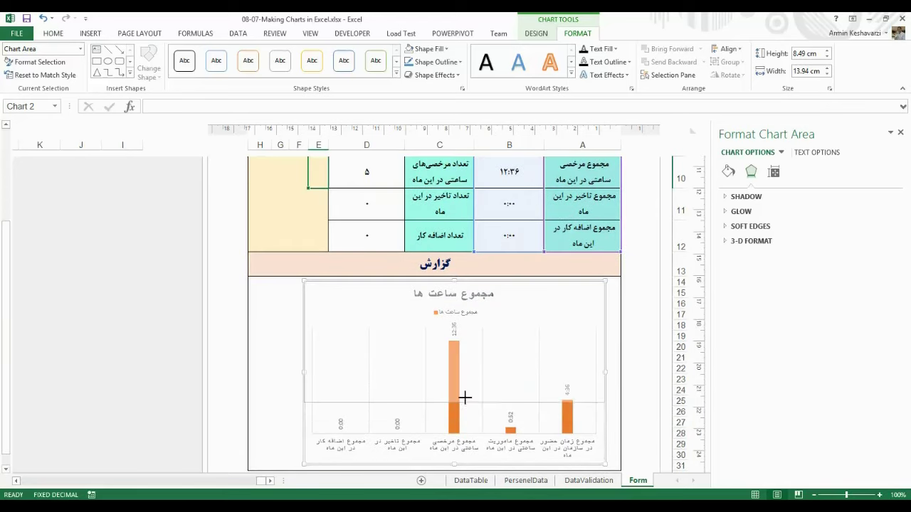
Resize the chart to 4.79 cm tall and 16.19 cm wide.
left_click_drag(451, 445, 459, 387)
left_click(302, 333)
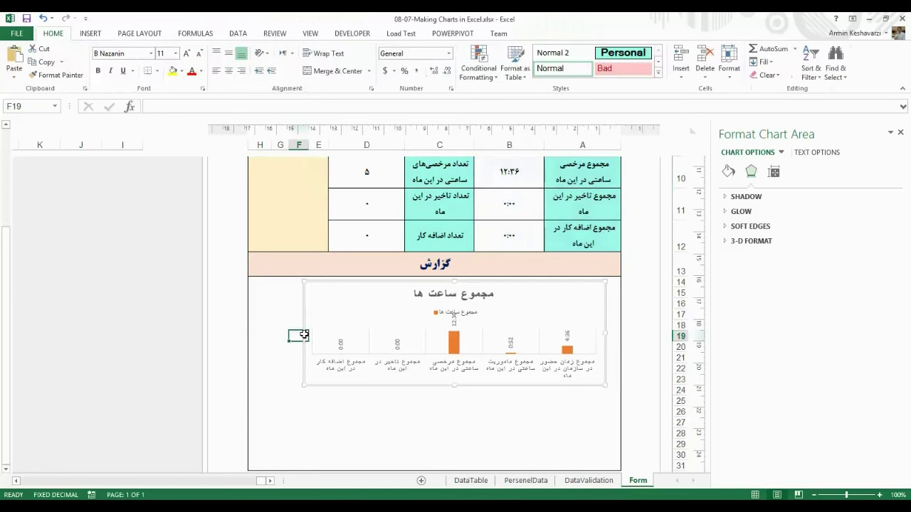
left_click(307, 332)
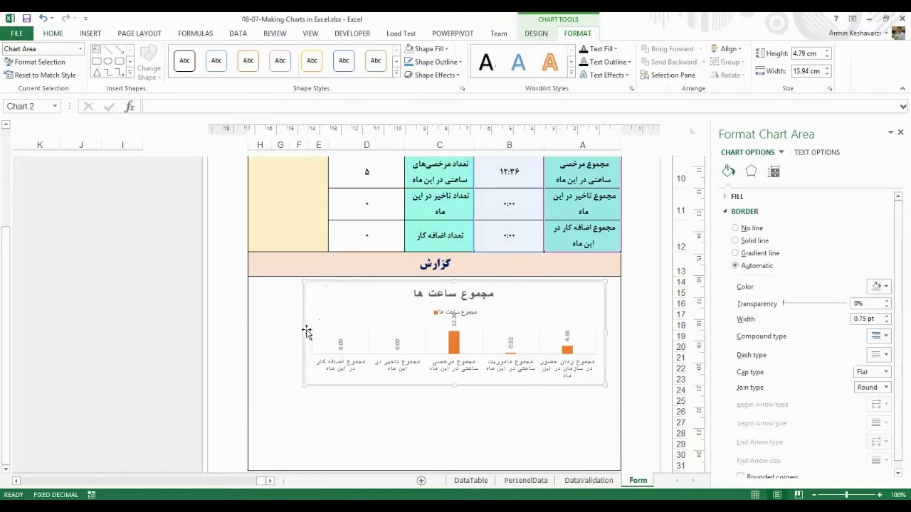
left_click_drag(304, 332, 254, 332)
left_click(367, 410)
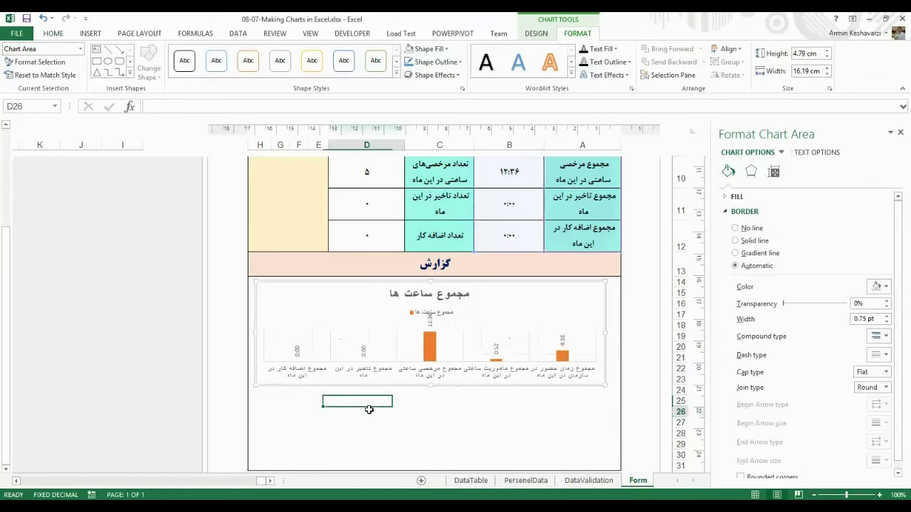
left_click(586, 286)
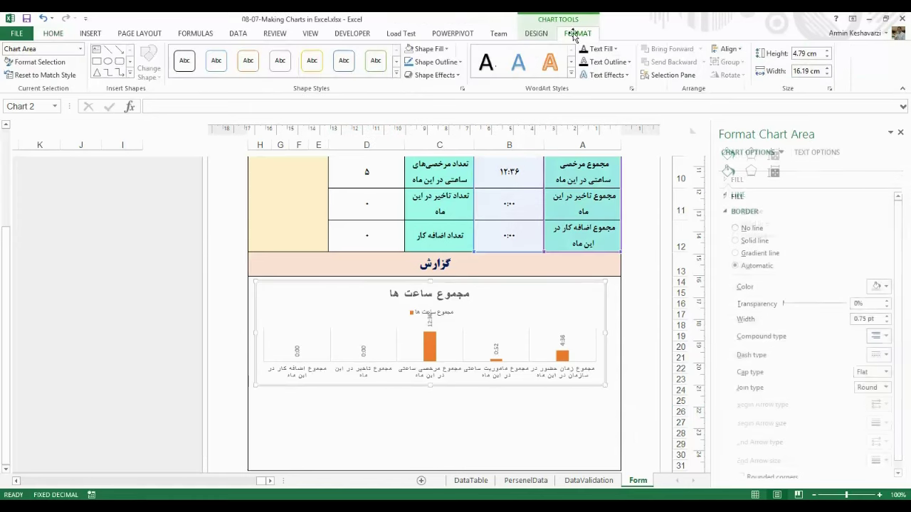
left_click(427, 65)
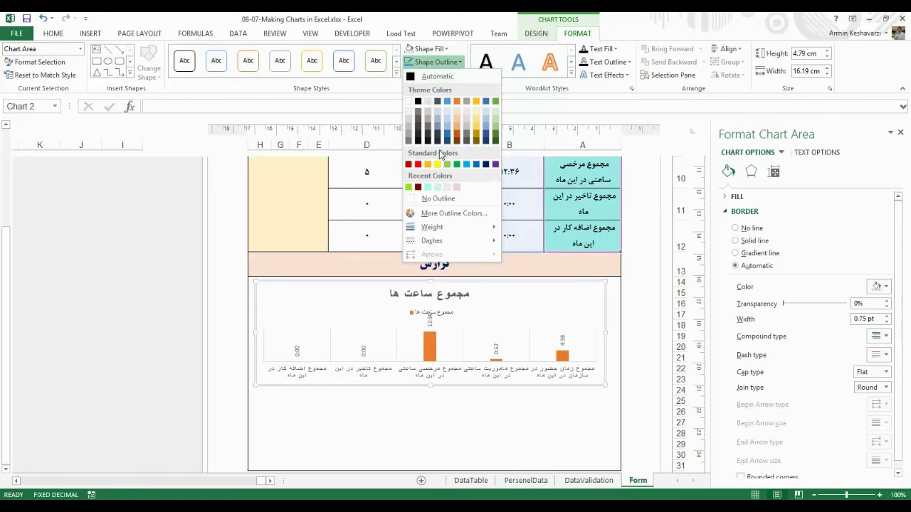
Try a red outline on the chart and widen it to 16.88 cm.
left_click(418, 166)
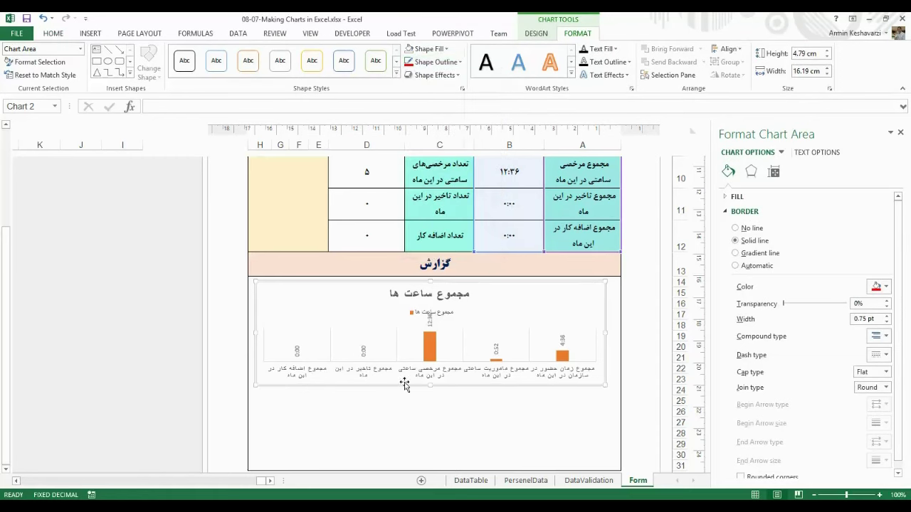
left_click(403, 420)
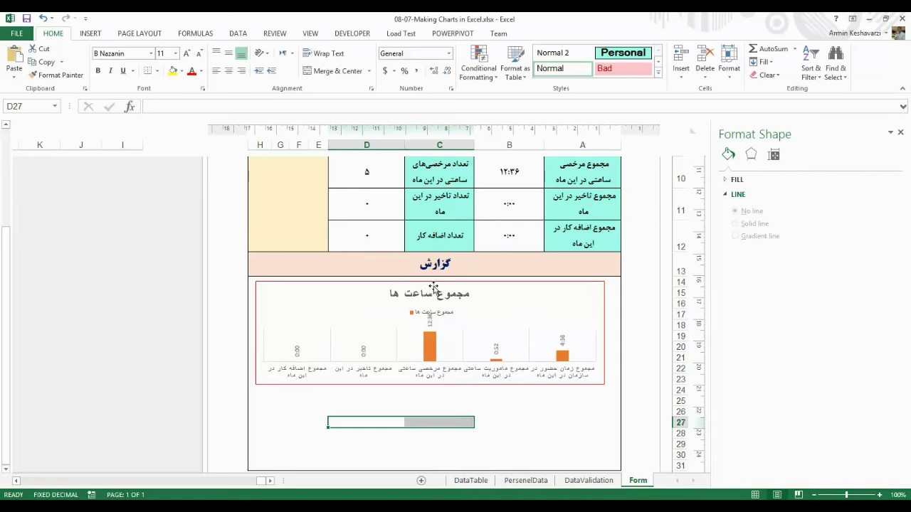
left_click(433, 286)
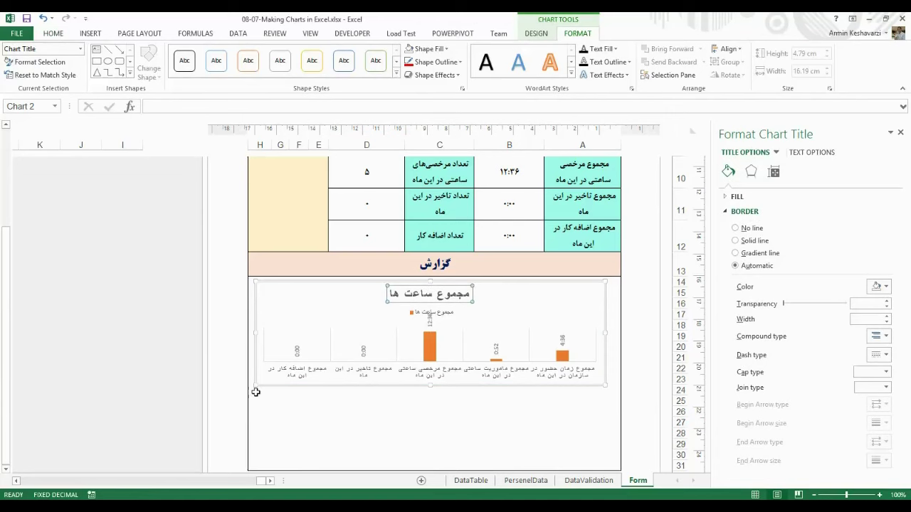
left_click_drag(604, 333, 616, 335)
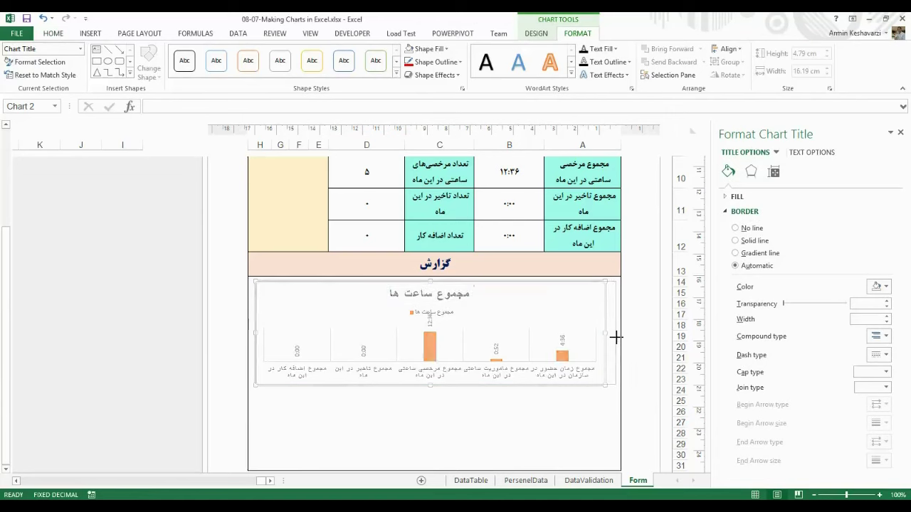
left_click_drag(254, 333, 250, 335)
left_click(280, 411)
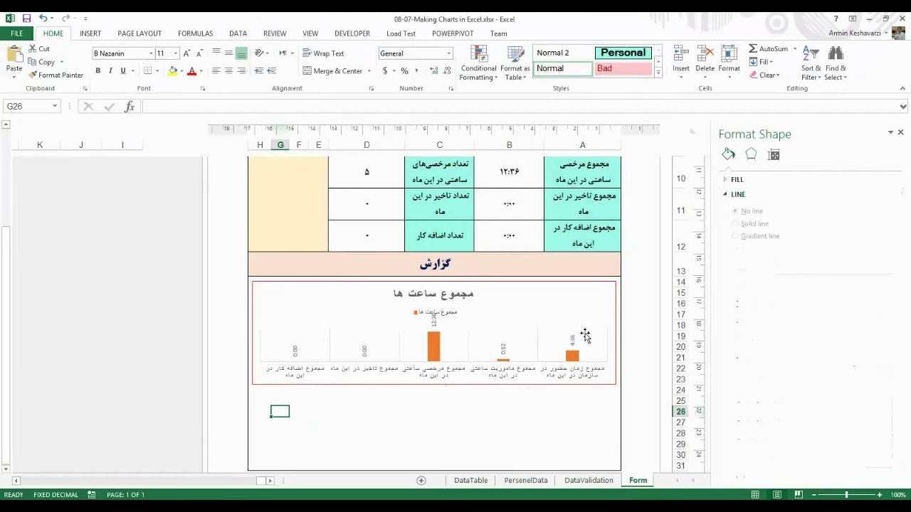
Set the chart's Shape Outline to No Outline so it has no border.
left_click(600, 286)
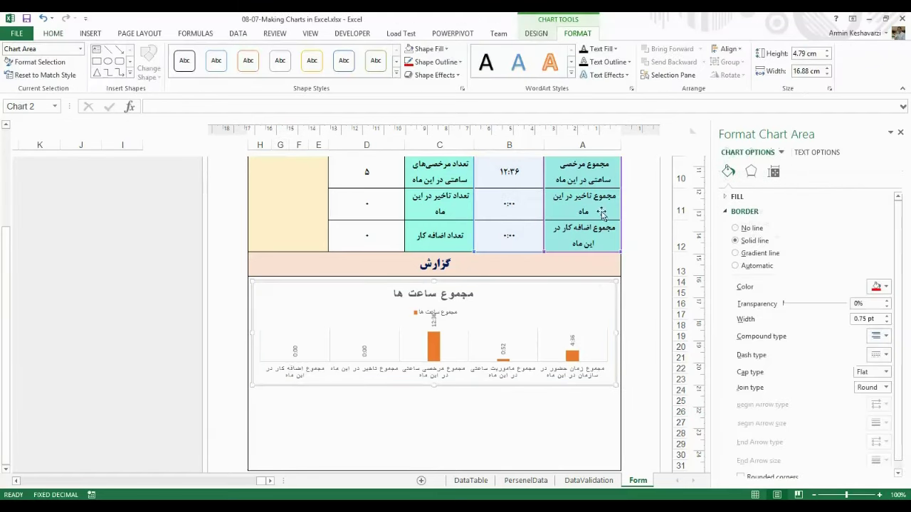
left_click(436, 62)
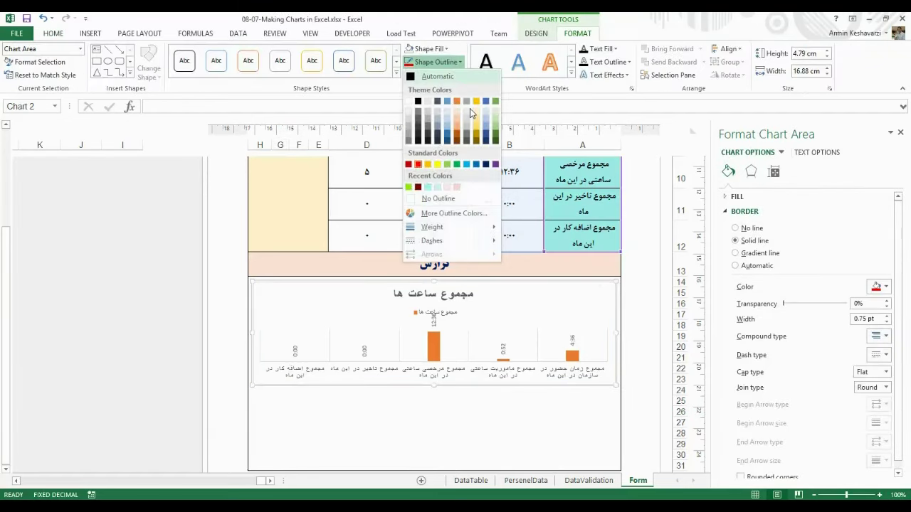
left_click(438, 198)
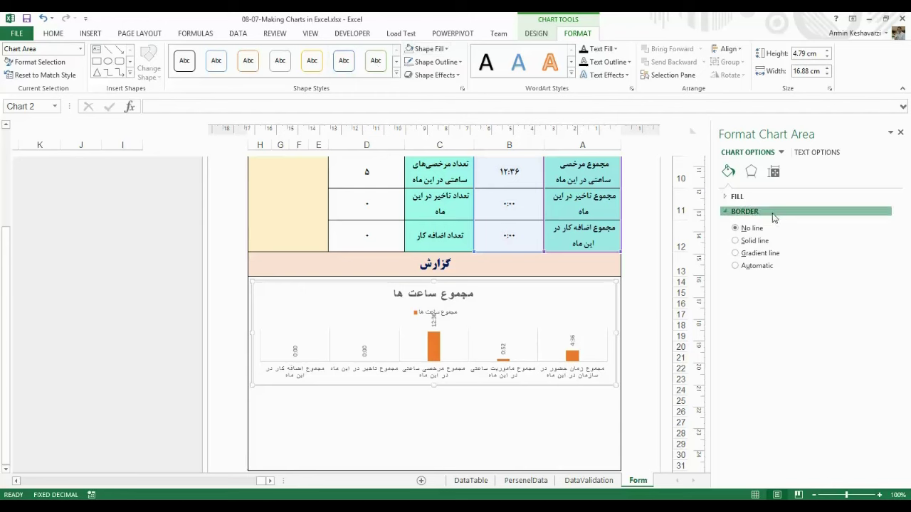
left_click(774, 212)
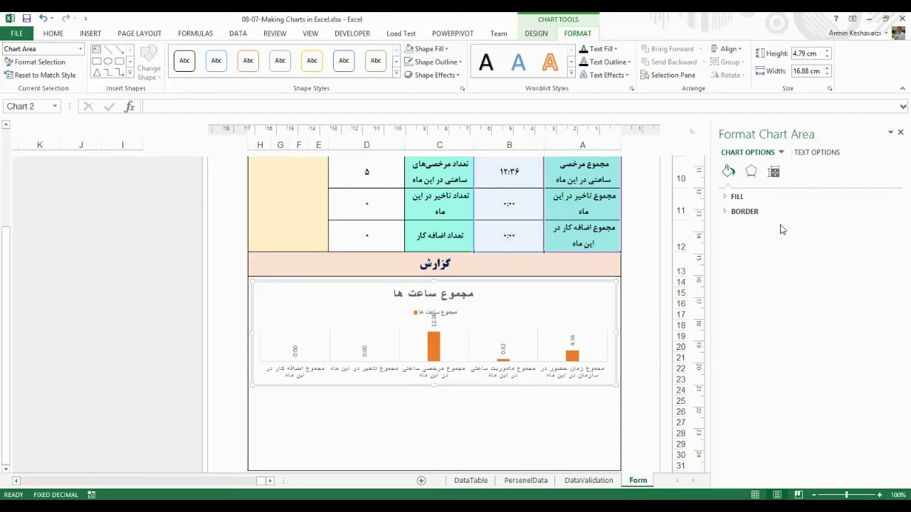
left_click(573, 352)
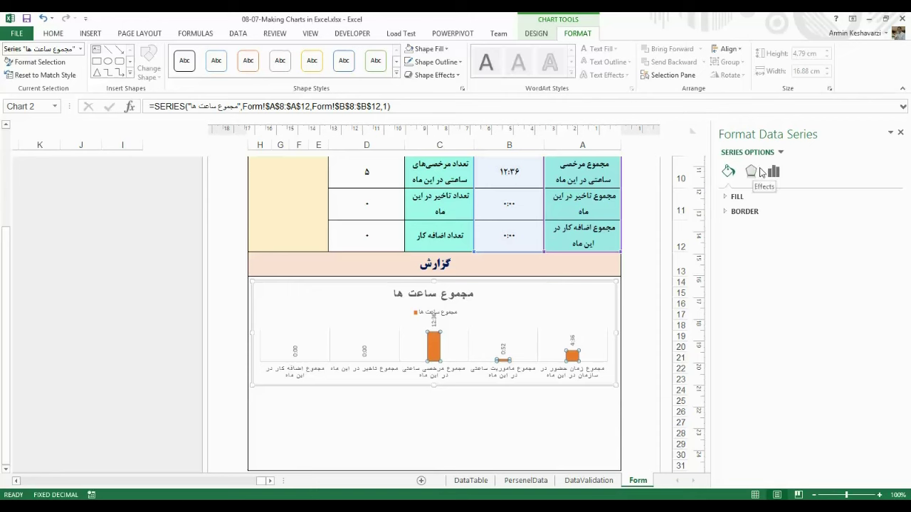
left_click(414, 375)
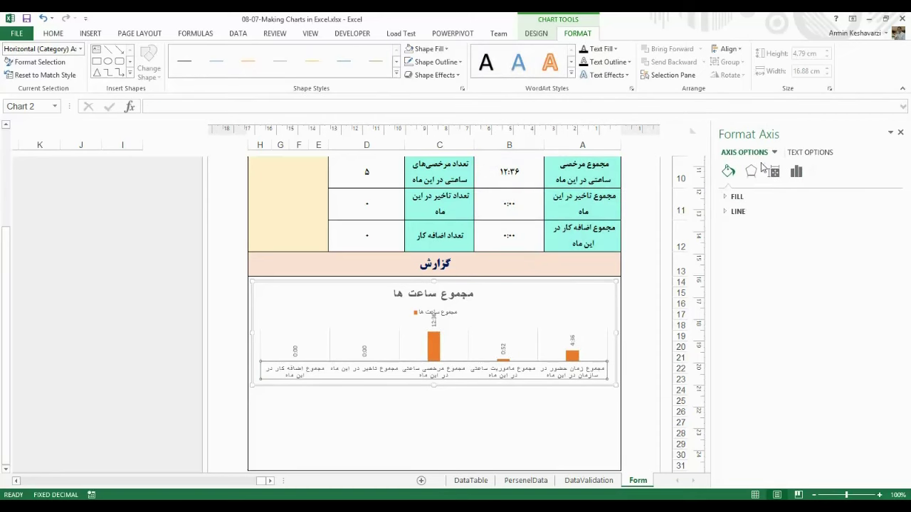
left_click(774, 172)
left_click(797, 171)
left_click(728, 172)
left_click(491, 329)
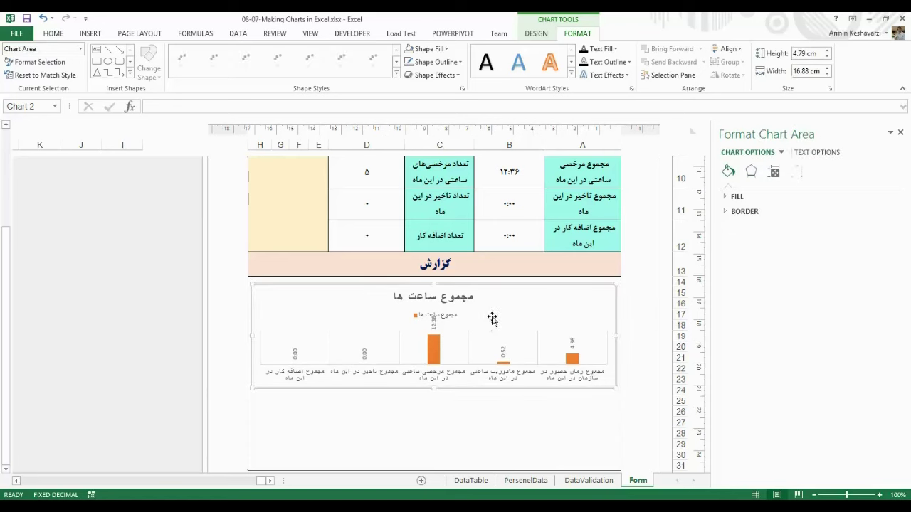
left_click(457, 318)
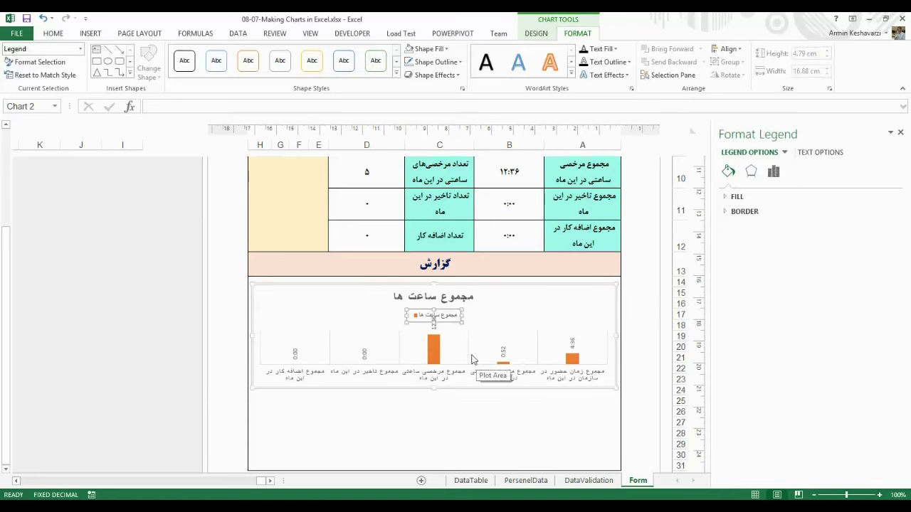
left_click(381, 307)
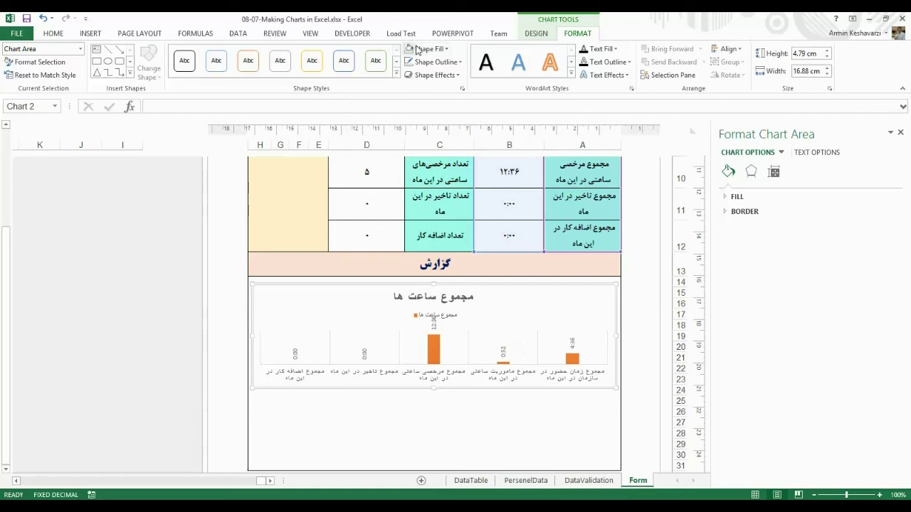
Set Add Chart Element > Legend to None, leaving the hour chart with title, columns and labels.
left_click(536, 35)
left_click(7, 60)
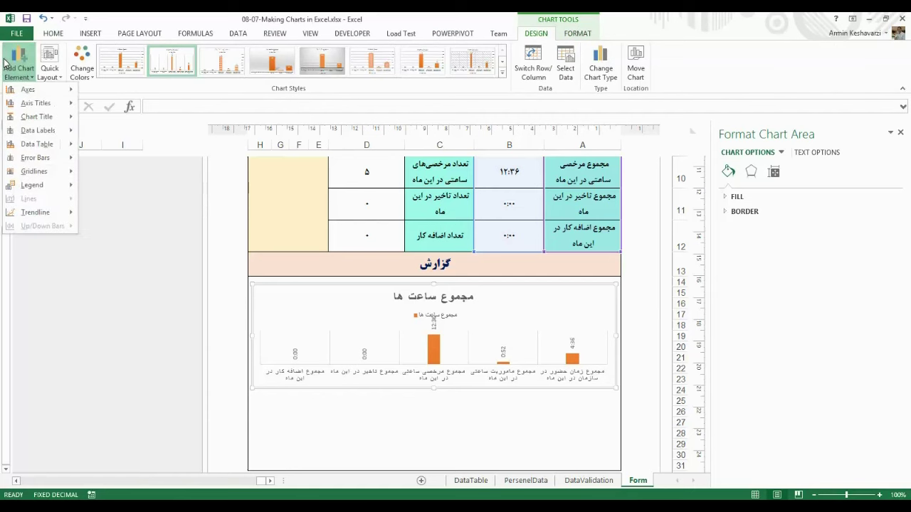
mouse_move(22, 92)
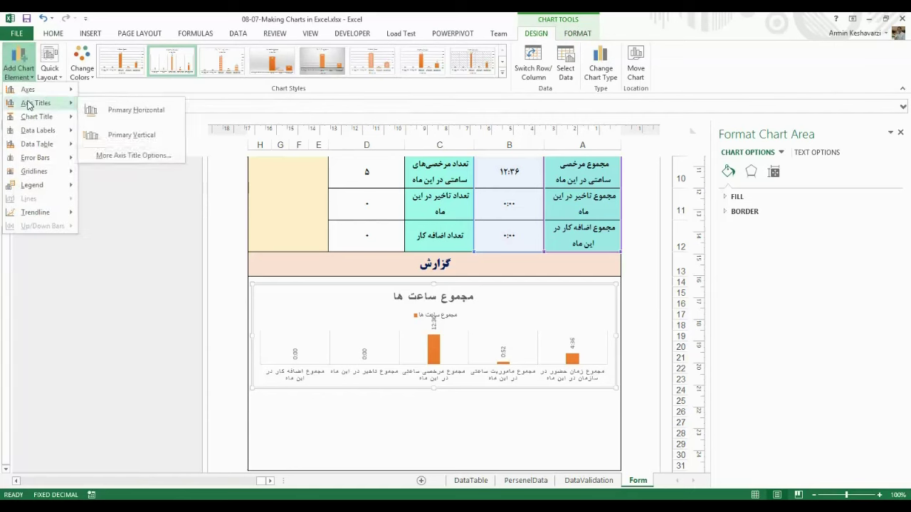
mouse_move(29, 157)
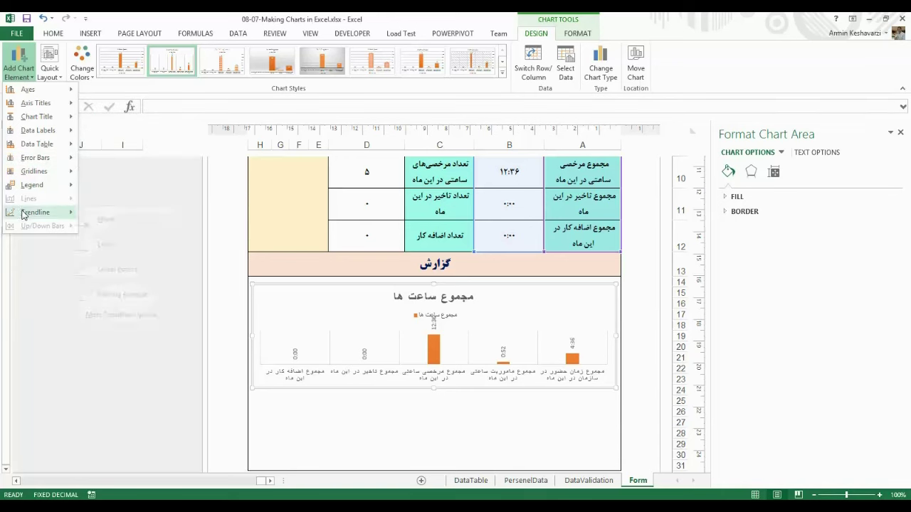
mouse_move(22, 189)
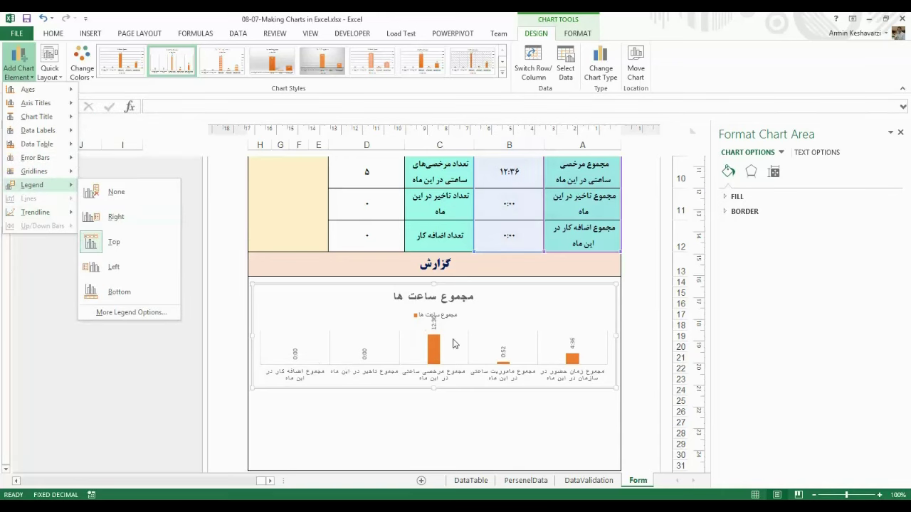
left_click(438, 343)
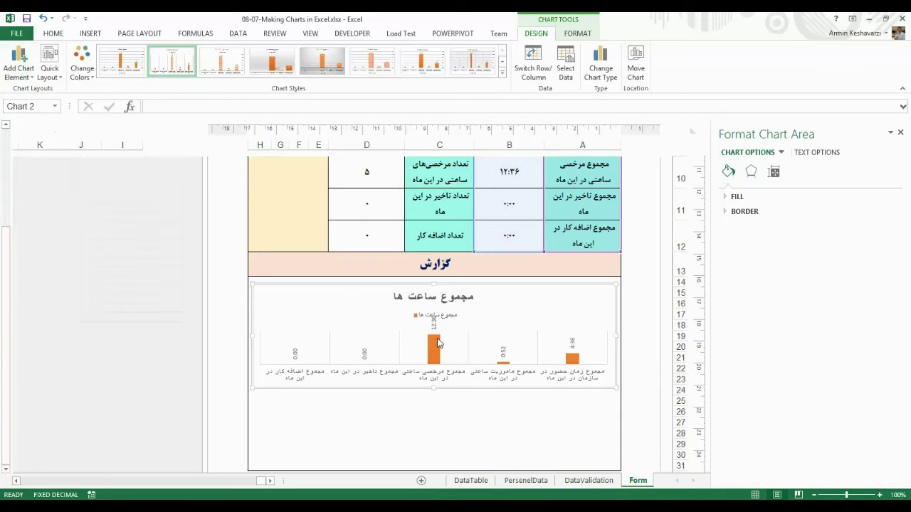
left_click(439, 345)
left_click(449, 313)
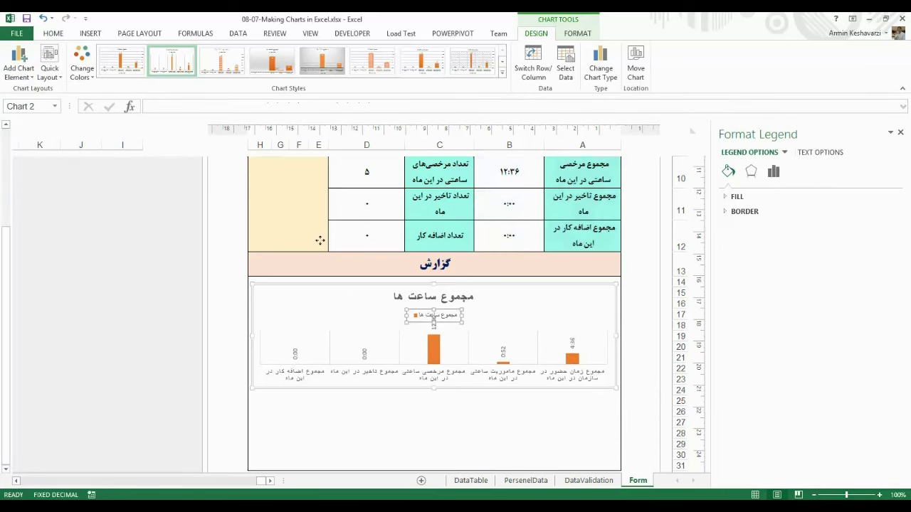
left_click(459, 299)
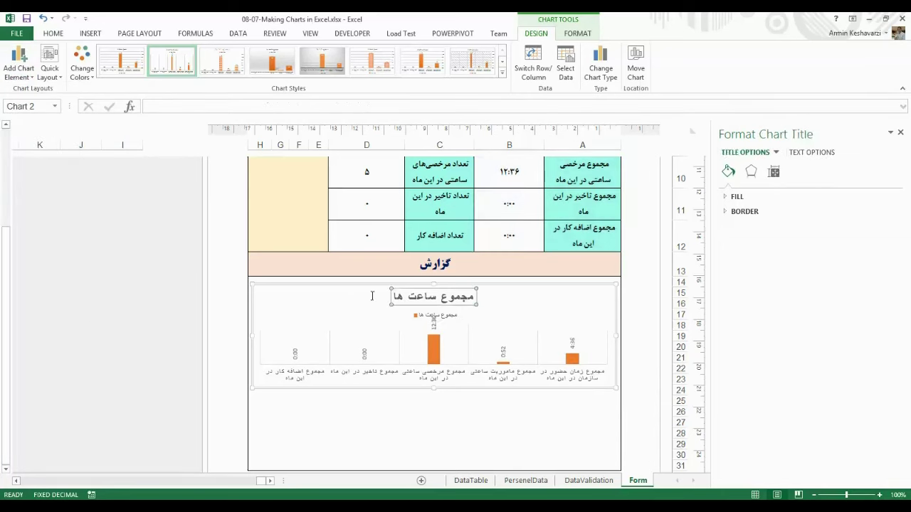
left_click(311, 303)
left_click(18, 60)
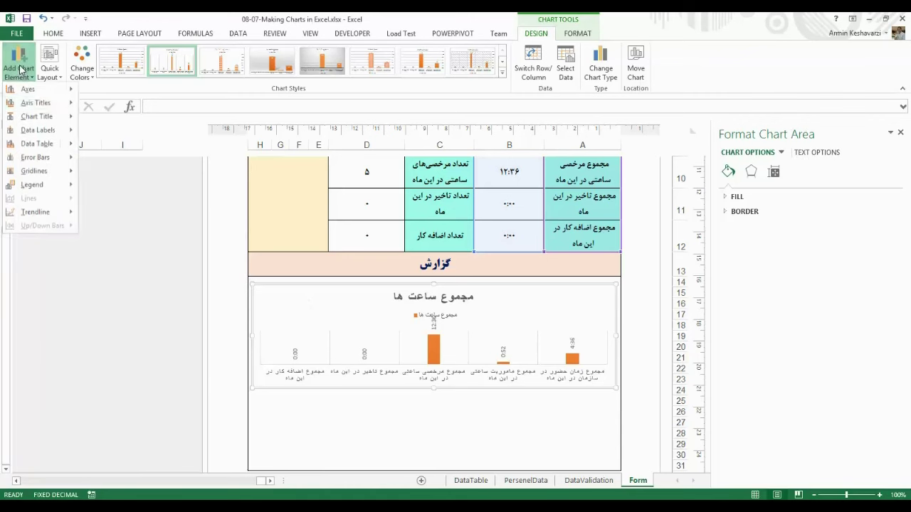
mouse_move(34, 187)
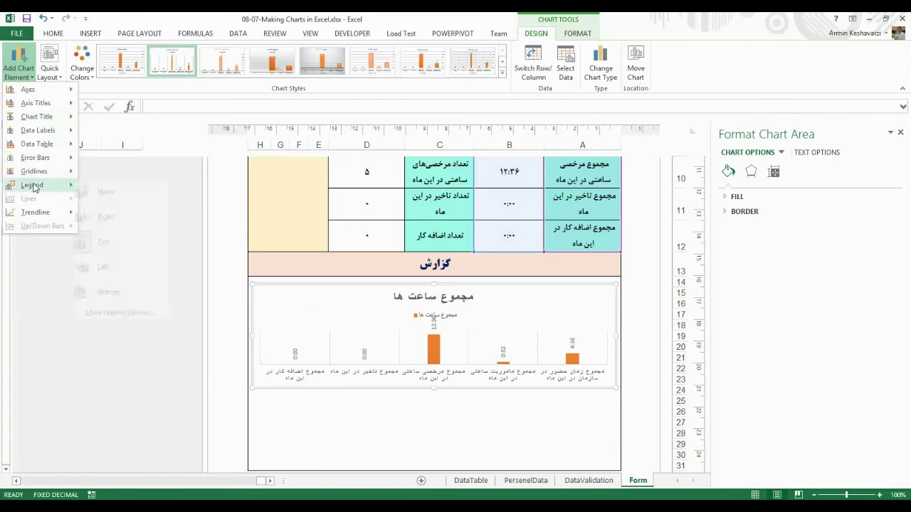
left_click(126, 192)
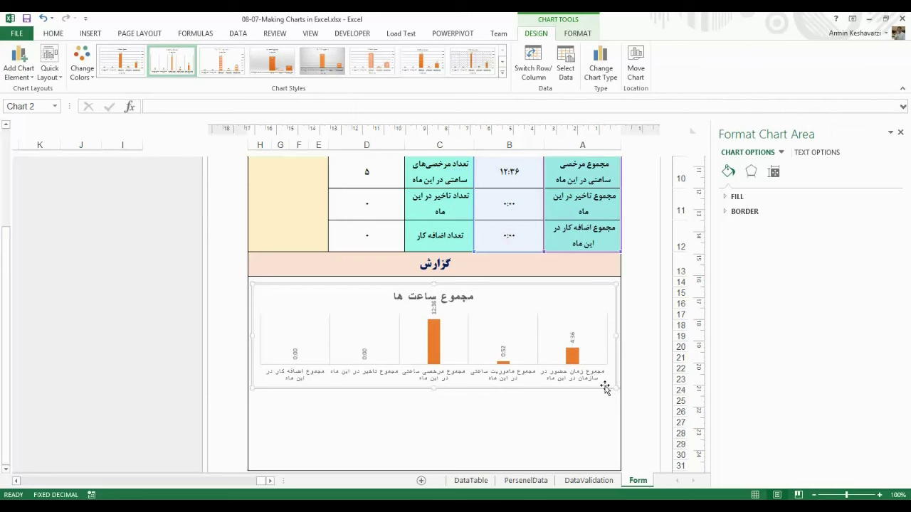
left_click(15, 71)
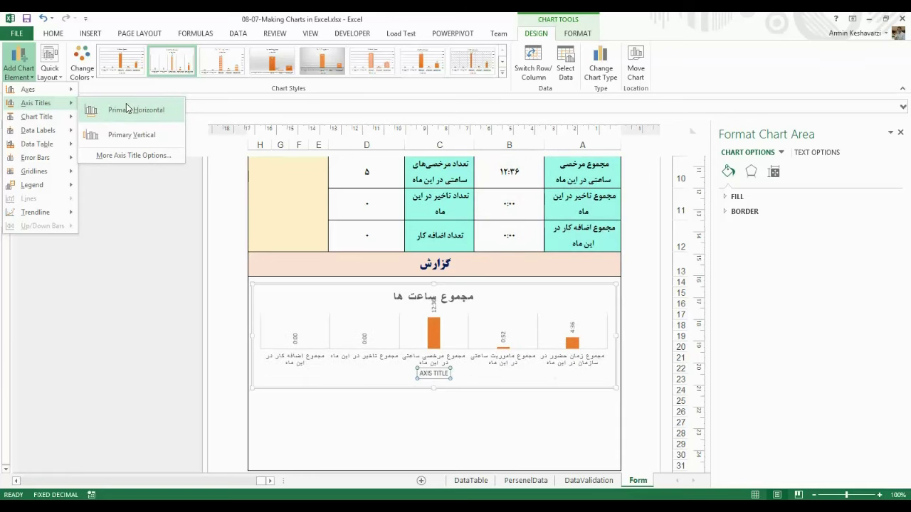
left_click(127, 110)
left_click(19, 68)
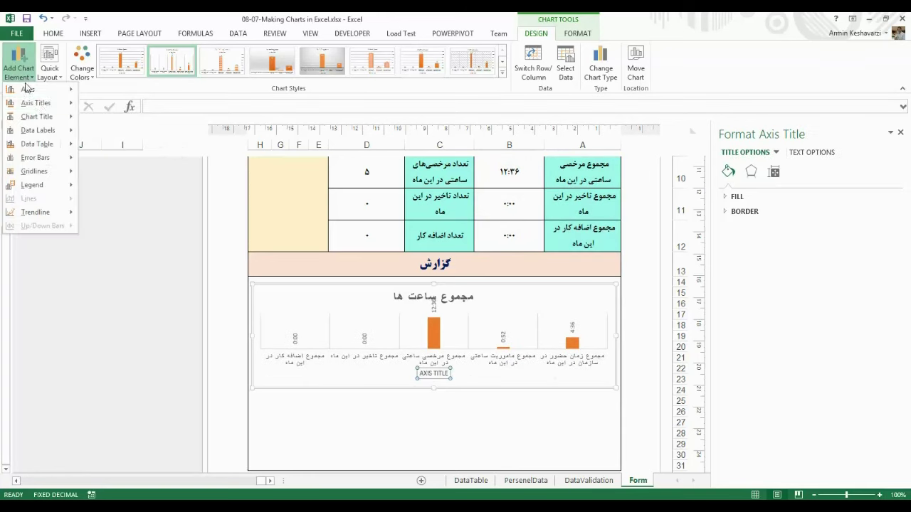
left_click(126, 134)
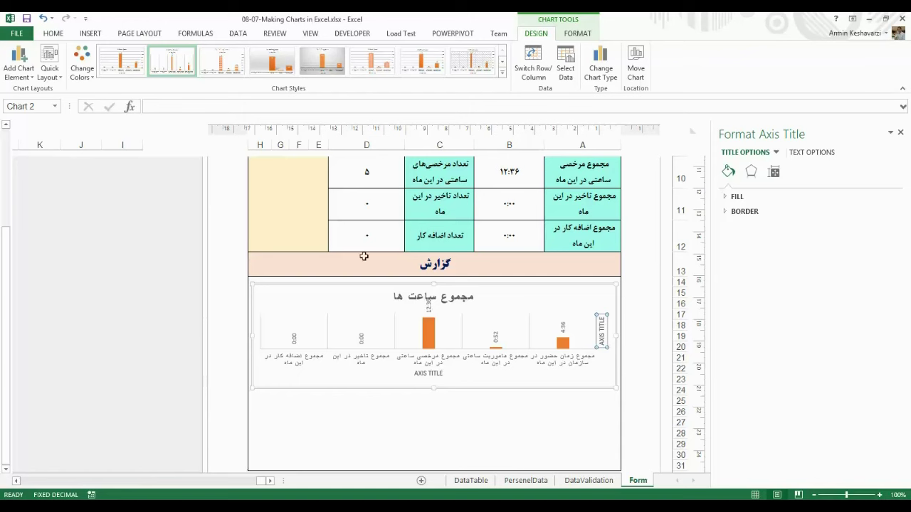
left_click(20, 62)
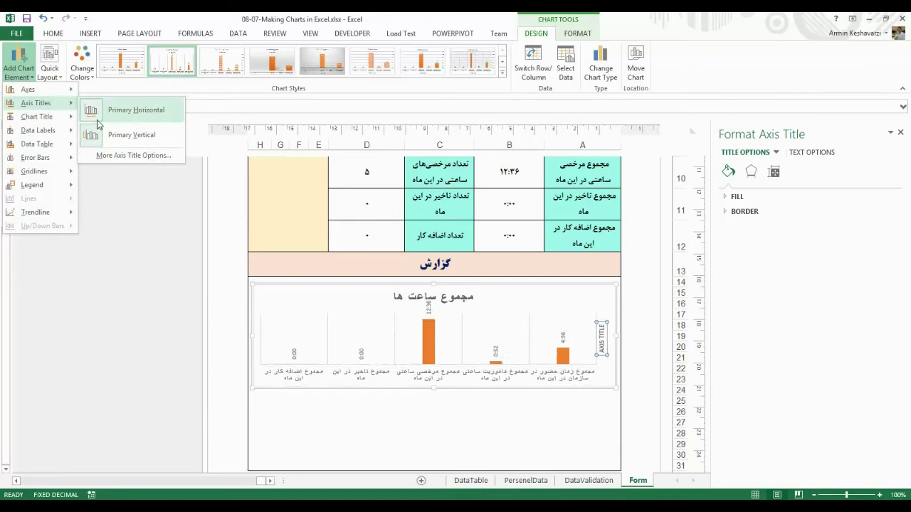
left_click(106, 96)
left_click(19, 62)
mouse_move(36, 102)
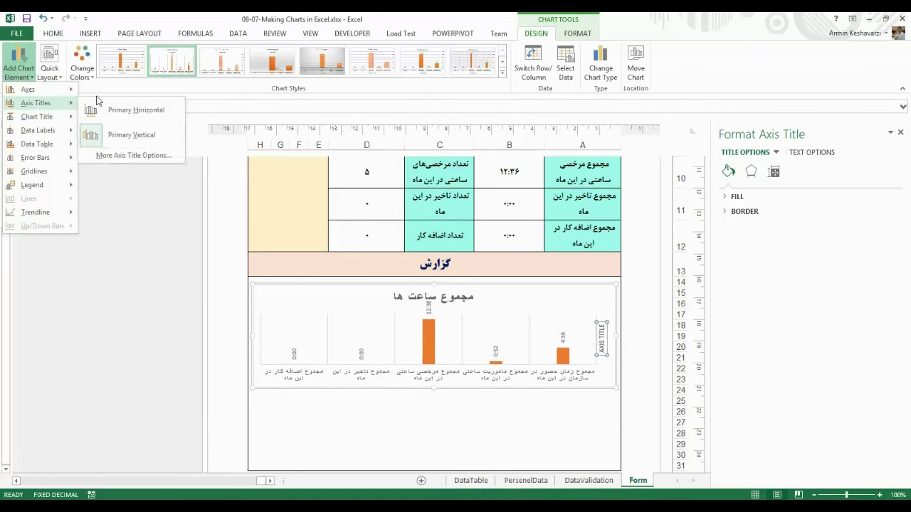
left_click(118, 133)
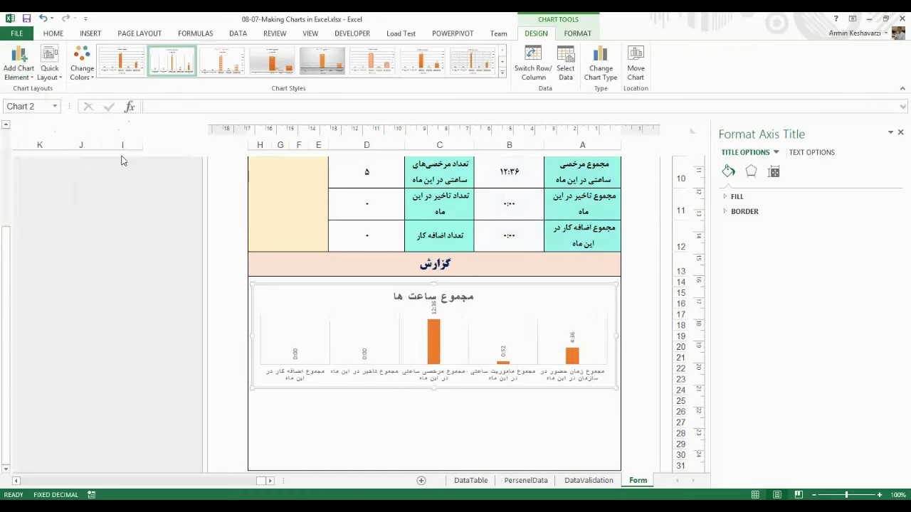
Try a Centered Overlay position for the chart title.
left_click(11, 64)
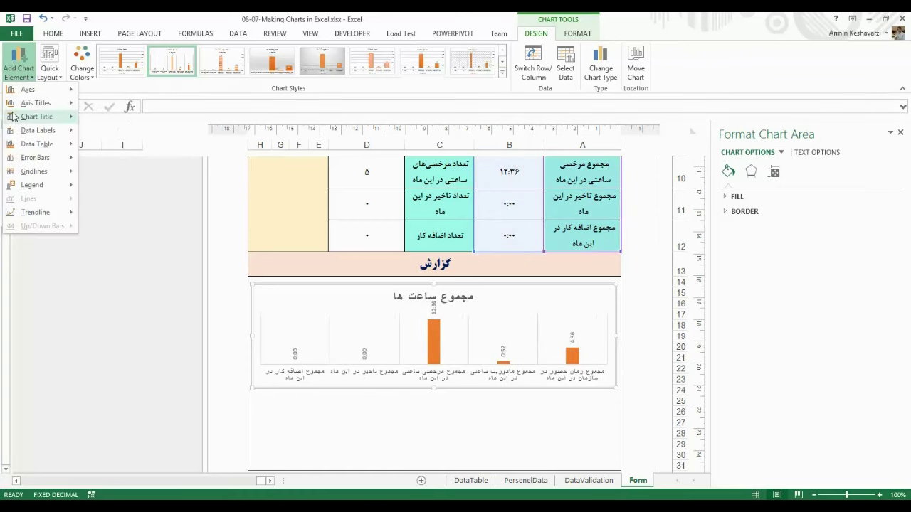
mouse_move(35, 116)
left_click(415, 290)
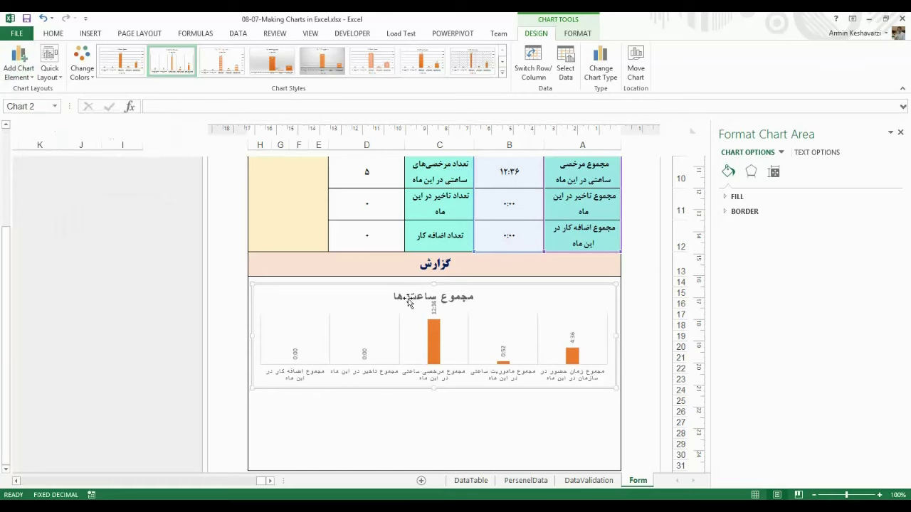
left_click(410, 297)
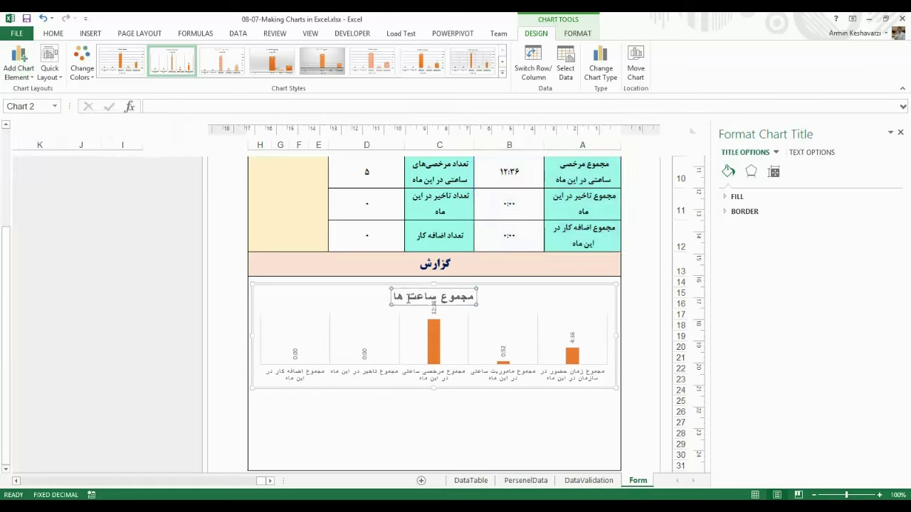
left_click(356, 304)
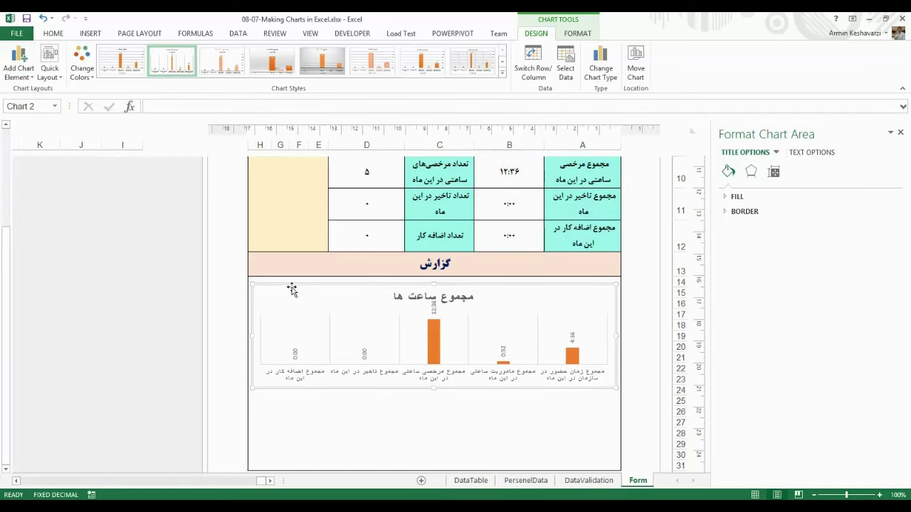
left_click(18, 68)
mouse_move(25, 118)
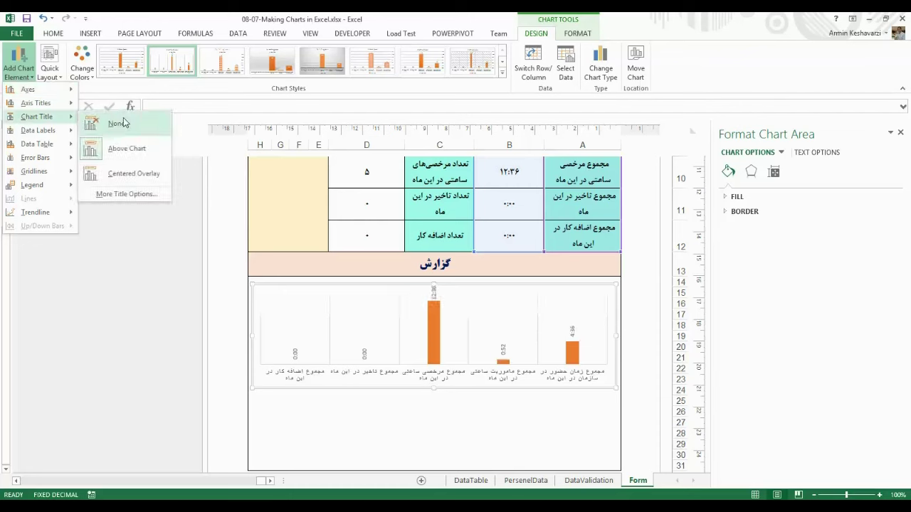
left_click(143, 174)
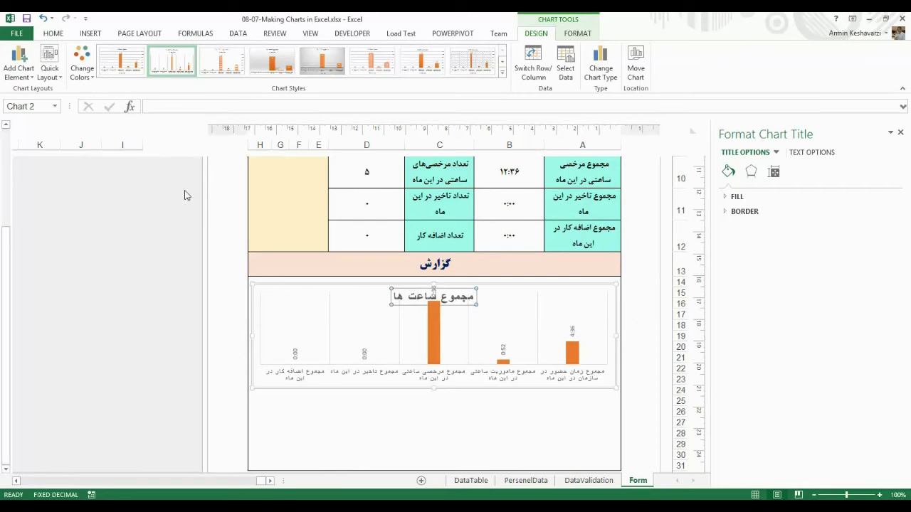
Put the chart title back in the Above Chart position.
left_click(18, 64)
mouse_move(14, 103)
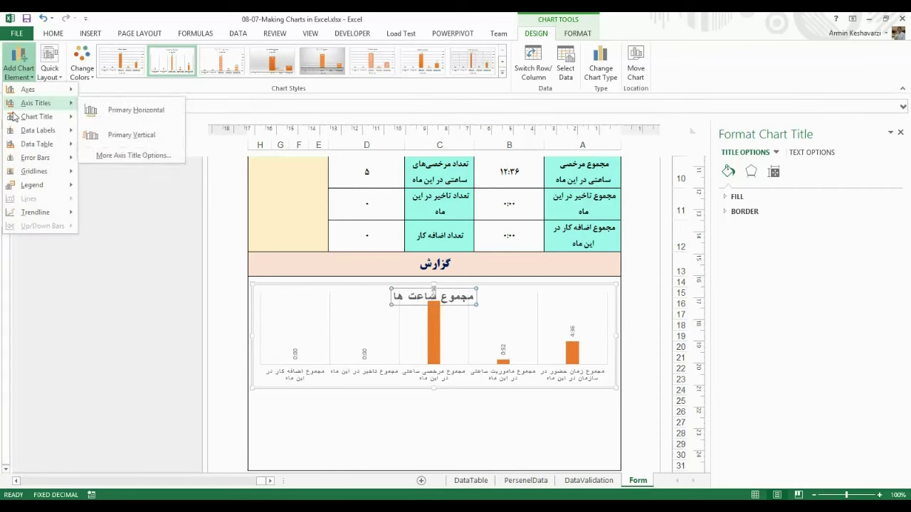
left_click(89, 140)
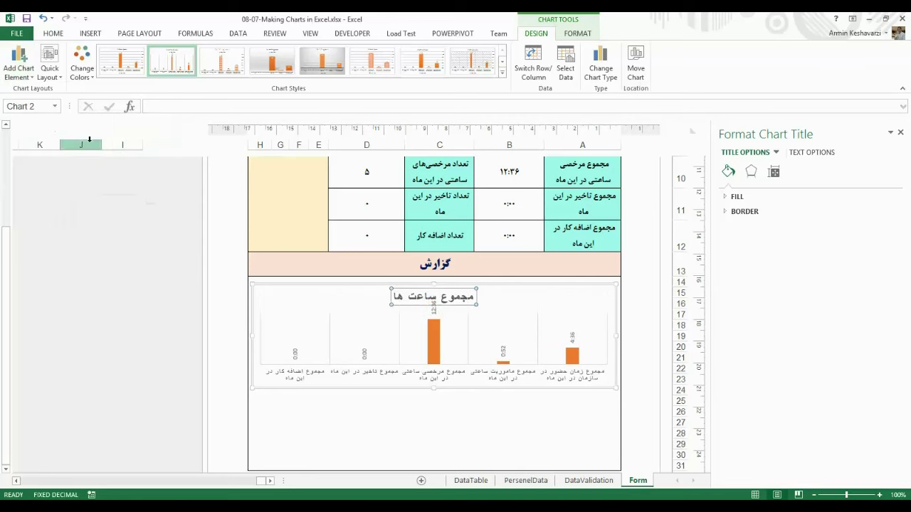
Delete the bars' data labels, undo to restore them, and show the Data Table choices.
left_click(380, 309)
left_click(435, 307)
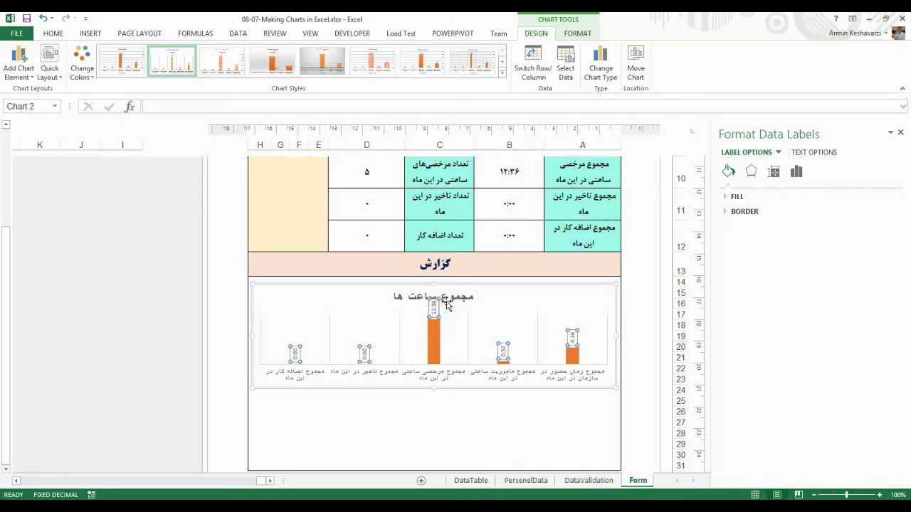
left_click(446, 301)
left_click(435, 311)
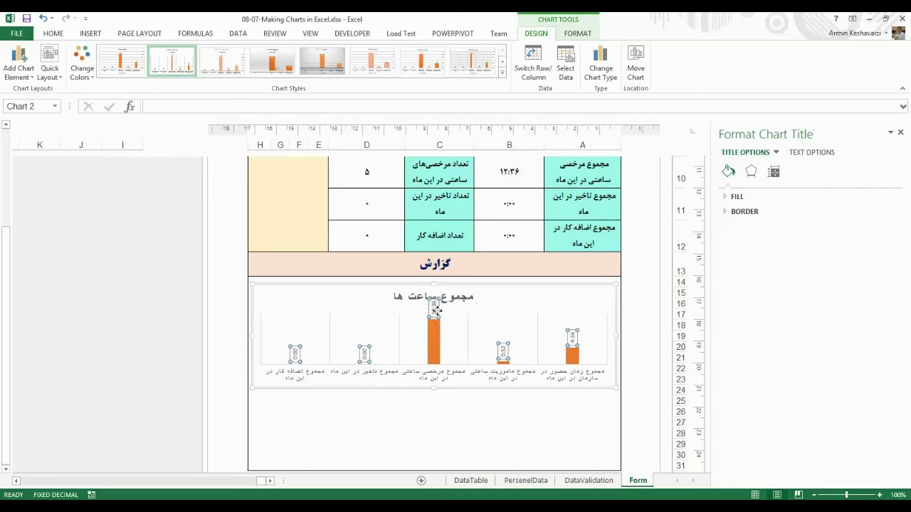
key("Delete")
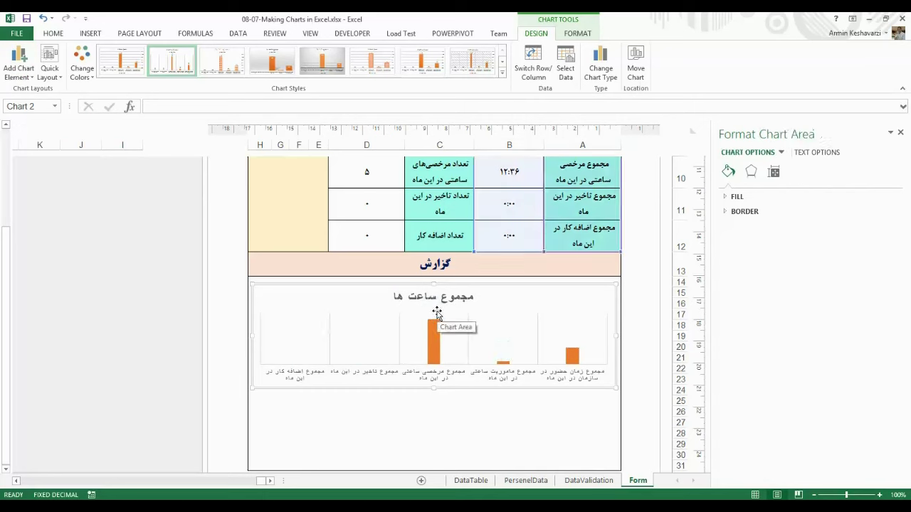
key("ctrl+z")
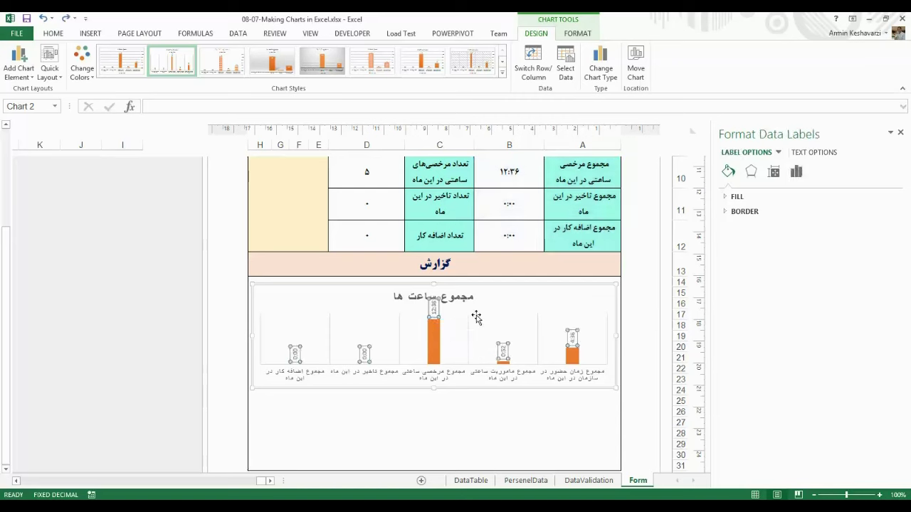
left_click(15, 71)
mouse_move(32, 143)
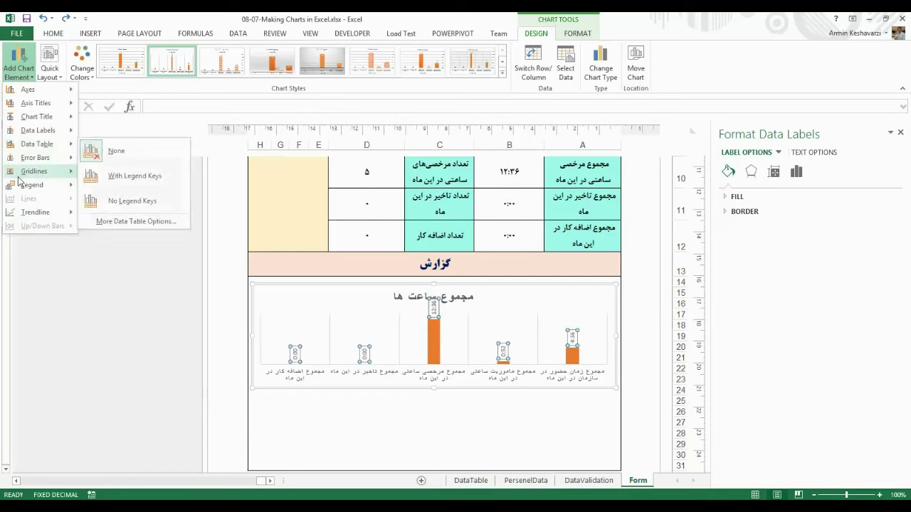
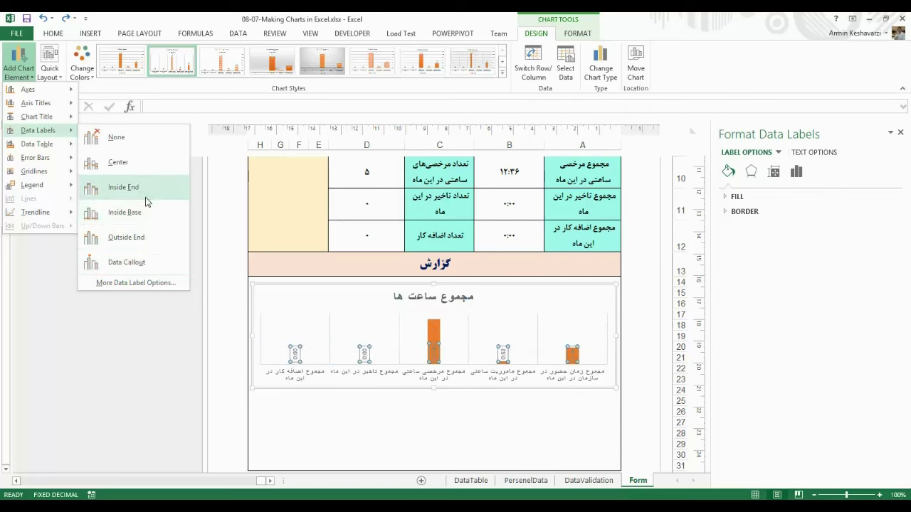
Place the data labels inside the bar ends, then browse the chart's Gridlines options.
left_click(146, 199)
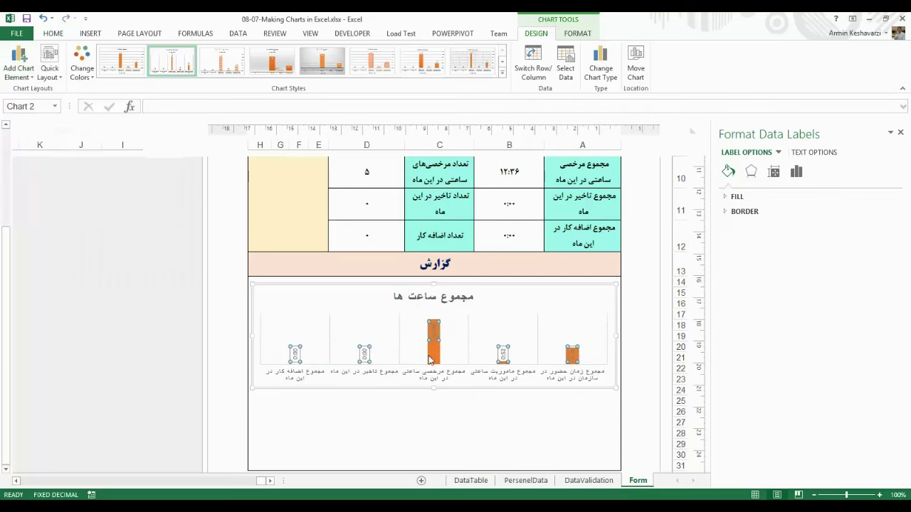
left_click(513, 341)
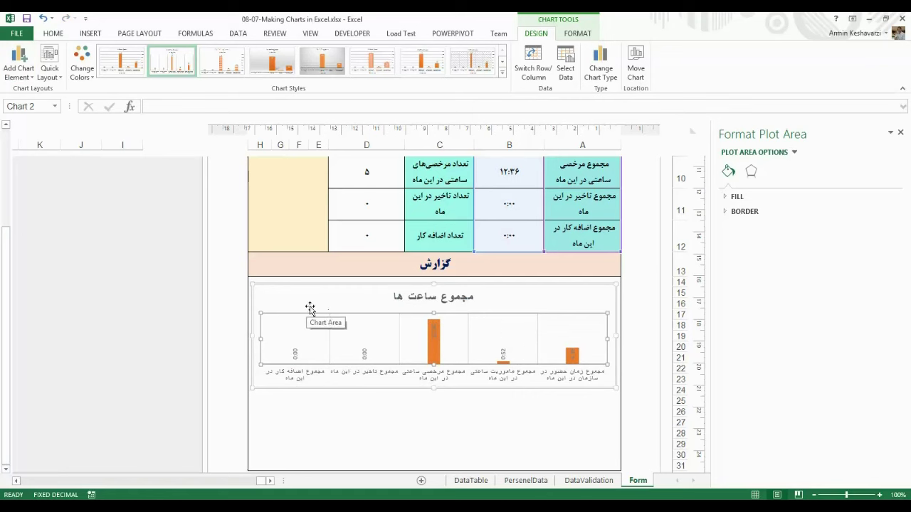
left_click(19, 70)
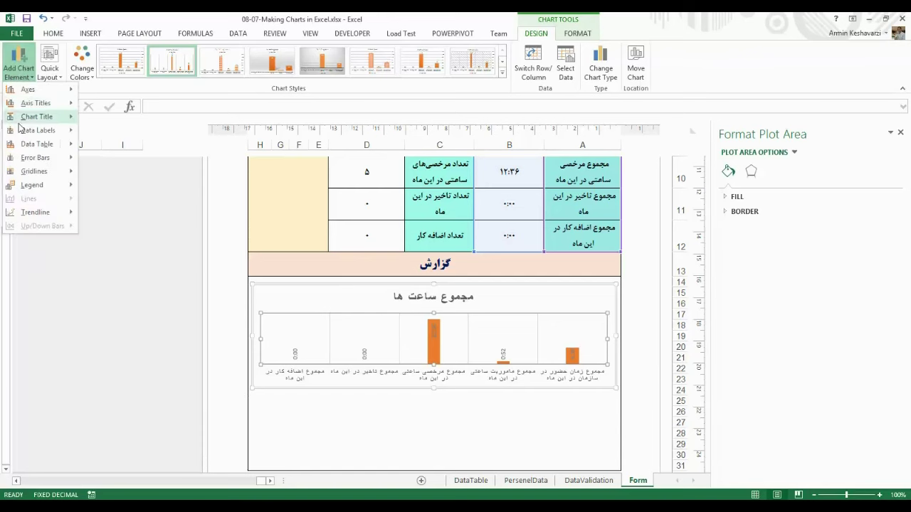
mouse_move(20, 213)
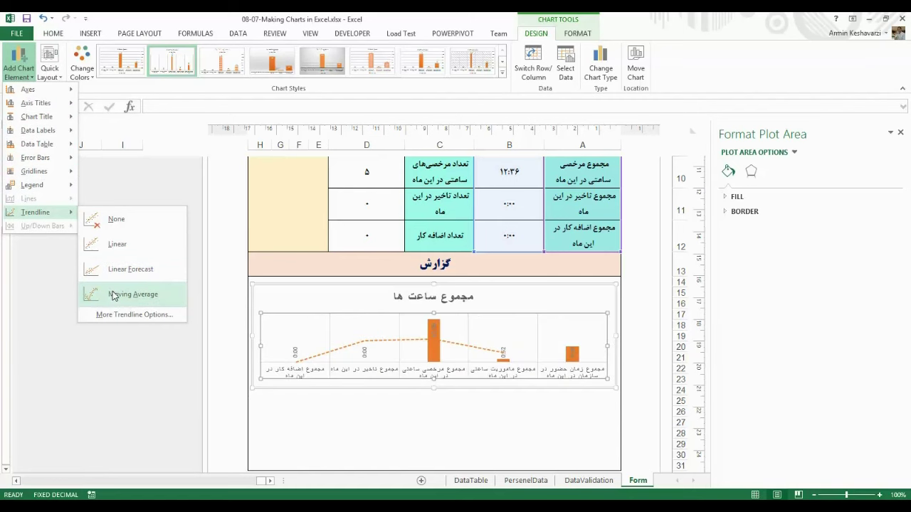
mouse_move(32, 186)
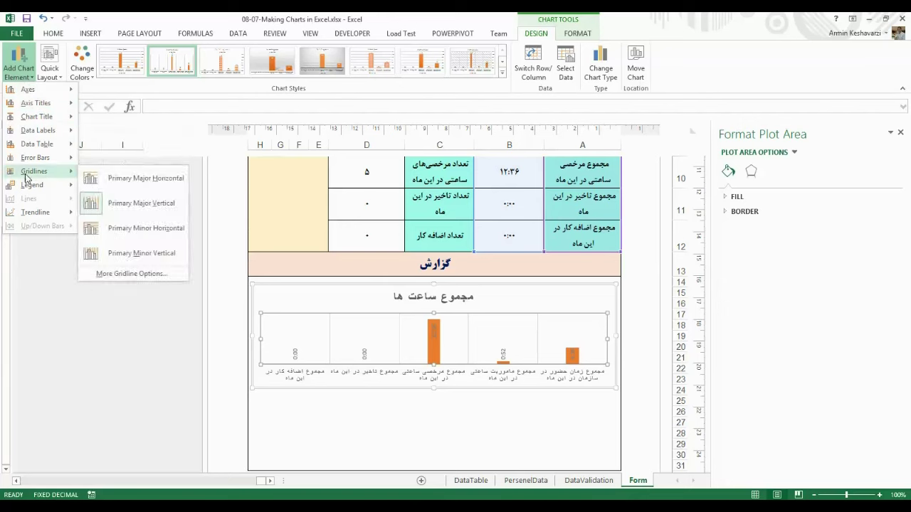
left_click(328, 325)
left_click(329, 325)
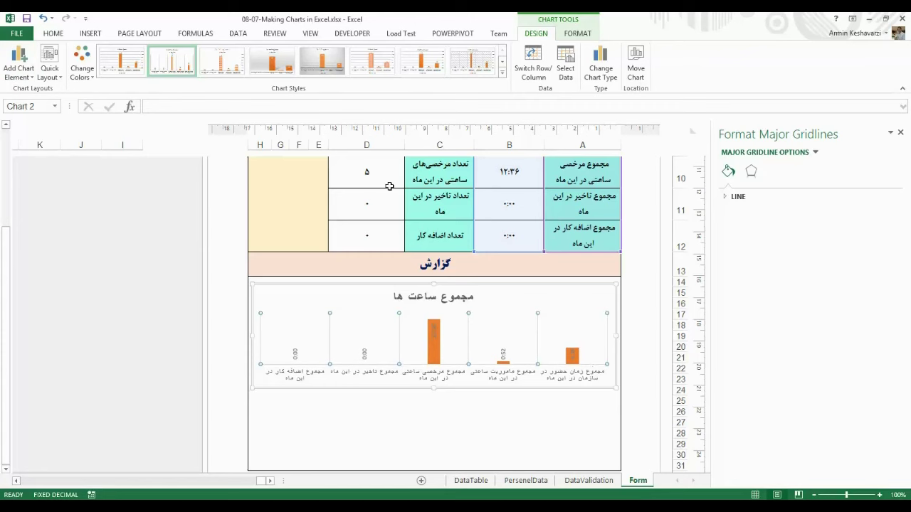
left_click(4, 71)
left_click(268, 288)
left_click(268, 287)
Add Primary Major Vertical gridlines to the total-hours column chart.
left_click(10, 76)
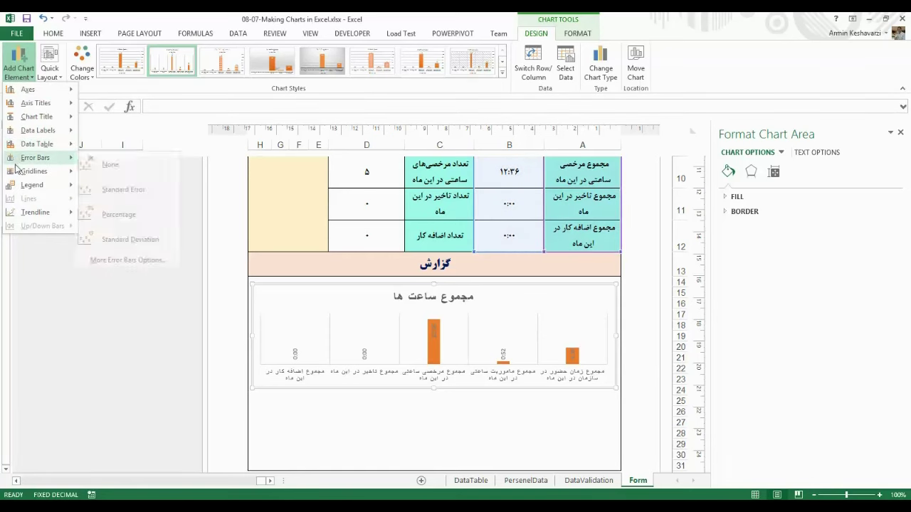
mouse_move(29, 170)
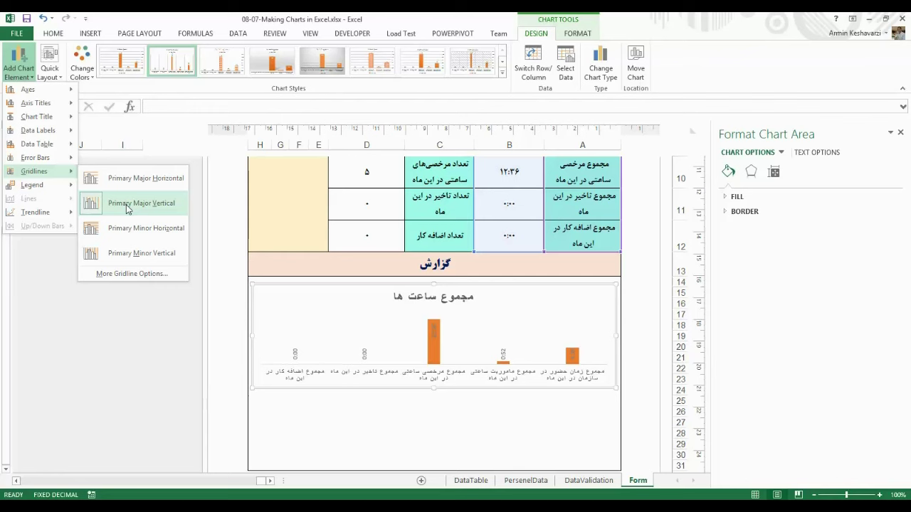
left_click(126, 204)
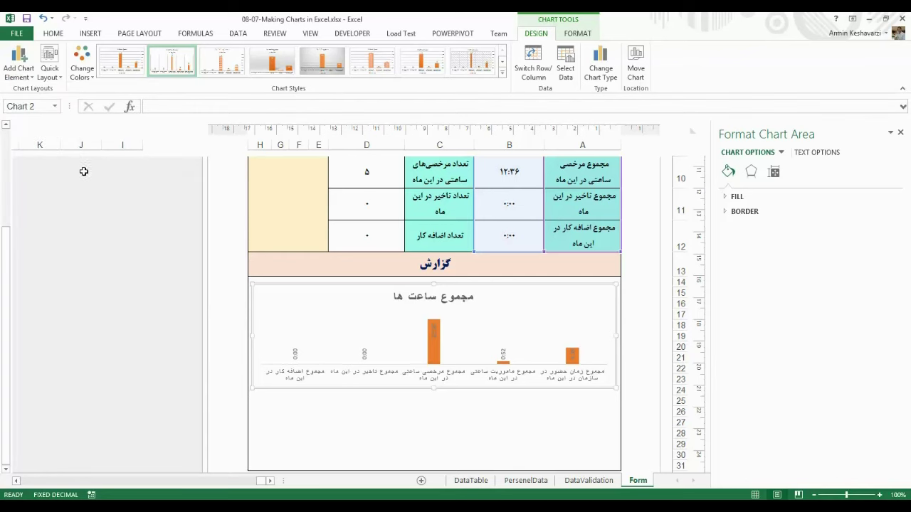
left_click(18, 68)
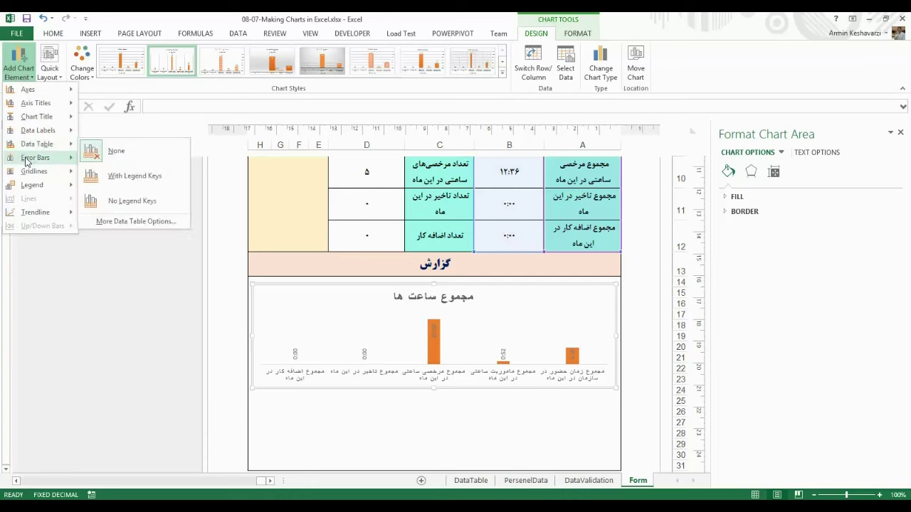
left_click(135, 201)
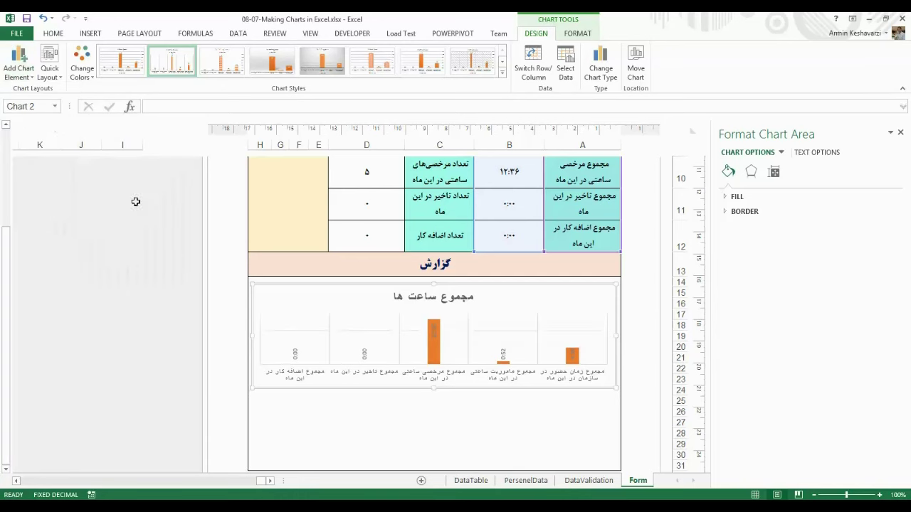
Select the orange total-hours bar series and switch to the Chart Tools Format tab.
left_click(322, 376)
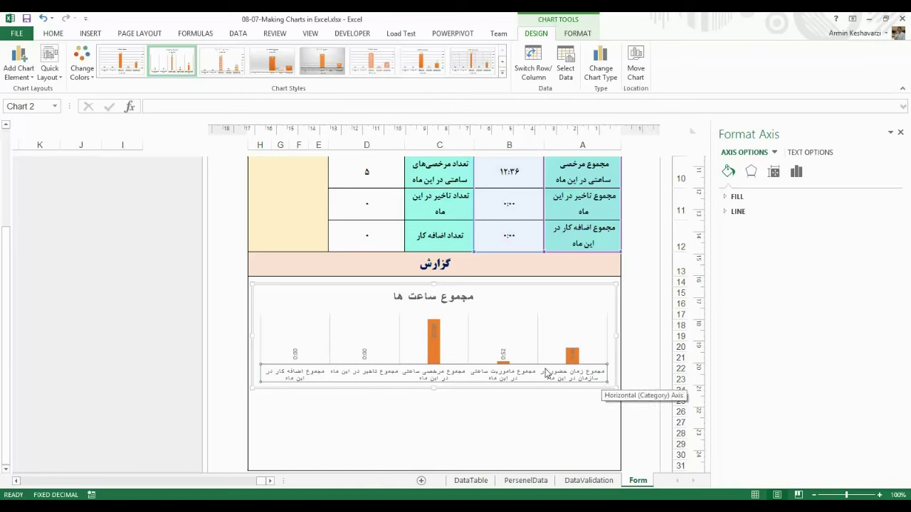
left_click(298, 306)
left_click(296, 354)
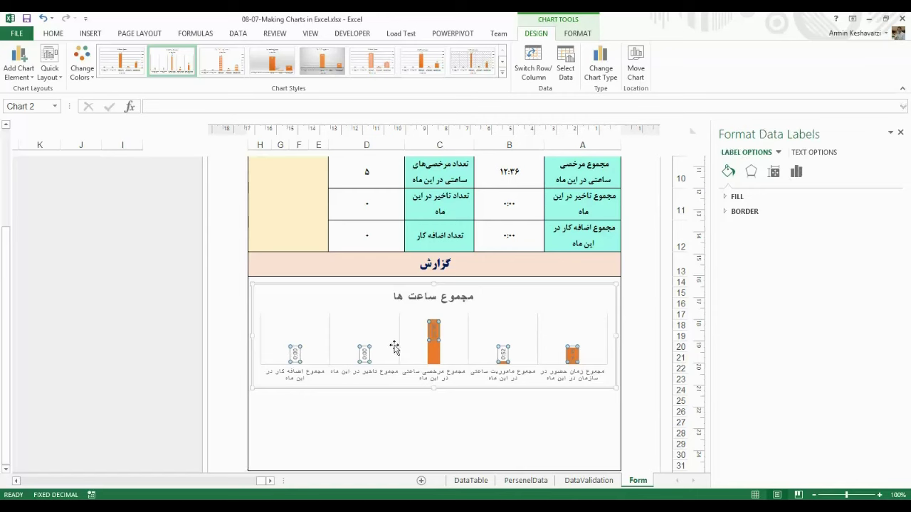
left_click(434, 352)
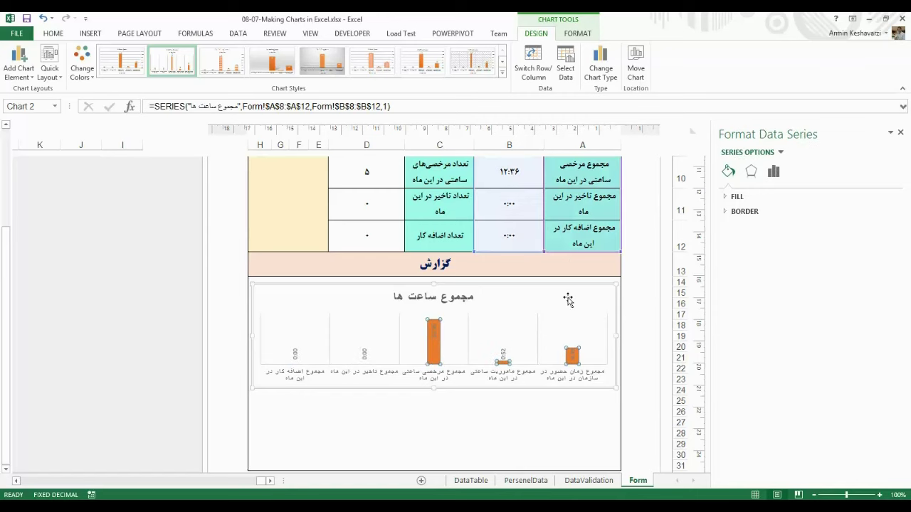
left_click(575, 36)
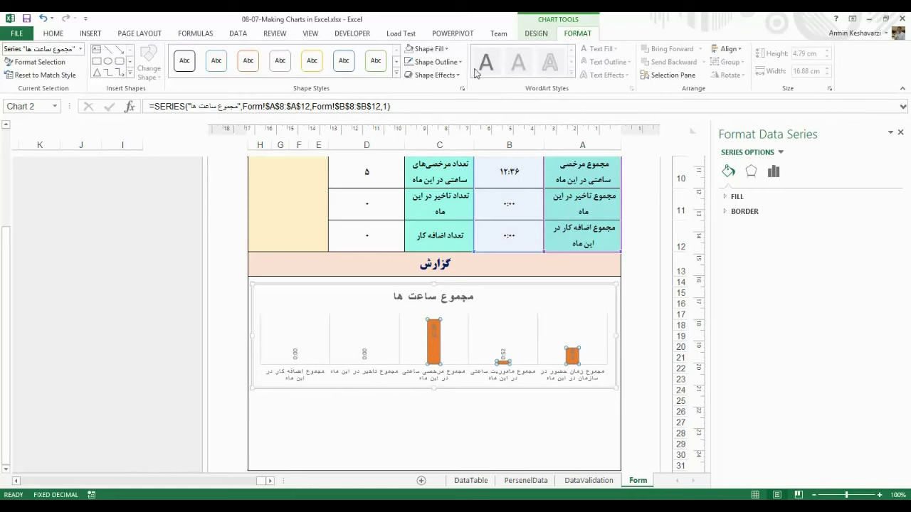
Remove the plot area's blue fill with Shape Fill set to No Fill.
left_click(435, 75)
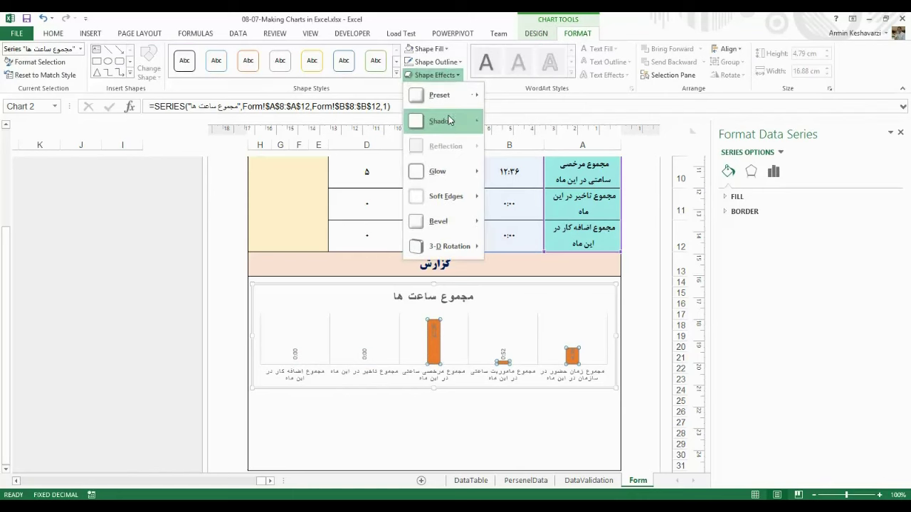
left_click(443, 75)
left_click(438, 62)
left_click(439, 63)
left_click(505, 286)
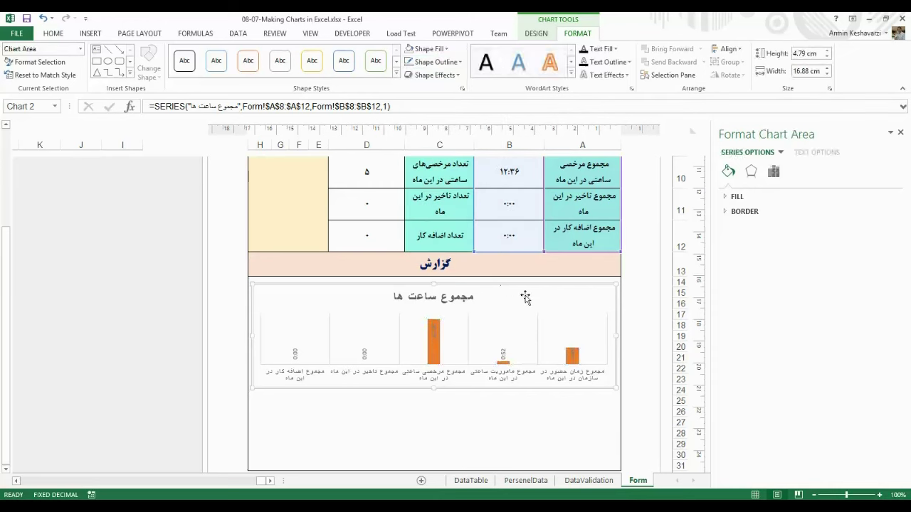
left_click(573, 323)
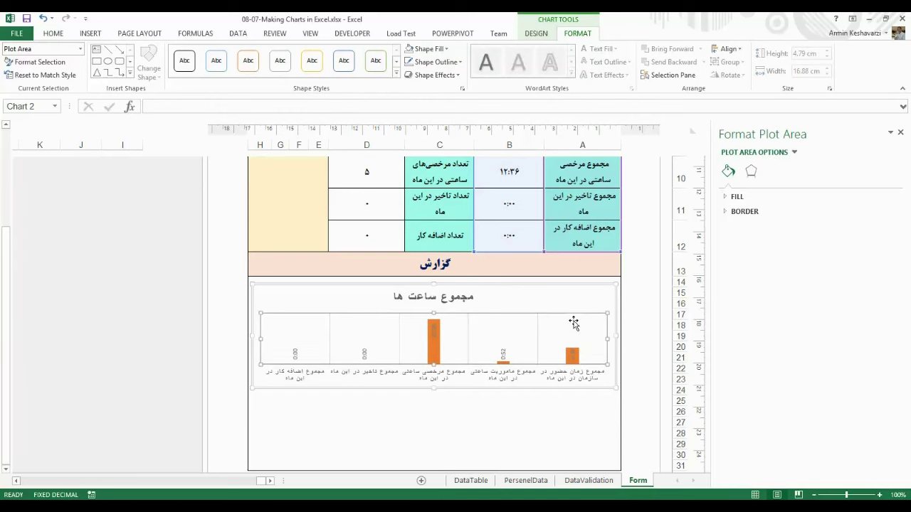
left_click(431, 48)
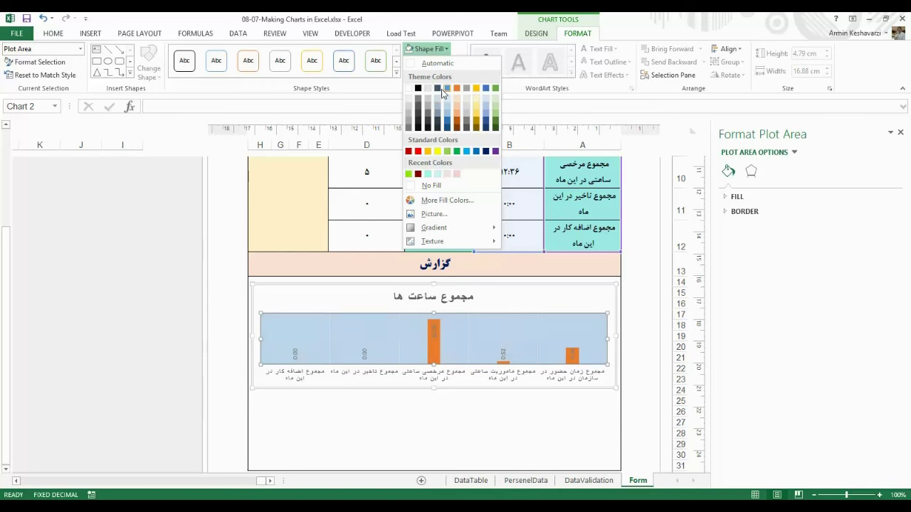
left_click(432, 185)
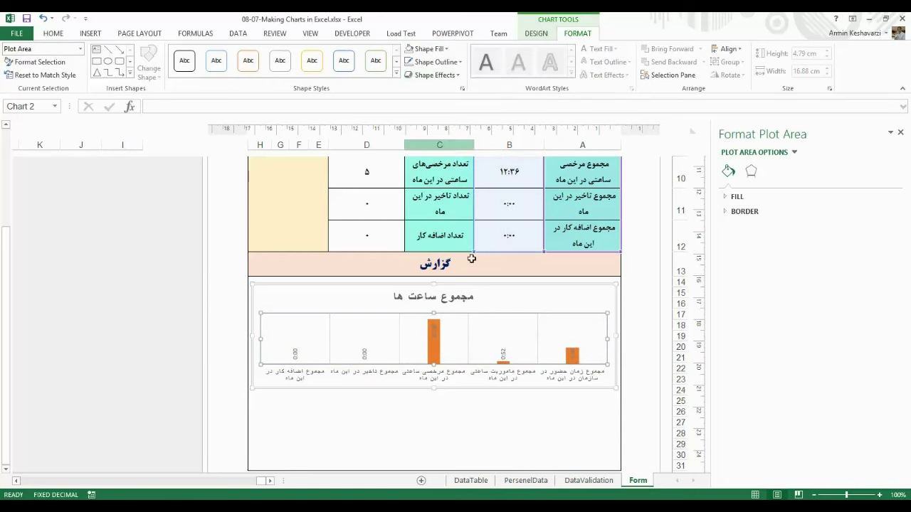
Try a red outline on the plot area, then set it to No Outline.
left_click(434, 62)
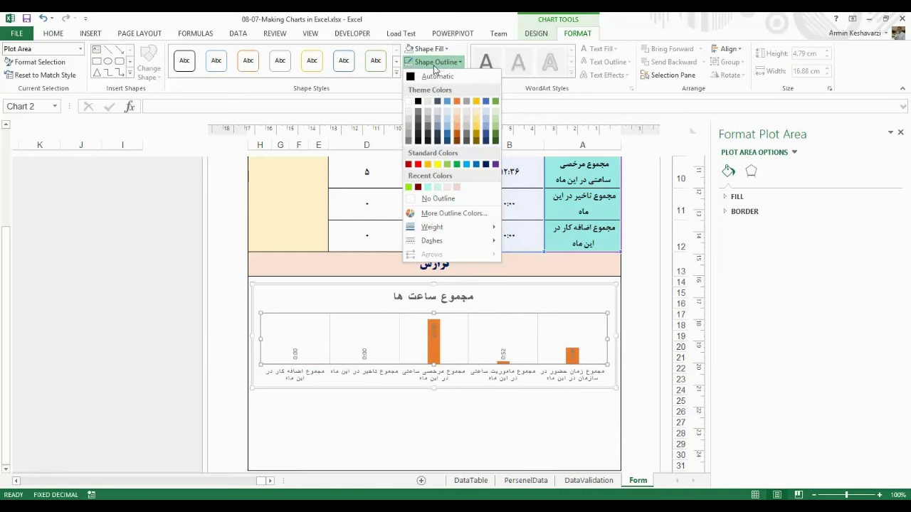
left_click(414, 164)
left_click(427, 376)
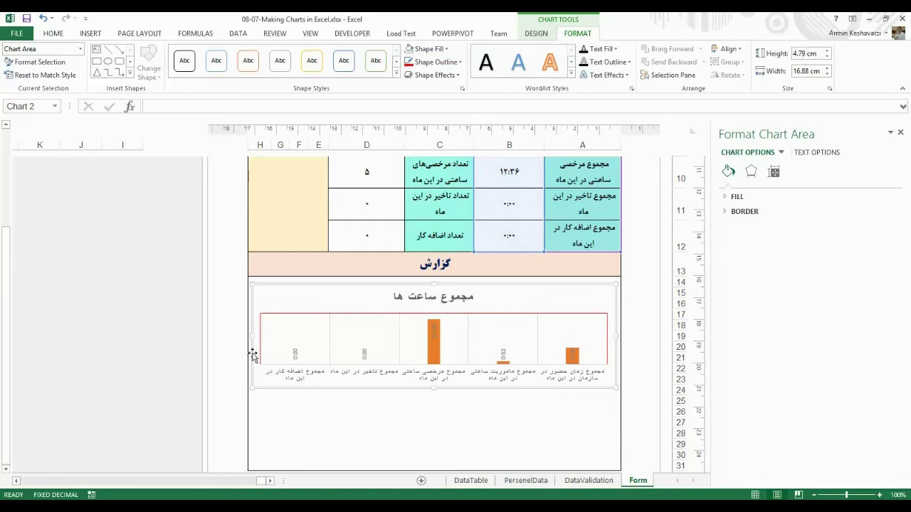
left_click(567, 373)
left_click(573, 318)
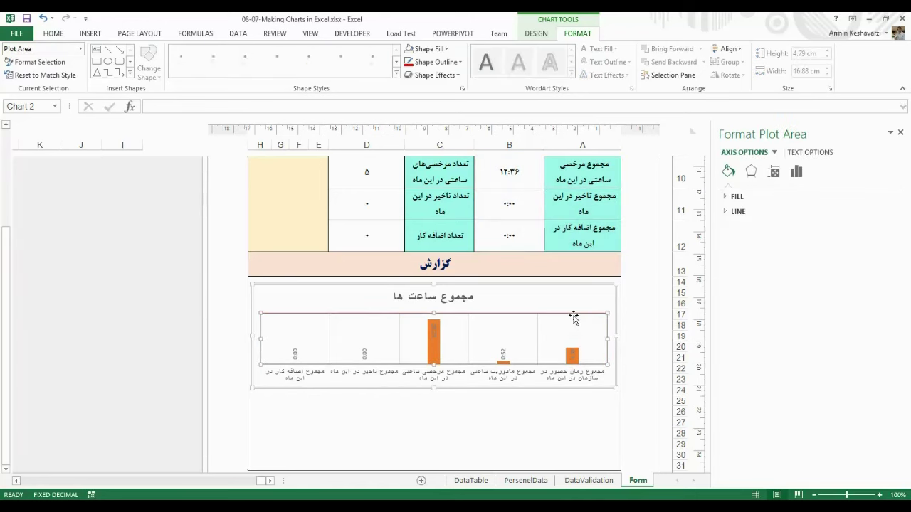
left_click(435, 61)
left_click(435, 199)
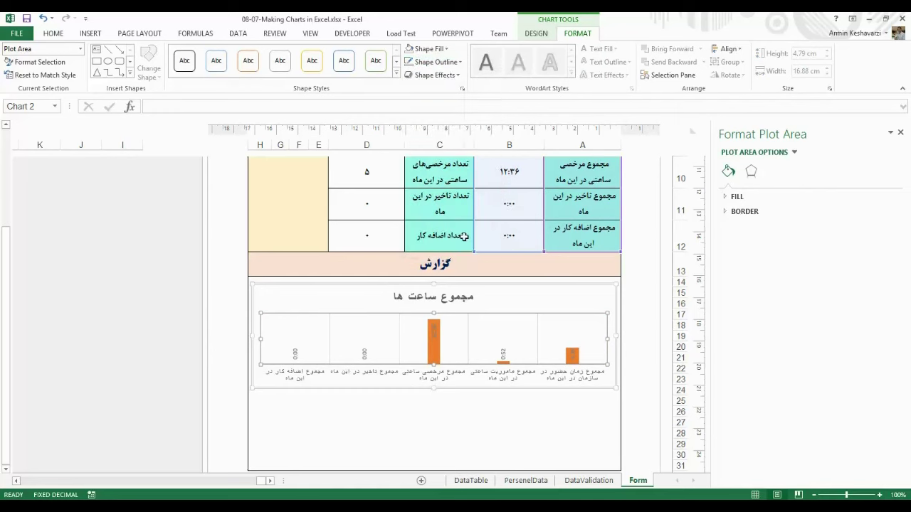
Open the Format Data Labels pane from the data labels' shortcut menu.
left_click(503, 377)
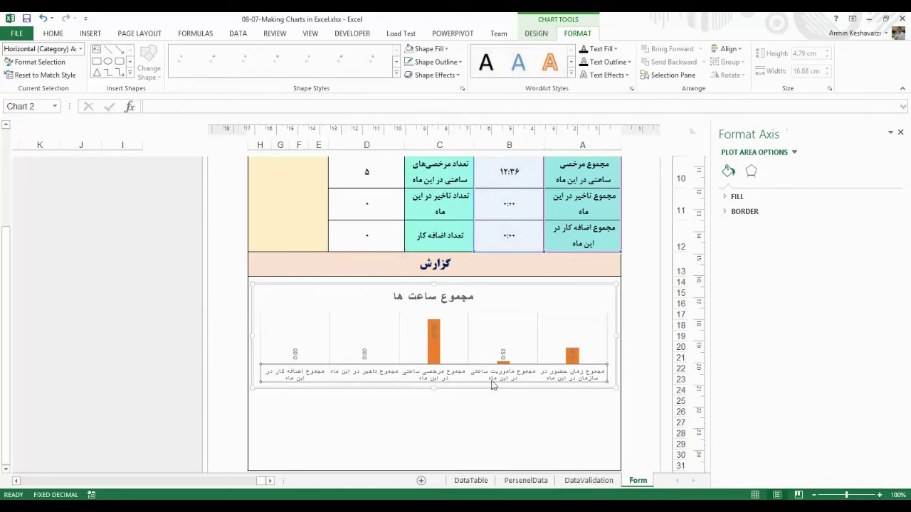
left_click(441, 349)
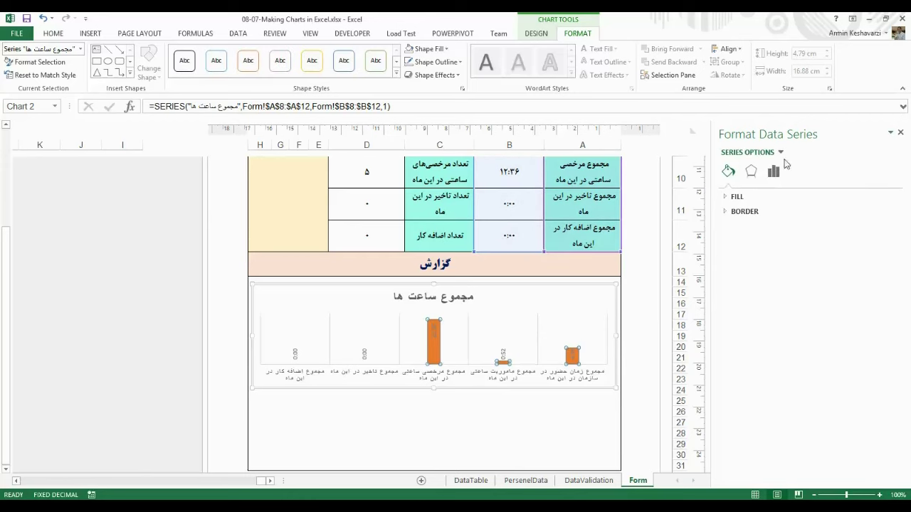
left_click(901, 132)
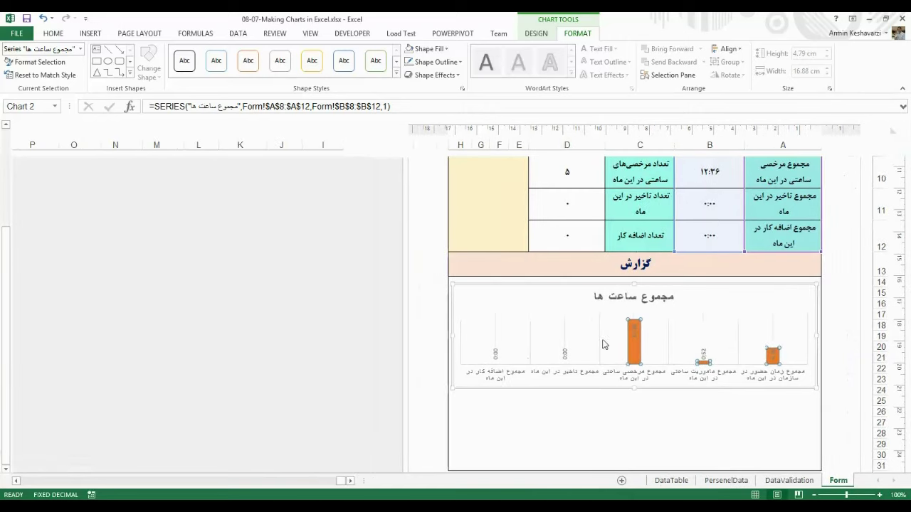
right_click(635, 342)
left_click(683, 460)
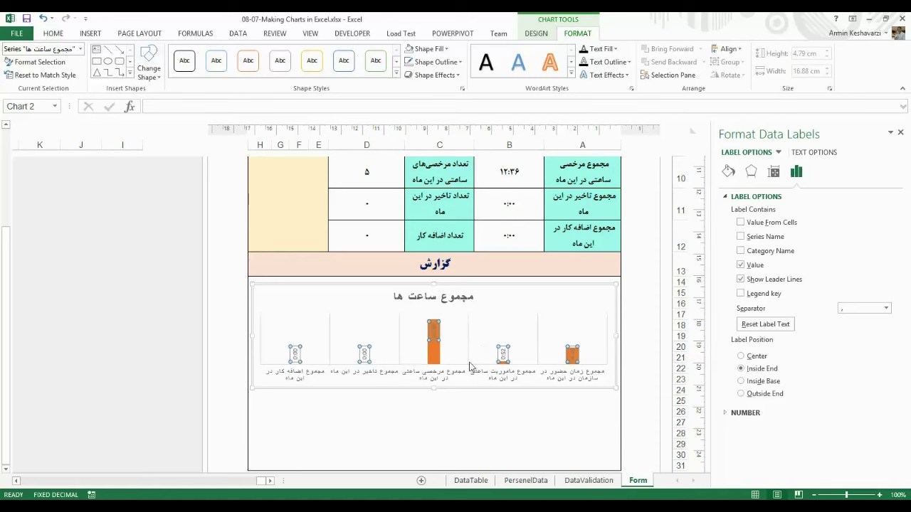
Show the Fill & Line options for the orange total-hours series.
left_click(430, 363)
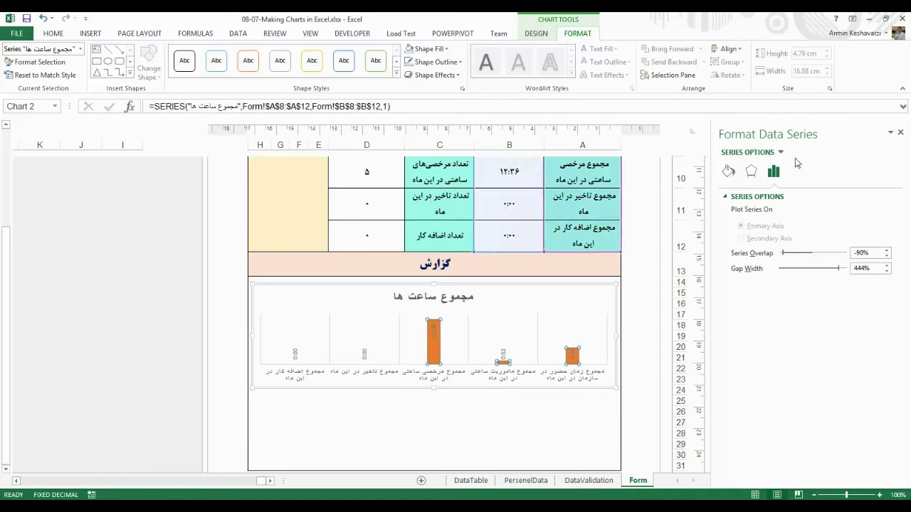
left_click(728, 173)
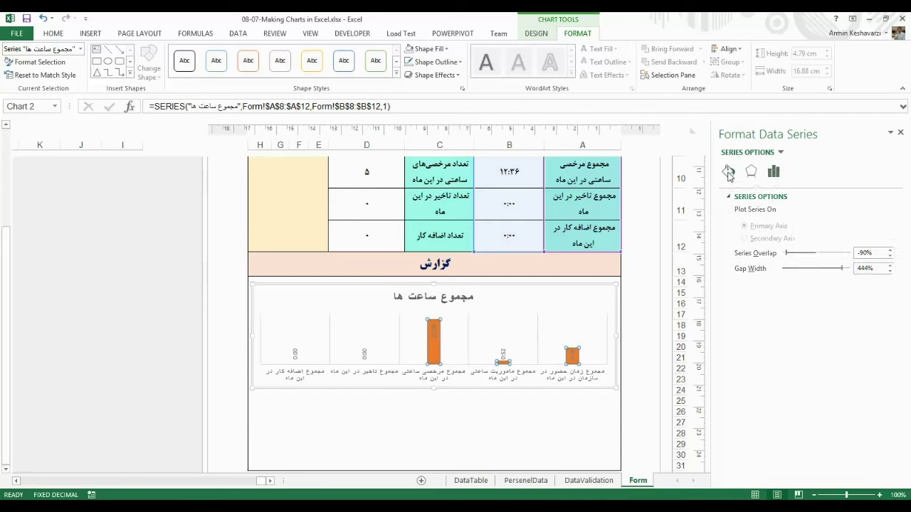
left_click(736, 197)
left_click(735, 196)
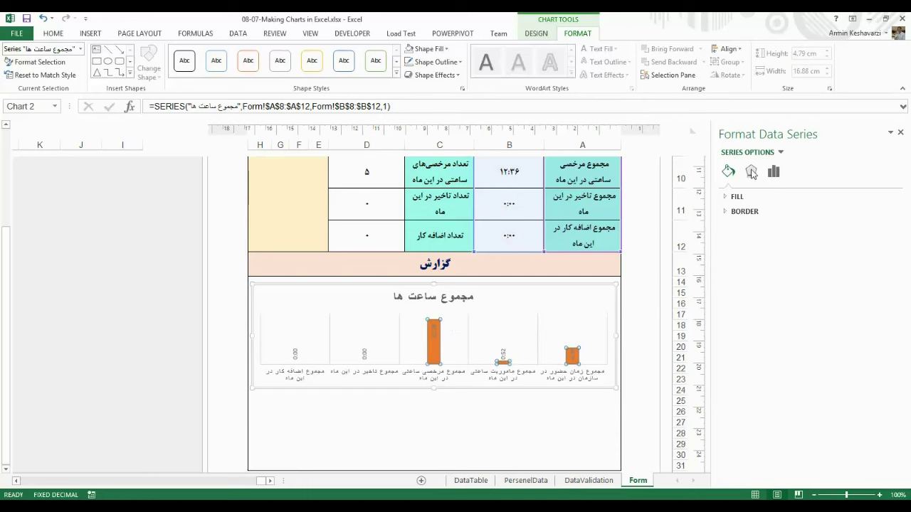
Expand the series' Shadow settings and browse the shadow presets without choosing one.
left_click(751, 172)
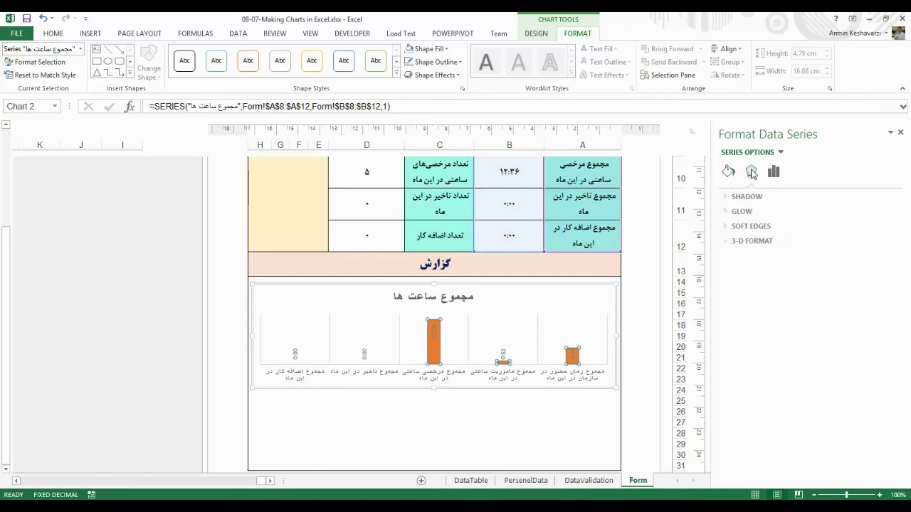
left_click(808, 200)
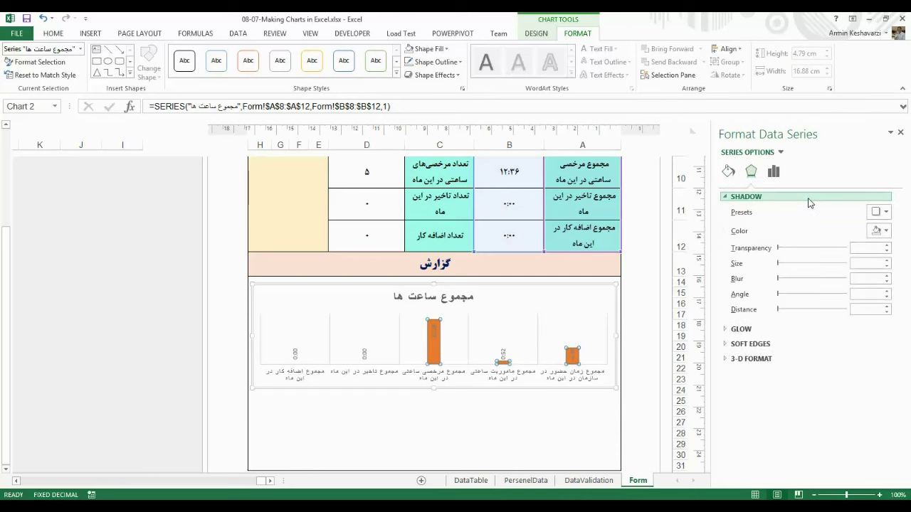
left_click(880, 231)
left_click(884, 213)
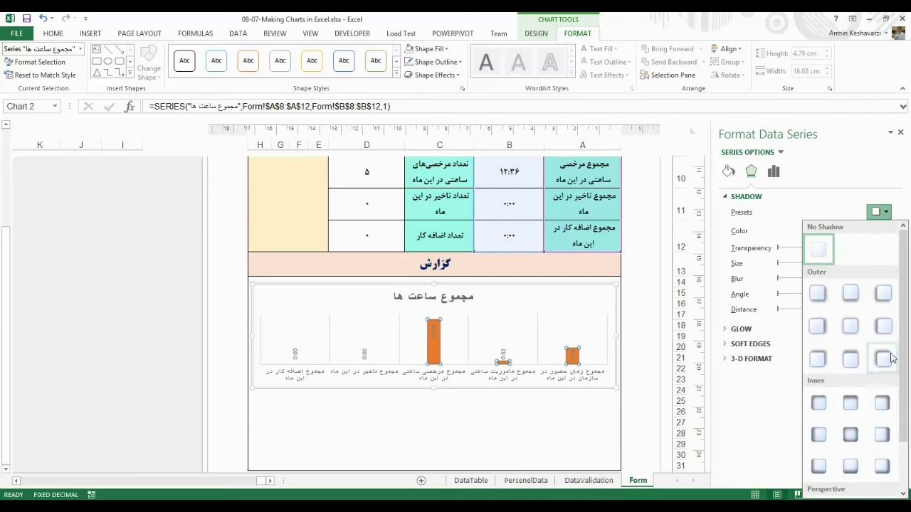
left_click(760, 442)
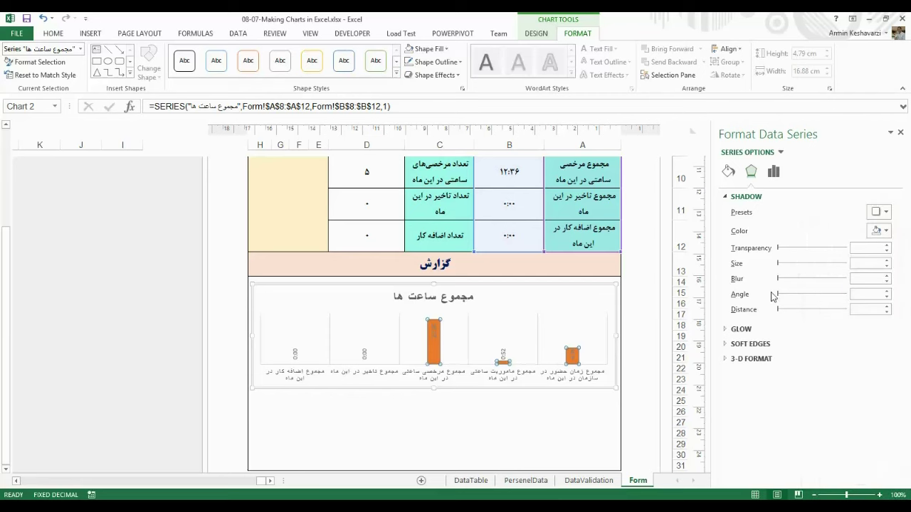
Check the Glow, Soft Edges and 3-D Format settings, then bring up the Shape Effects list.
left_click(792, 333)
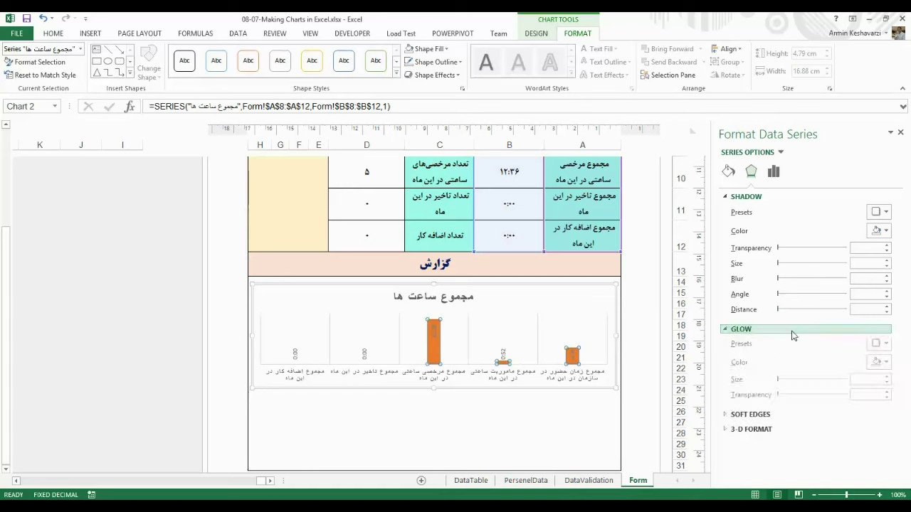
left_click(793, 331)
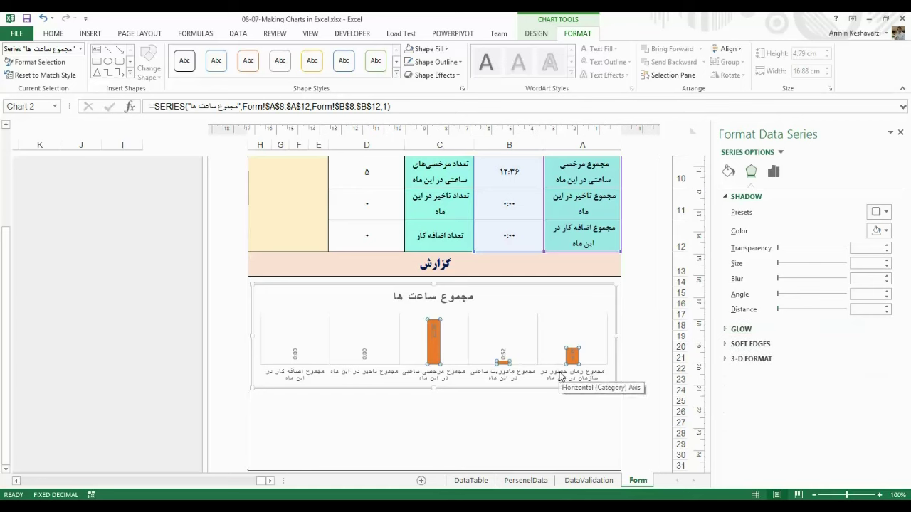
left_click(769, 345)
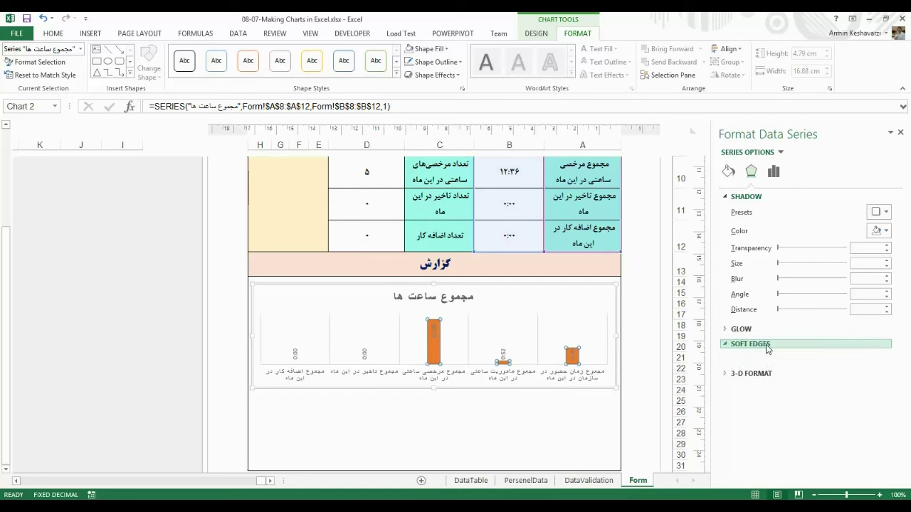
left_click(776, 345)
left_click(775, 360)
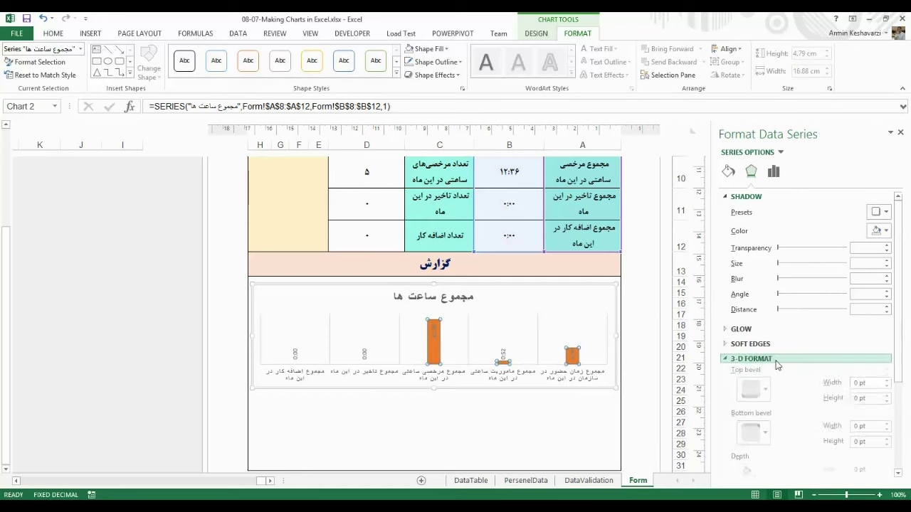
left_click(736, 359)
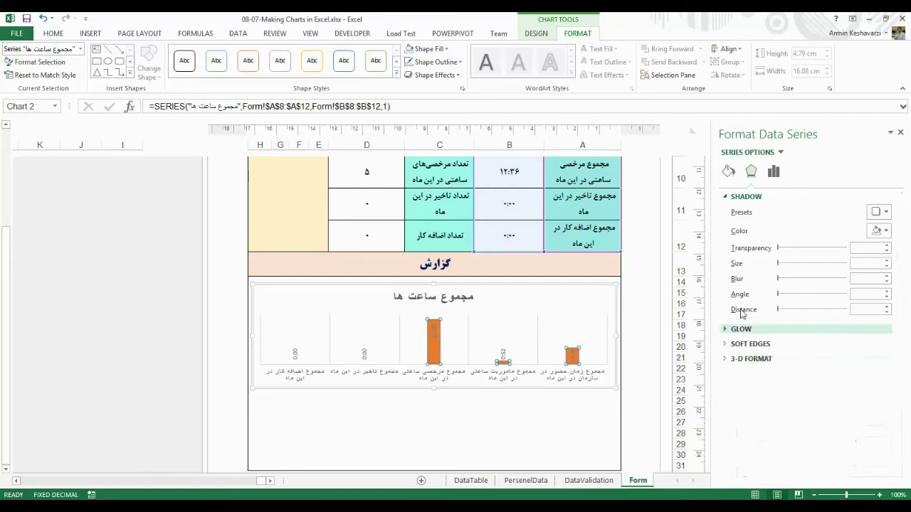
left_click(744, 197)
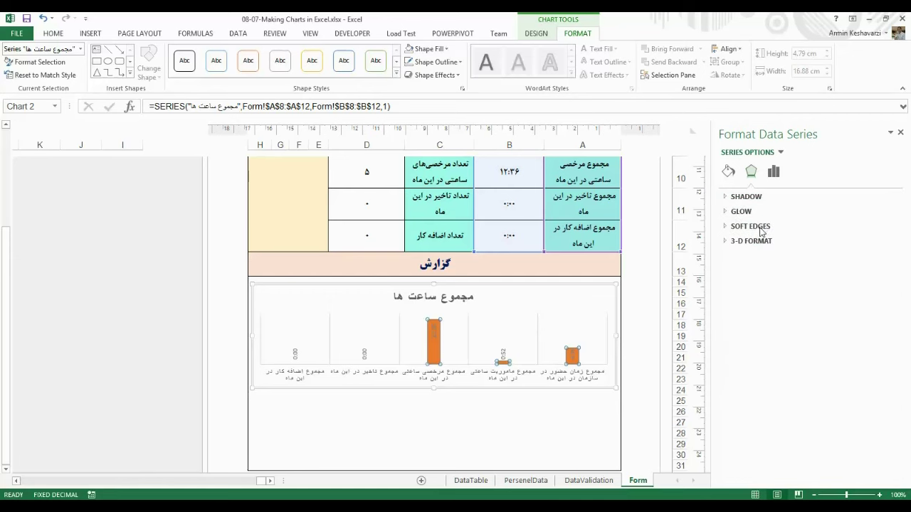
left_click(431, 75)
mouse_move(431, 96)
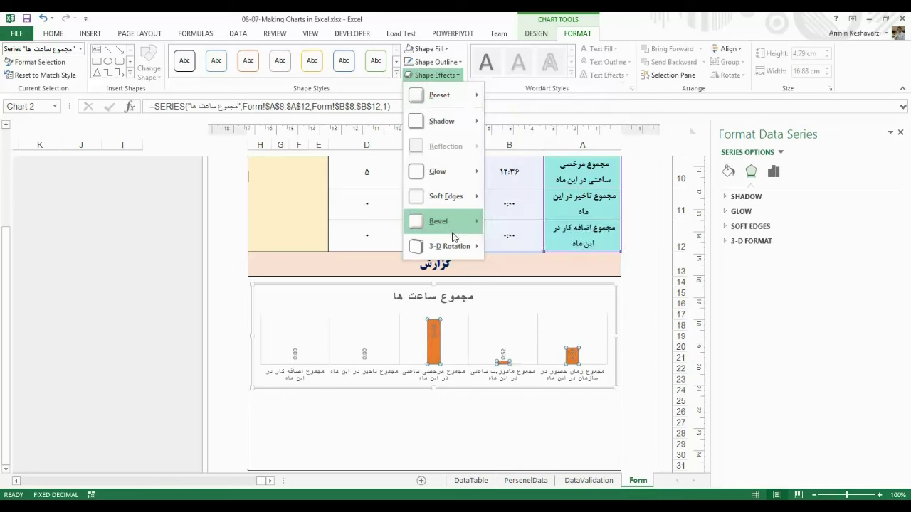
Apply an orange Glow Variation to the total-hours bars.
mouse_move(462, 230)
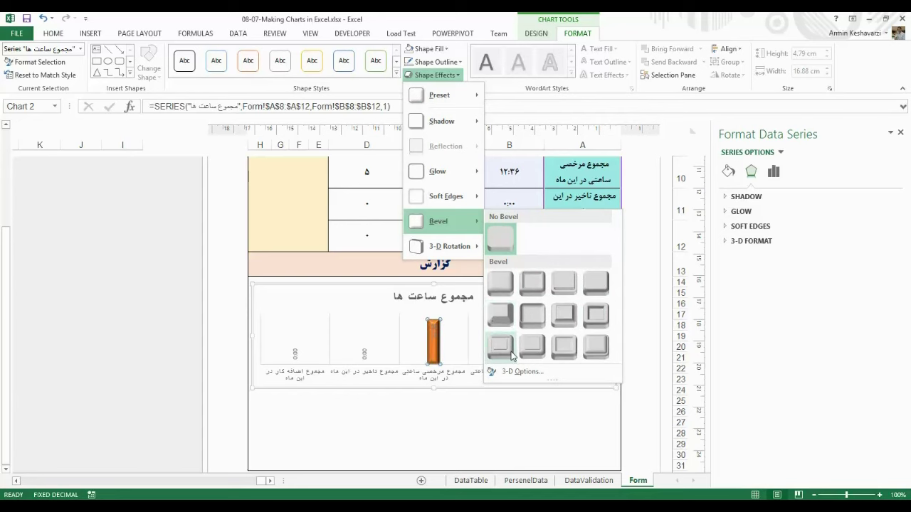
mouse_move(462, 246)
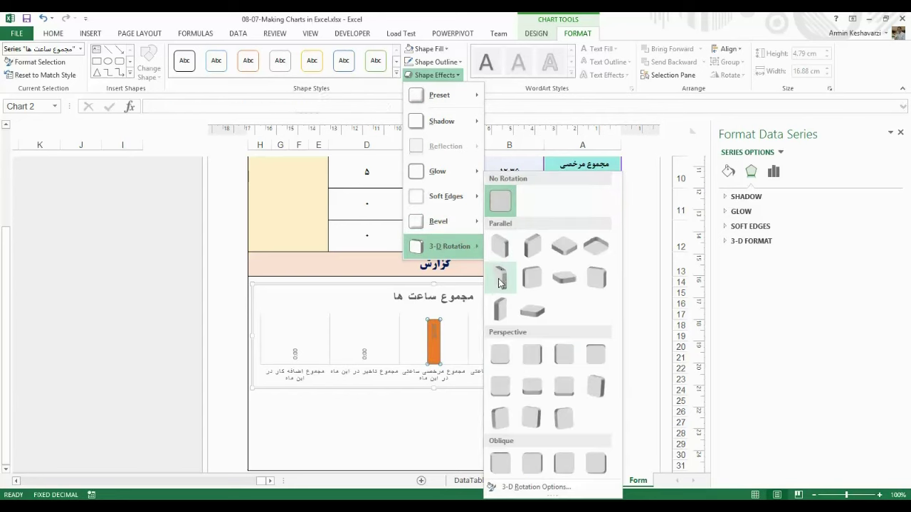
mouse_move(439, 171)
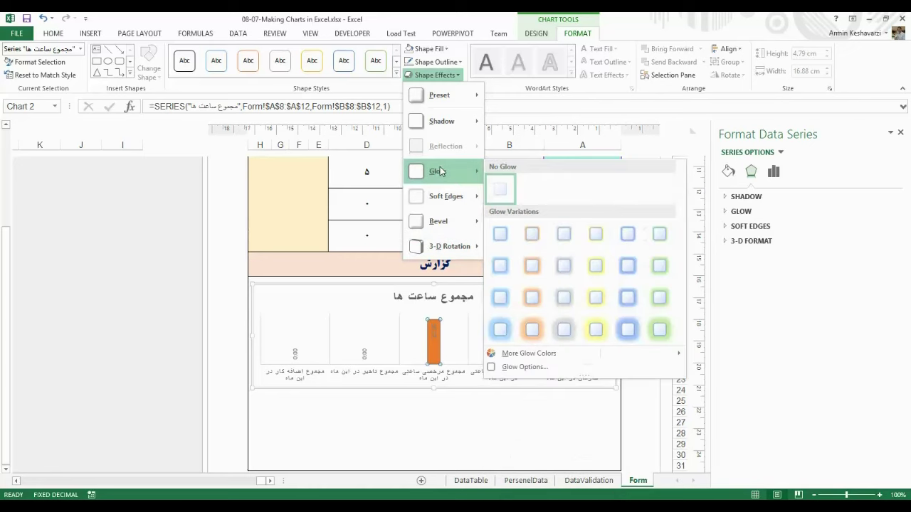
left_click(544, 240)
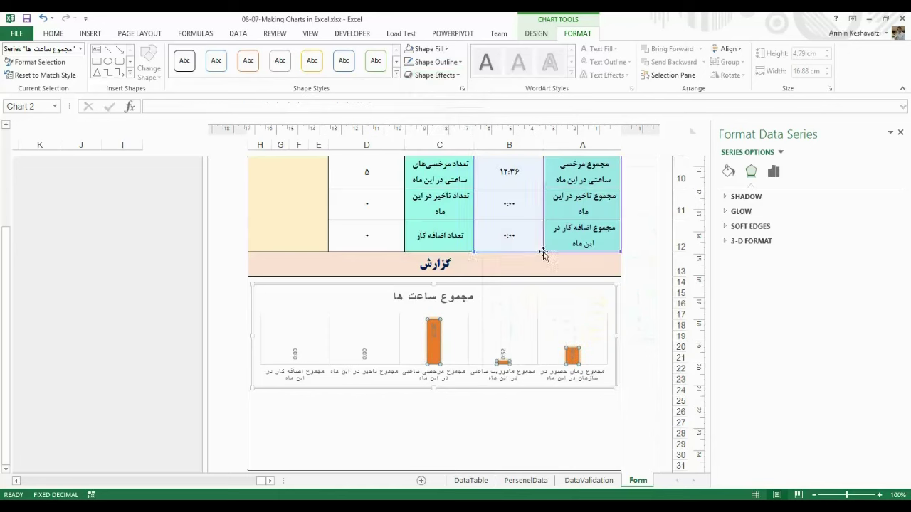
left_click(433, 339)
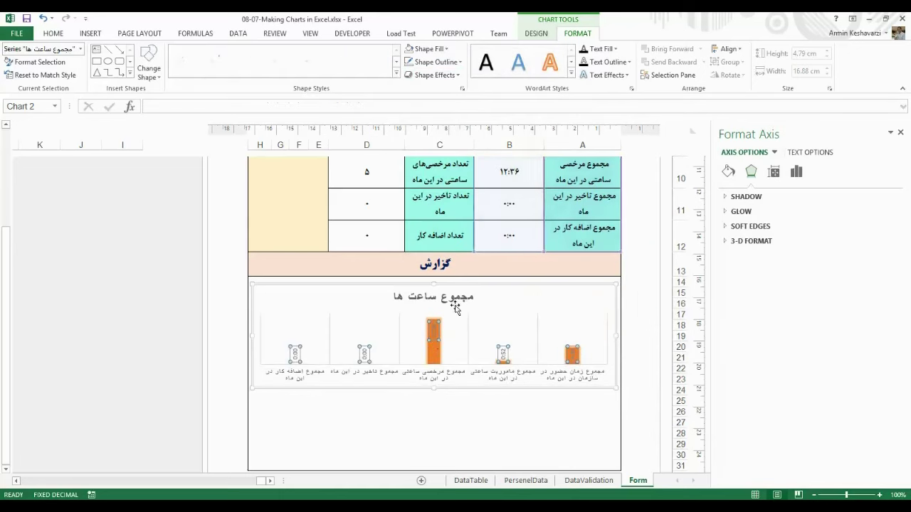
Glance at the Personnel-Management workbook, then return to 08-07-Making Charts in Excel.
mouse_move(269, 496)
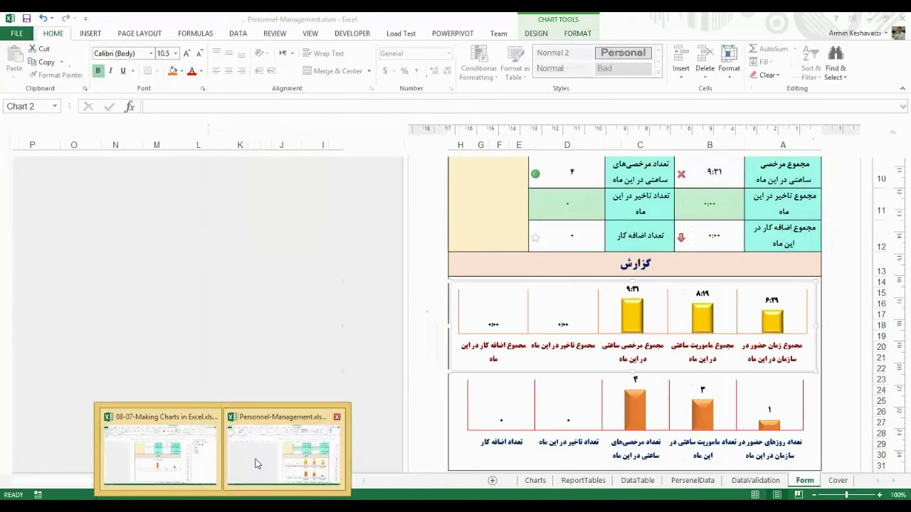
left_click(257, 464)
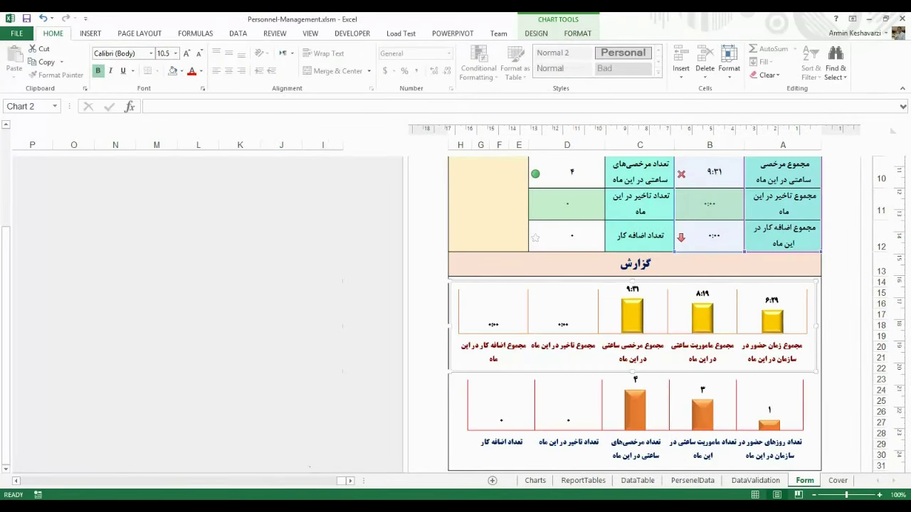
mouse_move(255, 486)
mouse_move(205, 496)
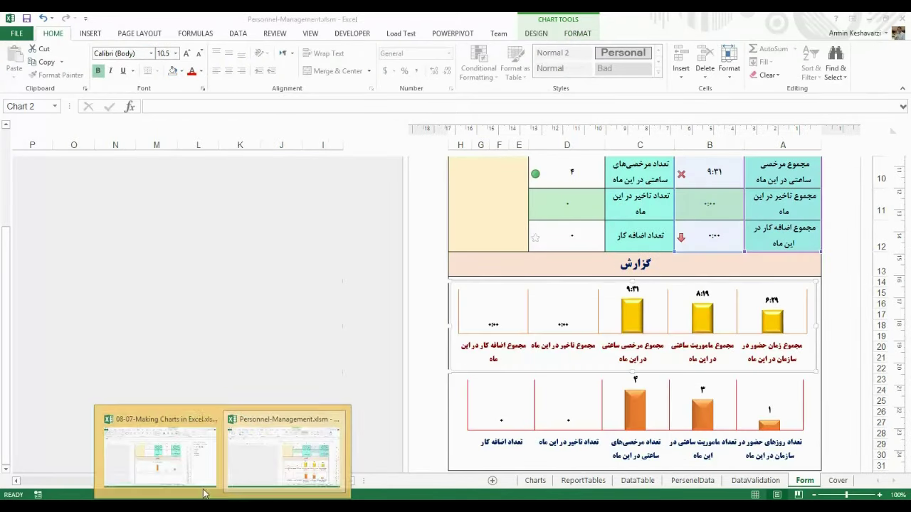
left_click(207, 445)
Give the total-hours bars the Preset 1 bevel shape effect.
left_click(434, 75)
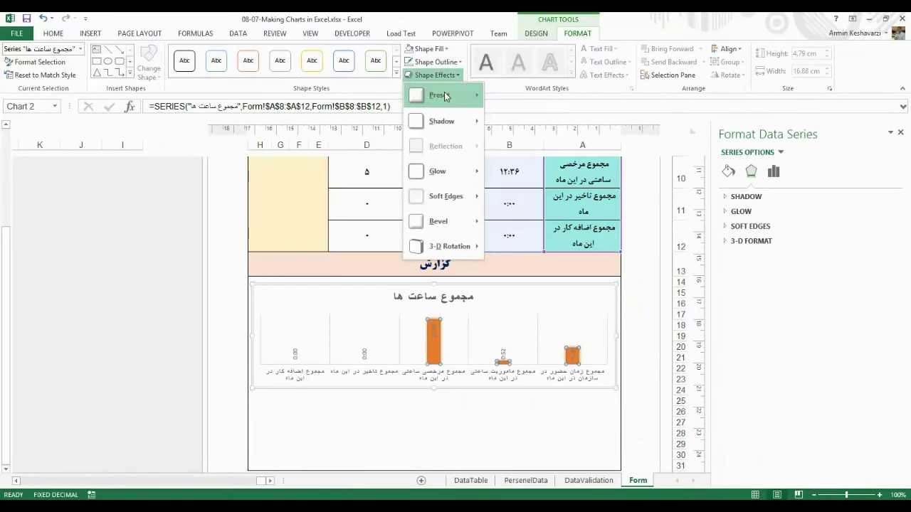
mouse_move(445, 96)
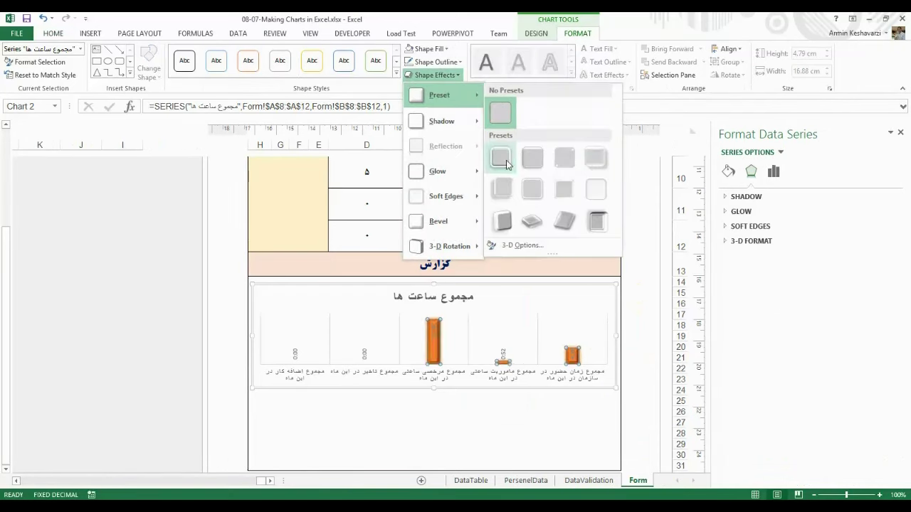
left_click(506, 189)
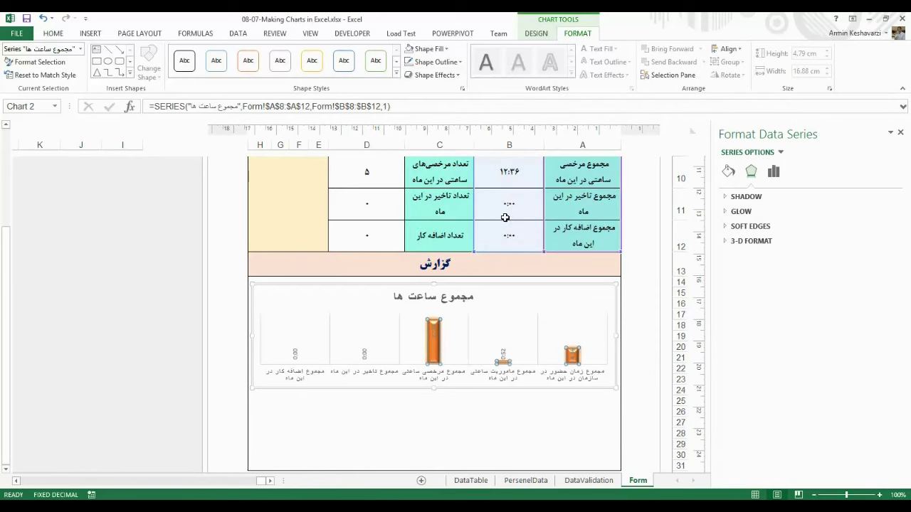
left_click(502, 381)
Review the bars' Glow, Shadow, Soft Edges and top and bottom bevel settings without changes.
left_click(434, 359)
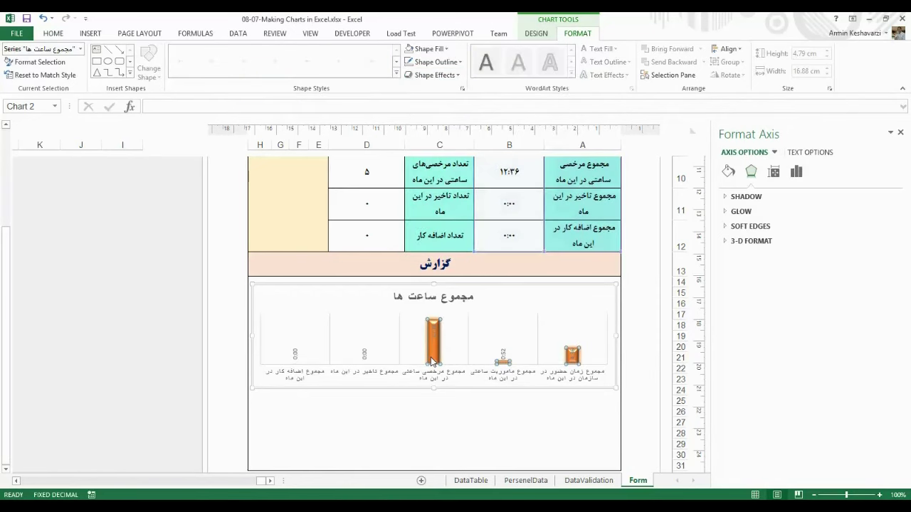
left_click(784, 212)
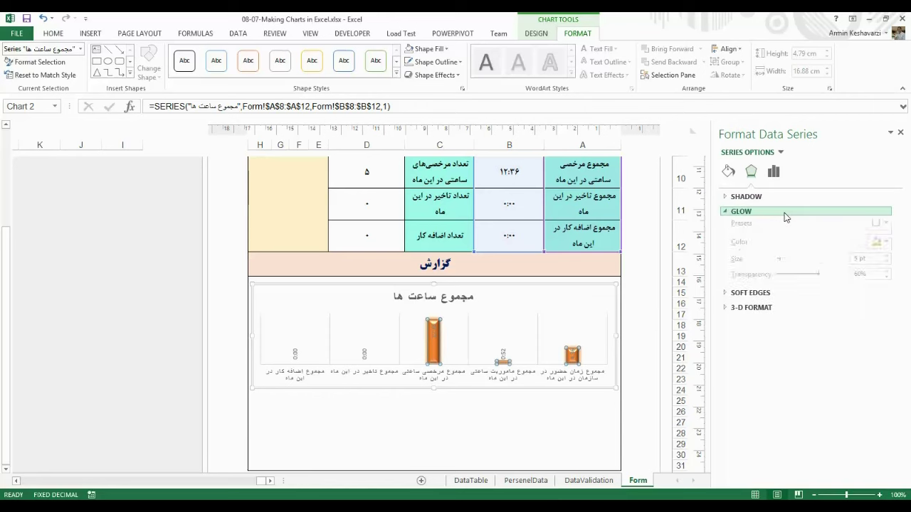
left_click(784, 212)
left_click(786, 214)
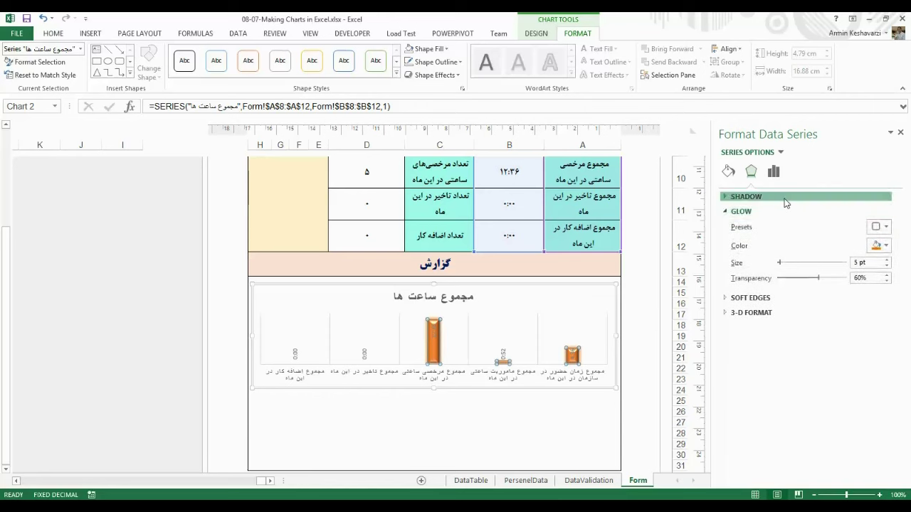
left_click(785, 198)
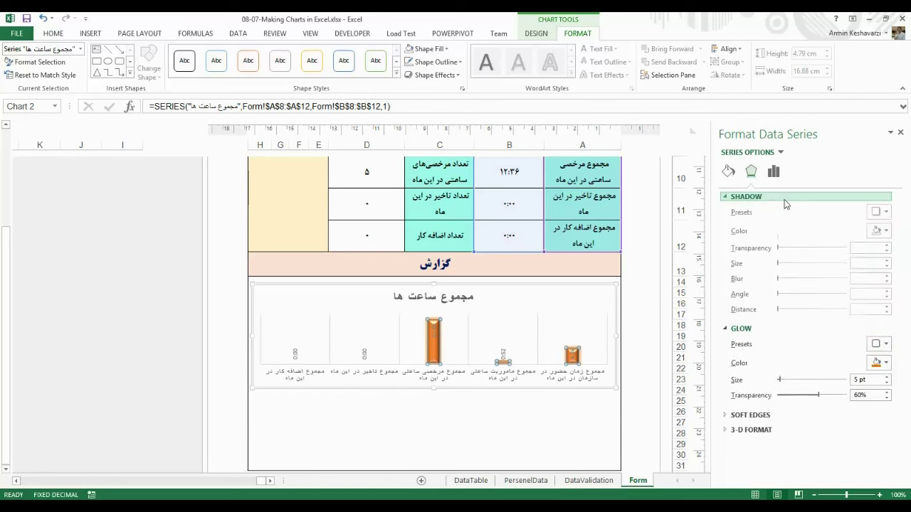
left_click(790, 416)
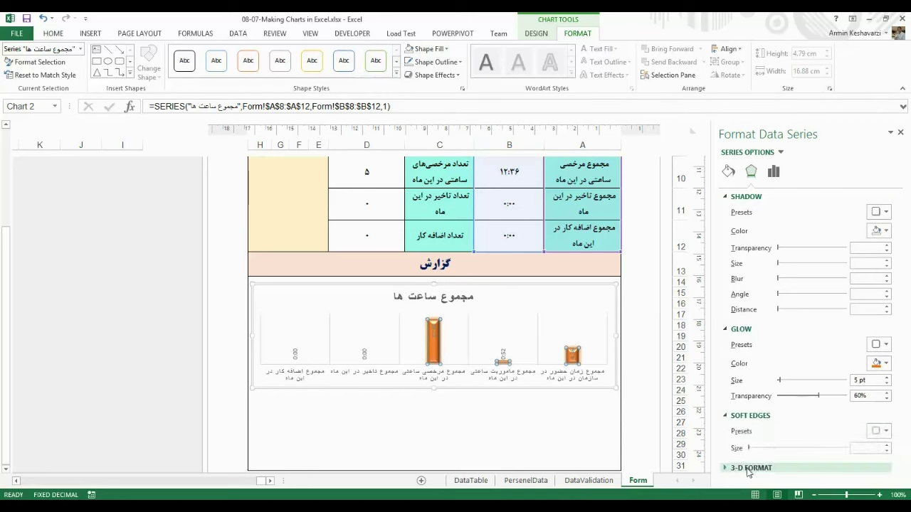
left_click_drag(901, 261, 908, 368)
left_click(765, 303)
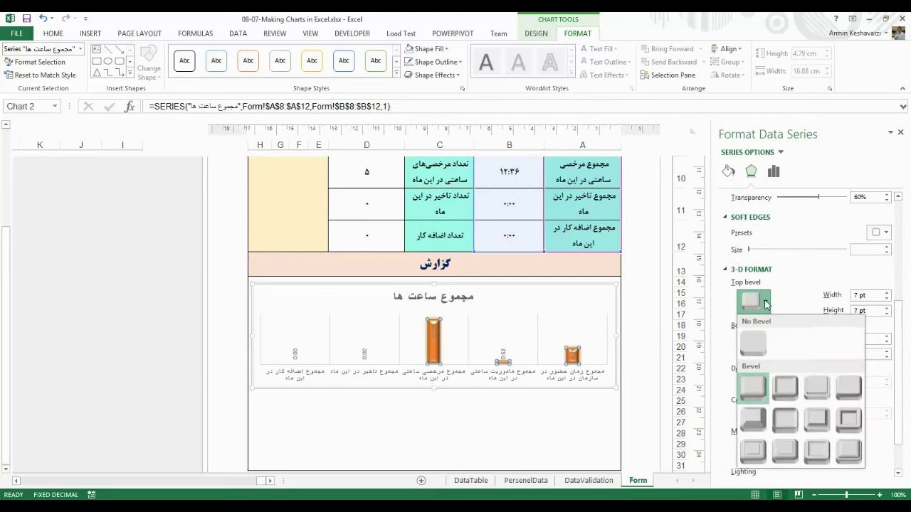
left_click(778, 302)
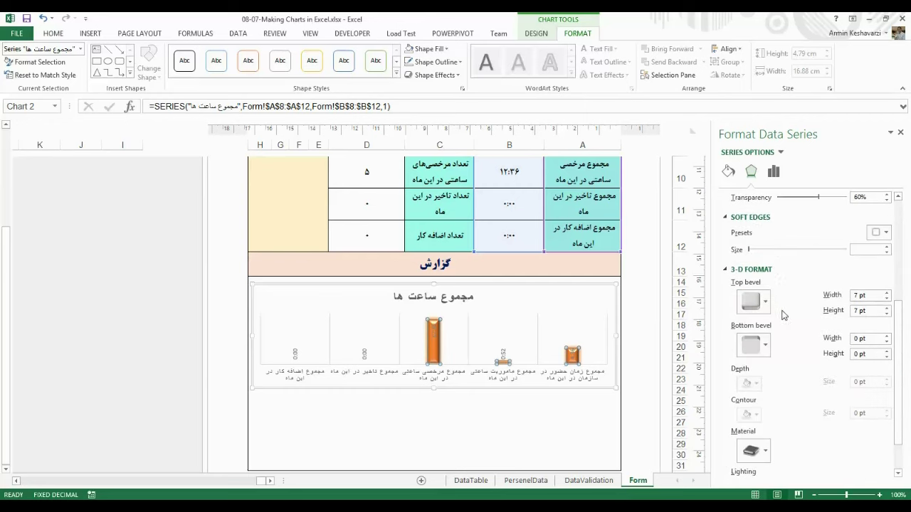
left_click(769, 354)
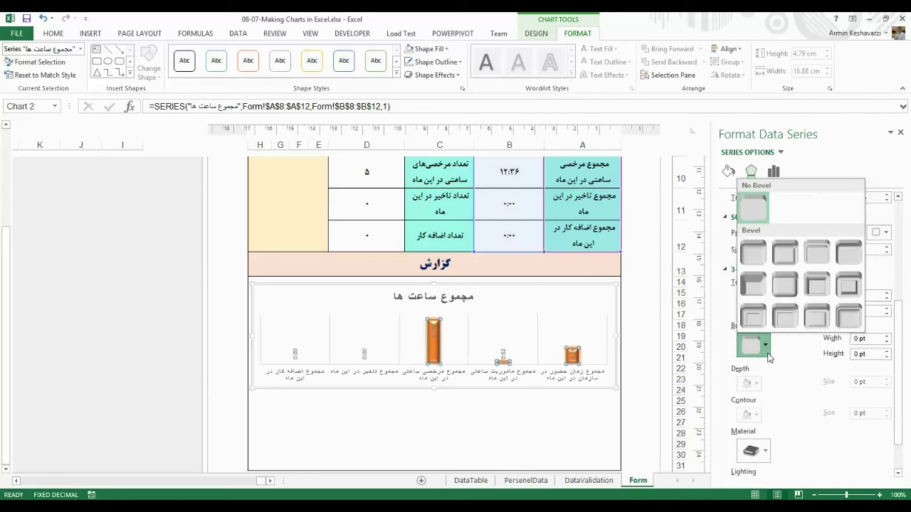
left_click(767, 346)
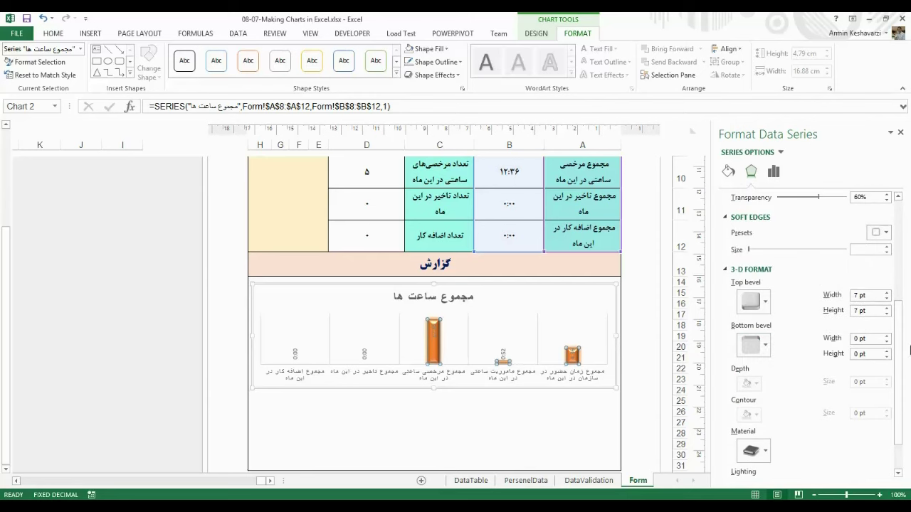
scroll(903, 352, "down", 2)
Set the columns' 3-D material to Dark Edge and lighting to a Warm preset.
left_click(762, 413)
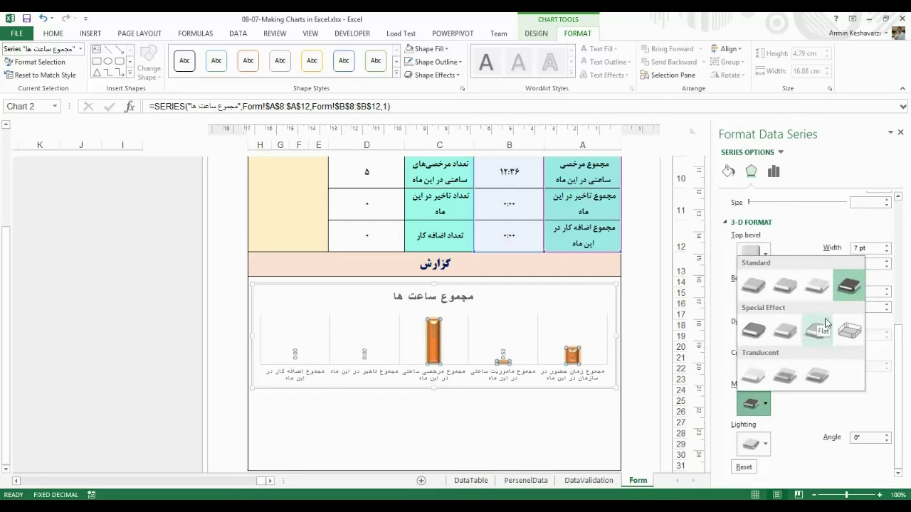
left_click(847, 332)
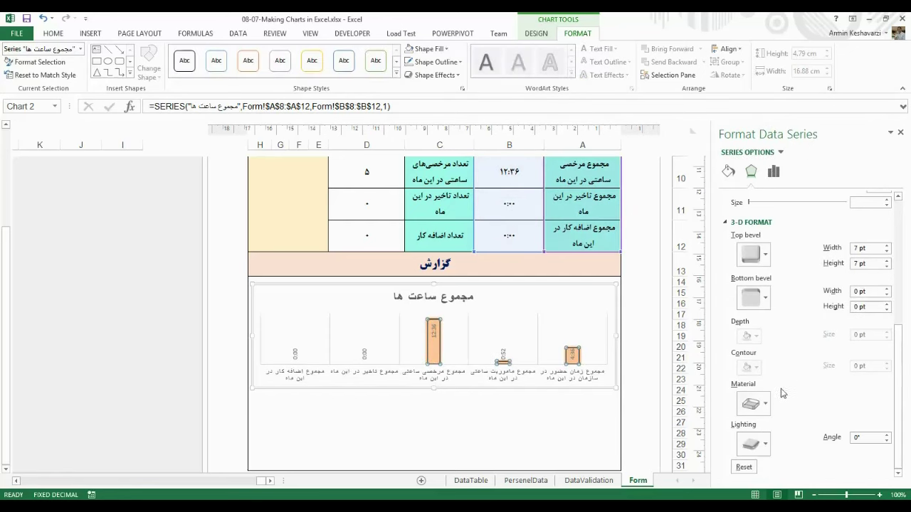
left_click(753, 403)
left_click(752, 330)
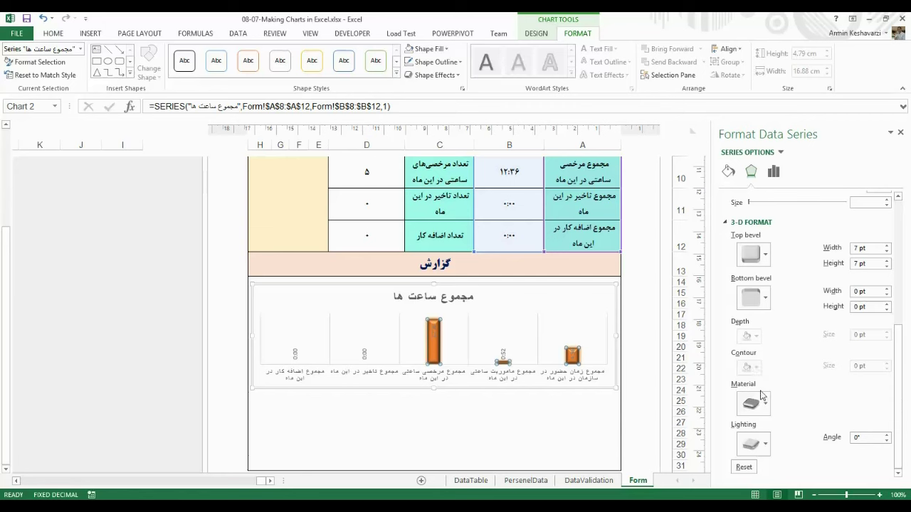
left_click(753, 444)
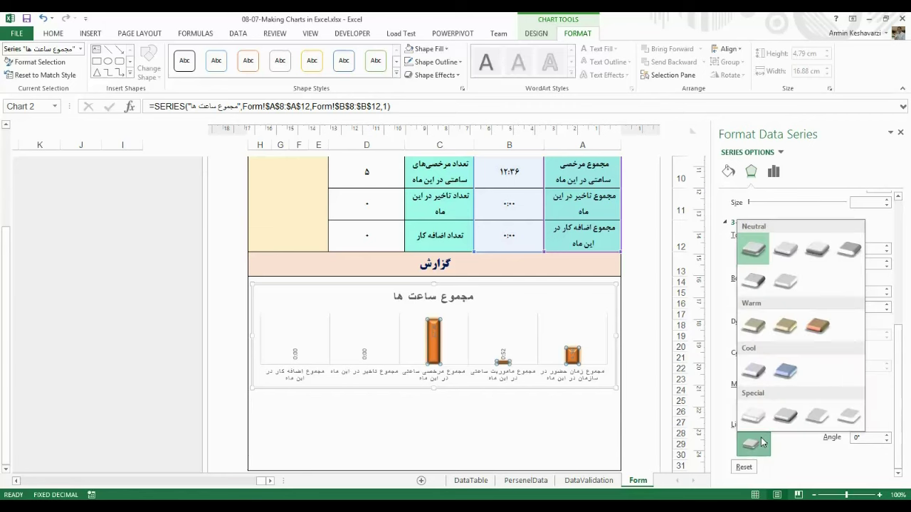
left_click(822, 325)
left_click(487, 375)
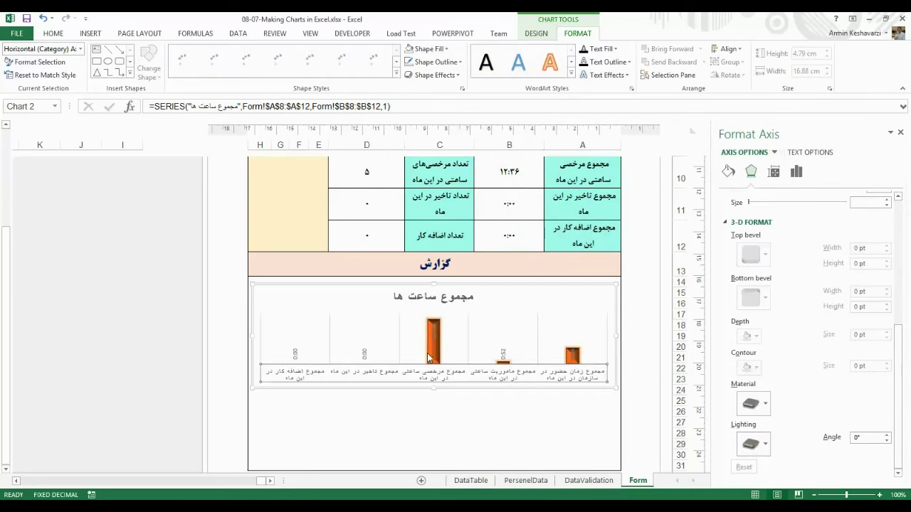
Select the tallest column on its own and preview the other open workbook windows.
left_click(441, 355)
left_click(441, 354)
left_click(434, 349)
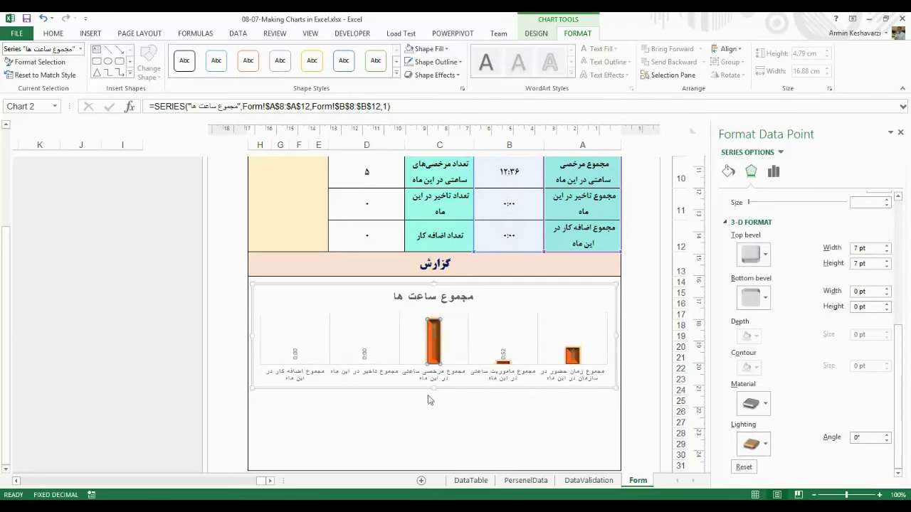
left_click(246, 477)
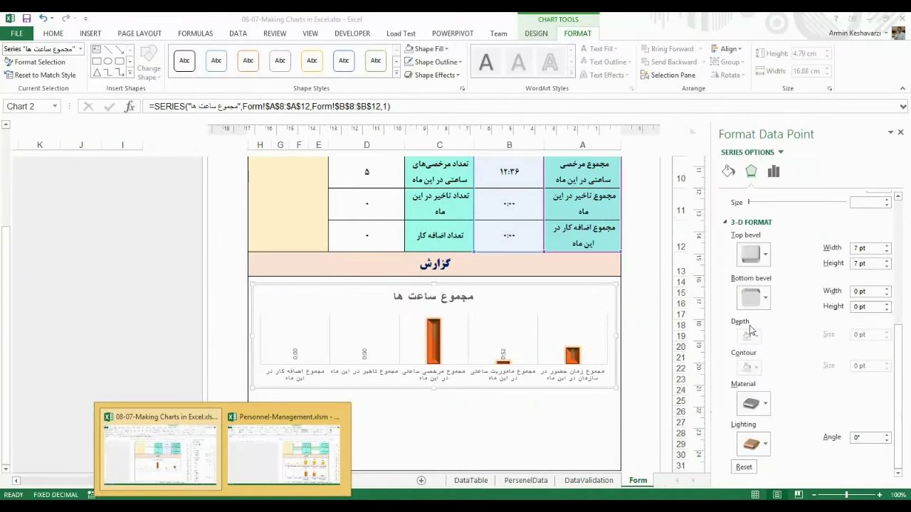
Try a partly transparent shadow on the column, undo it, and select the horizontal axis.
left_click(898, 197)
left_click_drag(899, 197, 899, 197)
left_click(899, 197)
left_click_drag(779, 249, 798, 250)
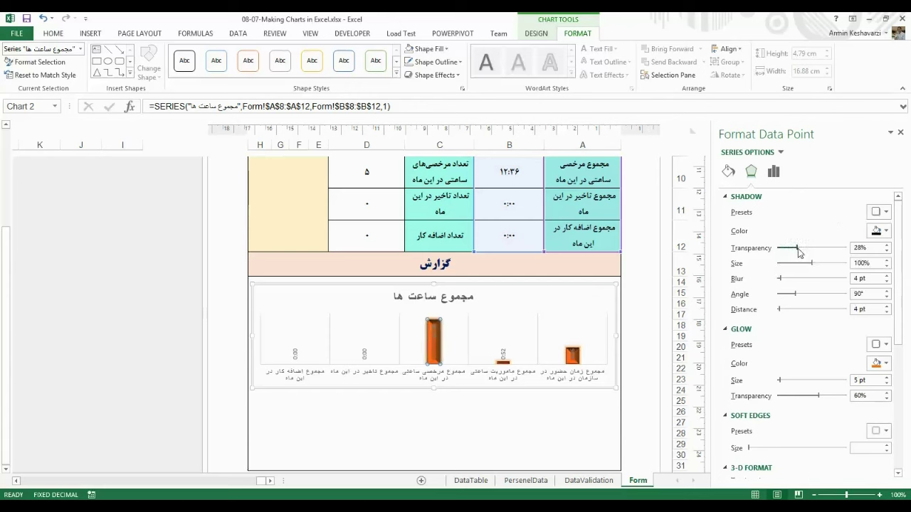
key("ctrl+z")
left_click(769, 203)
left_click(765, 205)
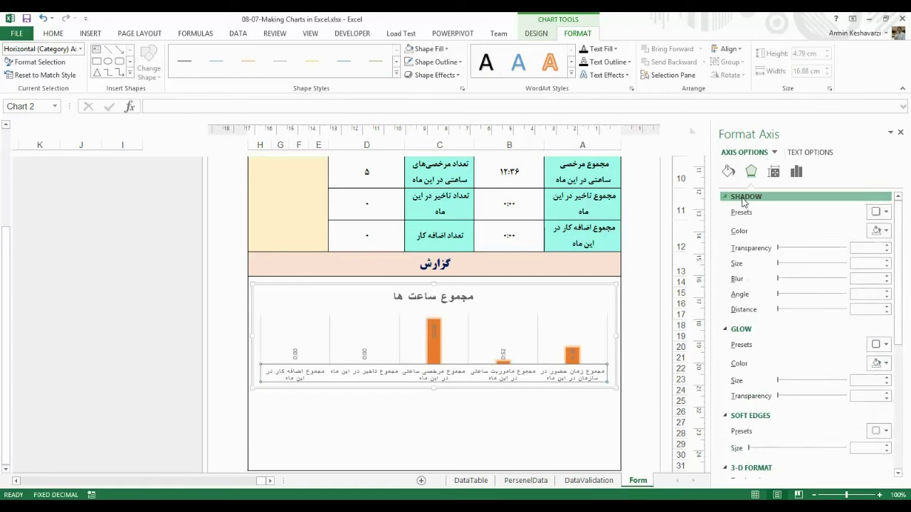
Try a solid blue fill on the category axis labels, undo it, and reselect the column series.
left_click(740, 198)
left_click(741, 212)
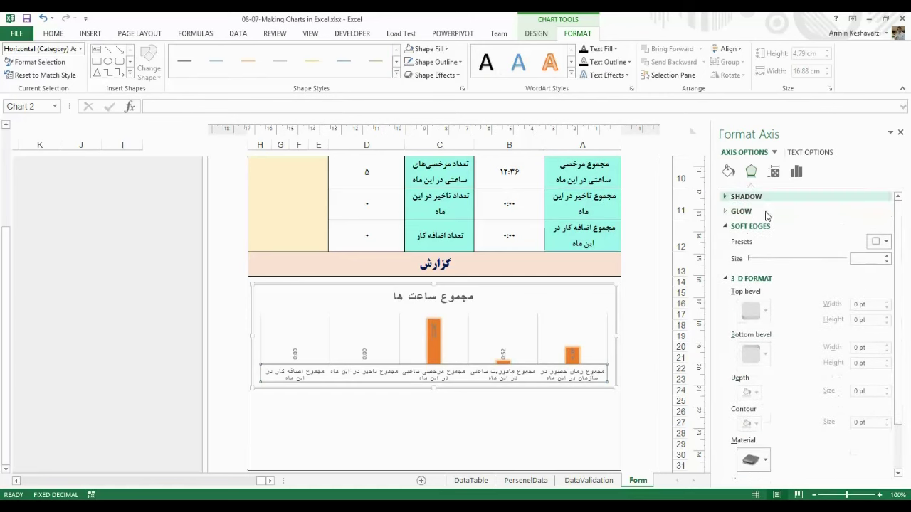
left_click(728, 172)
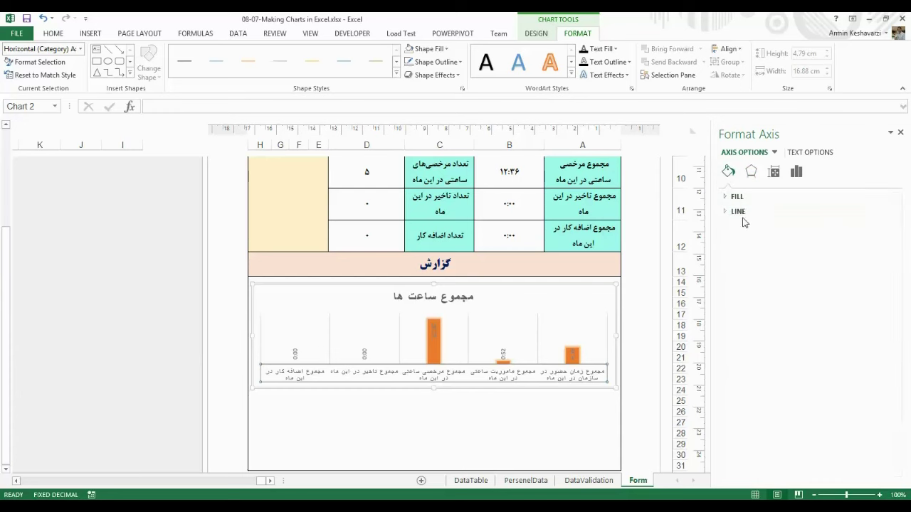
left_click(738, 198)
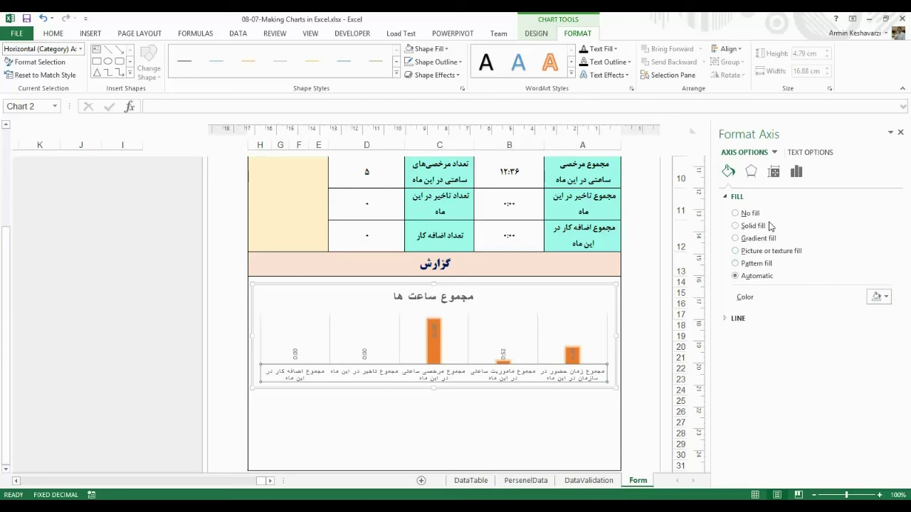
left_click(763, 226)
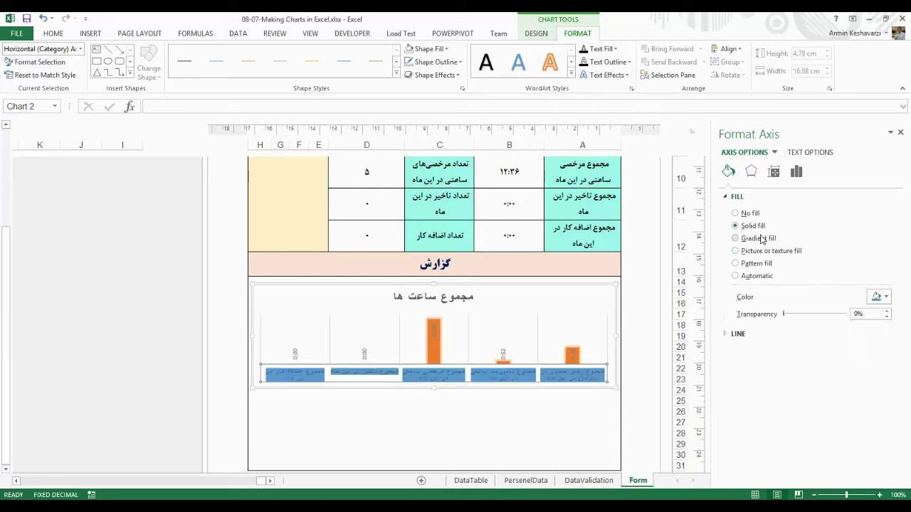
key("ctrl+z")
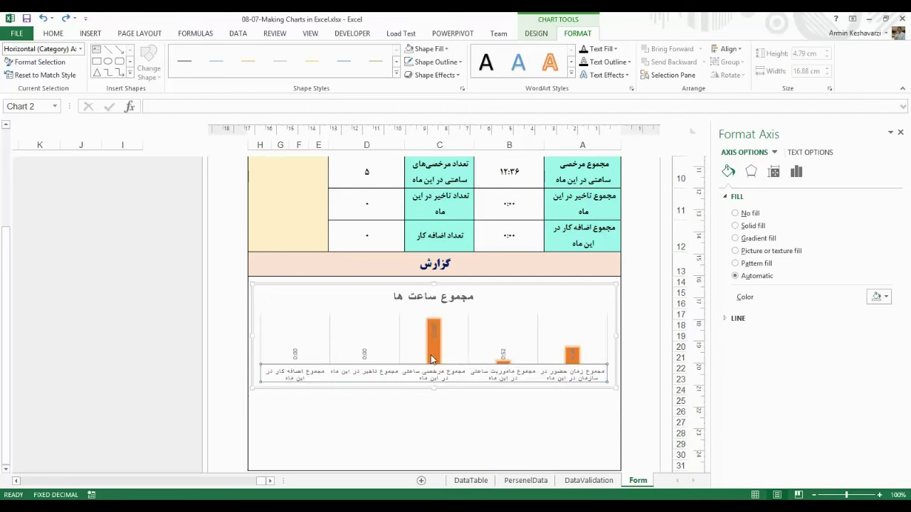
left_click(435, 357)
Give the columns a solid orange fill, trying different transparency levels before leaving them nearly opaque.
left_click(760, 227)
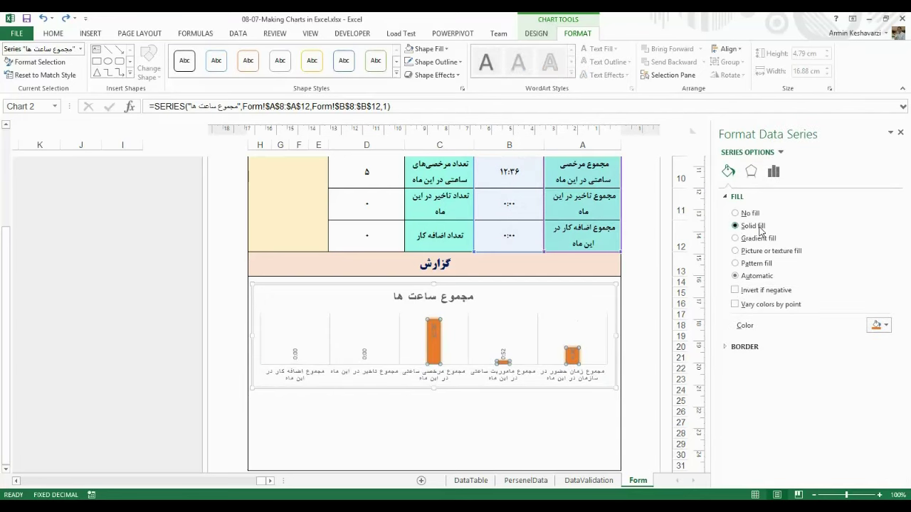
left_click(886, 325)
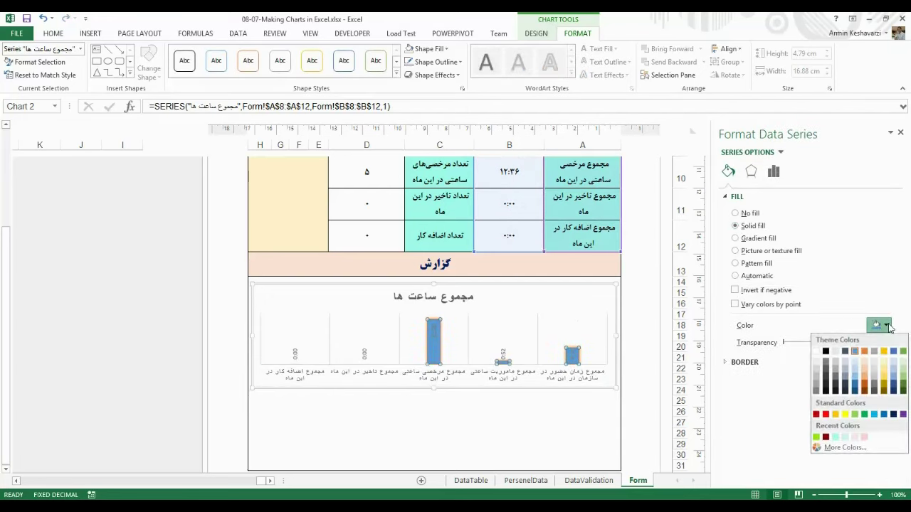
left_click(863, 352)
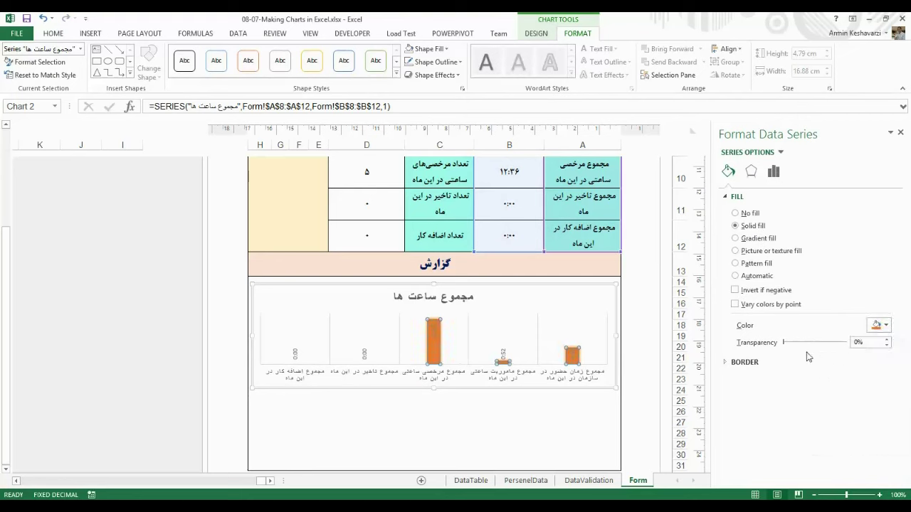
left_click_drag(783, 343, 807, 343)
left_click_drag(809, 347, 845, 343)
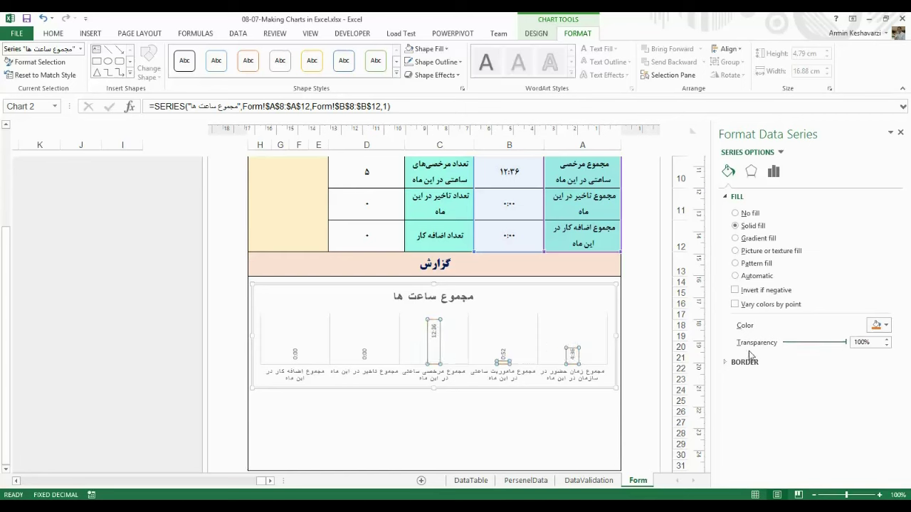
left_click_drag(845, 344, 789, 354)
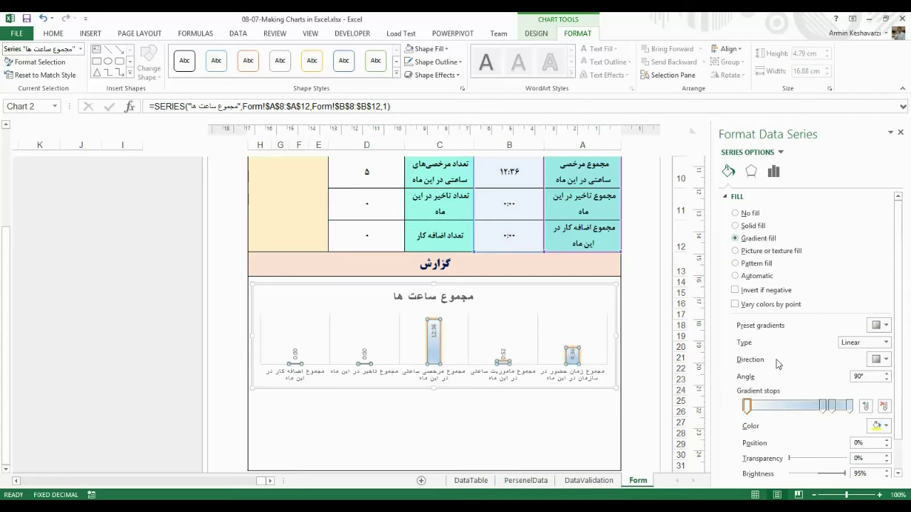
Apply the orange radial gradient preset and make its middle stop light gold.
left_click(881, 325)
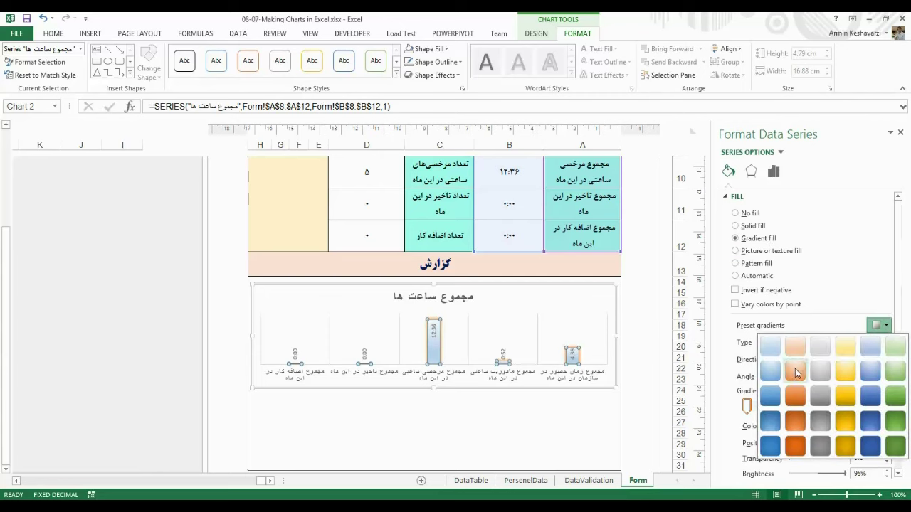
left_click(795, 371)
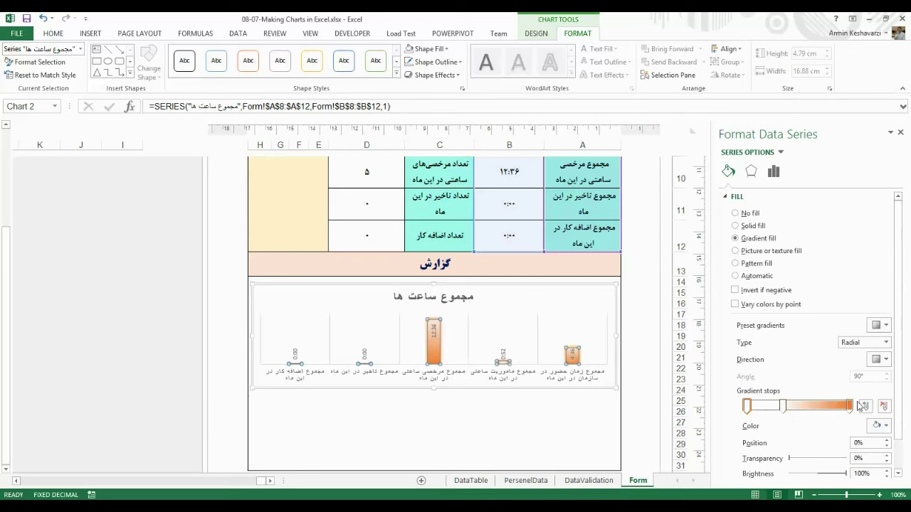
left_click(782, 406)
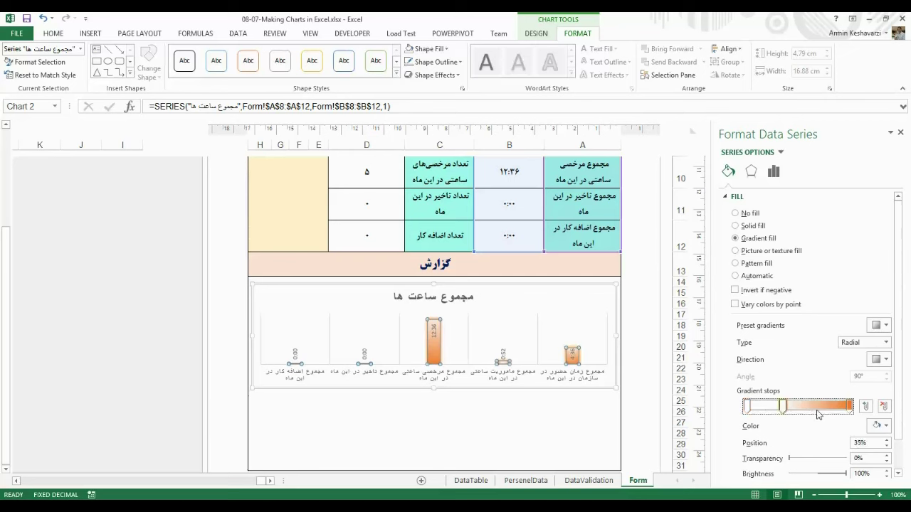
left_click(882, 425)
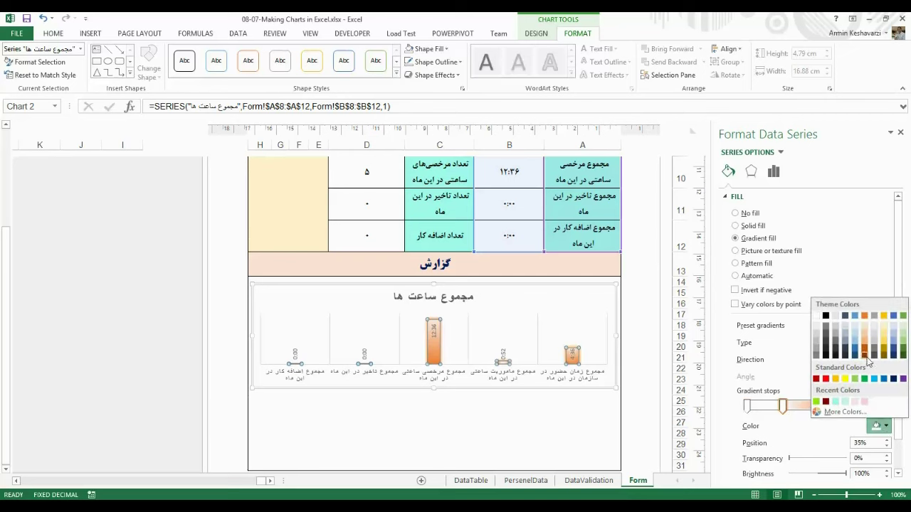
left_click(883, 337)
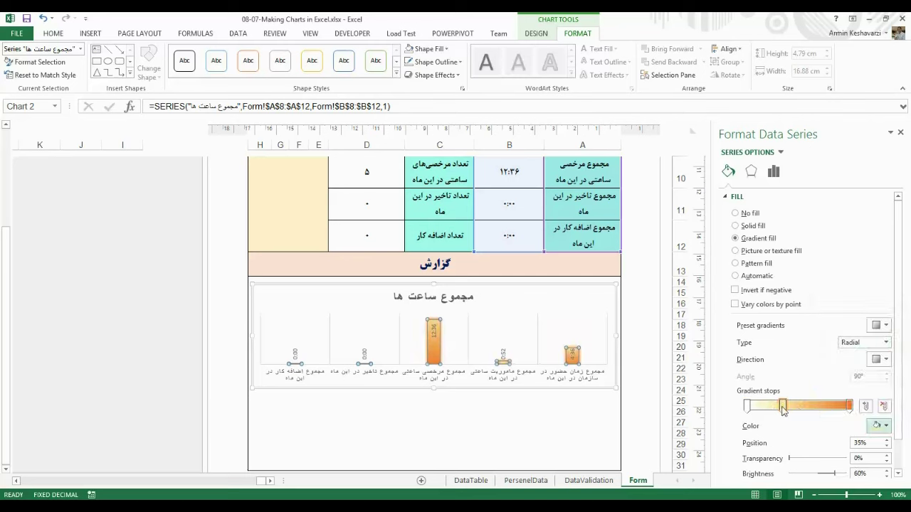
Reselect the total-hours series and bring up its series overlap and gap width settings.
left_click(476, 357)
left_click(438, 356)
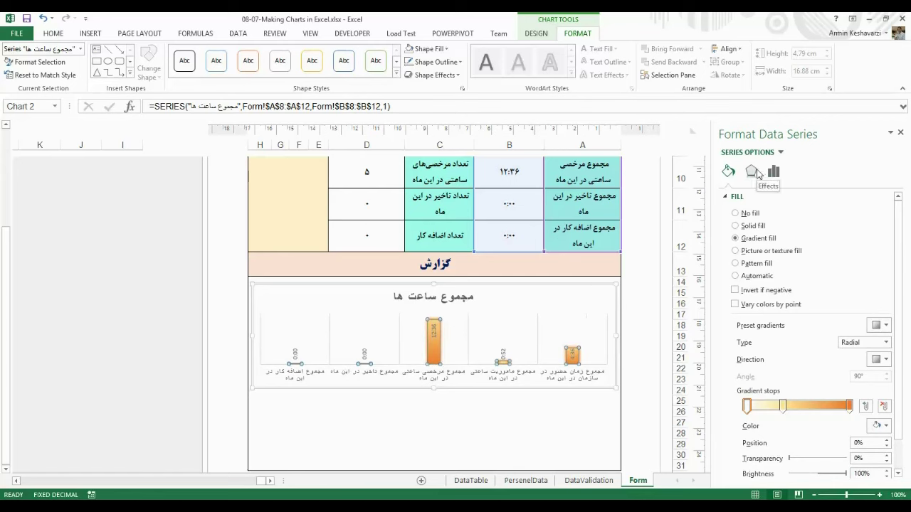
left_click(752, 171)
left_click(728, 171)
left_click(750, 172)
left_click(727, 173)
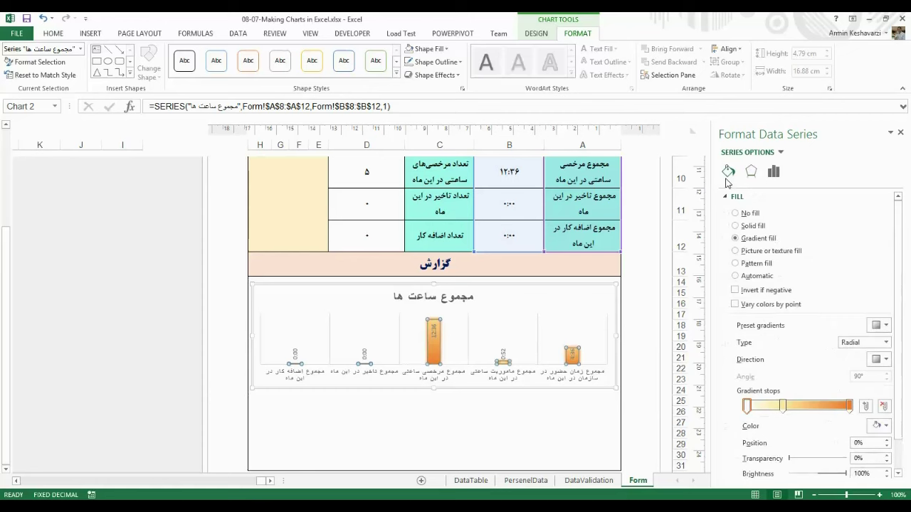
left_click(776, 172)
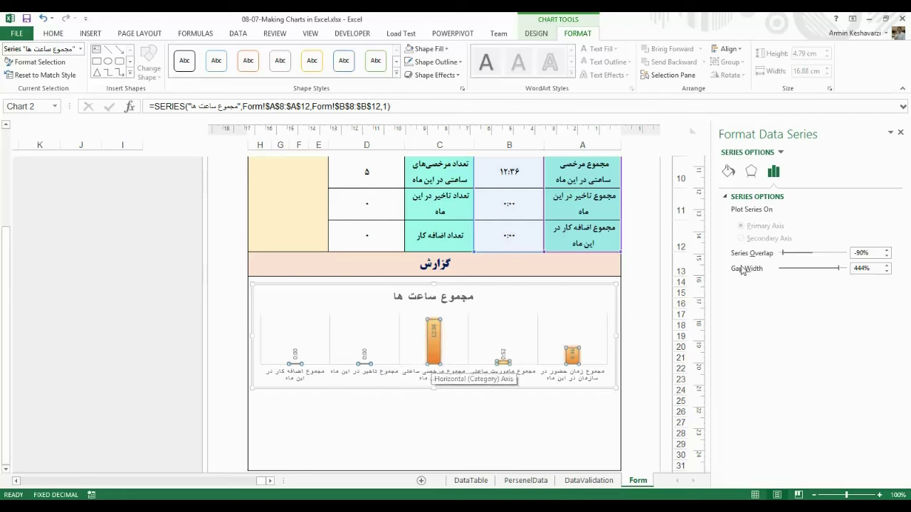
Set series overlap to about -4% and gap width to 0% so the columns touch.
left_click_drag(780, 256, 800, 256)
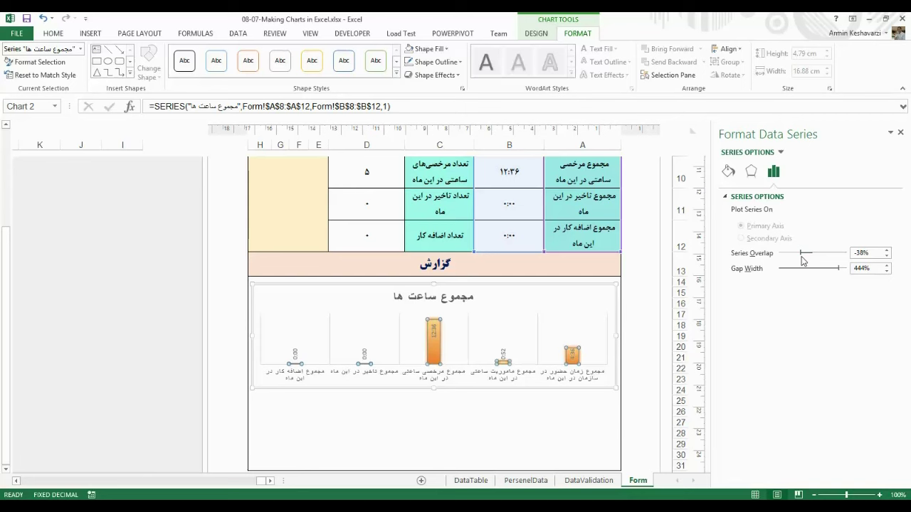
left_click_drag(808, 258, 815, 259)
left_click_drag(815, 257, 815, 258)
left_click_drag(839, 270, 808, 274)
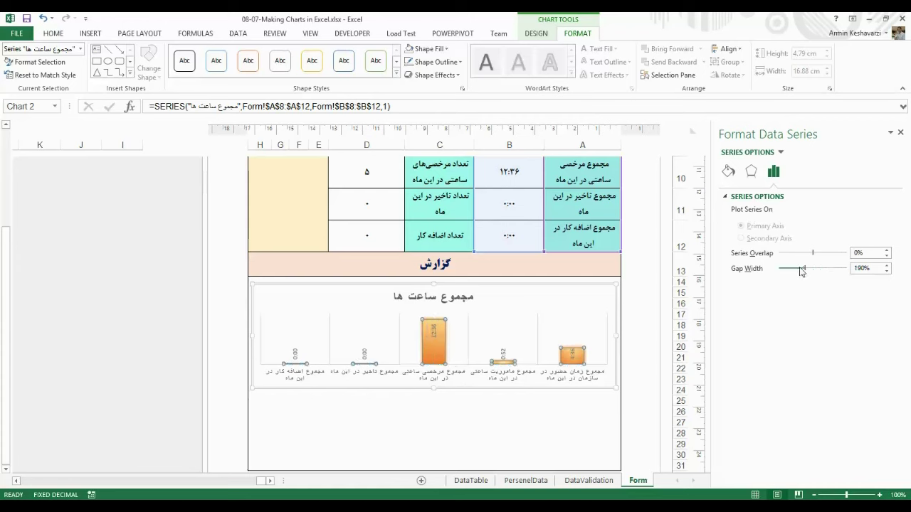
left_click_drag(802, 271, 770, 276)
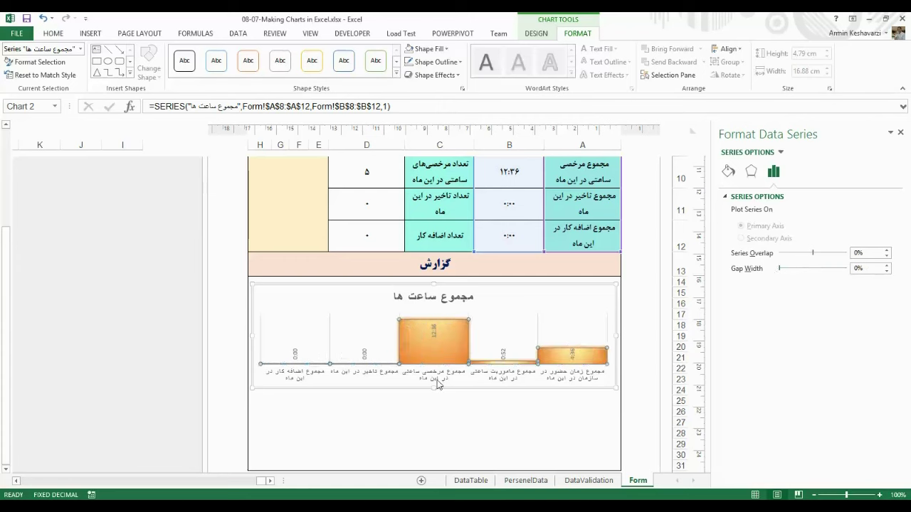
left_click(481, 363)
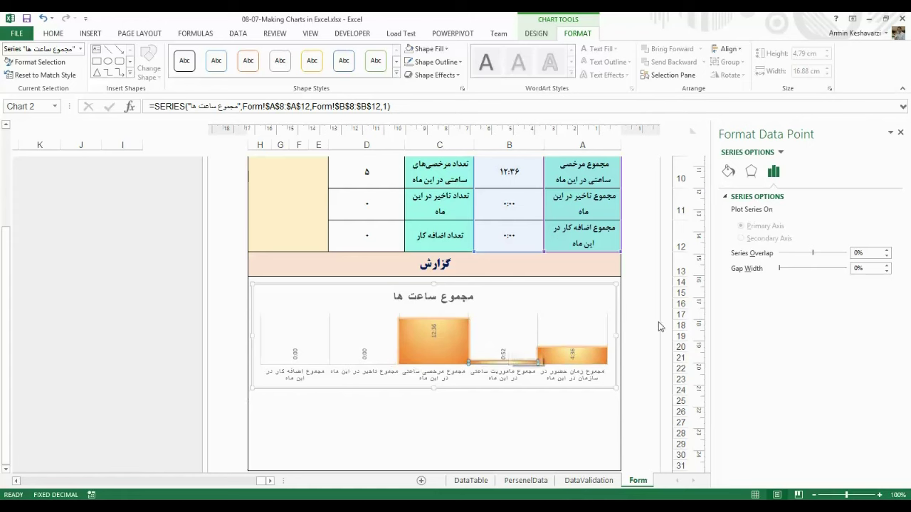
mouse_move(780, 270)
left_mouse_down()
mouse_move(824, 249)
mouse_move(814, 263)
left_mouse_up()
mouse_move(234, 500)
left_click(285, 445)
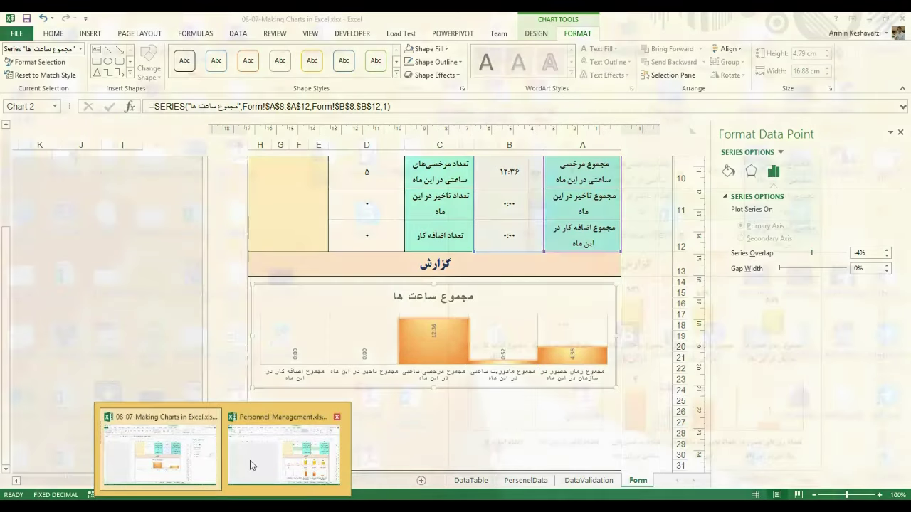
left_click(535, 481)
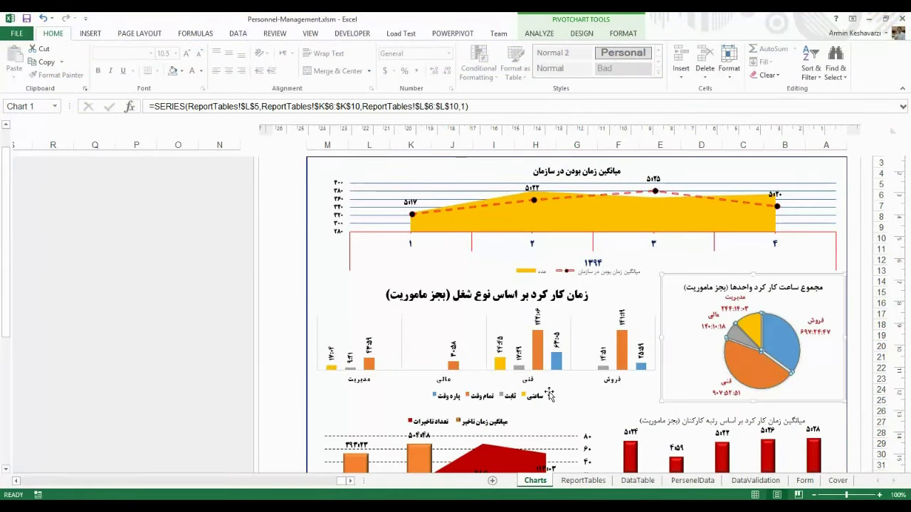
left_click(525, 461)
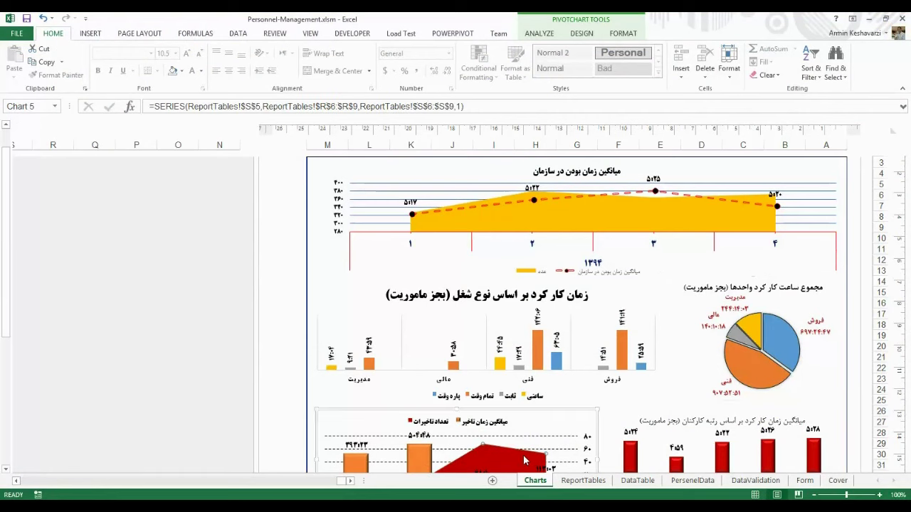
scroll(7, 214, "down", 2)
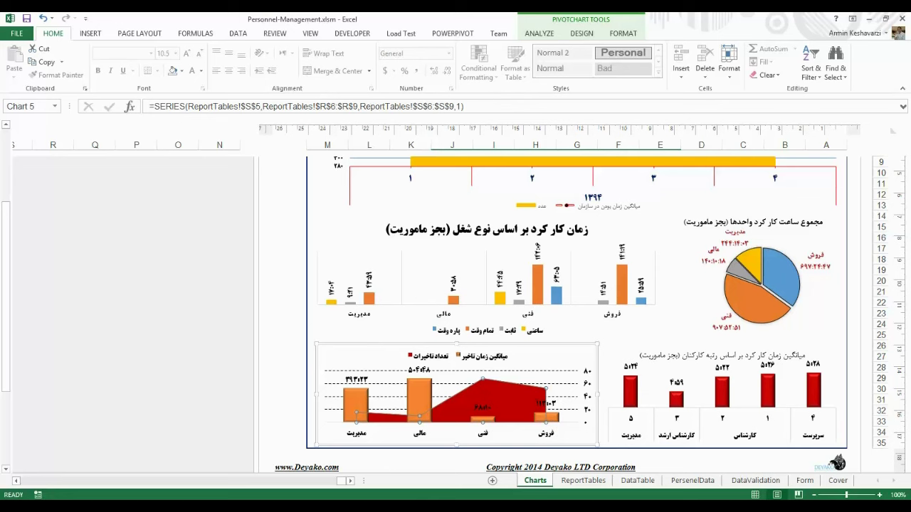
left_click(221, 469)
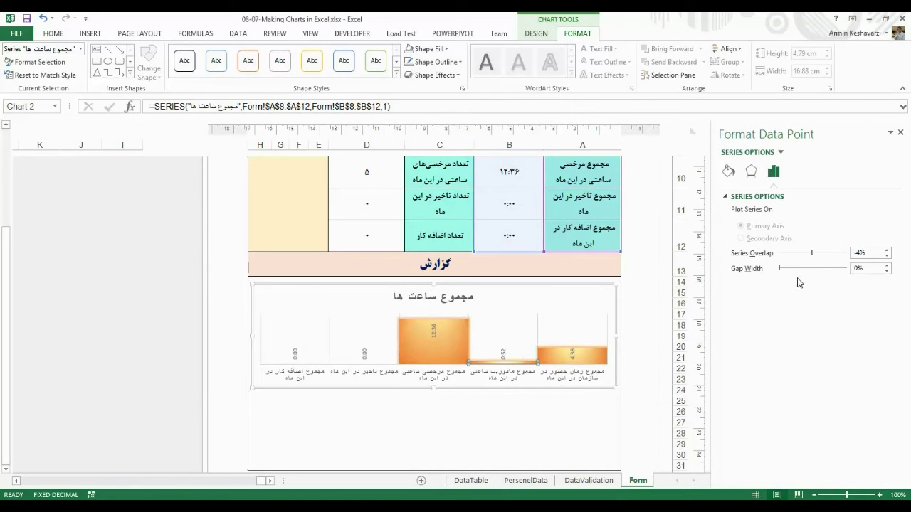
Lower the series overlap and set gap width to 88%, showing the Fill & Line settings.
left_click_drag(809, 255, 797, 260)
mouse_move(781, 272)
left_mouse_down()
mouse_move(804, 268)
mouse_move(791, 270)
left_mouse_up()
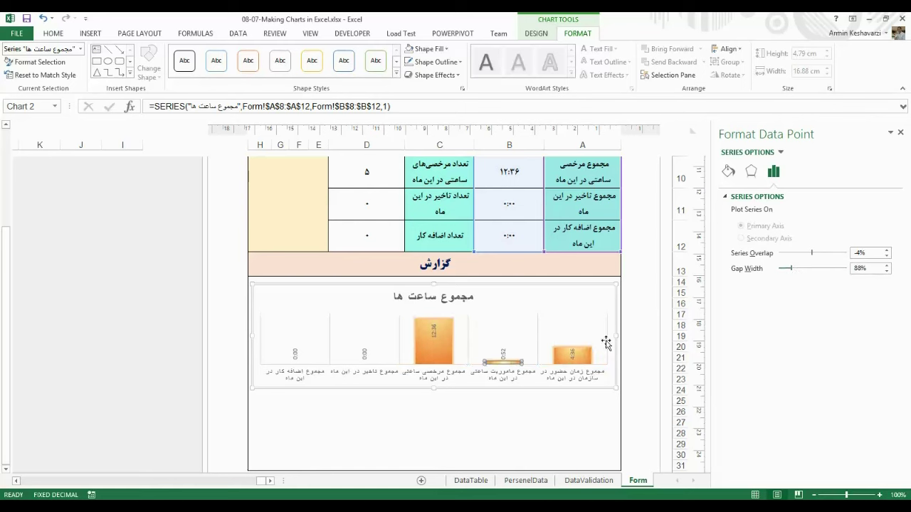
left_click(728, 172)
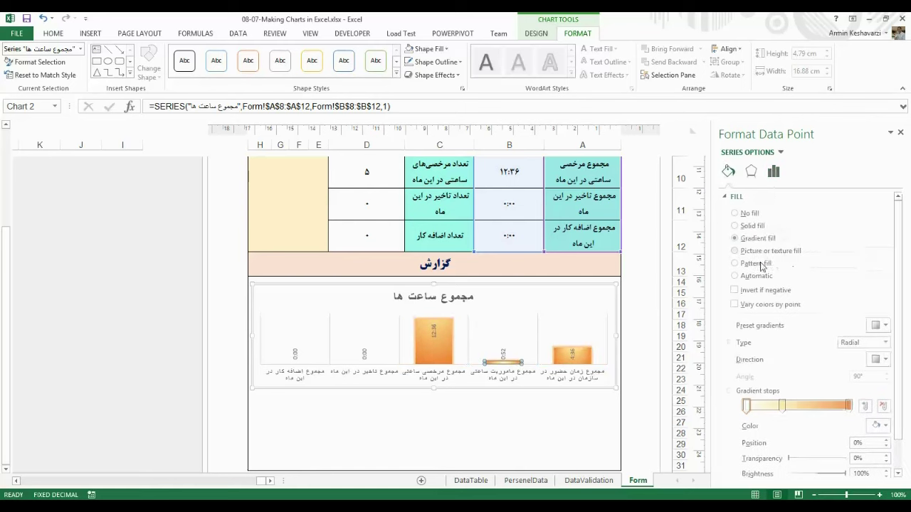
Give the selected 0:52 column a solid black outline and thicken it.
left_click(736, 196)
left_click(744, 211)
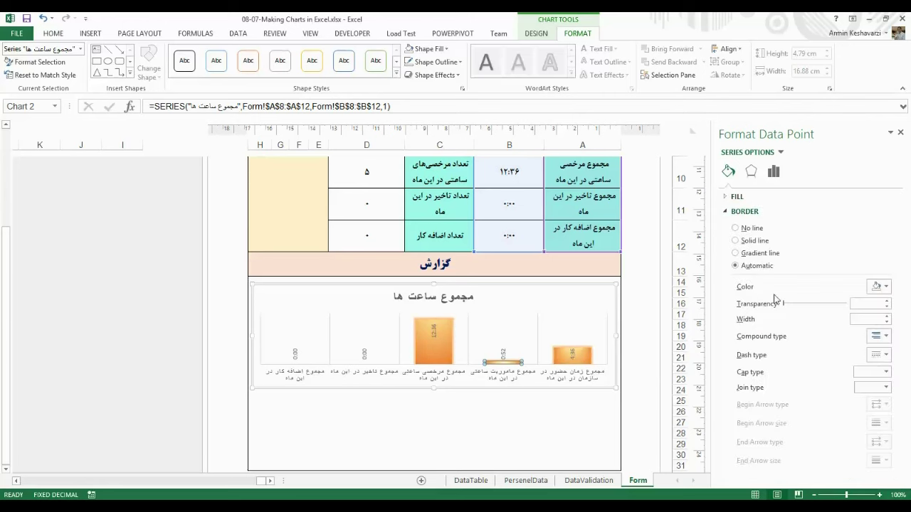
left_click(759, 242)
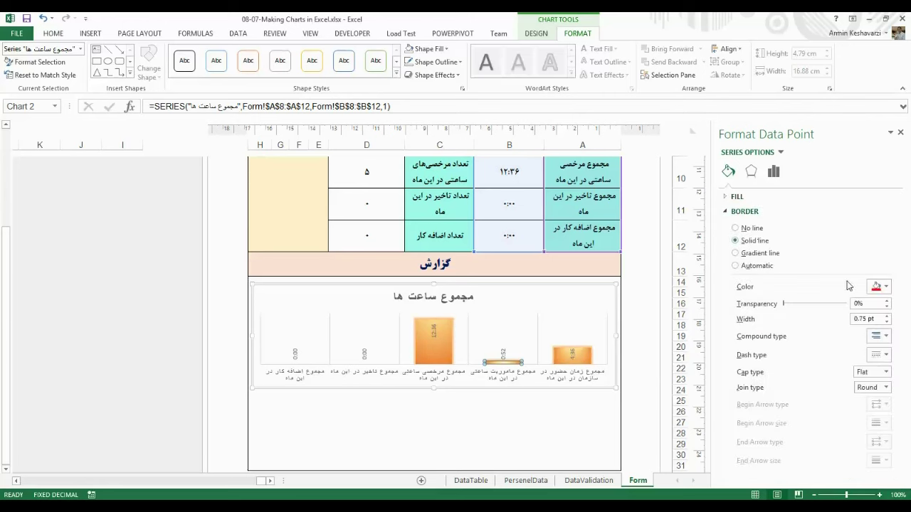
left_click(885, 286)
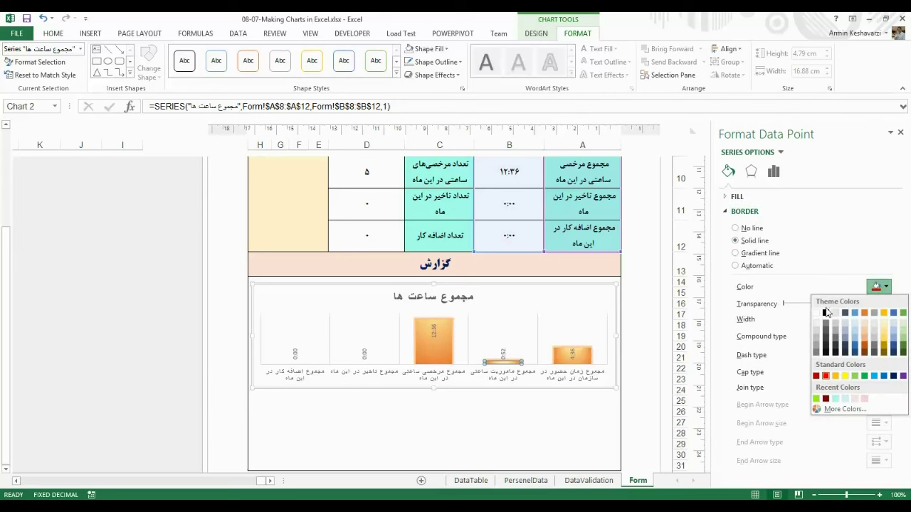
left_click(826, 312)
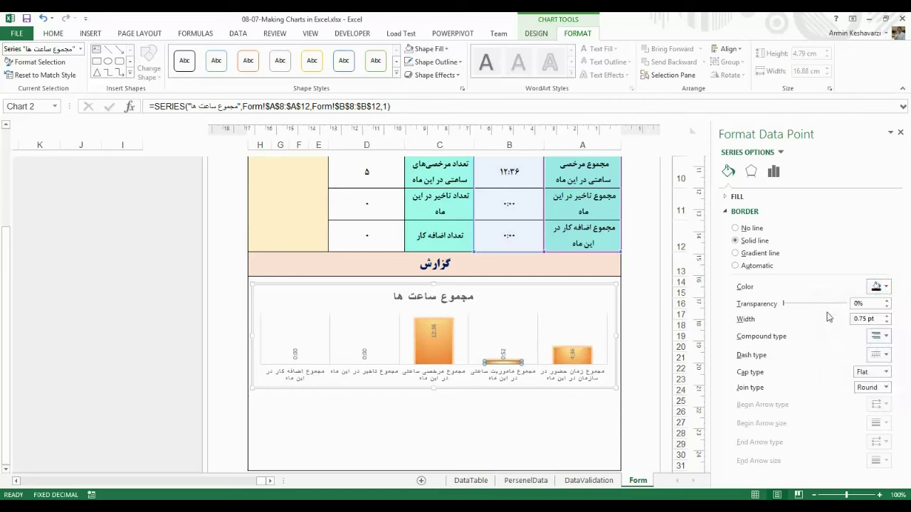
left_click(886, 316)
left_click(886, 317)
left_click(886, 317)
left_click(887, 316)
Reselect the whole column series and give all columns a solid black 2 pt outline.
left_click(560, 379)
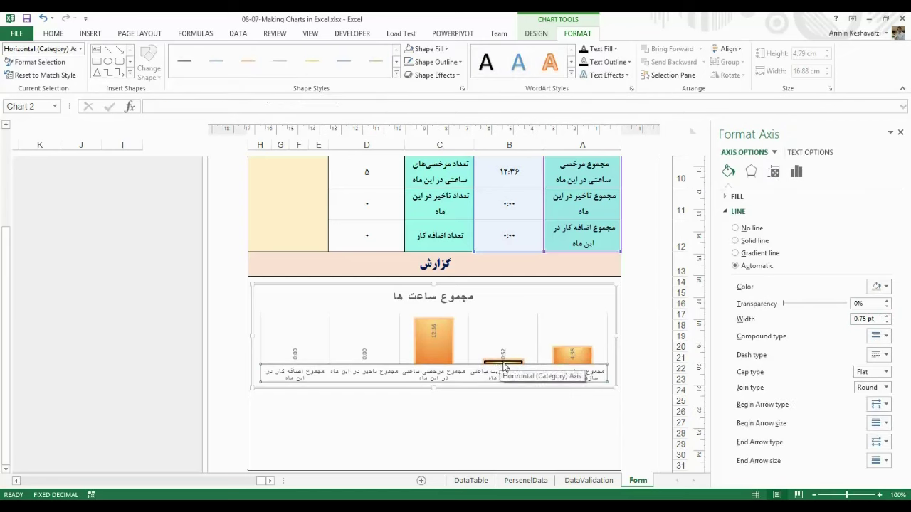
left_click(494, 366)
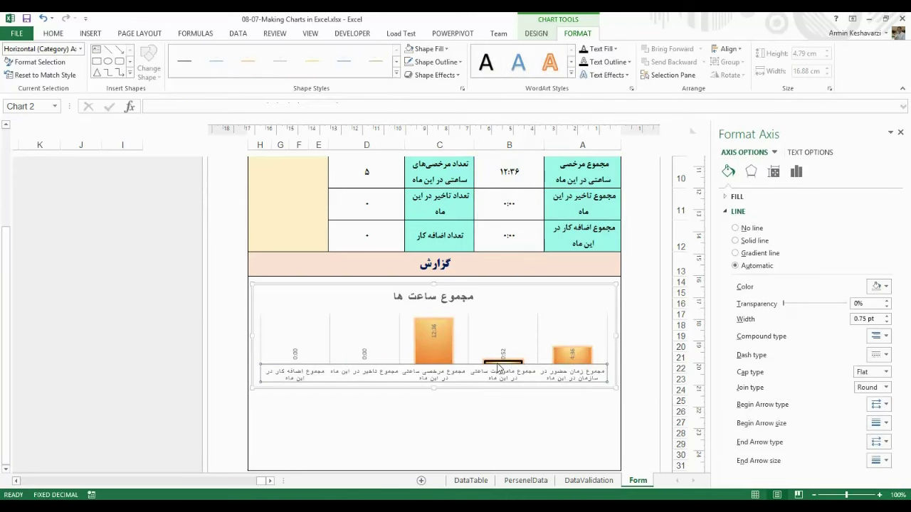
left_click(502, 363)
left_click(519, 362)
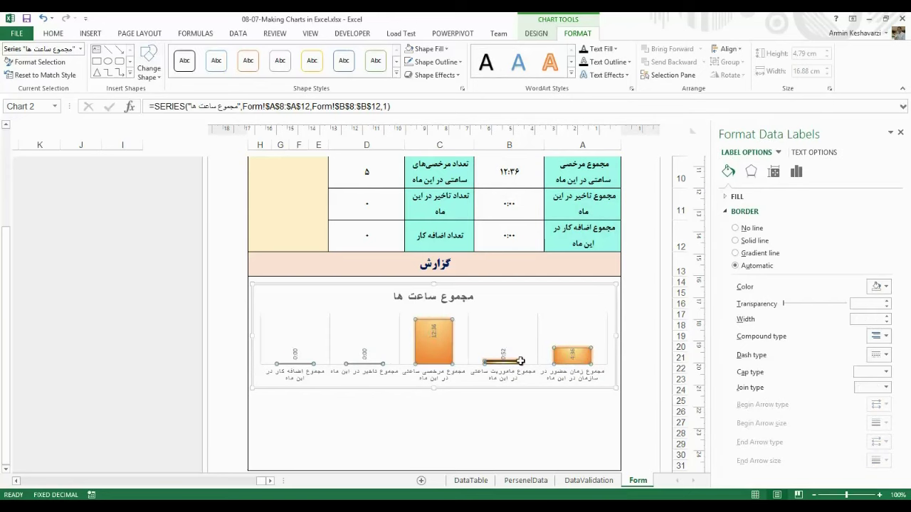
left_click(522, 362)
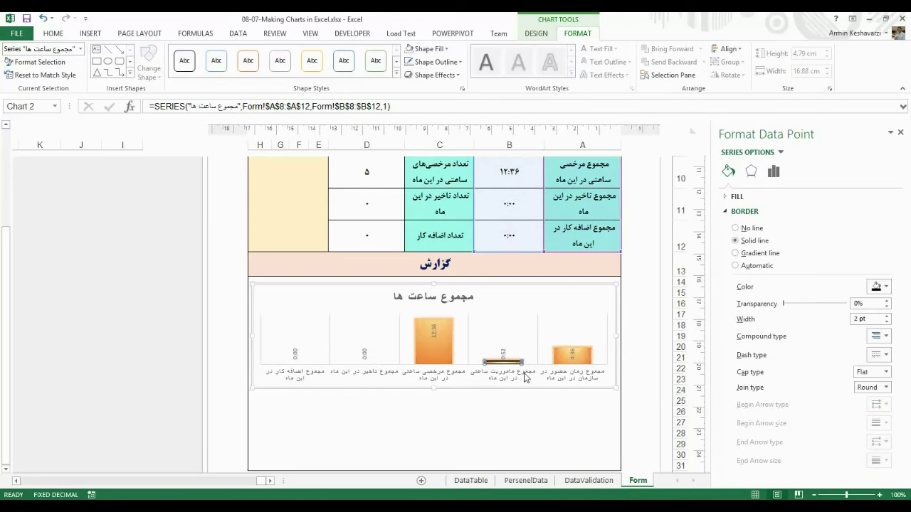
key("Up")
key("Up")
key("Down")
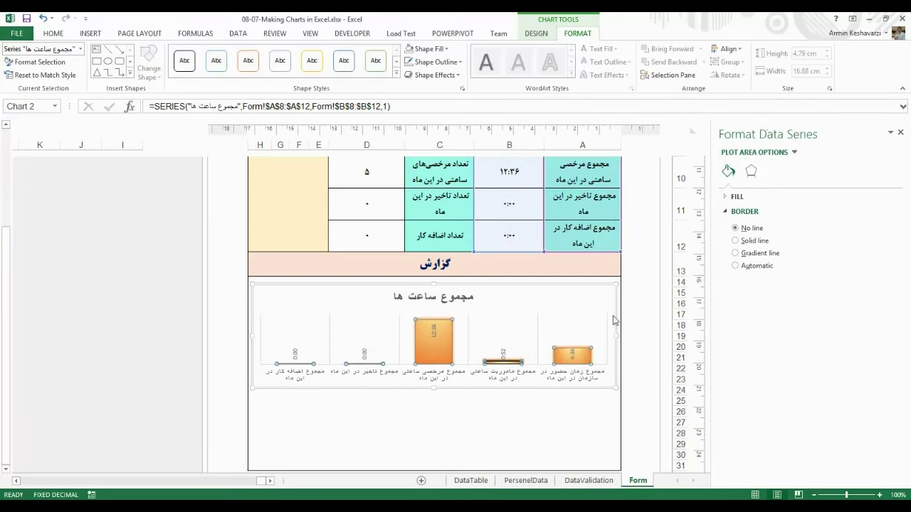
left_click(747, 241)
left_click(876, 286)
left_click(876, 287)
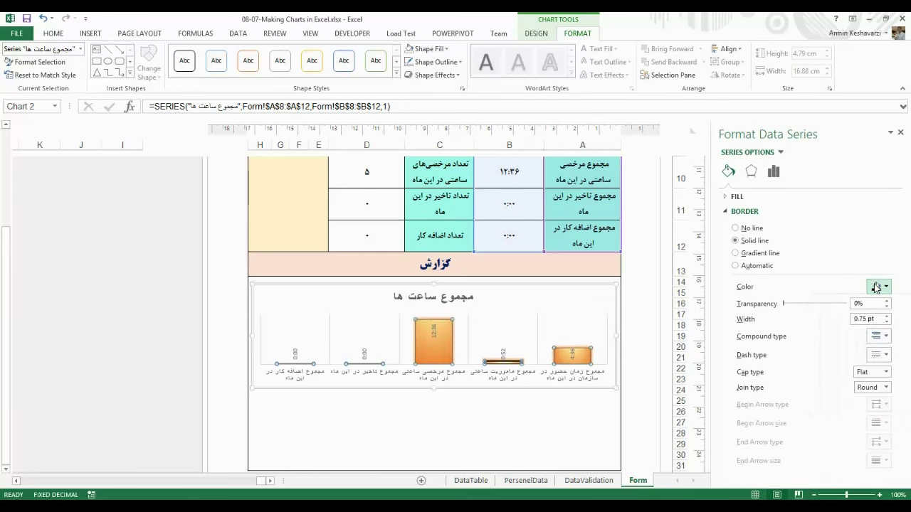
left_click(887, 316)
left_click(887, 316)
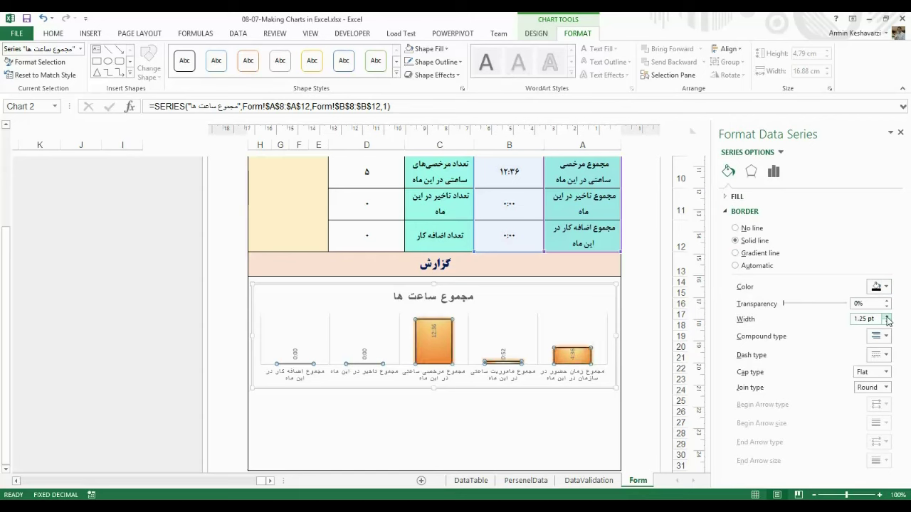
left_click(887, 316)
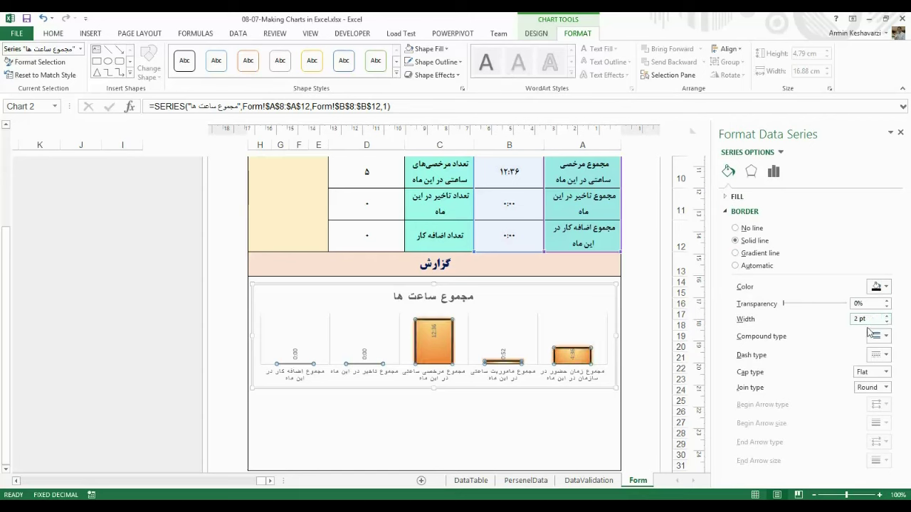
Look at glow effects for the column series, then dismiss them without applying any.
left_click(496, 326)
left_click(445, 346)
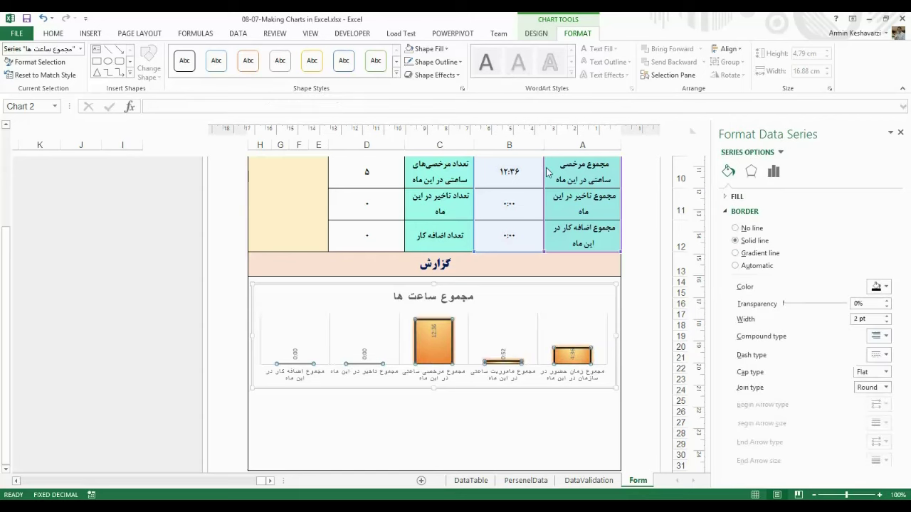
left_click(458, 75)
mouse_move(448, 172)
key("Escape")
left_click(430, 364)
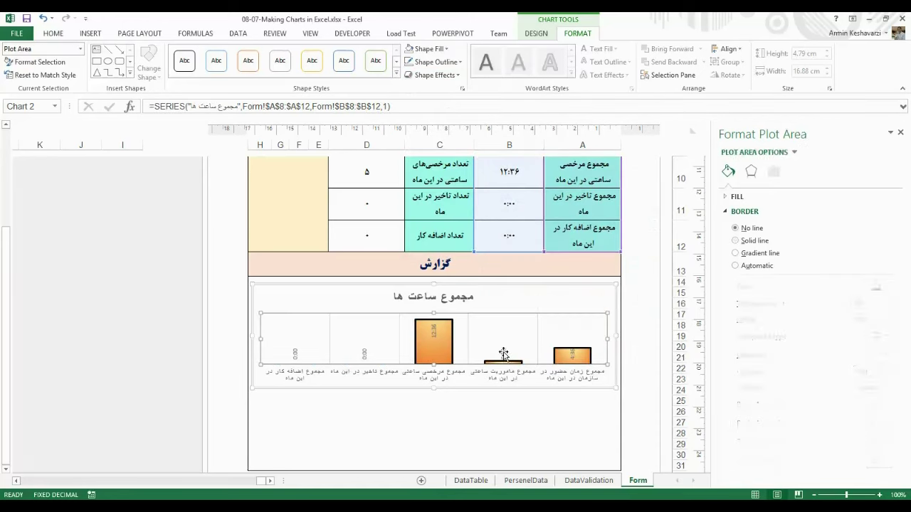
left_click(433, 361)
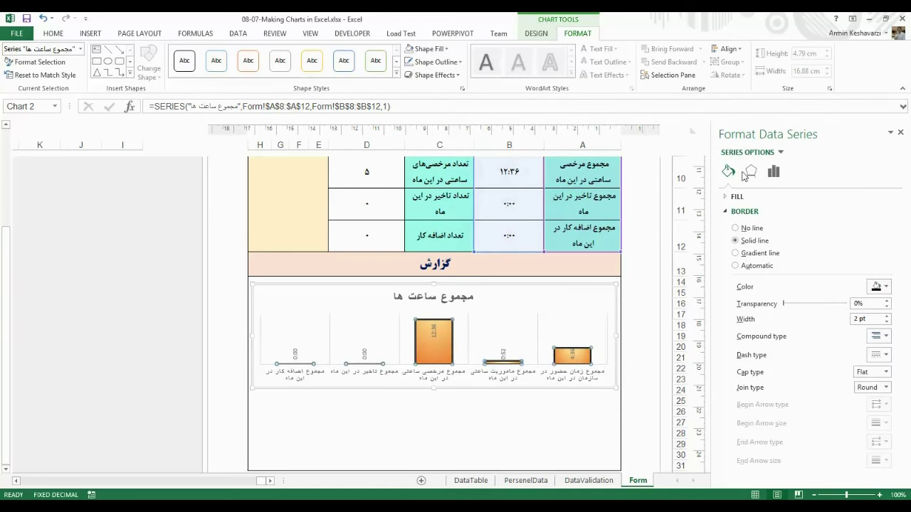
Try vertical-stripe, grid and dotted pattern fills on the columns, then return to solid orange.
left_click(733, 196)
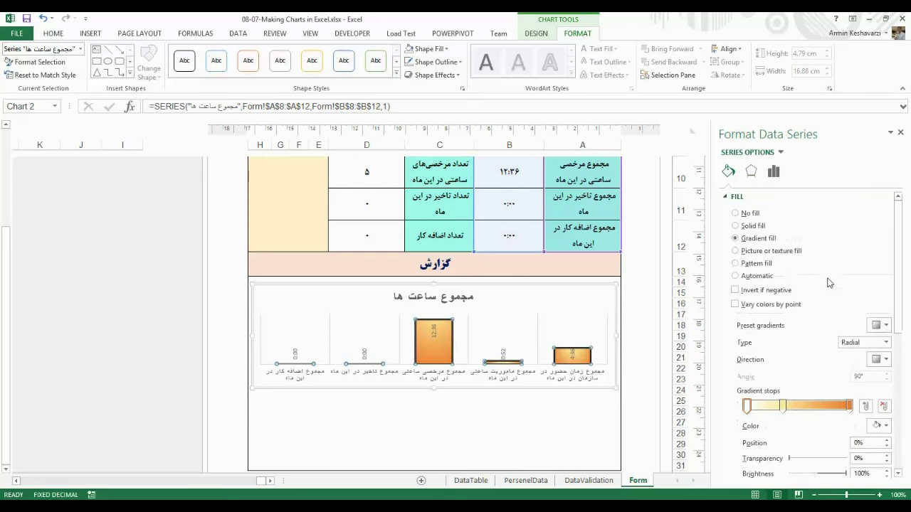
left_click(749, 227)
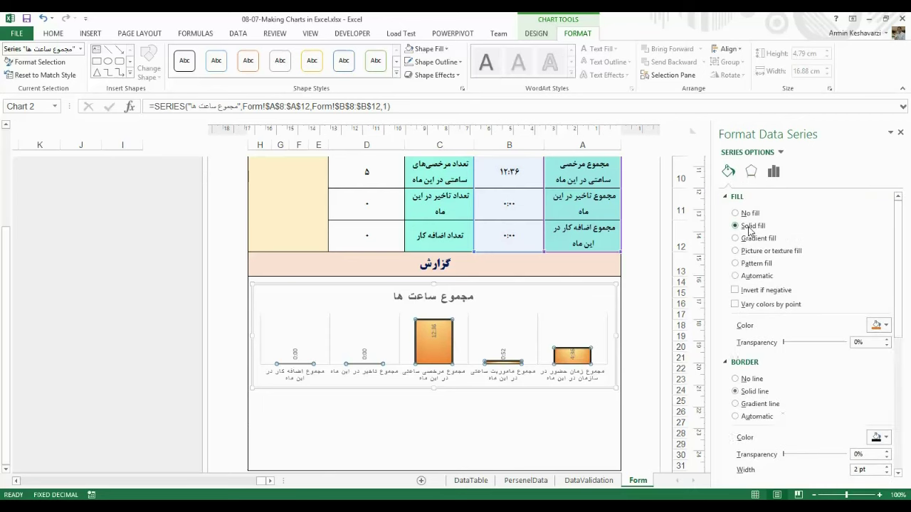
left_click(767, 265)
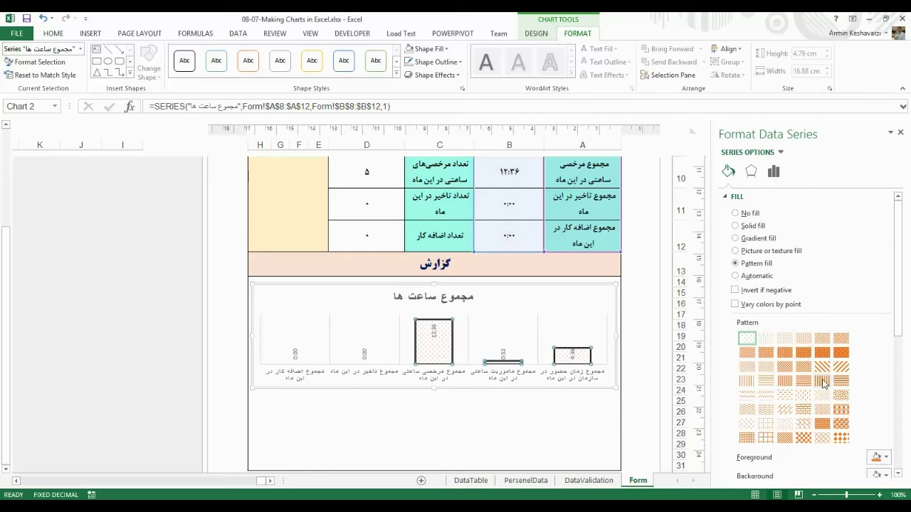
left_click(822, 381)
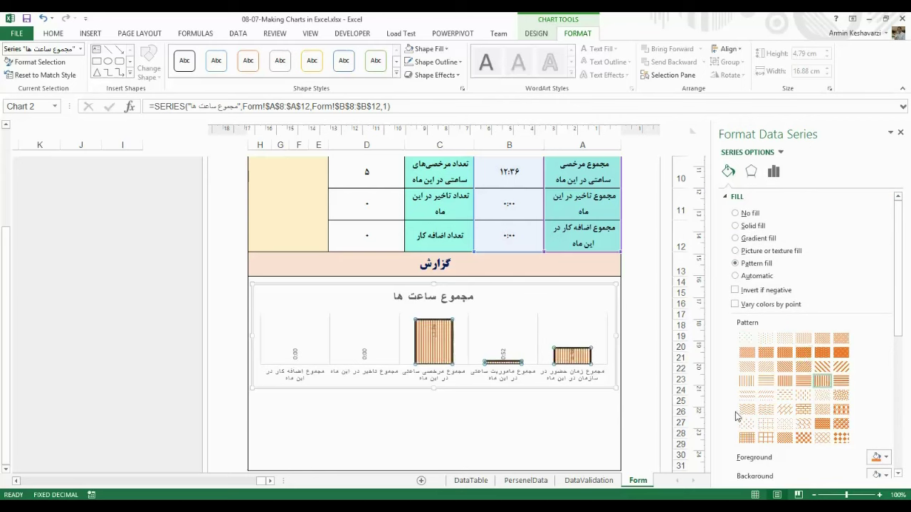
left_click(746, 438)
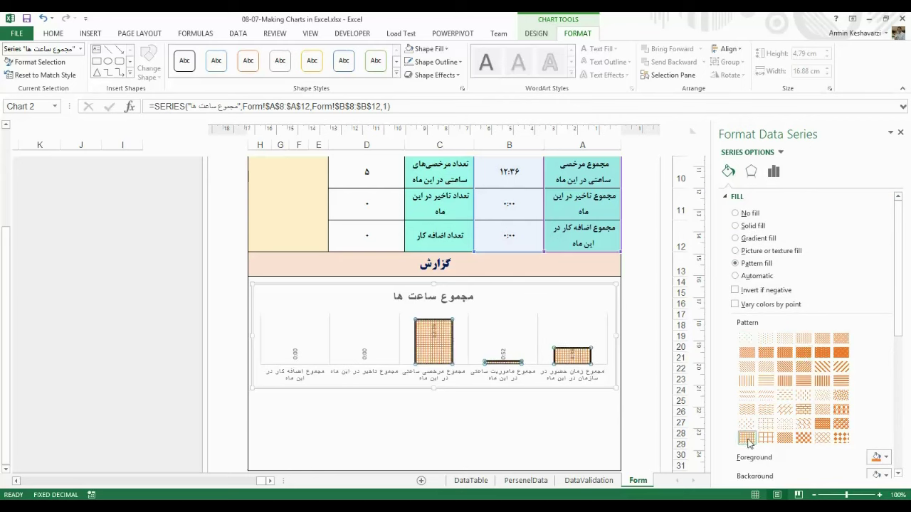
left_click(804, 339)
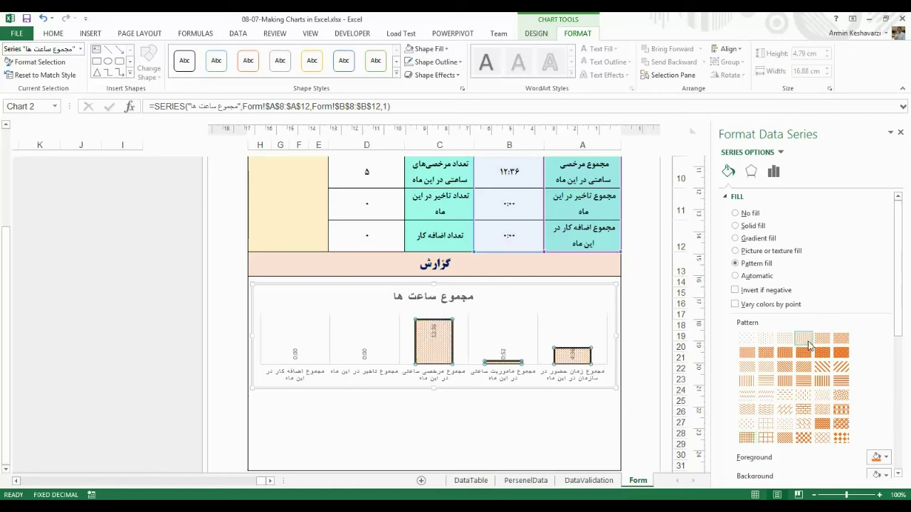
left_click(747, 351)
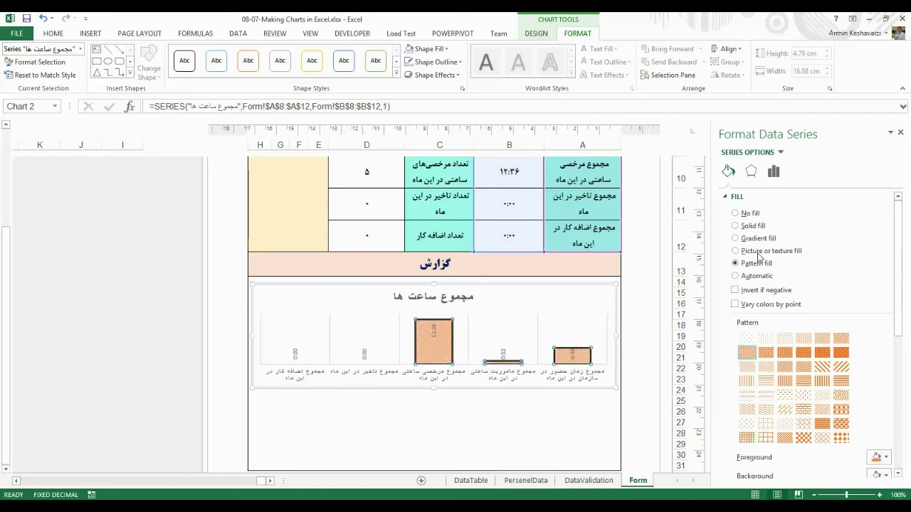
left_click(753, 225)
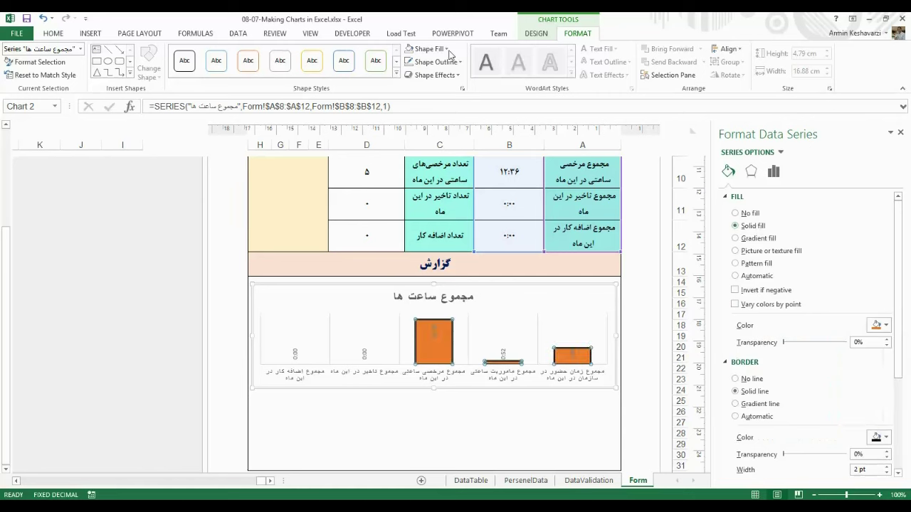
Glance at Shape Effects, select the plot area, and switch to Personnel-Management.xlsm.
left_click(429, 75)
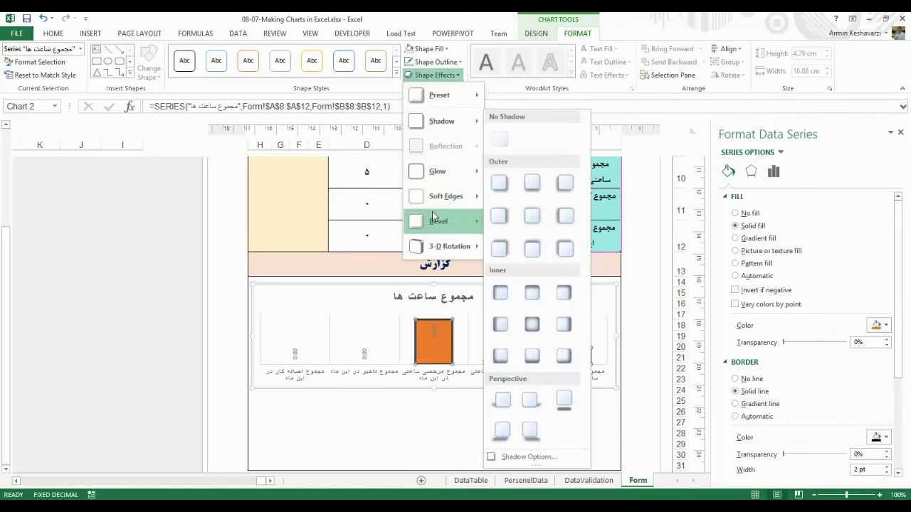
mouse_move(468, 224)
left_click(534, 338)
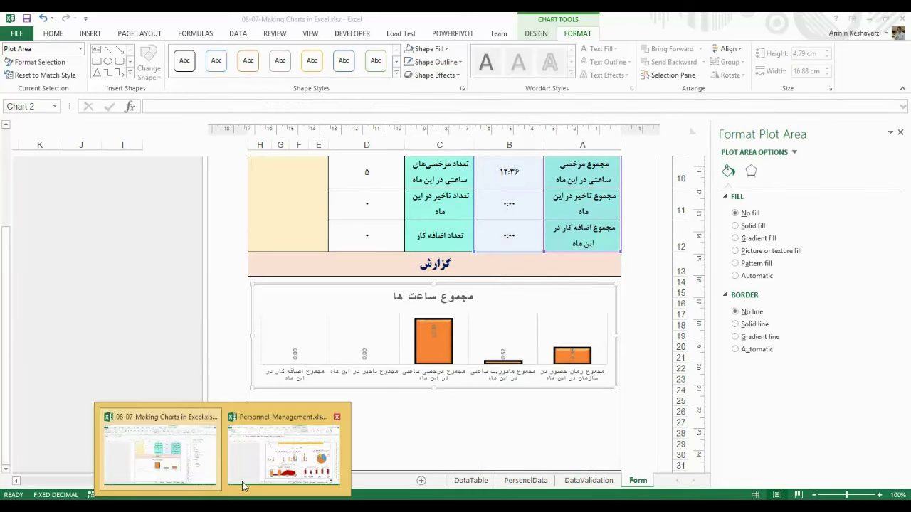
left_click(245, 488)
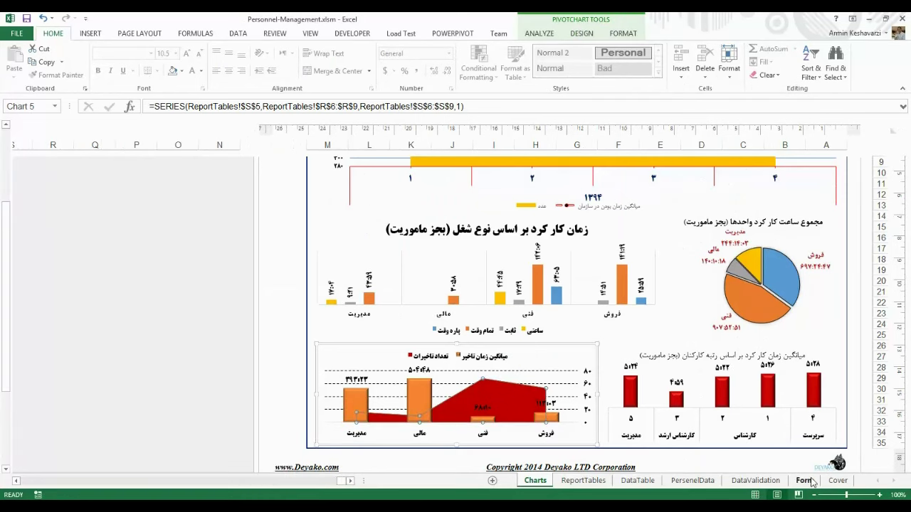
Inspect the orange and yellow charts on the reference Form sheet, then return to 08-07-Making Charts in Excel.xlsx.
left_click(804, 481)
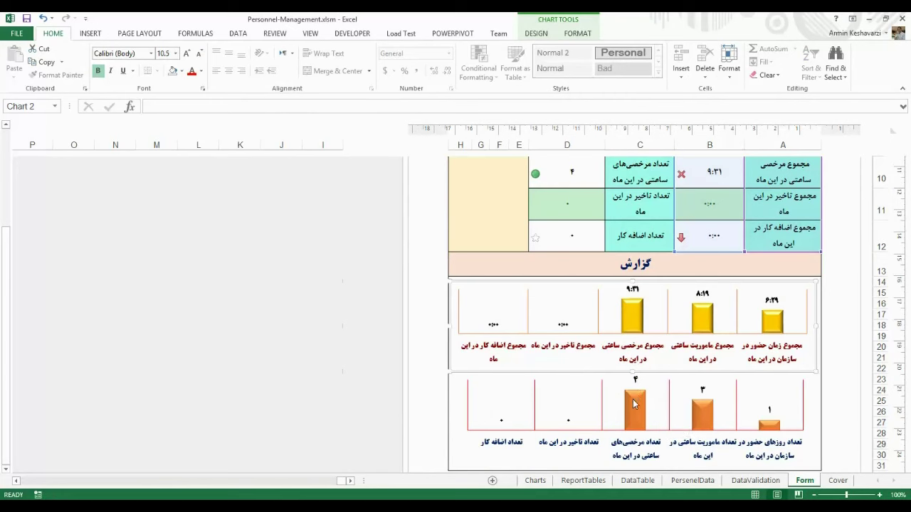
left_click(633, 399)
left_click(627, 321)
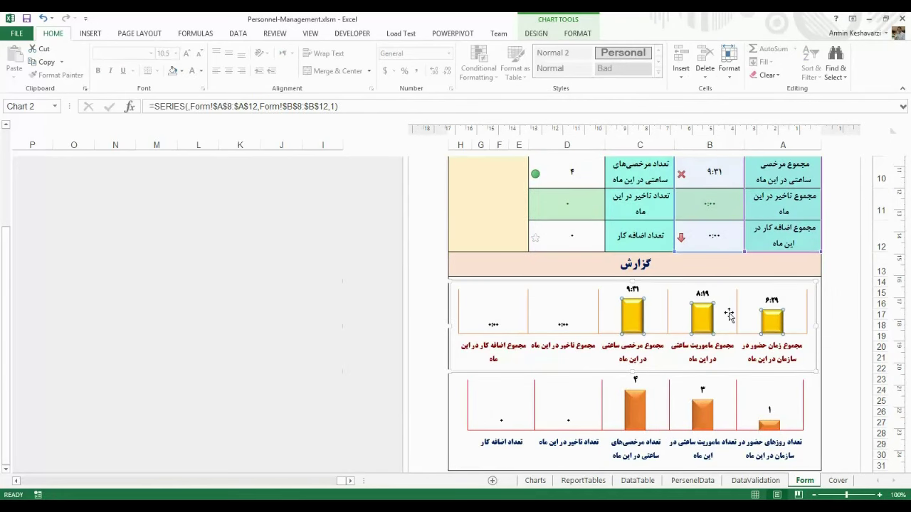
left_click(656, 326)
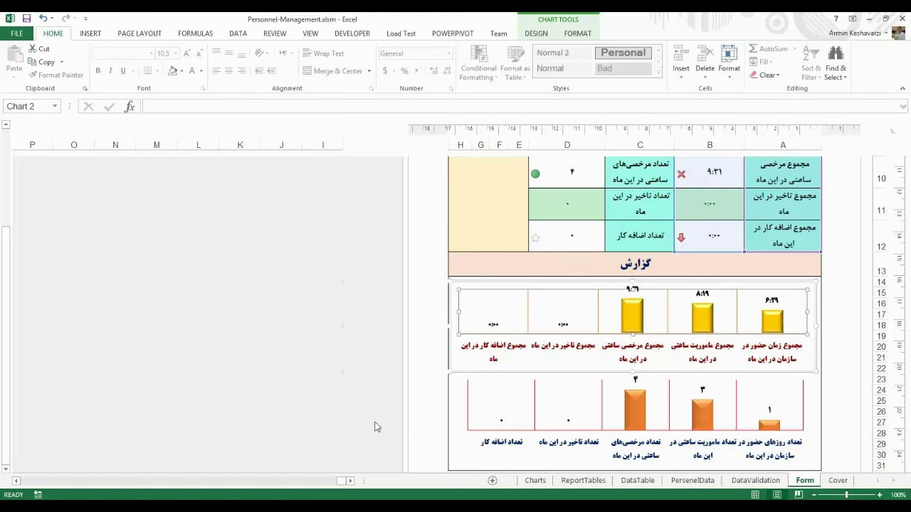
left_click(153, 435)
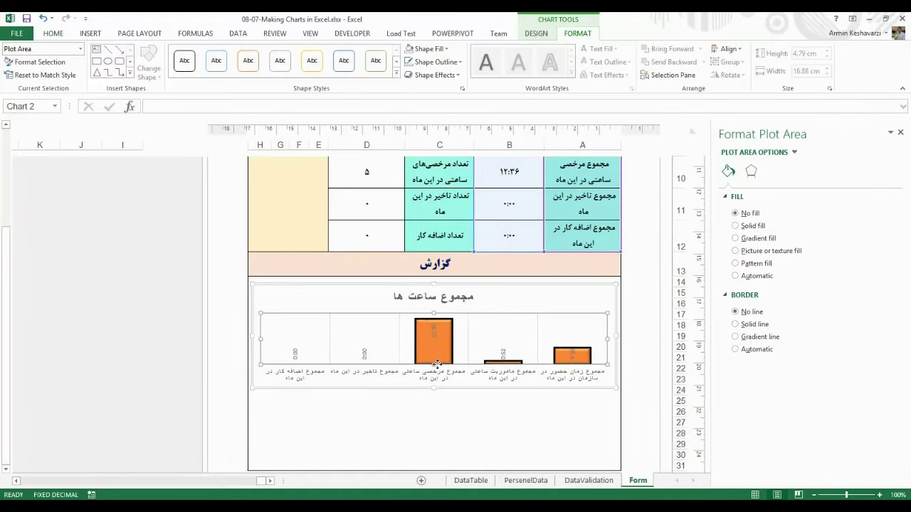
Give the data labels dark text, then try and remove the series name in the labels.
left_click(364, 354)
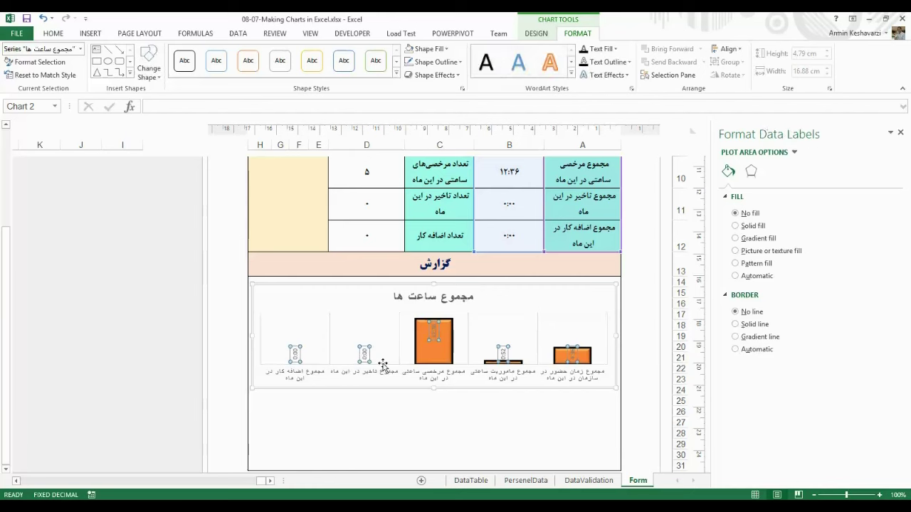
left_click(583, 52)
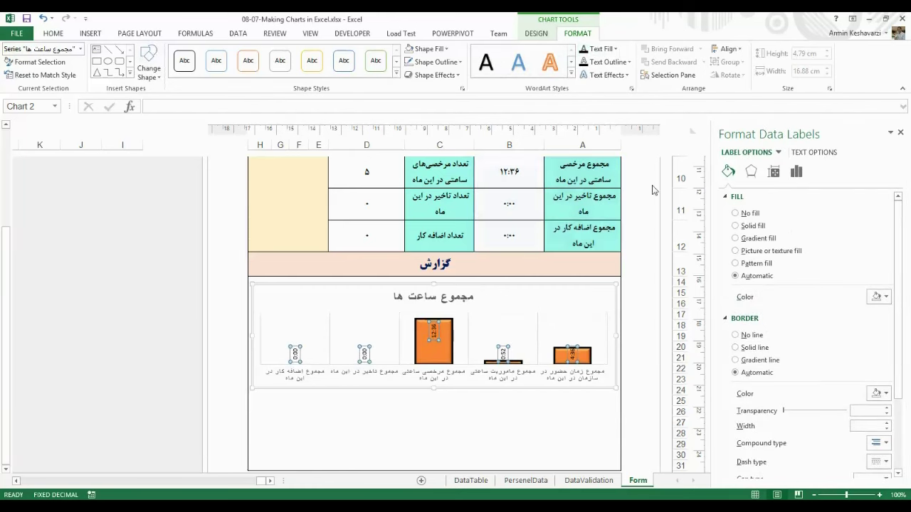
left_click(797, 171)
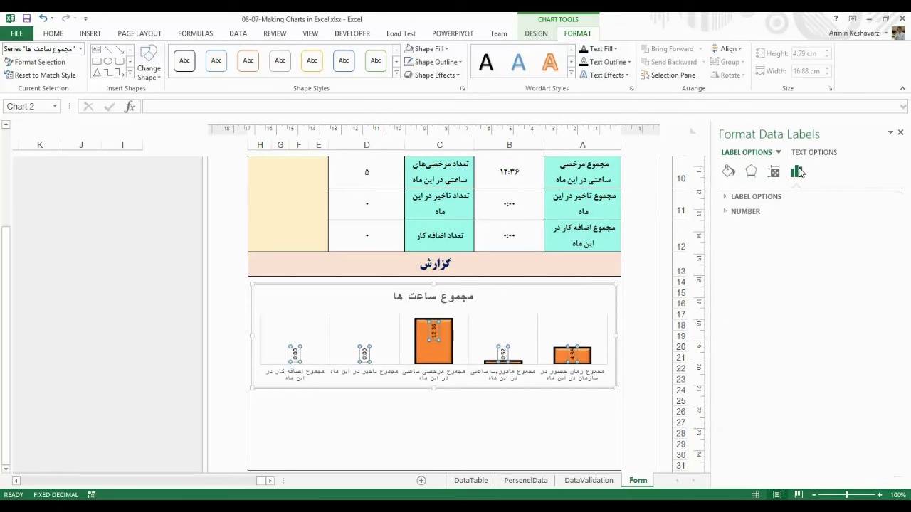
left_click(772, 199)
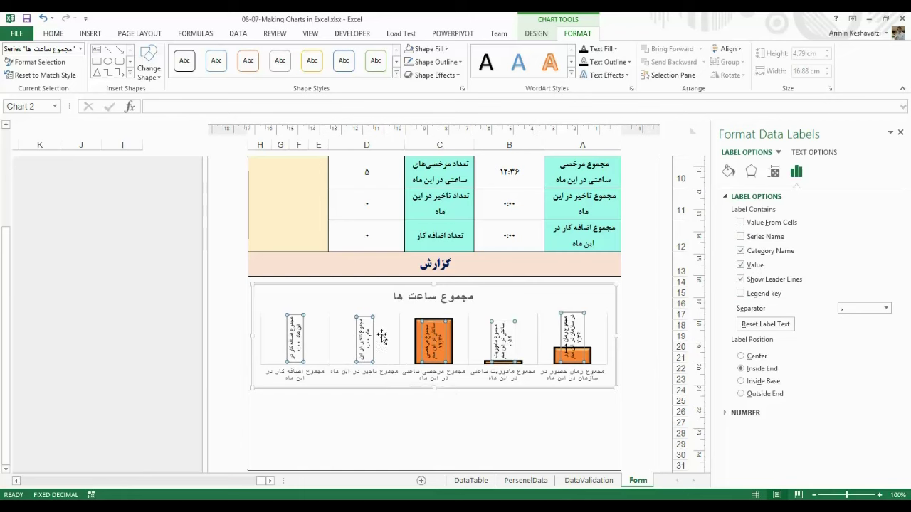
left_click(782, 252)
left_click(775, 237)
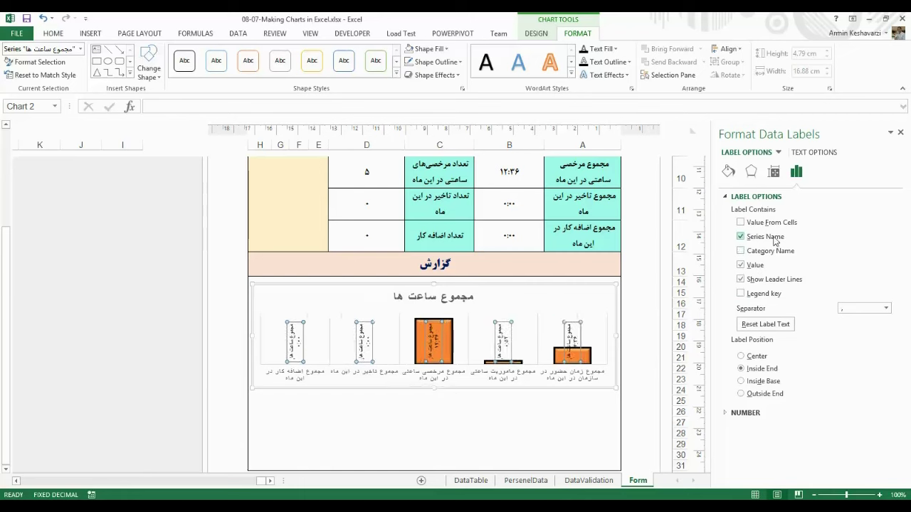
left_click(770, 237)
Try new-line and comma label separators, then leave the labels showing only values.
left_click(881, 495)
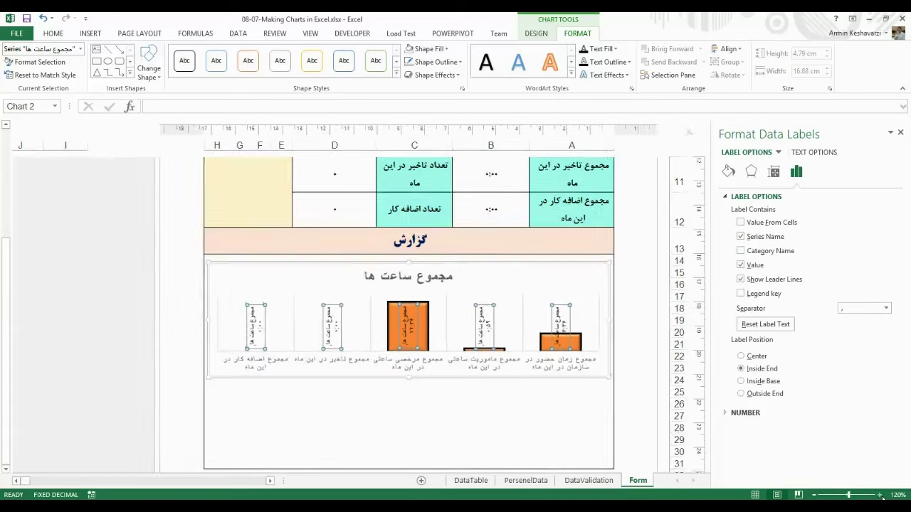
left_click(881, 494)
left_click(882, 495)
left_click(883, 499)
left_click(881, 496)
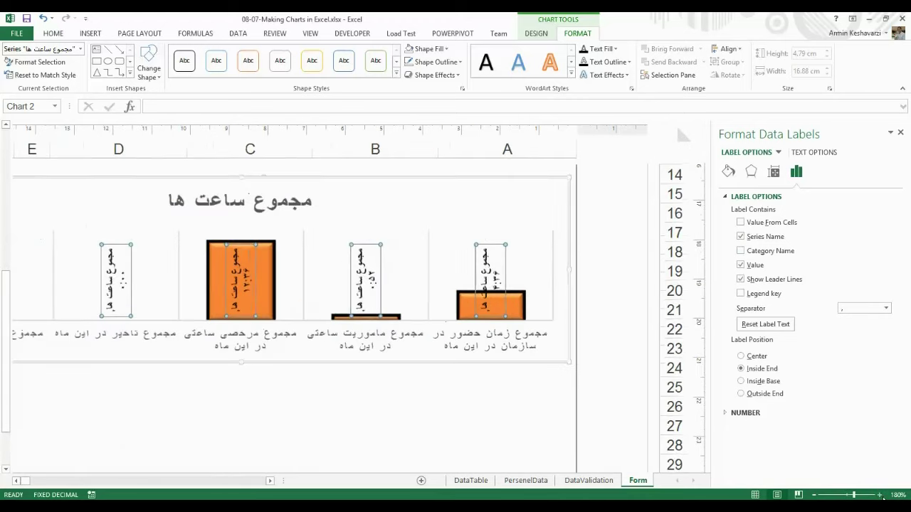
left_click(881, 497)
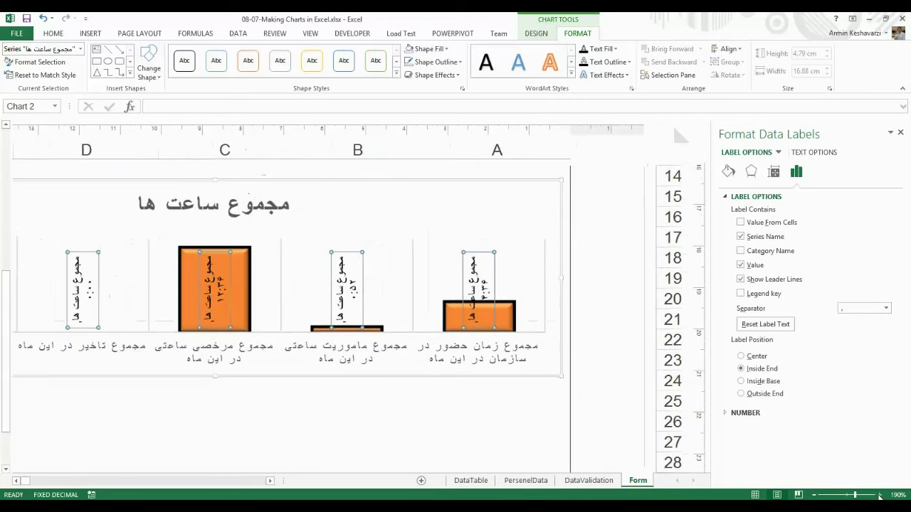
left_click(886, 308)
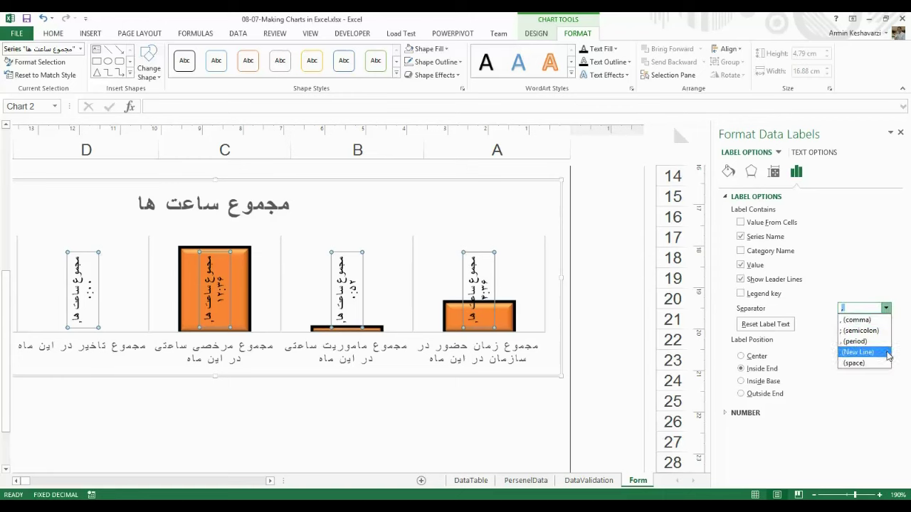
left_click(859, 352)
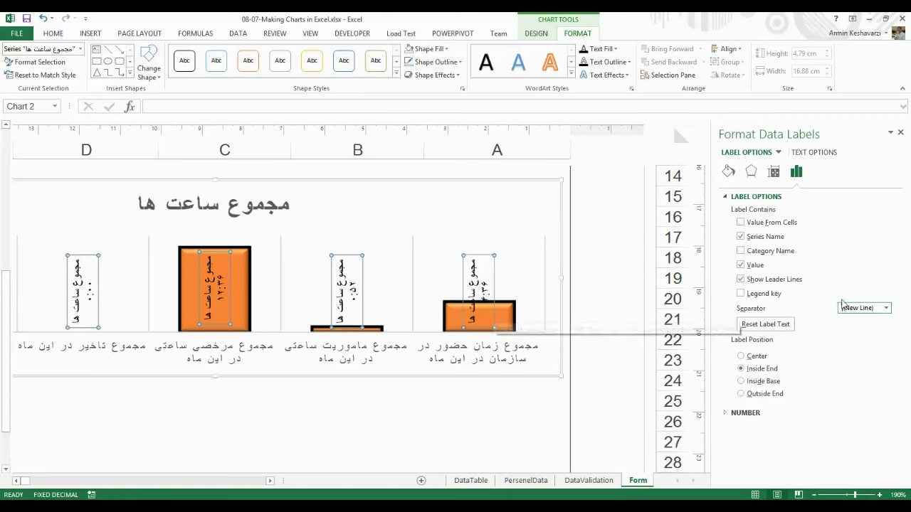
left_click(885, 309)
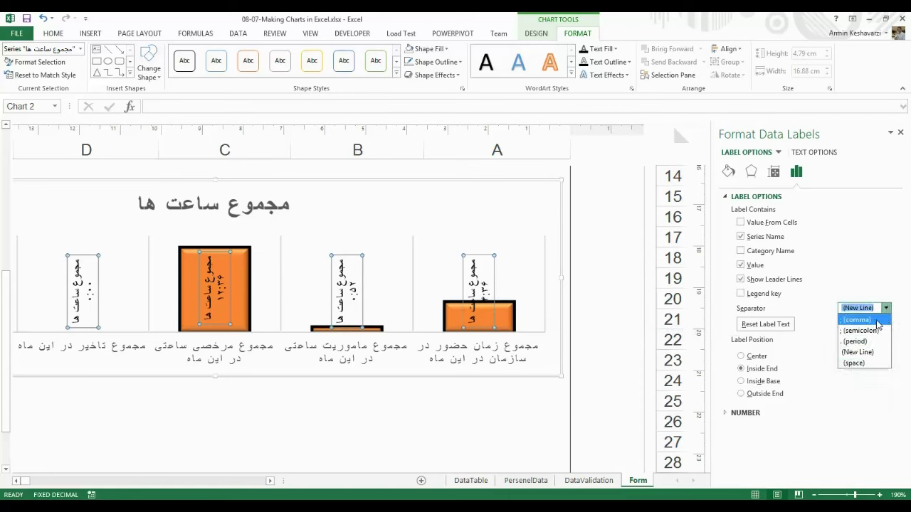
left_click(877, 320)
left_click(741, 237)
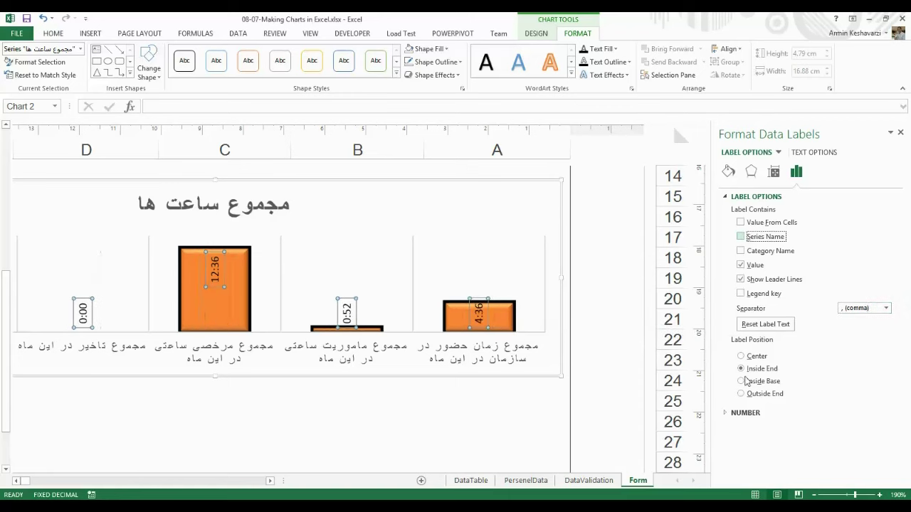
left_click_drag(850, 498, 847, 498)
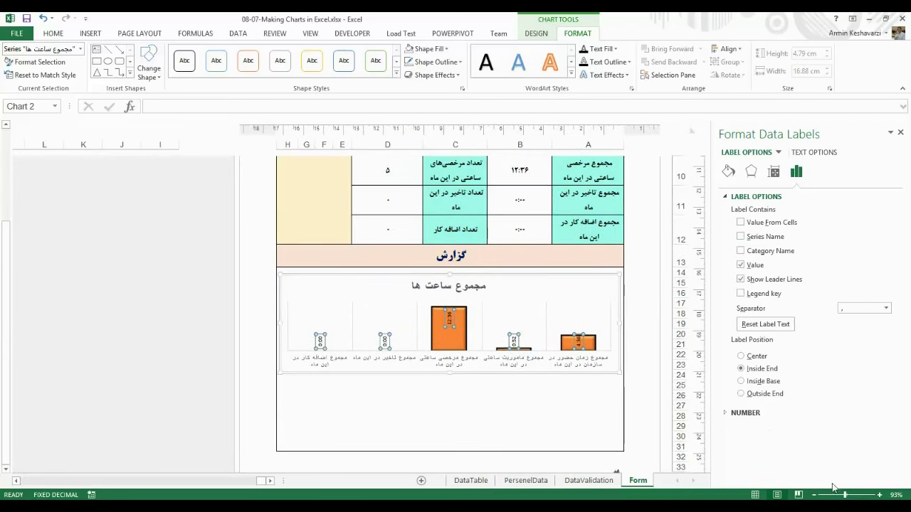
Reset zoom to 100% and place the data labels at the inside end of the columns.
left_click(880, 494)
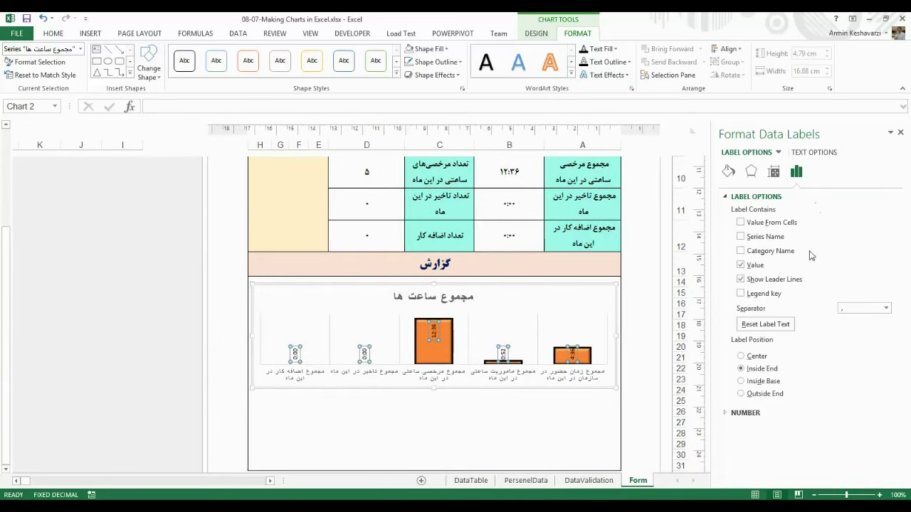
left_click(758, 359)
left_click(764, 393)
left_click(759, 358)
left_click(760, 370)
left_click(552, 34)
Open the labels' Number section and its Category list, currently General.
left_click(747, 414)
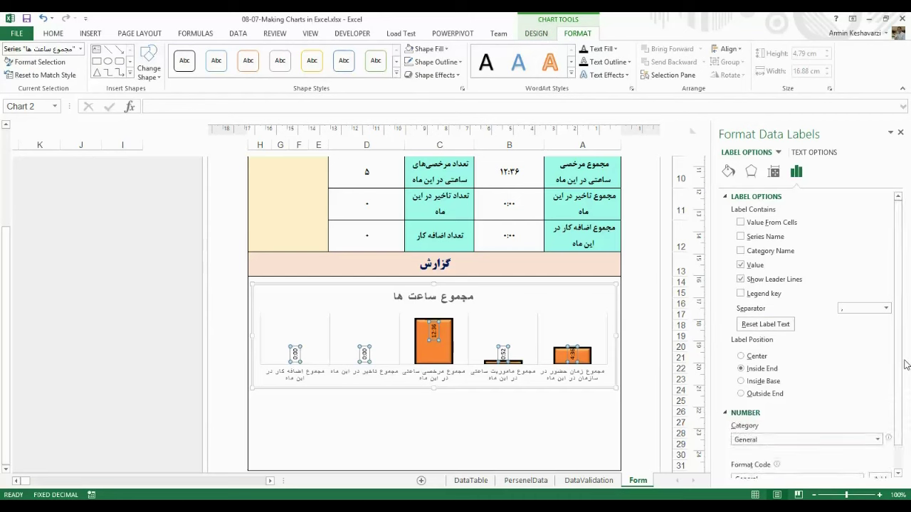
scroll(900, 342, "down", 1)
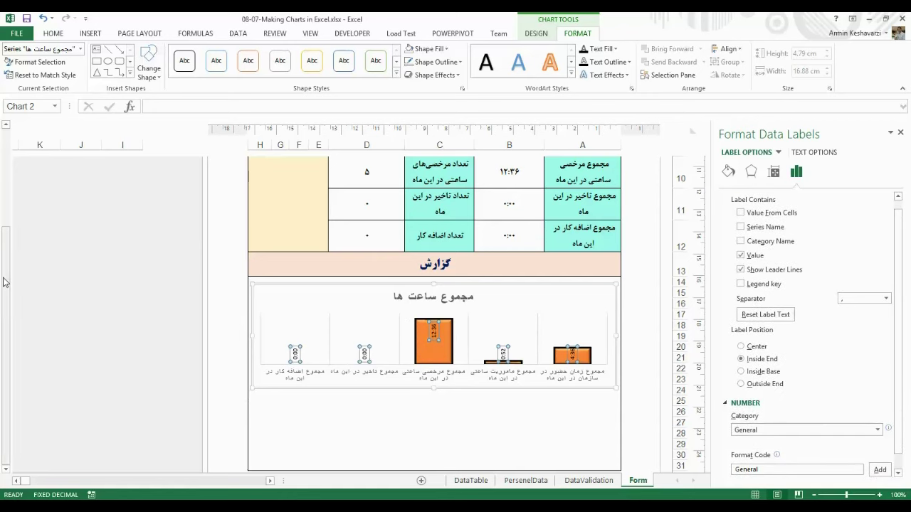
left_click_drag(4, 283, 4, 273)
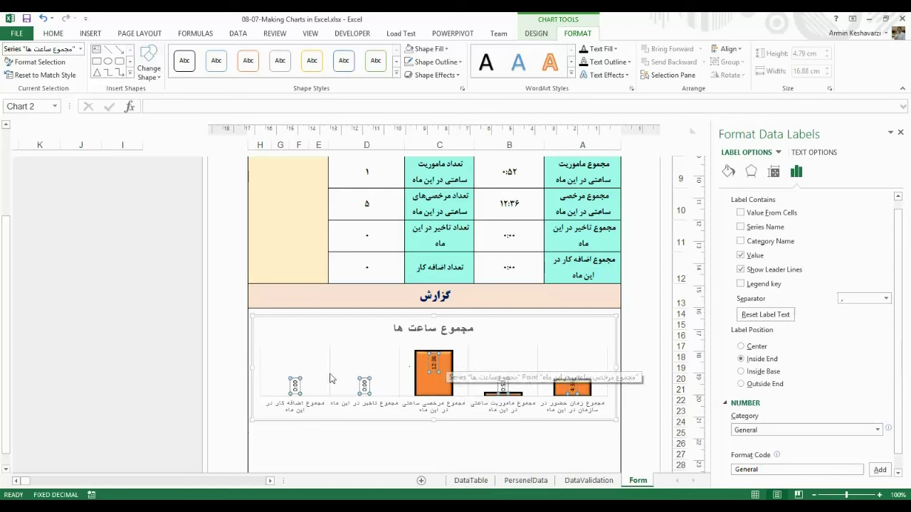
scroll(898, 384, "down", 1)
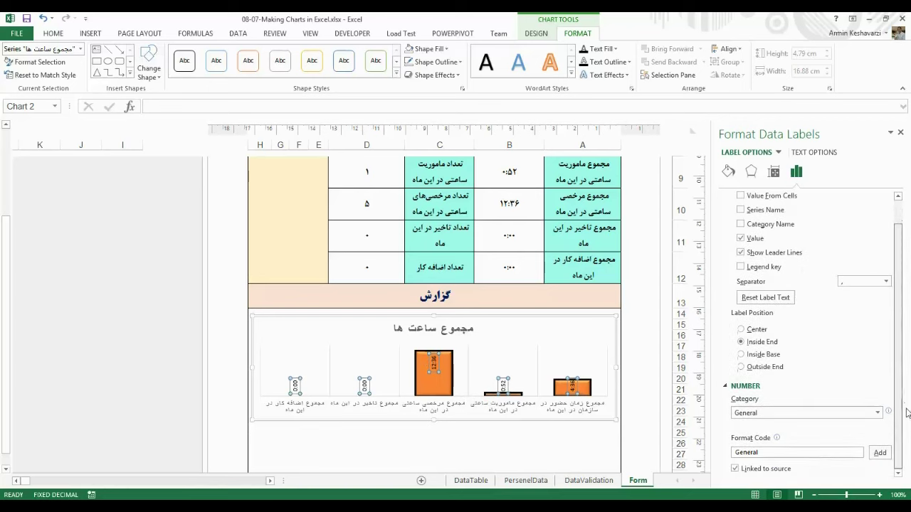
left_click(773, 413)
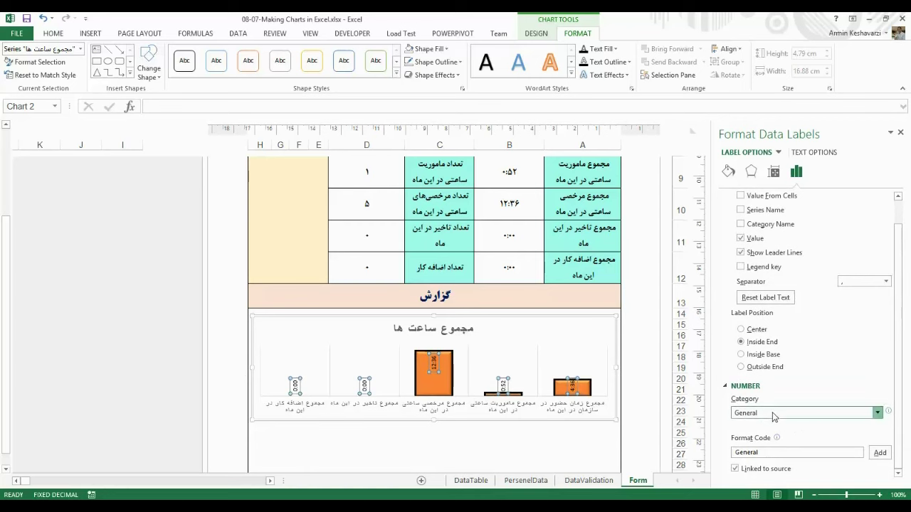
left_click(774, 414)
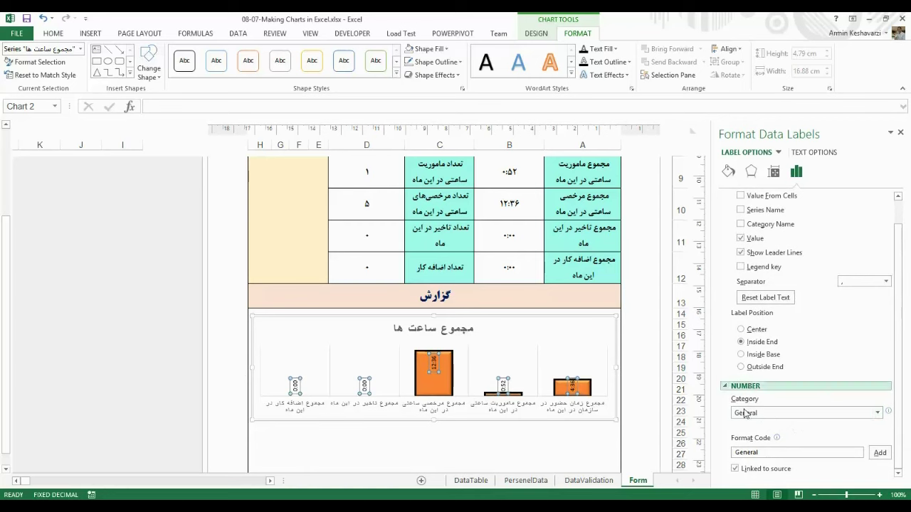
left_click(53, 33)
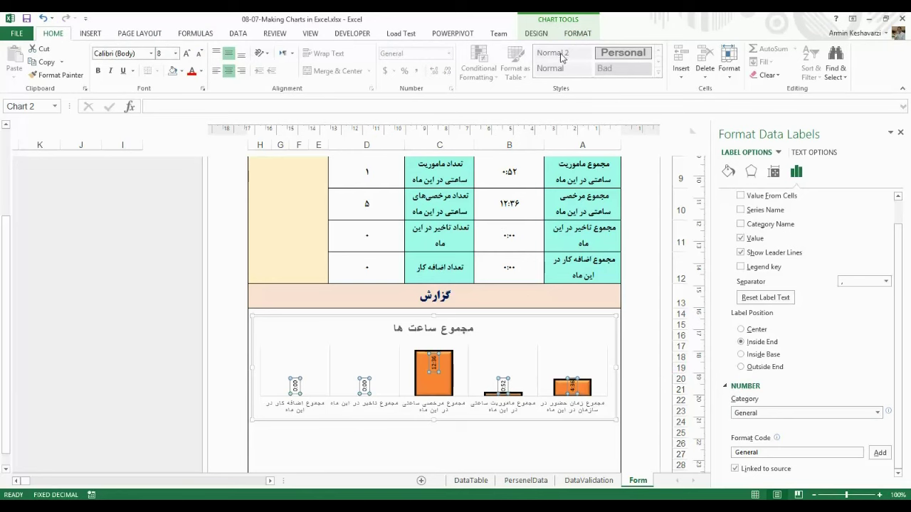
left_click(573, 35)
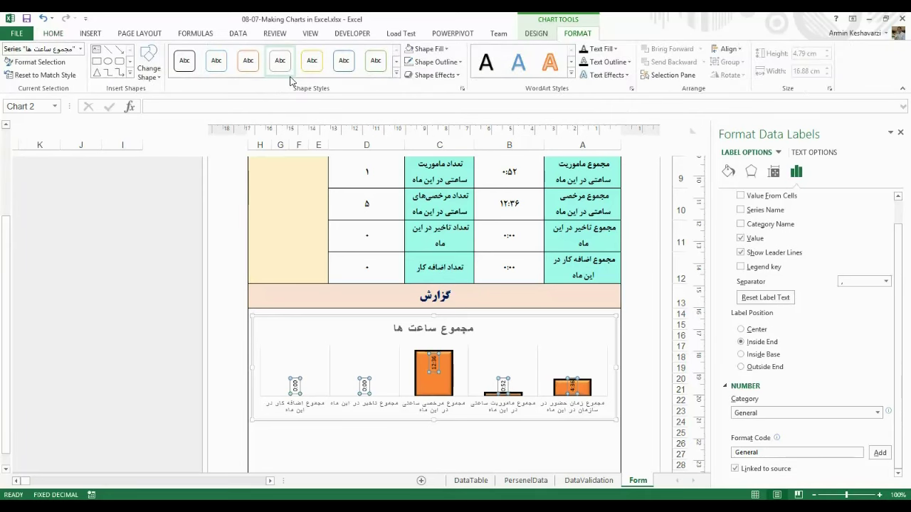
scroll(843, 273, "up", 1)
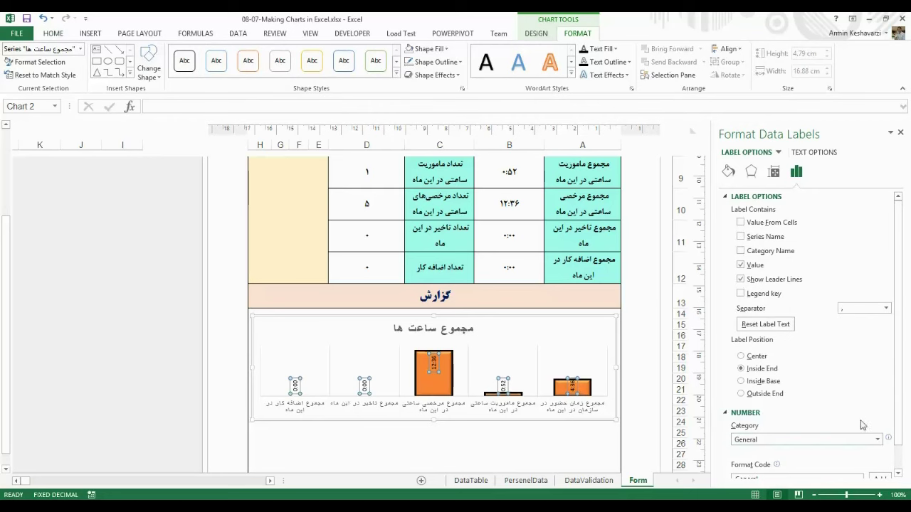
scroll(898, 435, "down", 1)
scroll(898, 435, "down", 2)
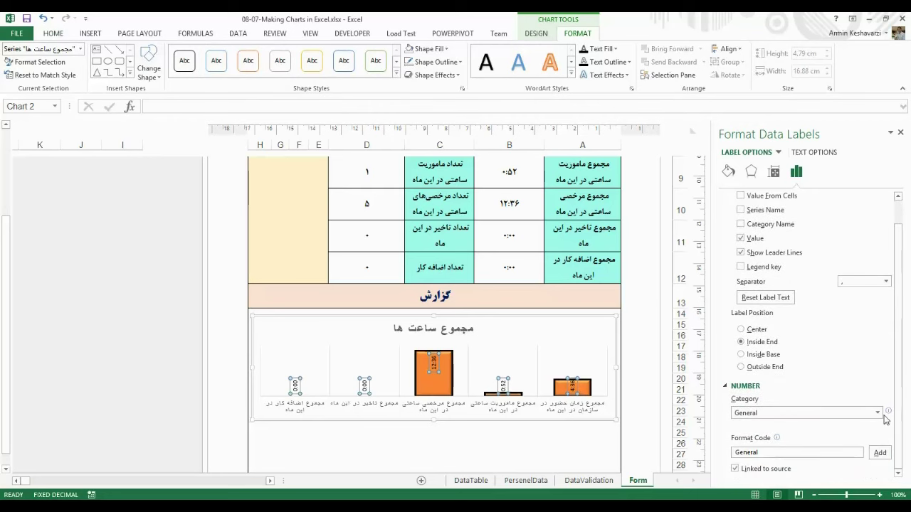
left_click(877, 413)
Choose the Custom number category and pick the [h]:mm format type.
left_click(846, 401)
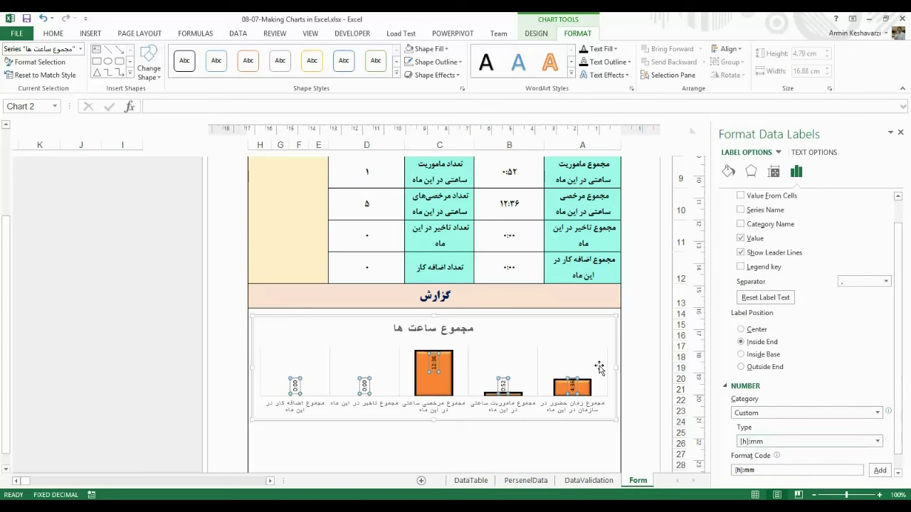
scroll(899, 387, "down", 1)
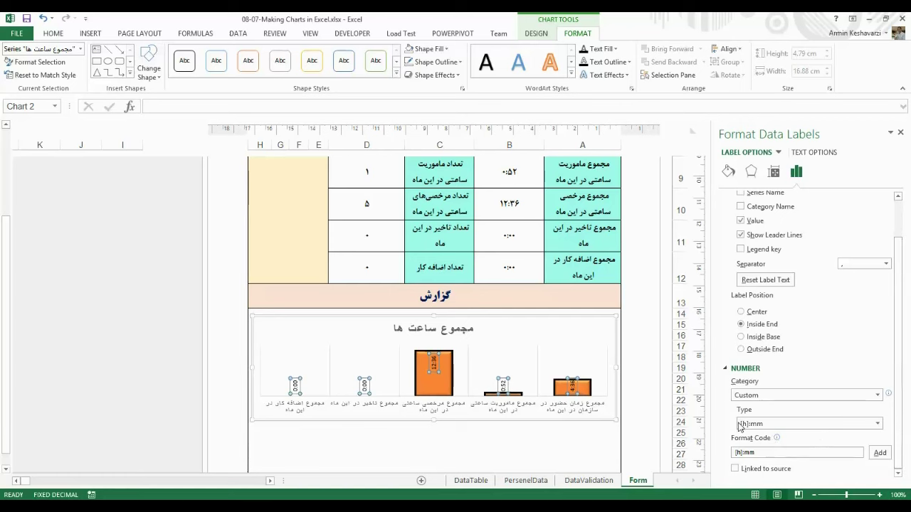
left_click(750, 451)
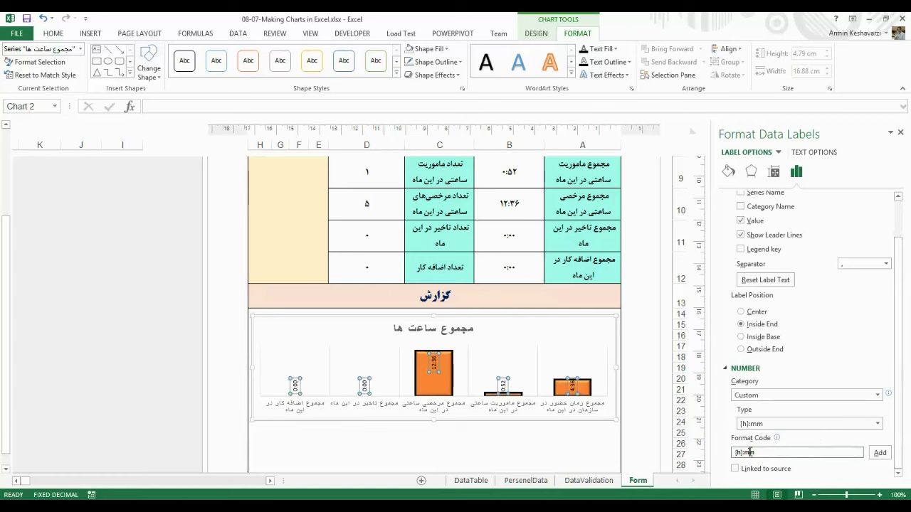
left_click_drag(761, 454, 735, 458)
left_click(737, 452)
left_click(878, 424)
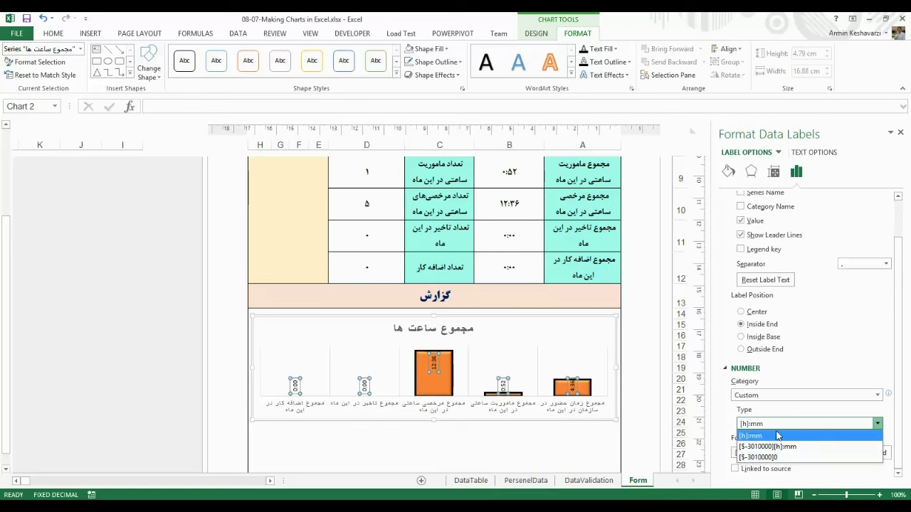
left_click(778, 435)
Edit the format code to [$-3010000][h]:mm and add it to the labels.
double_click(738, 452)
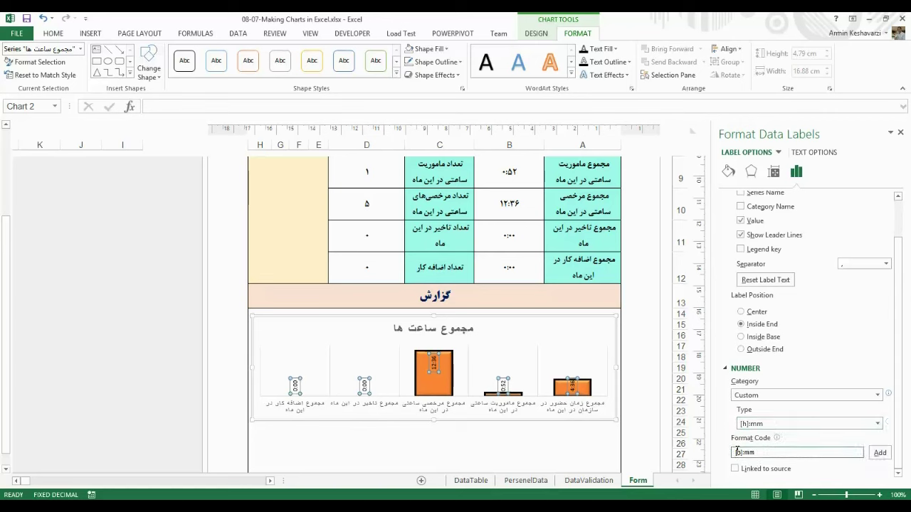
left_click(748, 444)
key("End")
type("[$-301010]")
key("Left")
key("BackSpace")
key("BackSpace")
type("00")
left_click(879, 453)
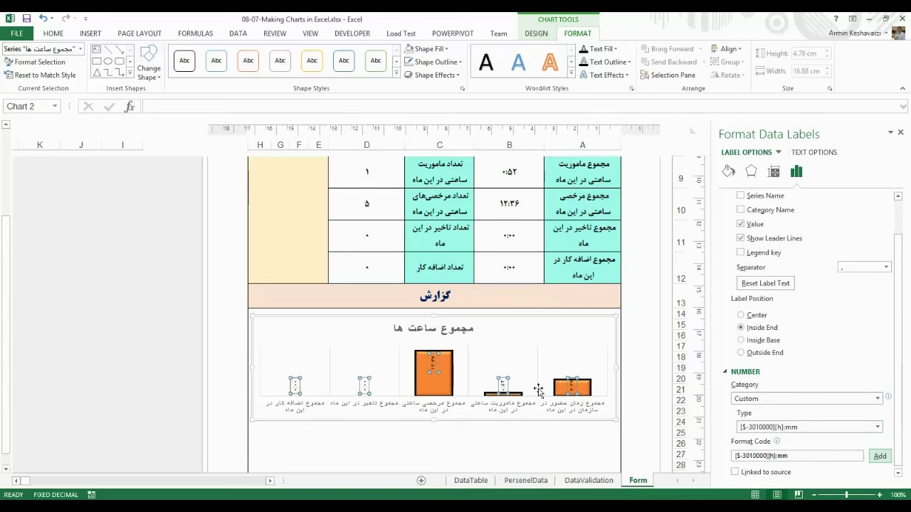
Inspect the number format of individual bar data labels, then select the plot area and category axis.
left_click(431, 360)
left_click(431, 359)
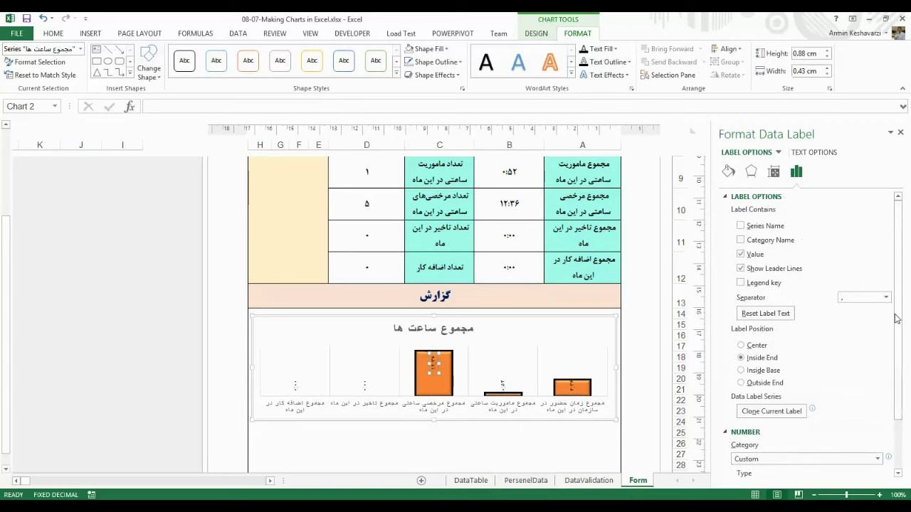
scroll(895, 318, "down", 3)
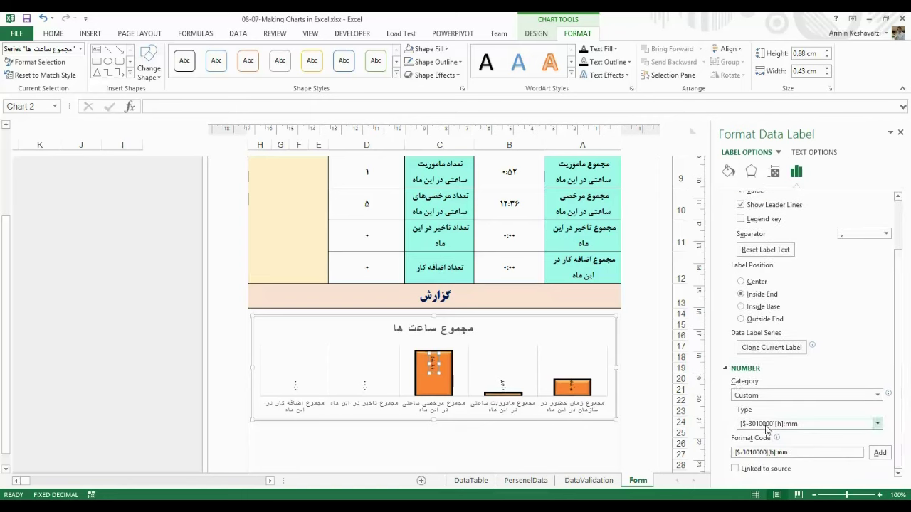
left_click(364, 385)
left_click(427, 365)
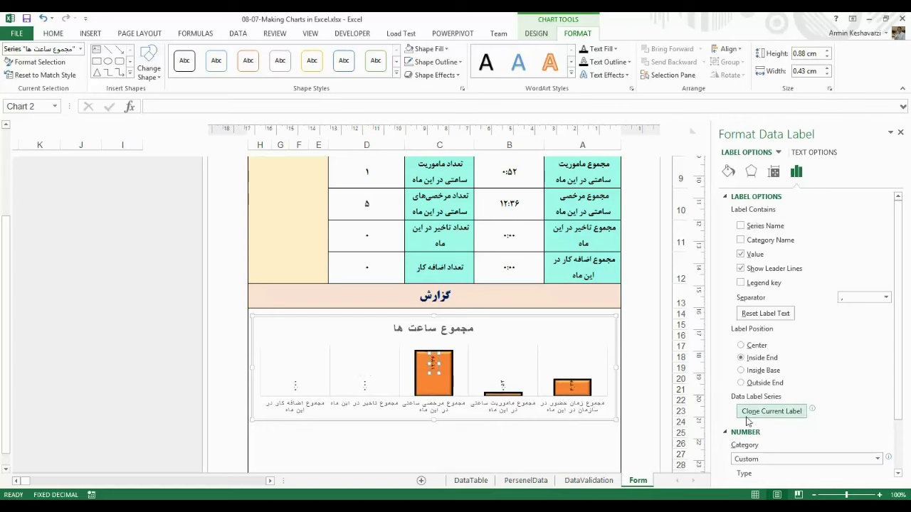
scroll(898, 370, "down", 3)
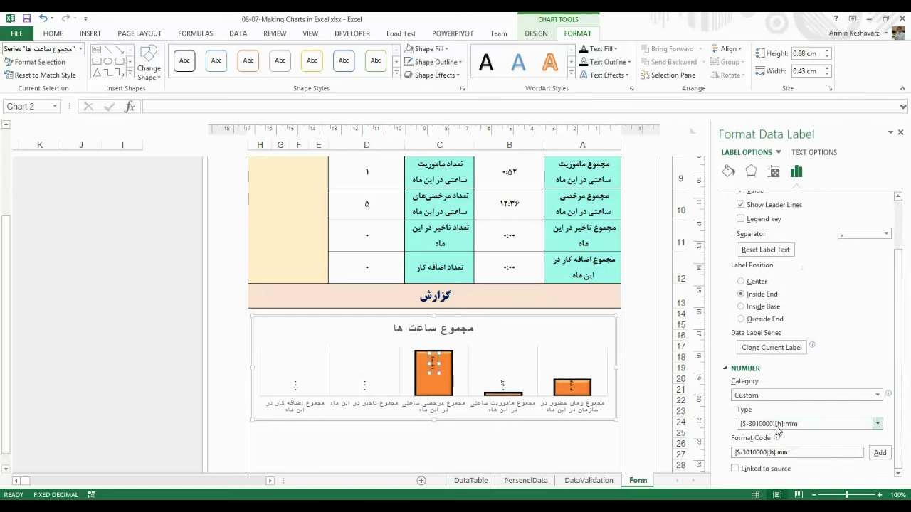
left_click(299, 381)
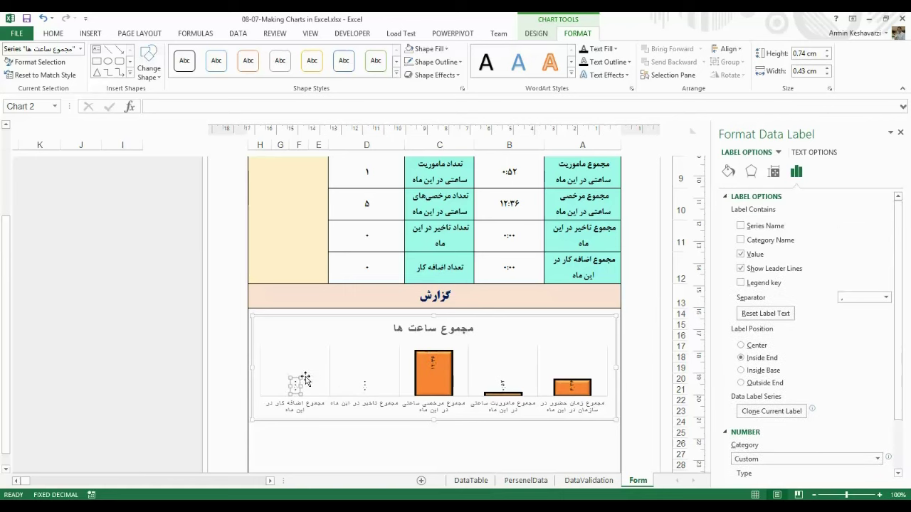
scroll(799, 422, "down", 3)
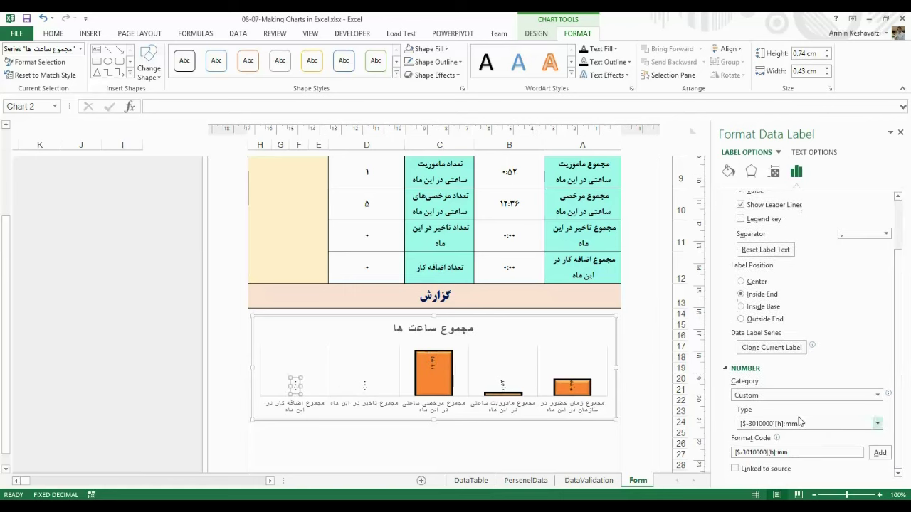
left_click(296, 355)
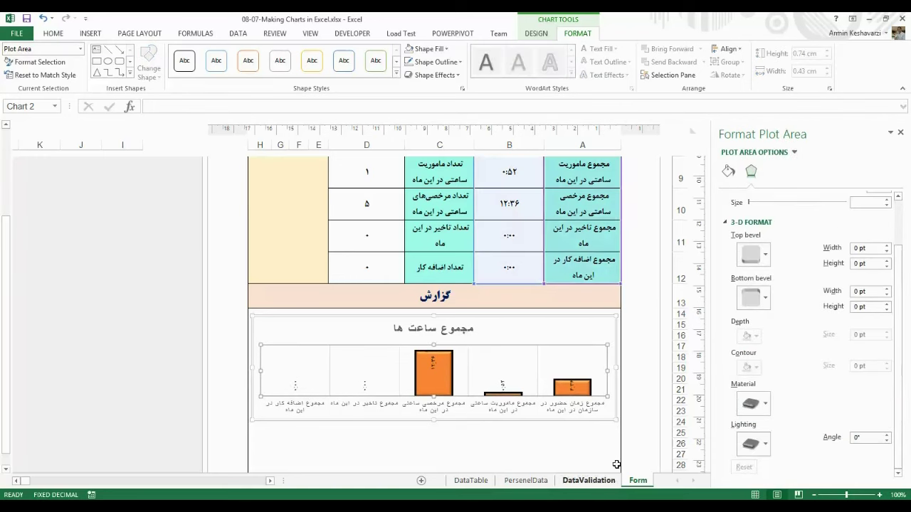
left_click(323, 406)
Set the major gridlines' shape outline to Red, then reselect the horizontal category axis labels.
left_click(543, 353)
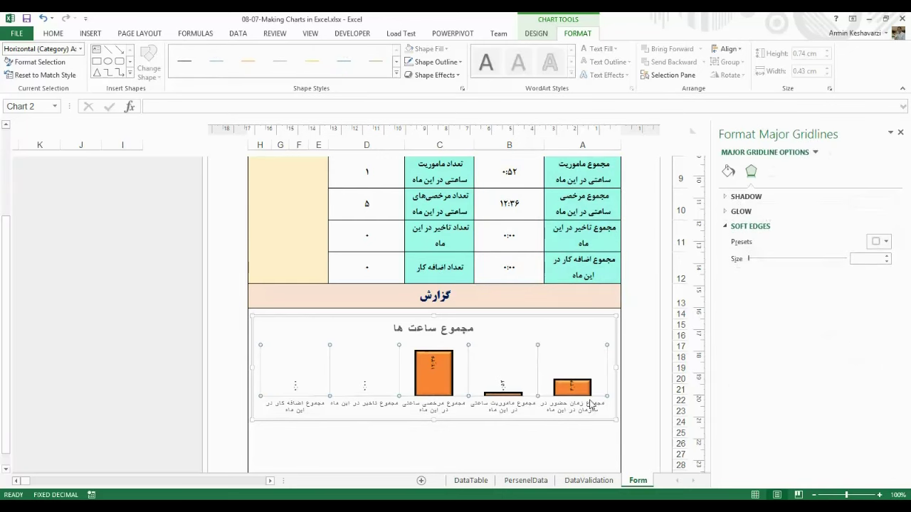
left_click(444, 63)
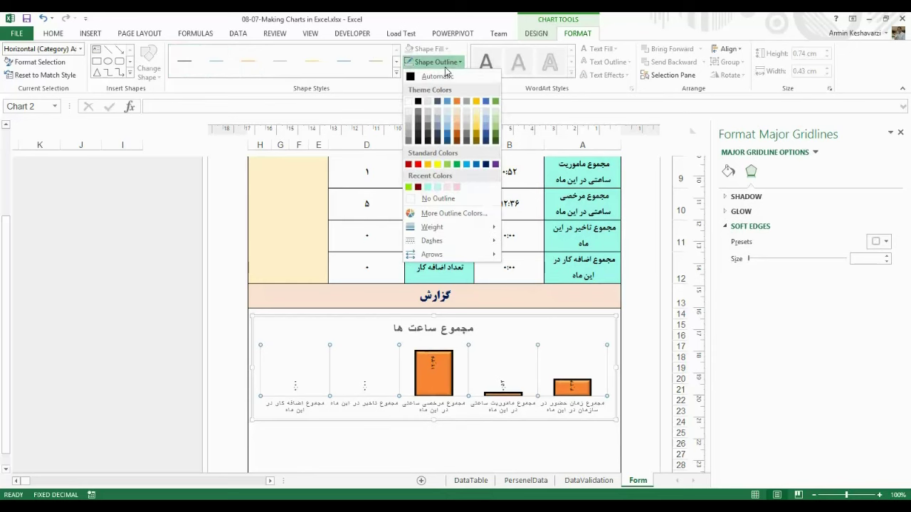
left_click(418, 163)
left_click(319, 404)
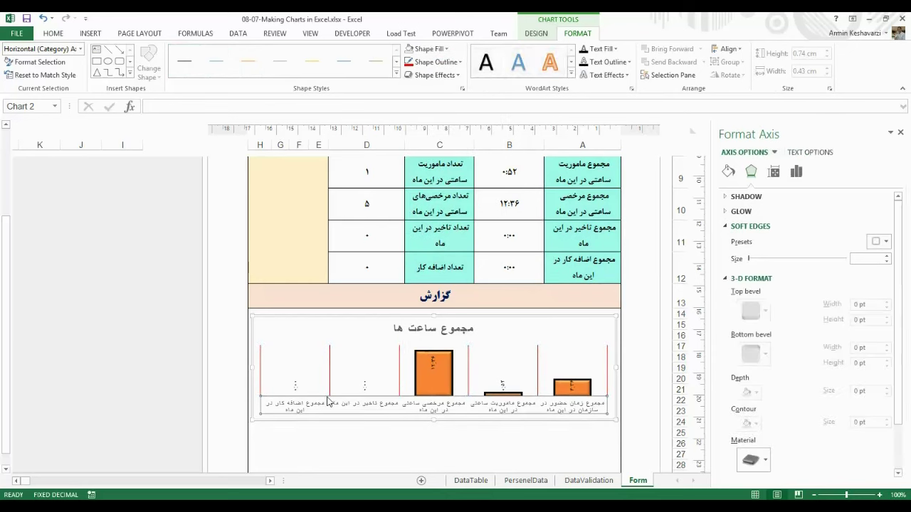
left_click(305, 339)
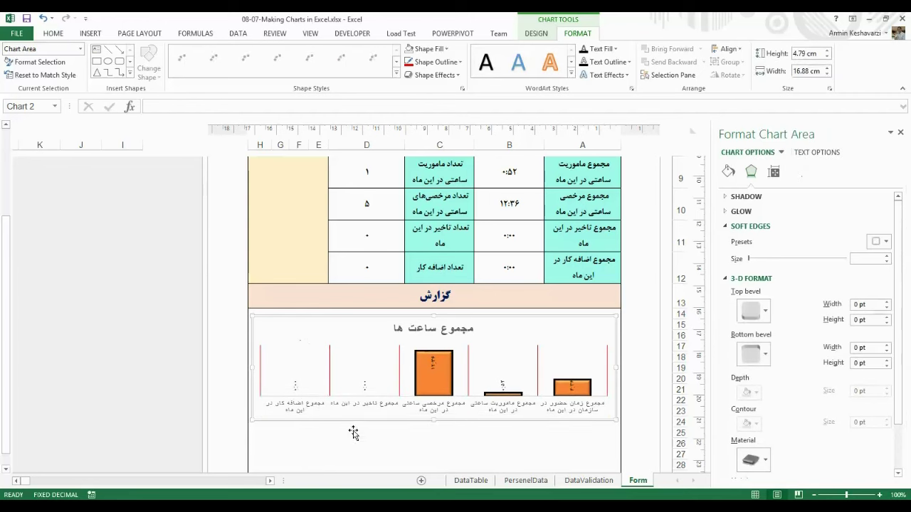
left_click(290, 405)
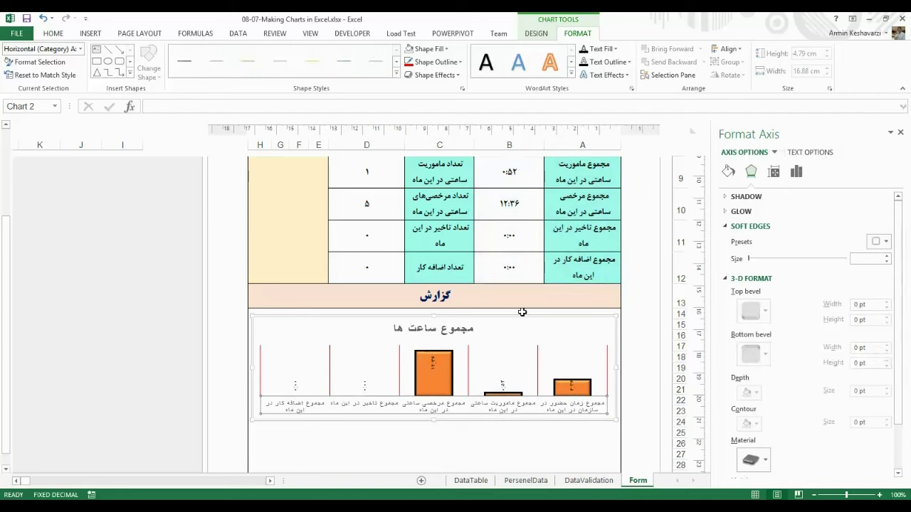
Browse the axis Effects and Axis Options settings, ending on the label Alignment settings.
left_click(735, 178)
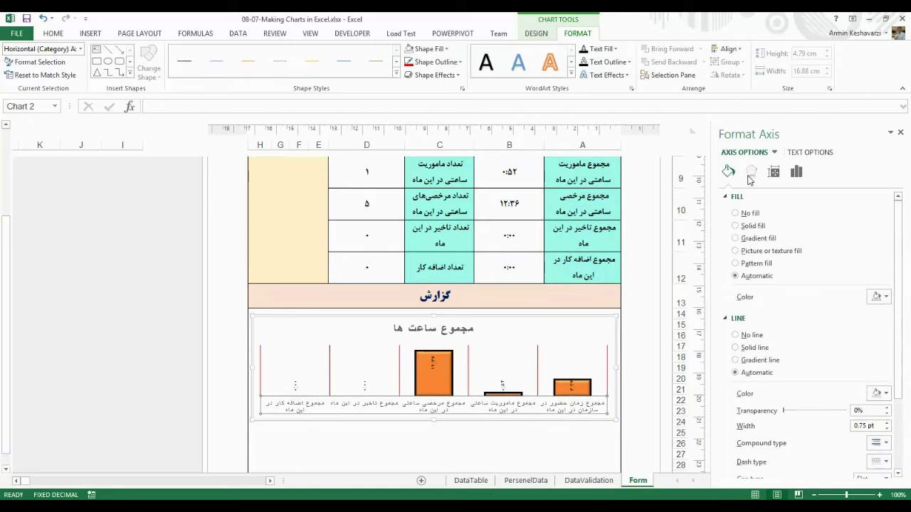
left_click(749, 178)
left_click(740, 211)
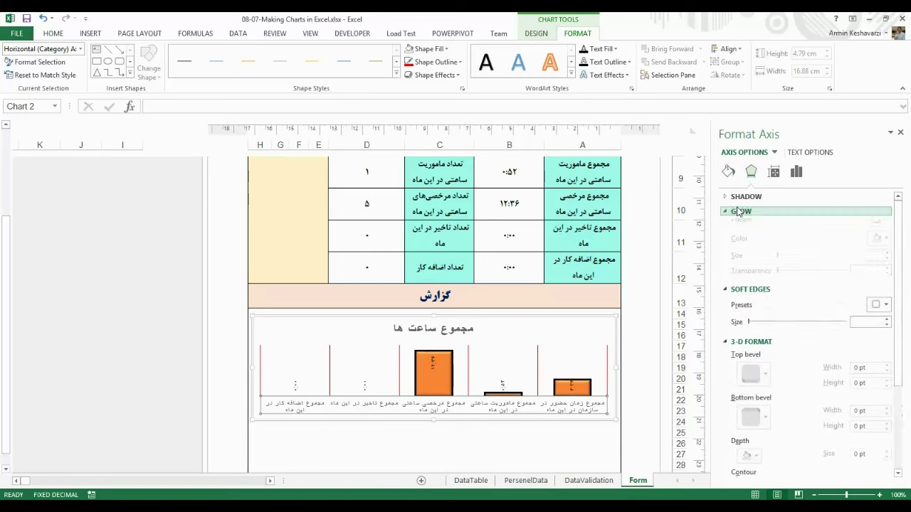
left_click(740, 211)
left_click(750, 227)
left_click(796, 173)
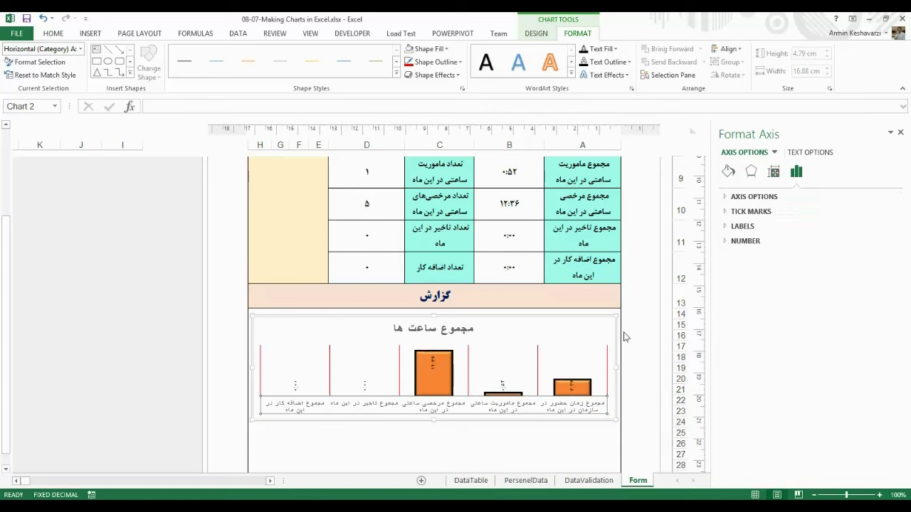
left_click(792, 198)
left_click(792, 198)
left_click(774, 177)
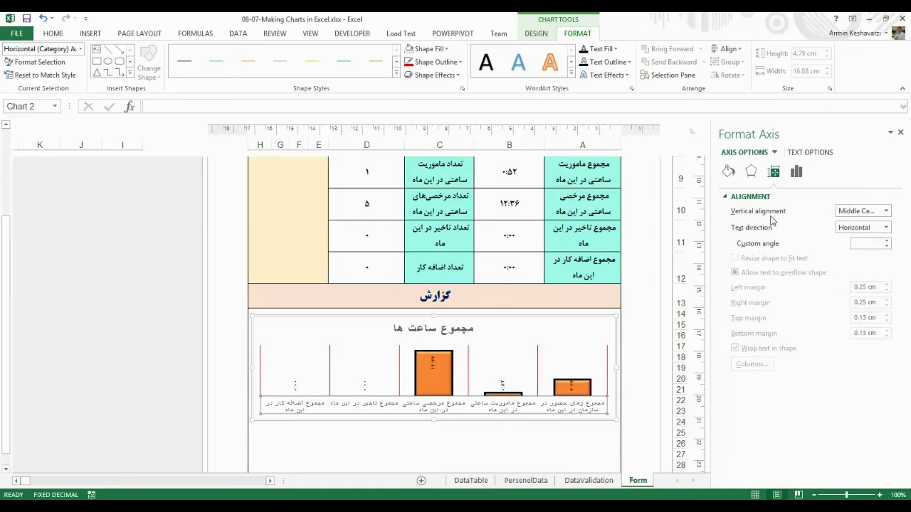
Try Bottom Centered, then set the category labels' vertical alignment to Middle.
left_click(885, 210)
left_click(861, 370)
left_click(887, 210)
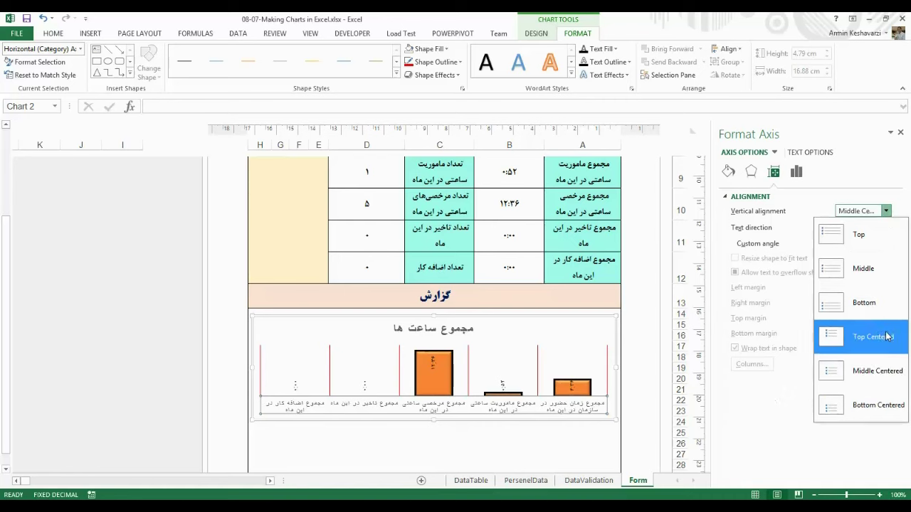
left_click(868, 405)
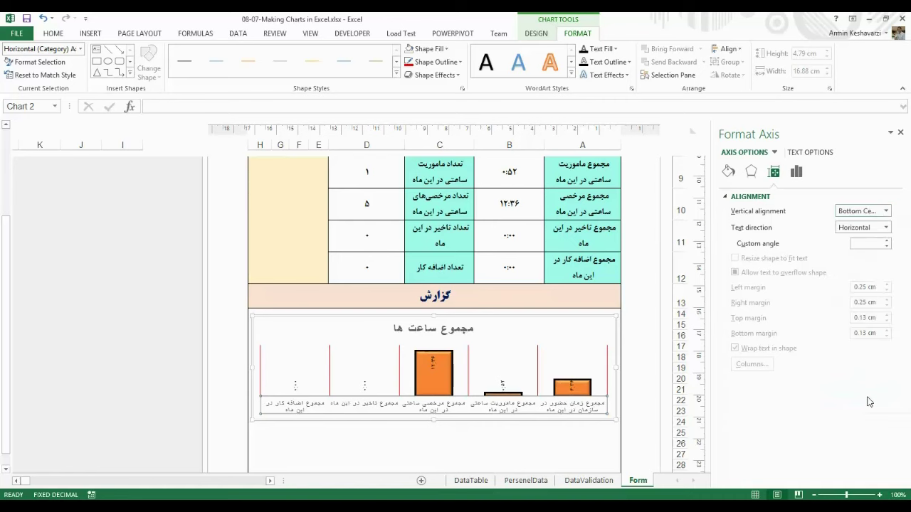
left_click(886, 211)
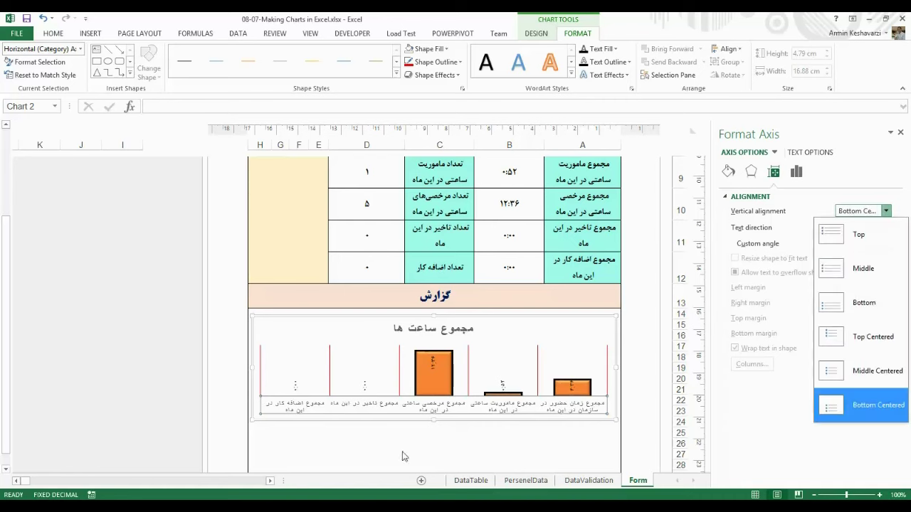
left_click(862, 269)
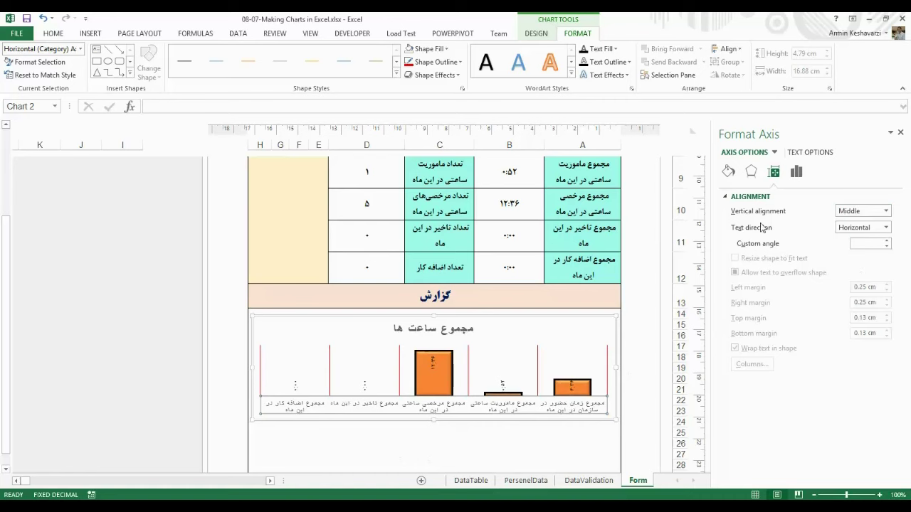
Change the label text direction to Rotate all text, then to Stacked.
left_click(885, 228)
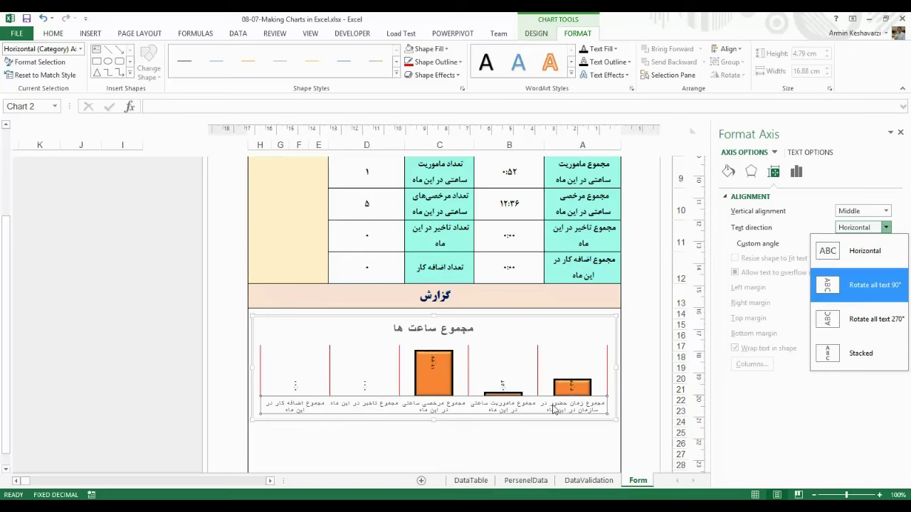
left_click(835, 318)
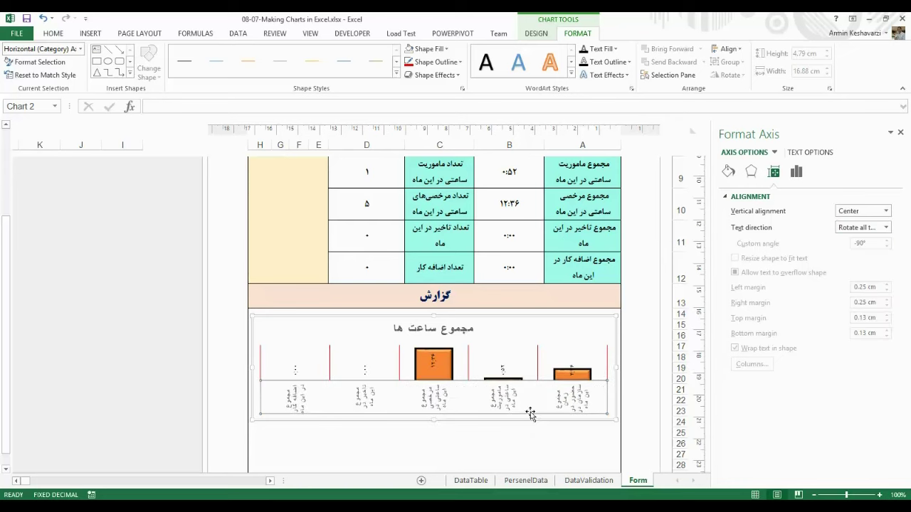
left_click(887, 227)
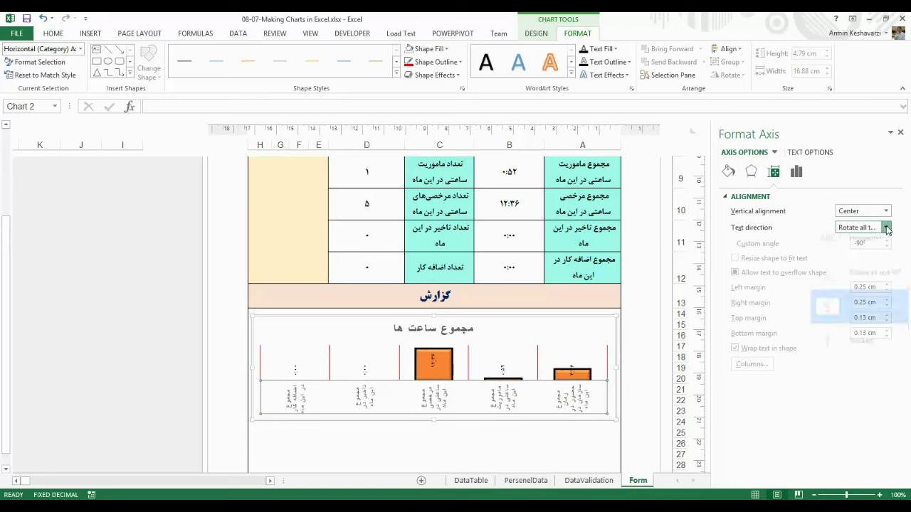
left_click(858, 349)
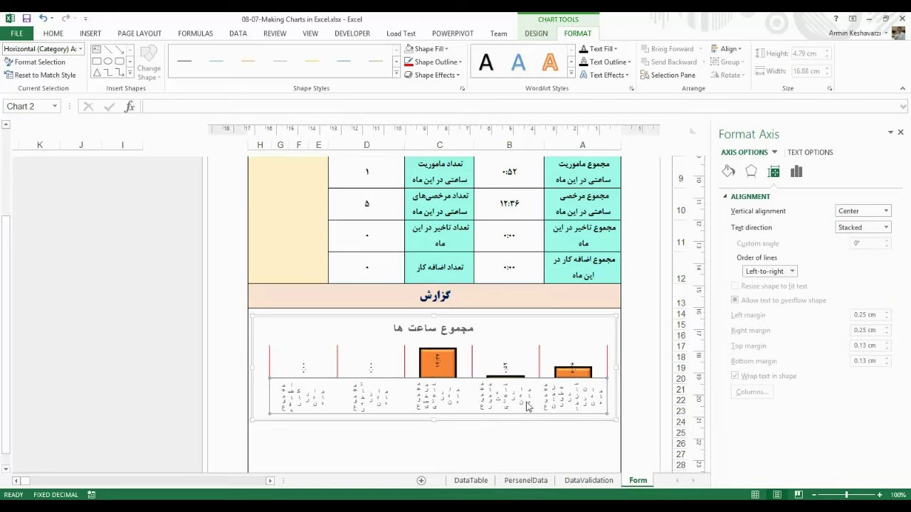
Try Rotate all text 90° for the category labels, then return text direction to Horizontal.
left_click(886, 227)
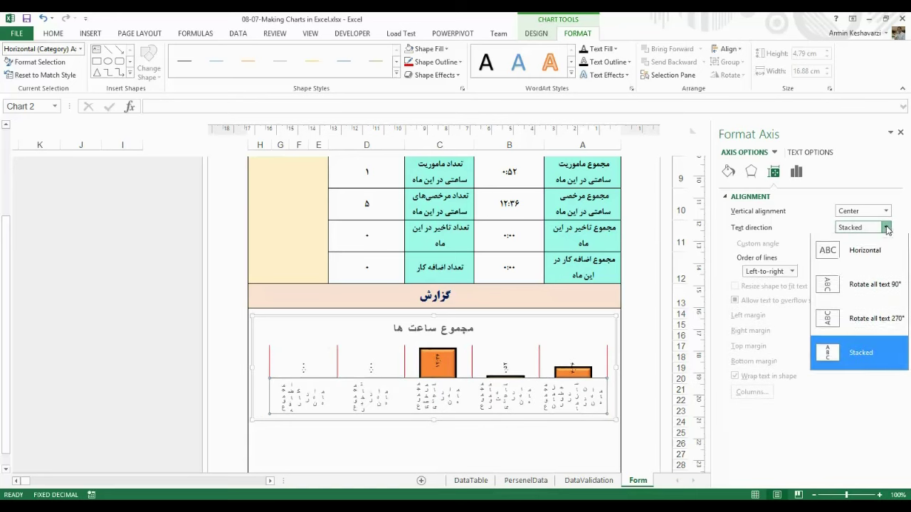
left_click(875, 285)
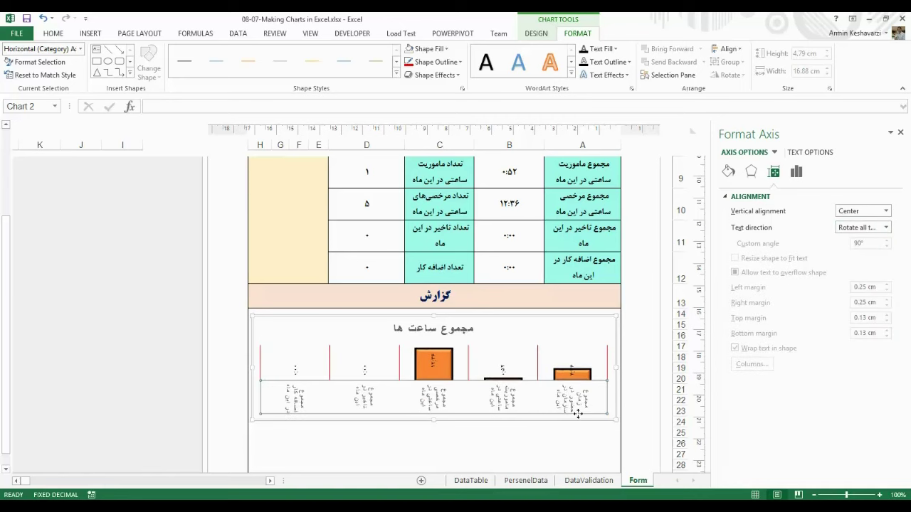
left_click(886, 227)
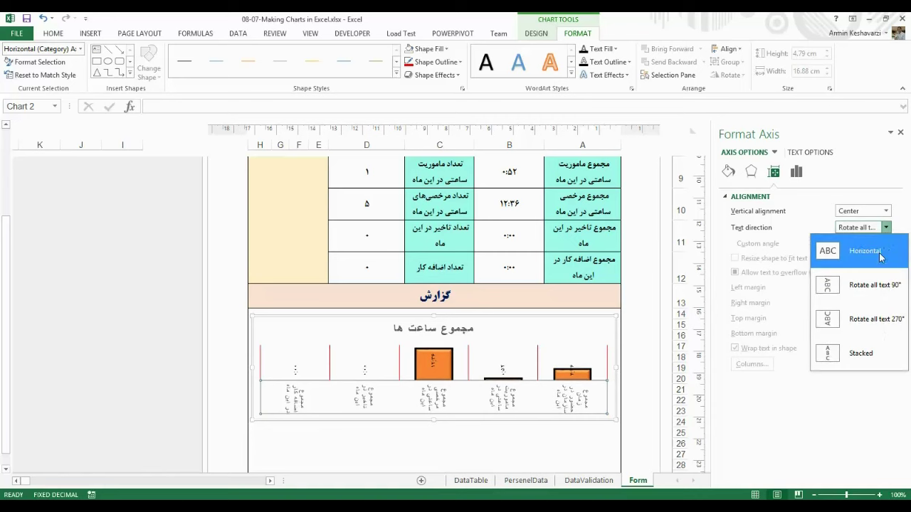
left_click(880, 256)
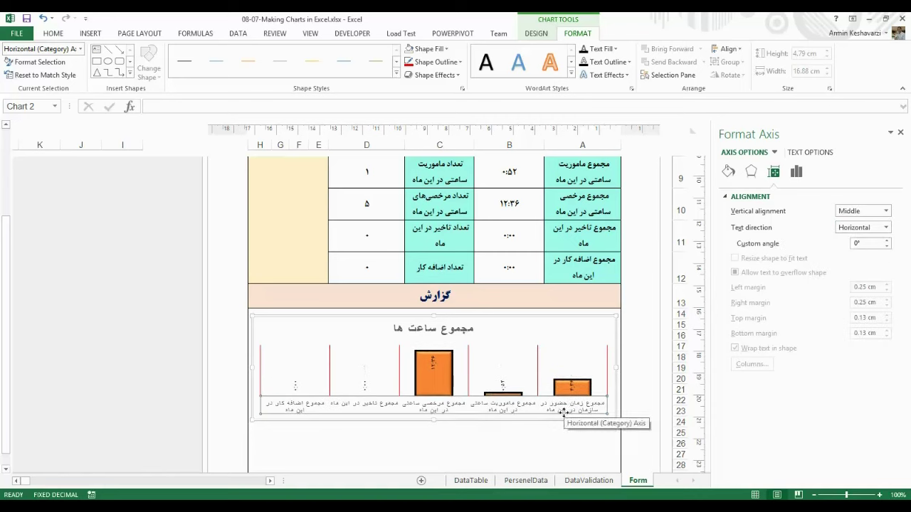
Raise the labels' custom angle step by step to about 26°, then enter 0 as the angle.
left_click(887, 241)
left_click(887, 242)
left_click(887, 242)
left_click(888, 242)
left_click(888, 242)
left_click(888, 242)
left_click(888, 242)
left_click(887, 242)
left_click(888, 242)
left_click(888, 242)
left_click(888, 242)
left_click(888, 242)
left_click(888, 242)
left_click(888, 242)
left_click(887, 242)
left_click(887, 242)
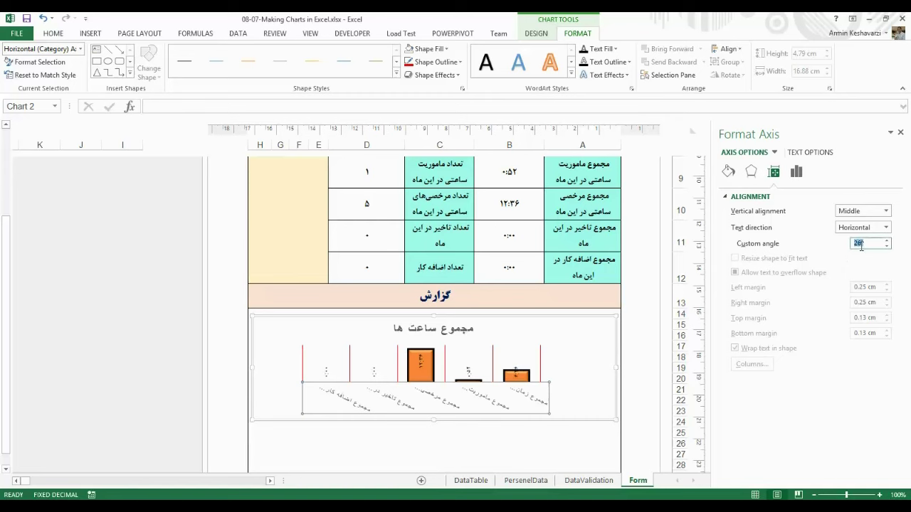
type("0")
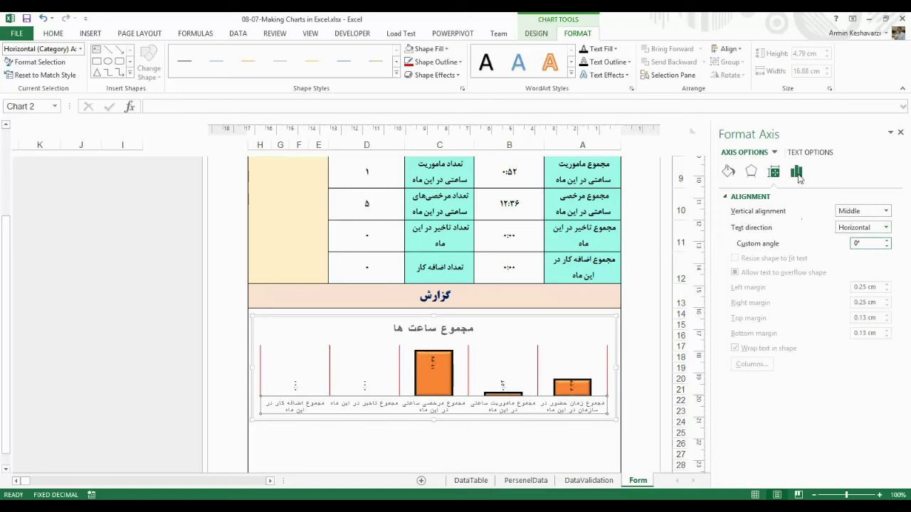
Show the category axis Axis Options and expand the tick mark and axis type sections.
left_click(797, 173)
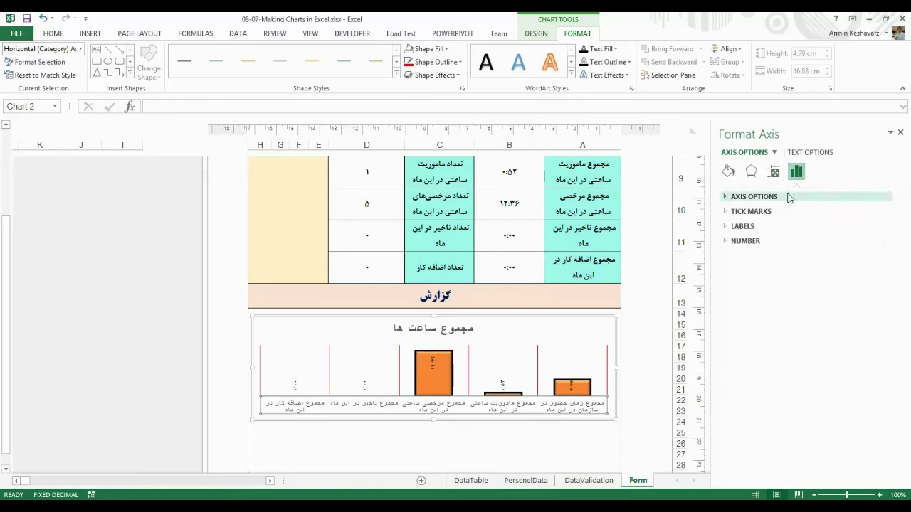
left_click(789, 197)
left_click(776, 197)
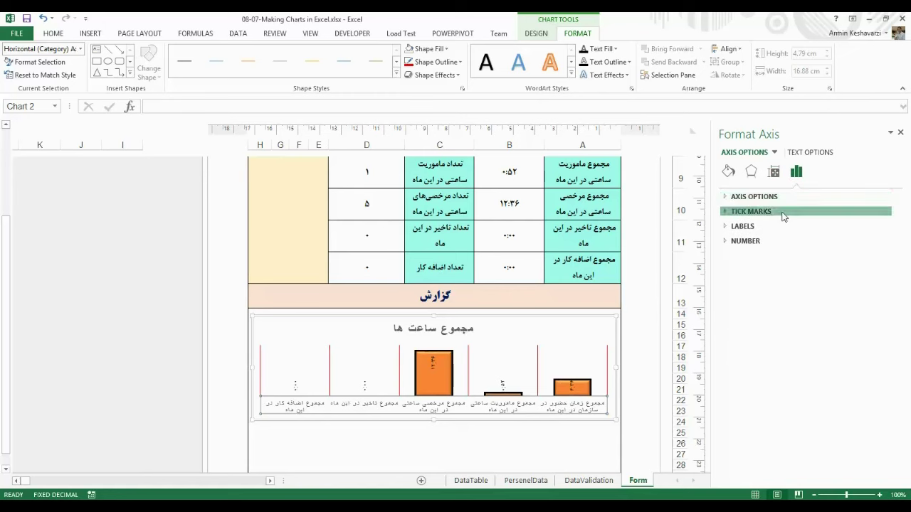
left_click(782, 211)
left_click(794, 196)
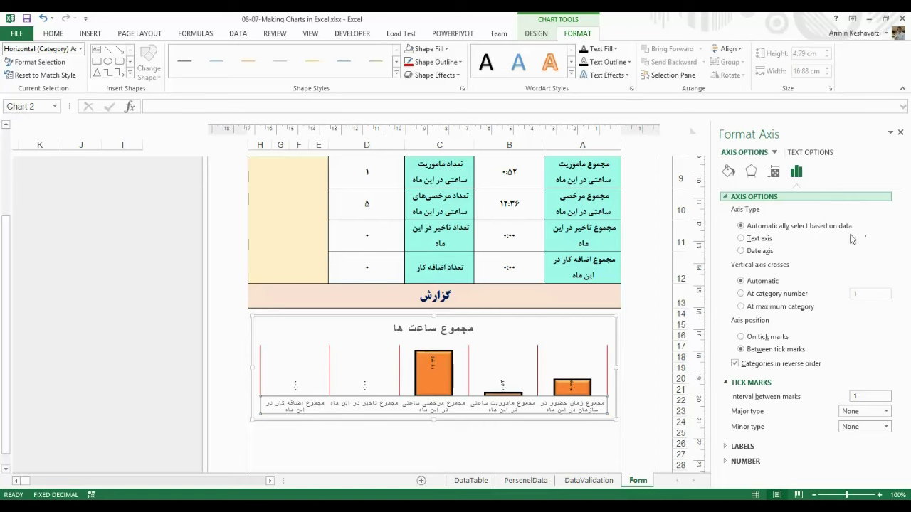
Switch Axis Type to Date axis and back to Automatic, then select the chart area.
left_click(758, 250)
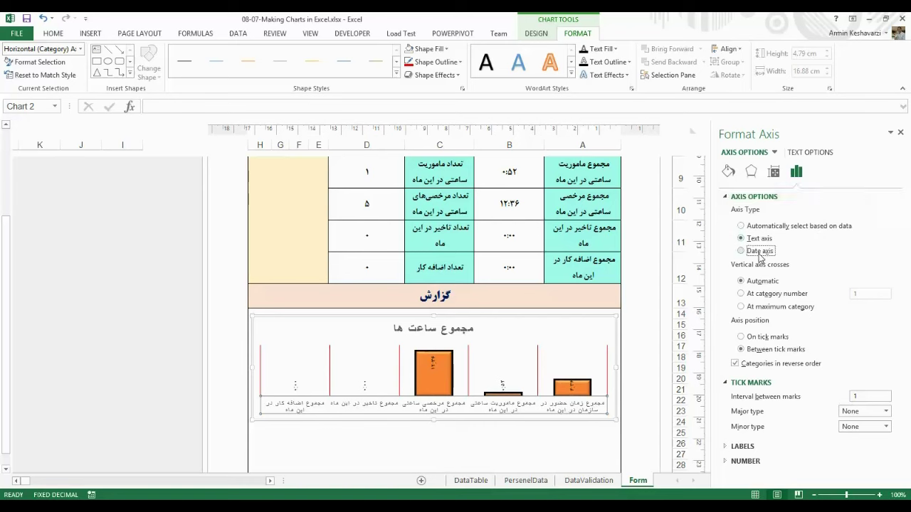
left_click(766, 226)
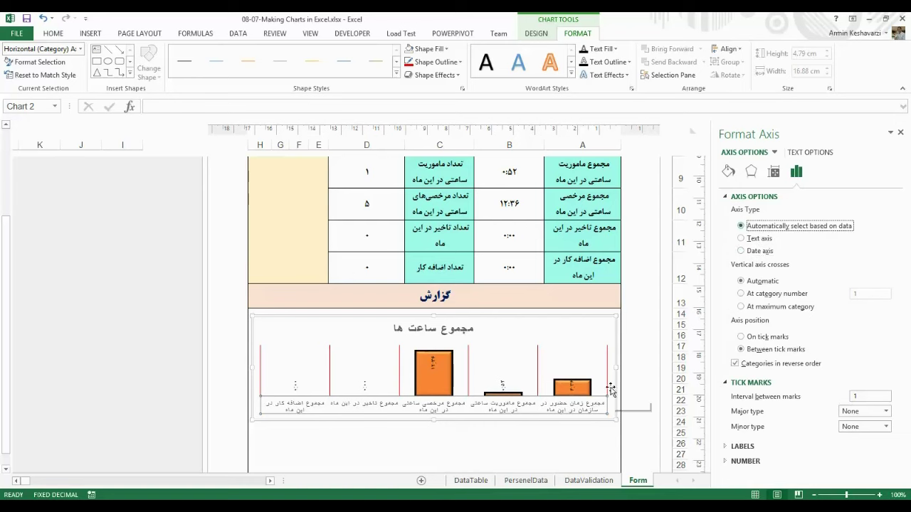
left_click(611, 340)
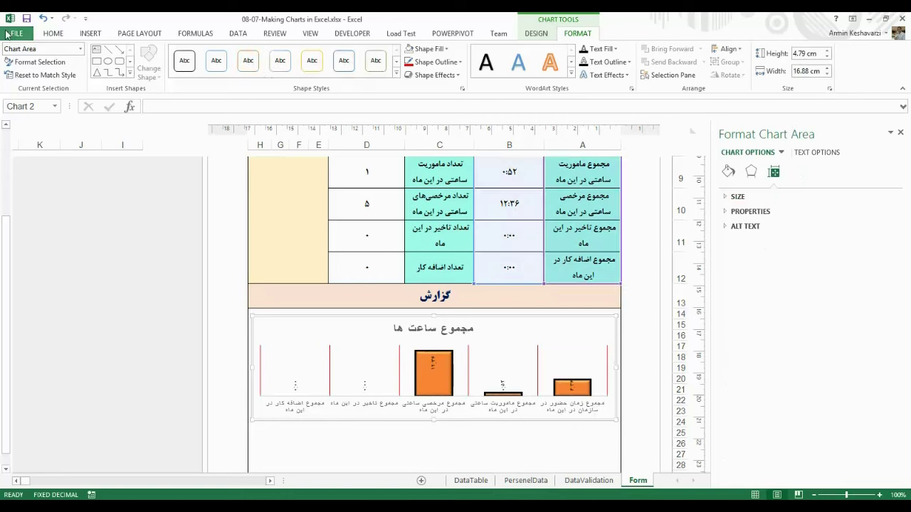
Add a Primary Vertical axis from Add Chart Element > Axes and select the new time axis.
left_click(540, 34)
left_click(19, 60)
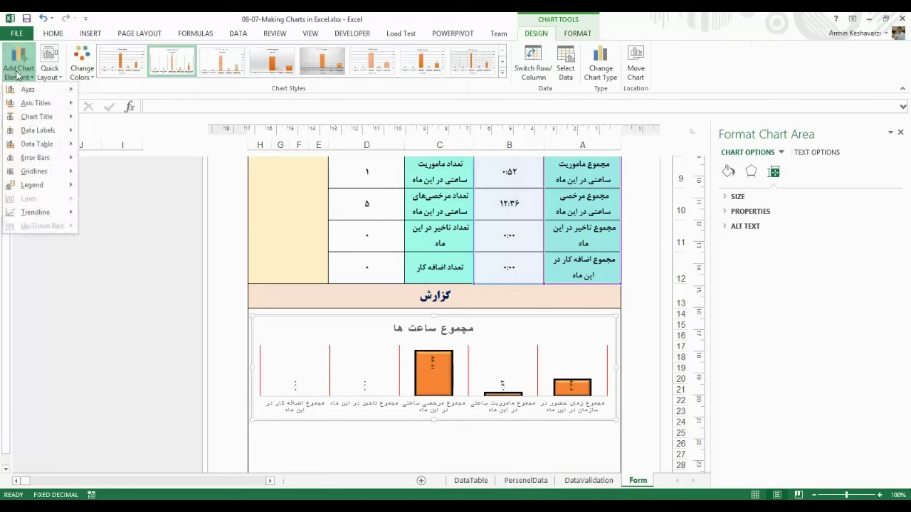
mouse_move(28, 90)
left_click(121, 121)
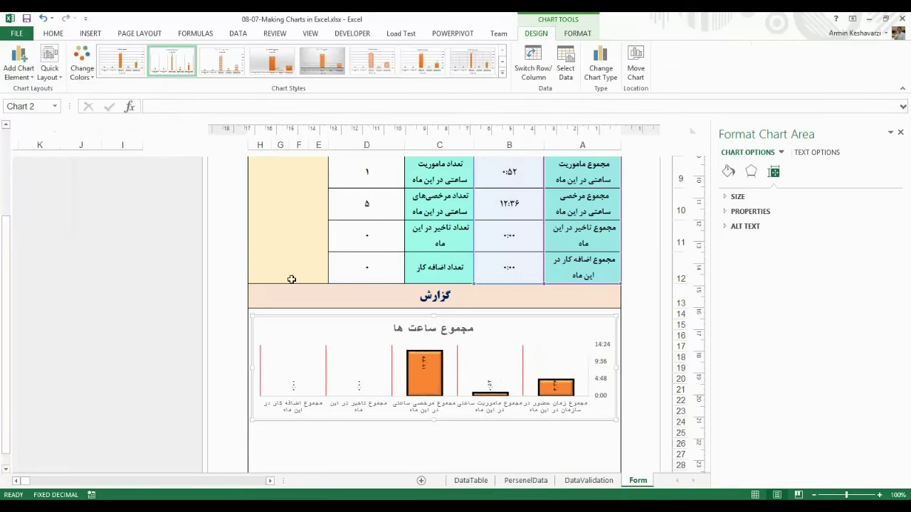
left_click(599, 350)
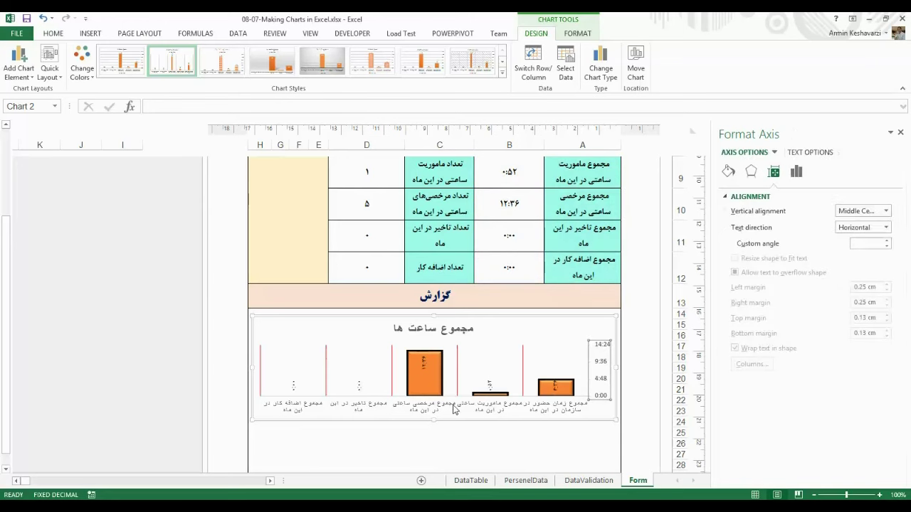
left_click(558, 390)
left_click(597, 365)
left_click(796, 172)
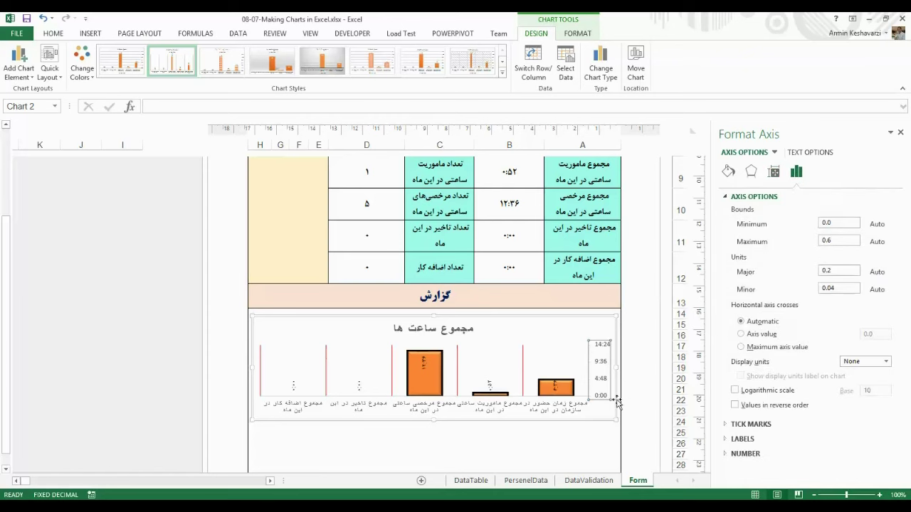
left_click(836, 221)
key("BackSpace")
type("0")
left_click(832, 240)
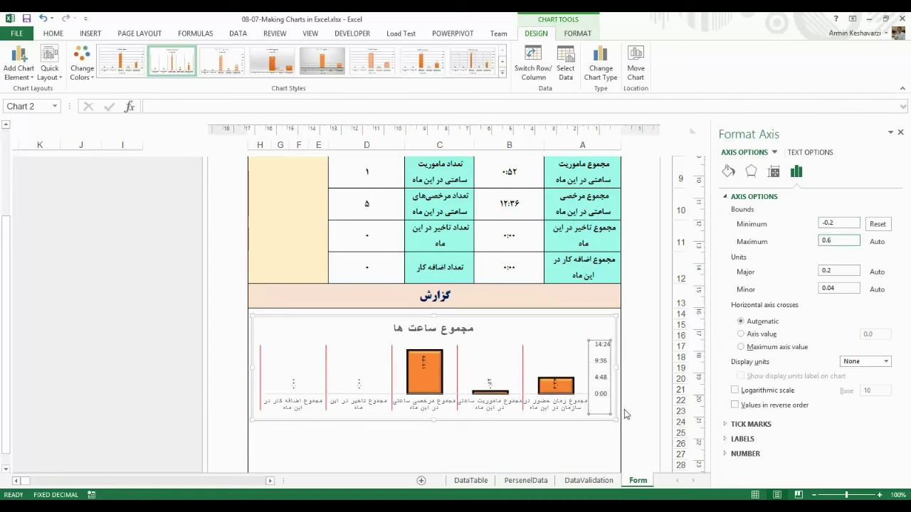
left_click(580, 411)
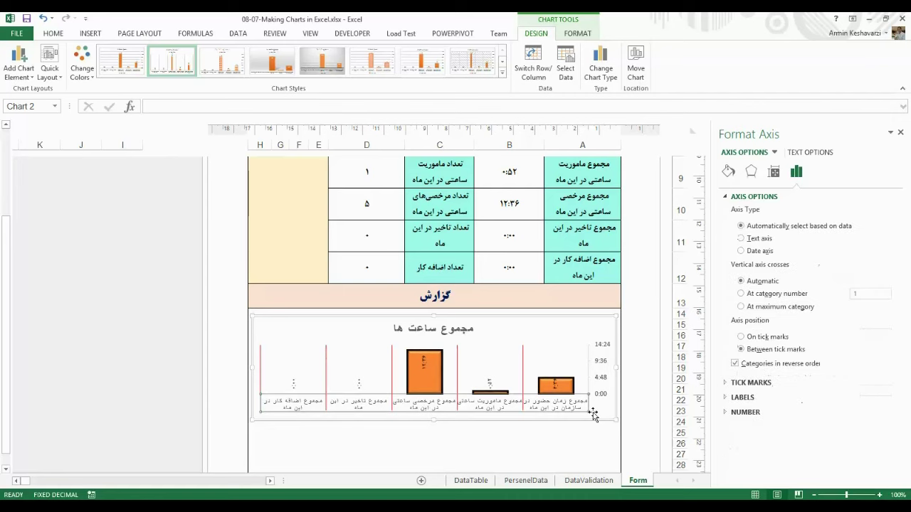
left_click(600, 402)
double_click(829, 225)
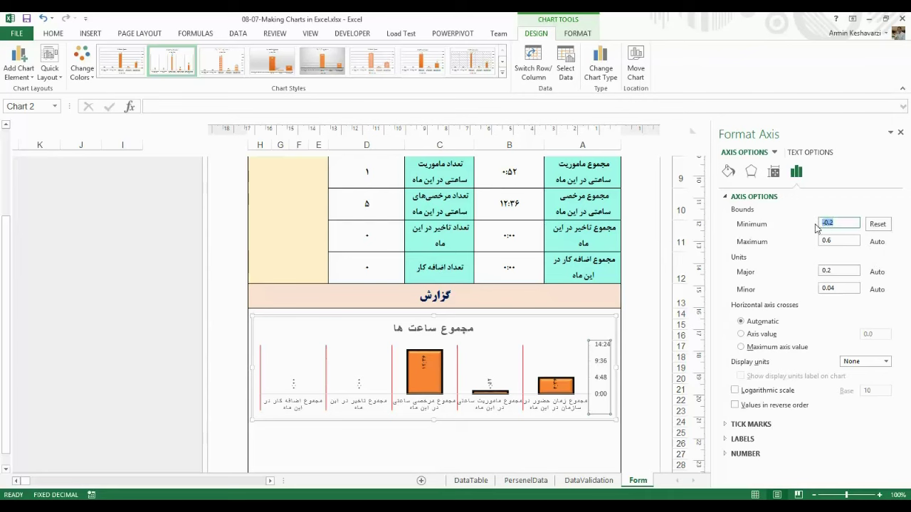
type("0")
left_click(836, 242)
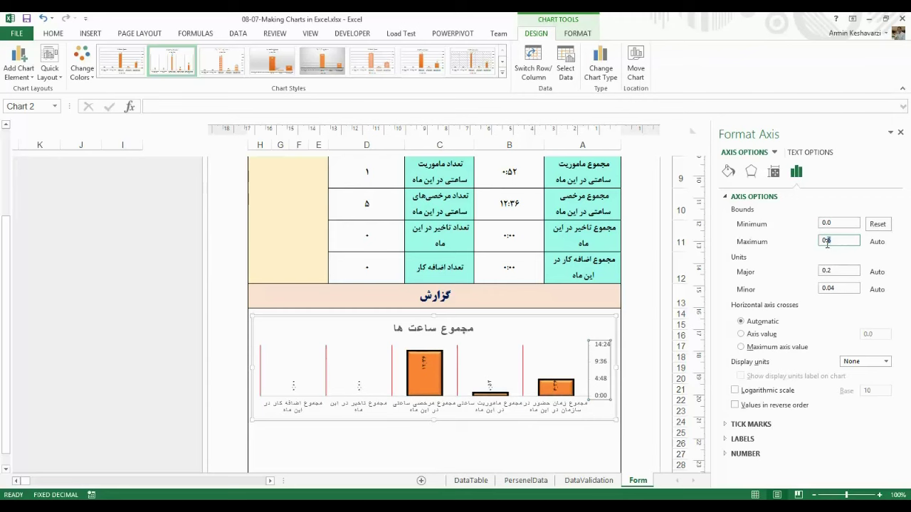
type("0.7")
left_click(853, 225)
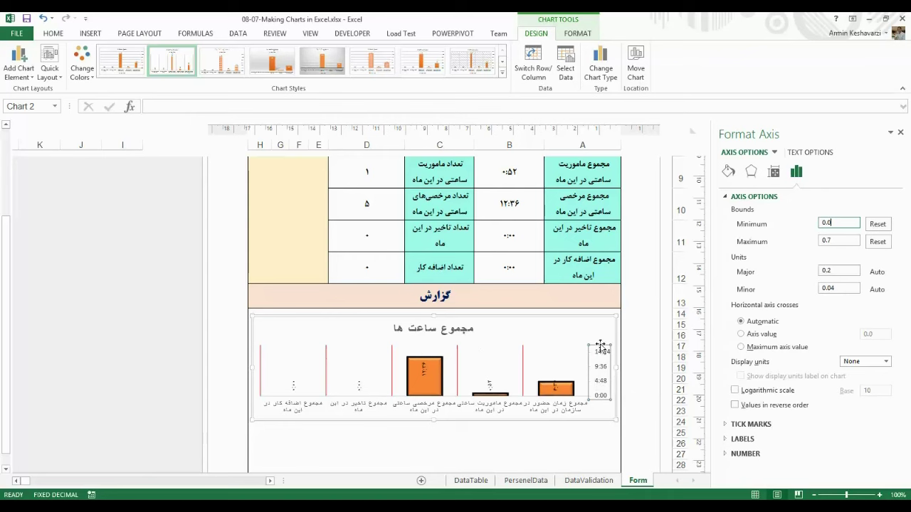
left_click(827, 241)
type("0.6")
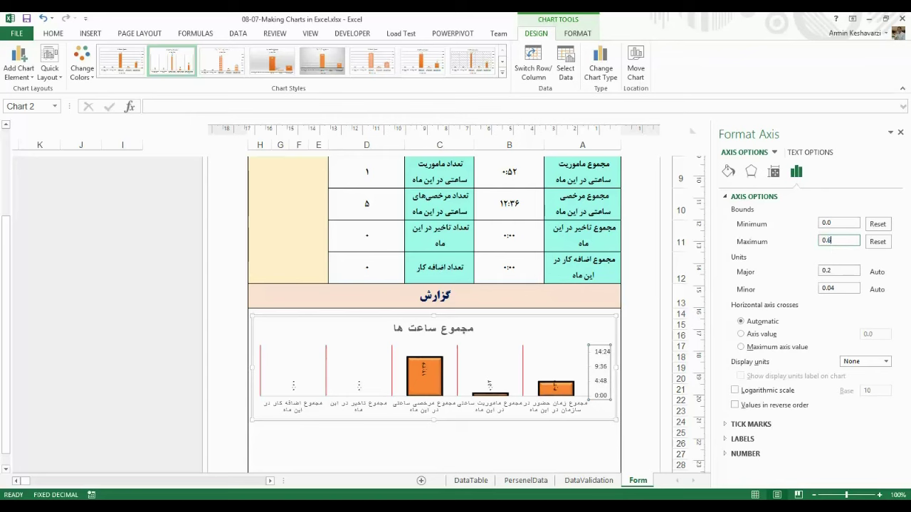
left_click(845, 225)
left_click(877, 241)
left_click(877, 224)
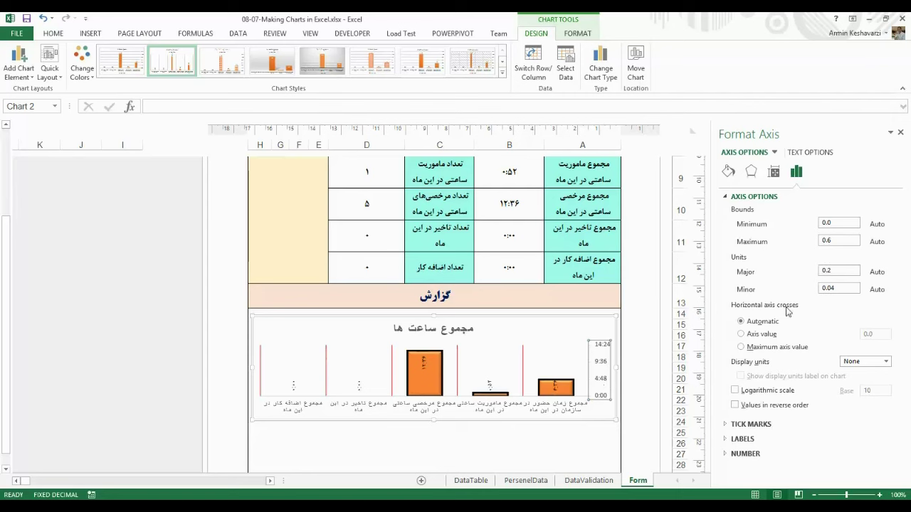
Enter 0.3 as the vertical axis major unit and 0.1 as the minor unit.
left_click(831, 270)
left_click(851, 287)
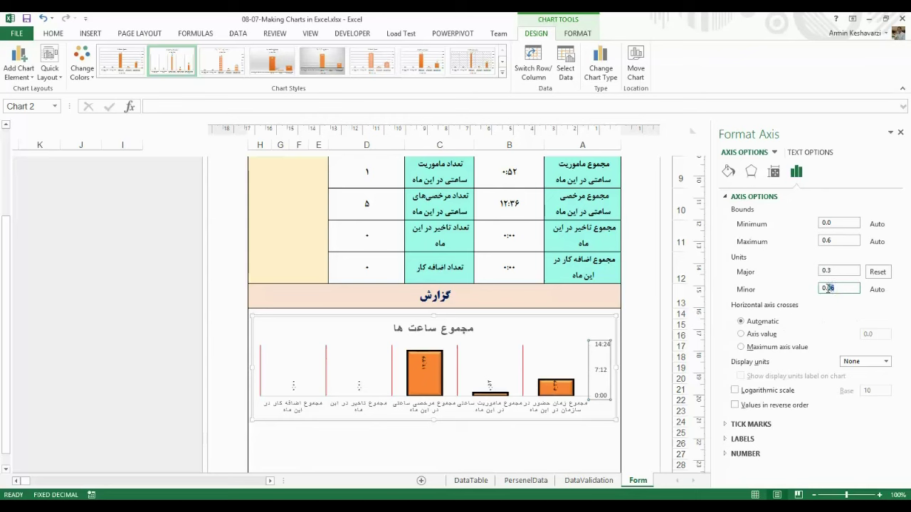
type("0.1")
left_click(841, 272)
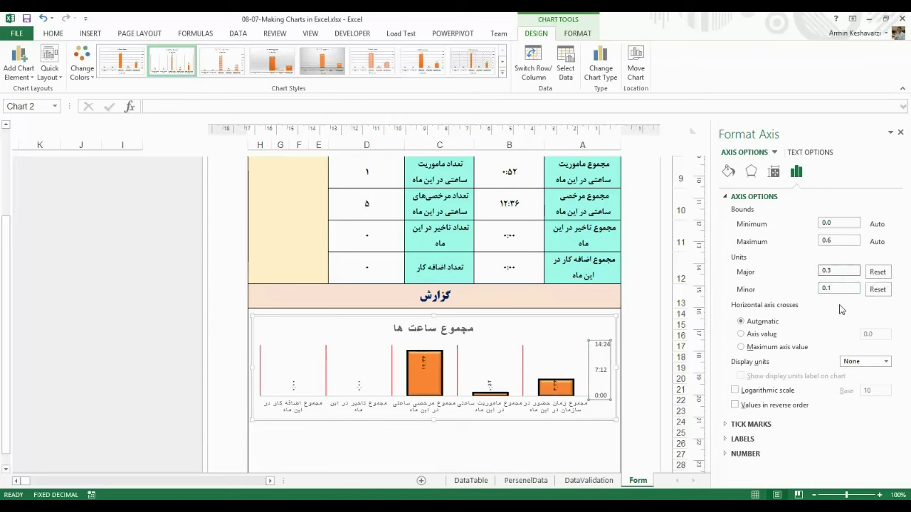
Expand the axis tick mark settings and try Inside for the minor tick marks.
left_click(767, 427)
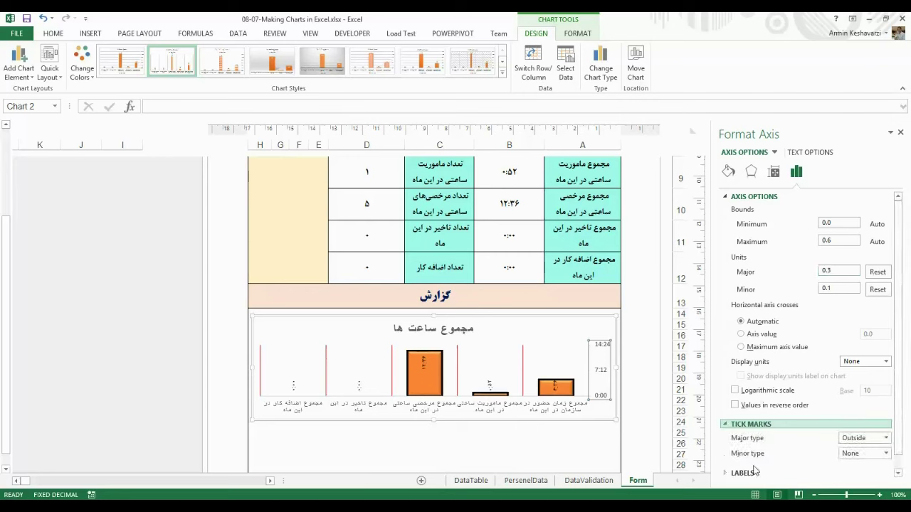
left_click(886, 455)
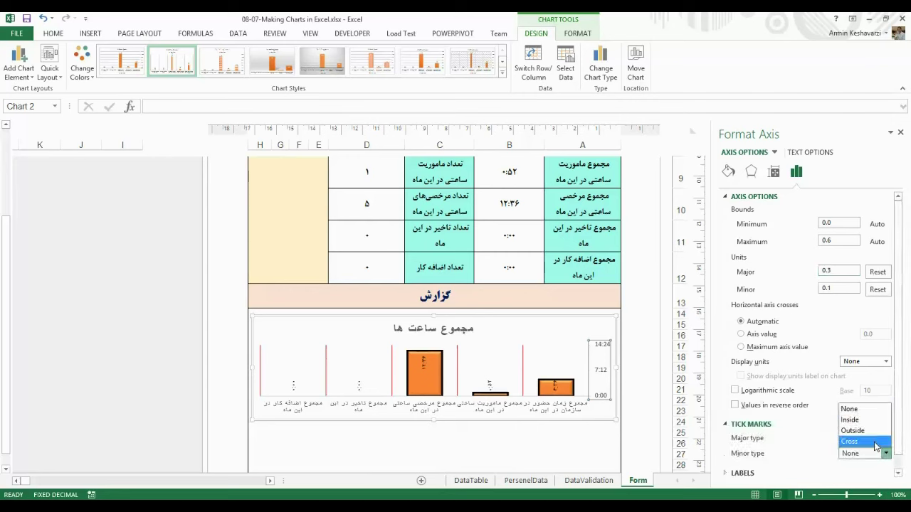
left_click(874, 426)
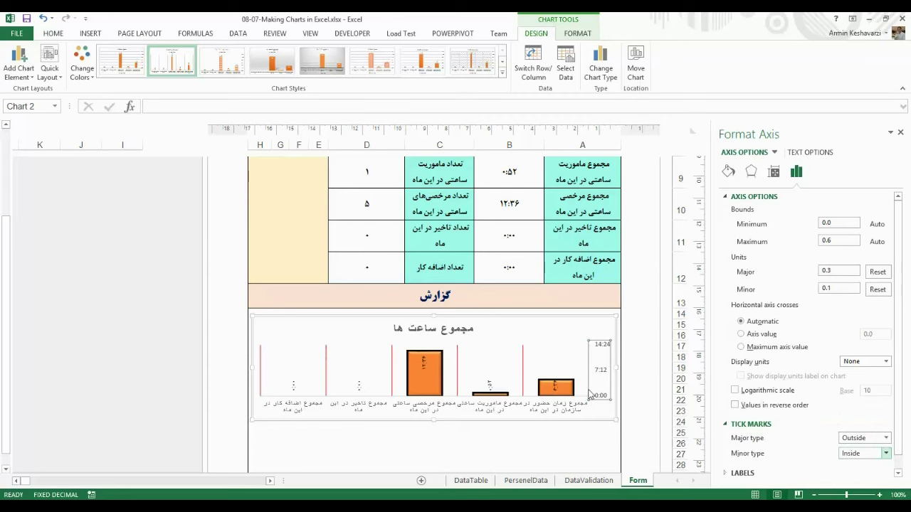
Try bold axis labels, then undo it and leave the outline colour unchanged.
left_click(582, 36)
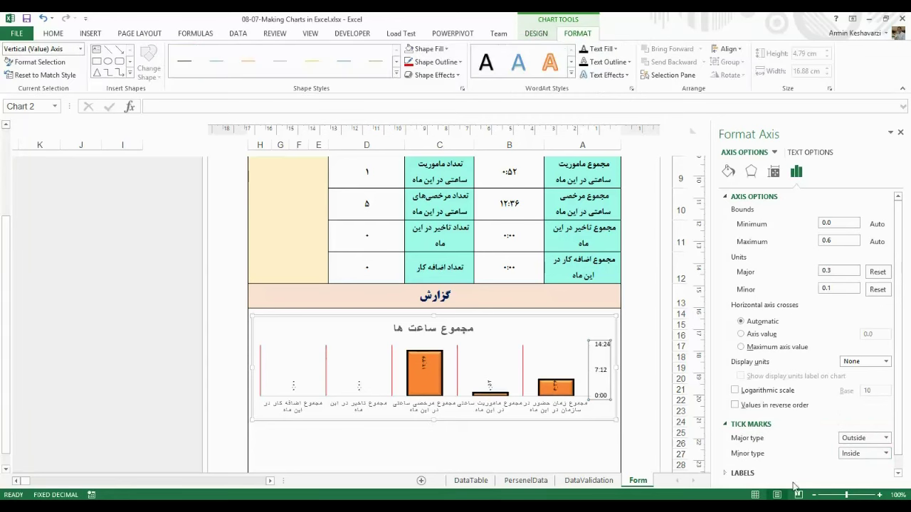
left_click(585, 62)
key("ctrl+z")
left_click(447, 61)
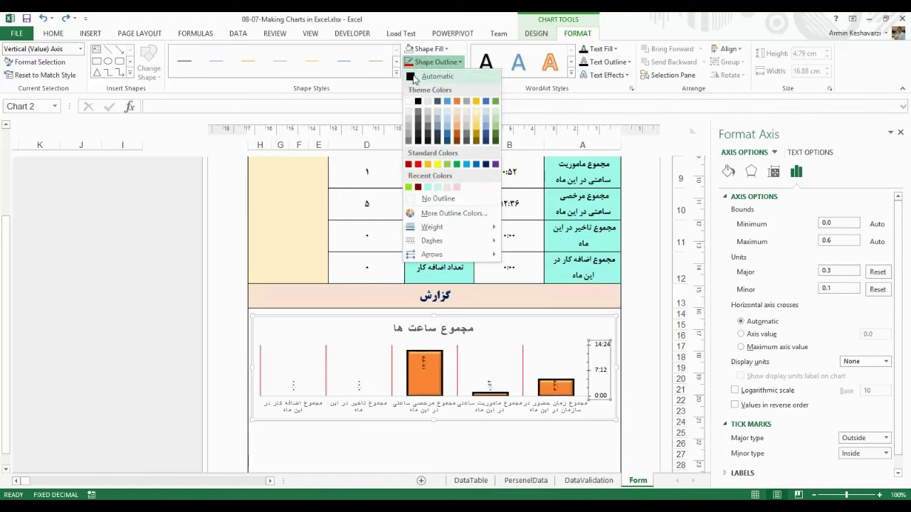
left_click(447, 61)
Set the major tick marks to Outside and the minor tick marks to Cross.
left_click(880, 495)
left_click(880, 494)
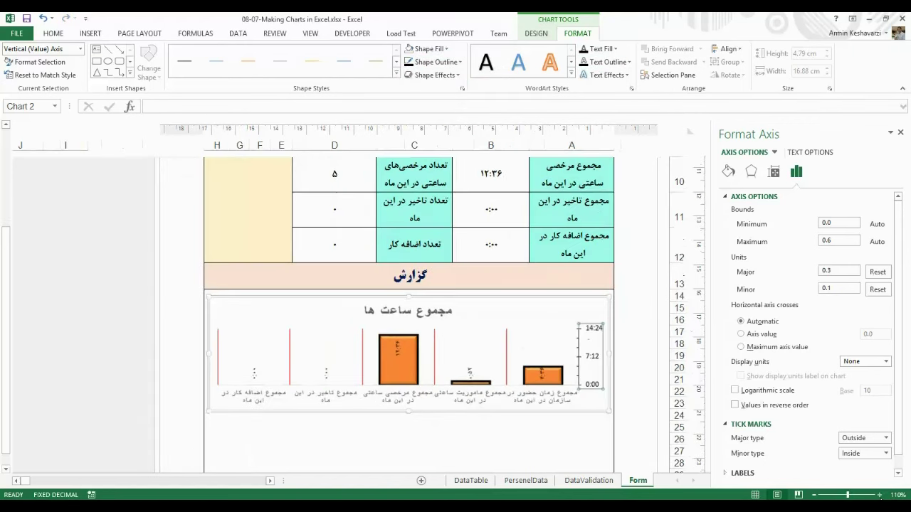
left_click(880, 495)
left_click(879, 495)
left_click(880, 495)
left_click(880, 494)
left_click(879, 495)
left_click(879, 494)
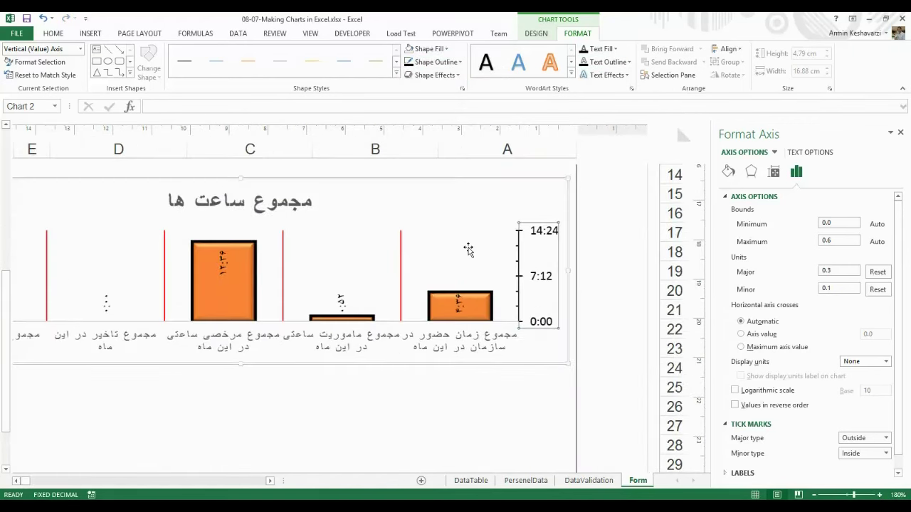
left_click(886, 437)
left_click(854, 461)
left_click(886, 438)
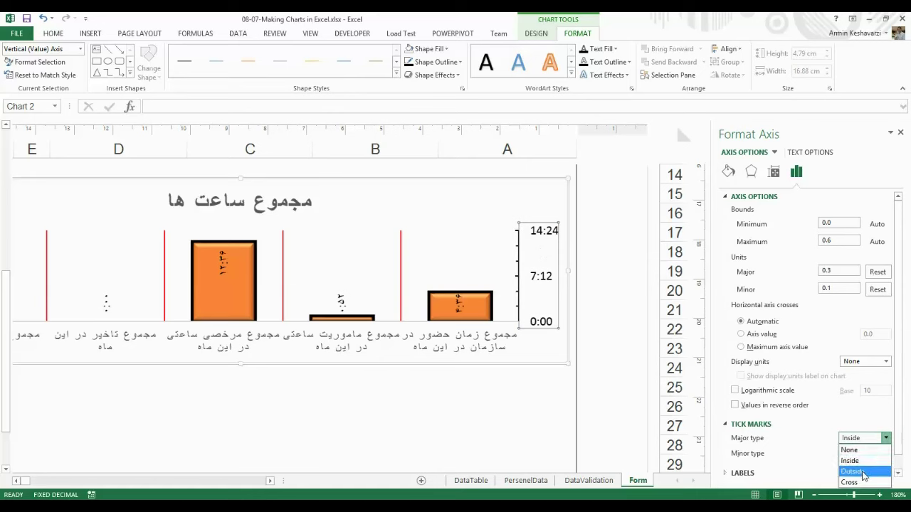
left_click(875, 467)
left_click(886, 454)
left_click(854, 443)
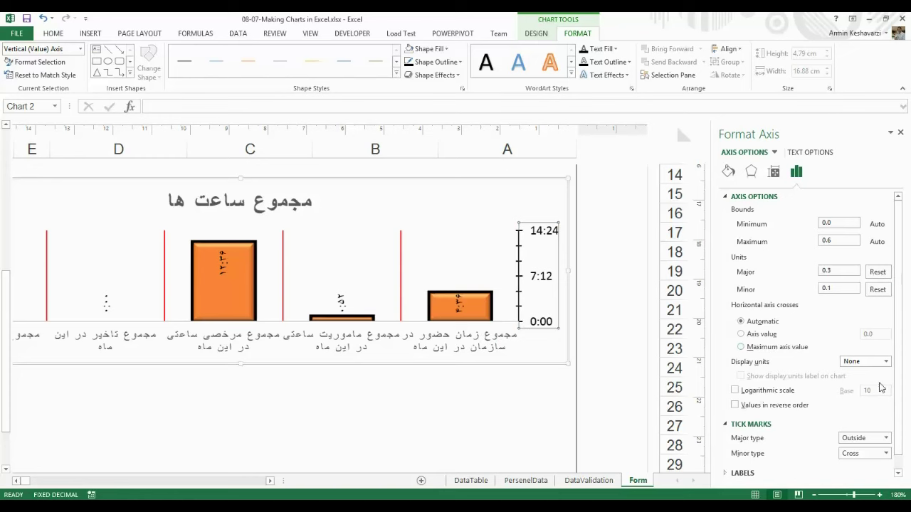
scroll(898, 356, "down", 1)
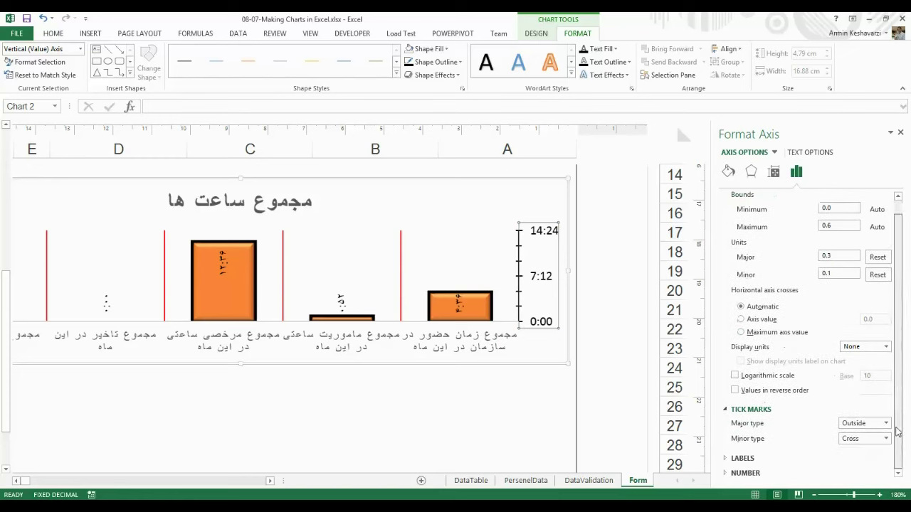
Expand the axis Labels settings and try the High label position.
left_click(758, 459)
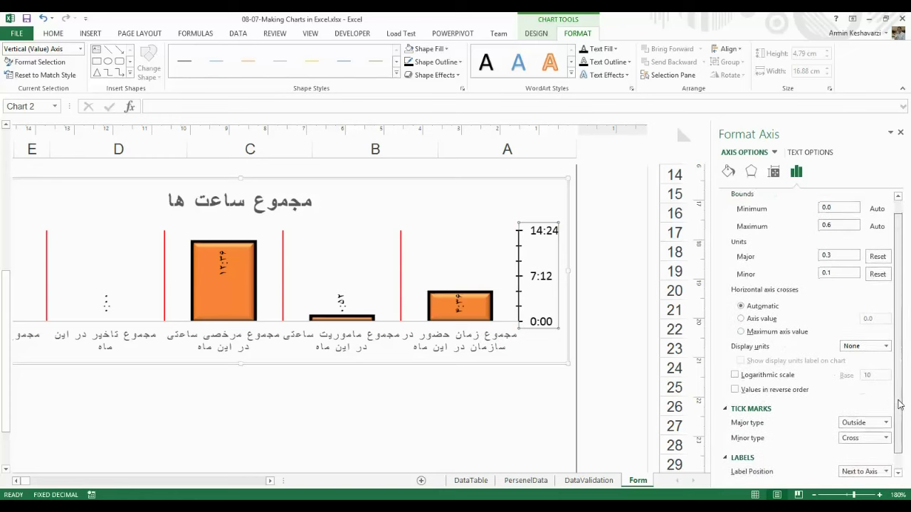
scroll(898, 402, "down", 1)
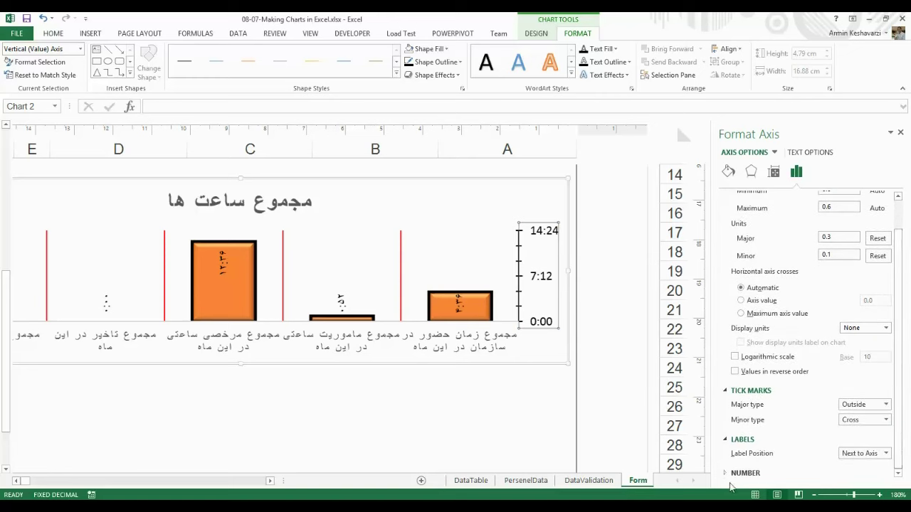
left_click(887, 453)
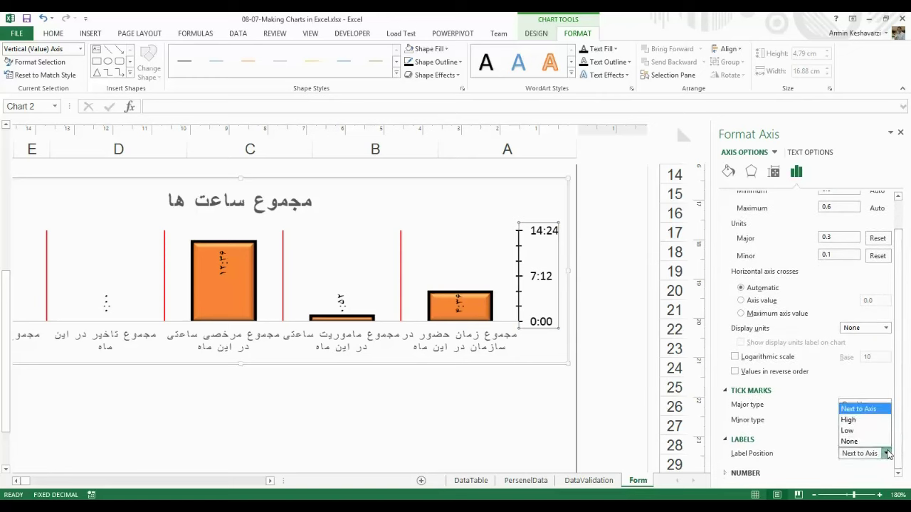
left_click(857, 419)
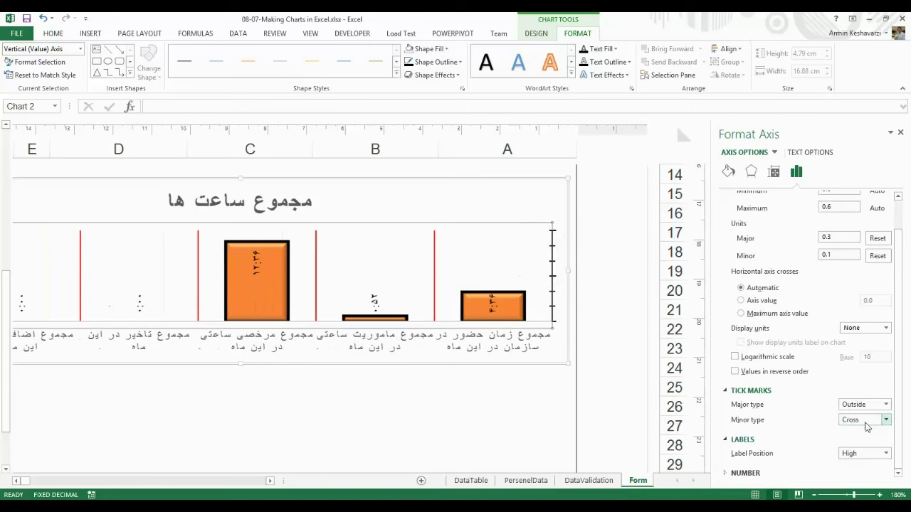
left_click(15, 481)
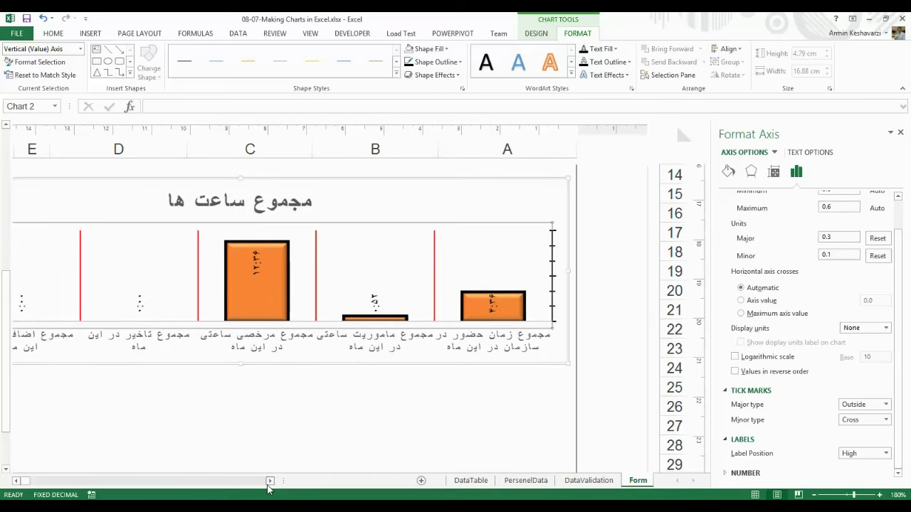
Try Low and None, return labels to Next to Axis, and show the Number settings.
left_click(885, 453)
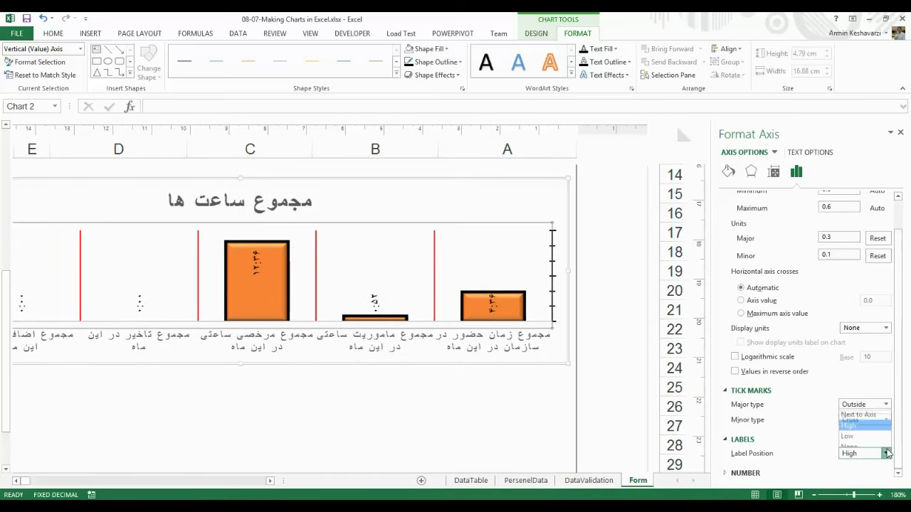
left_click(861, 431)
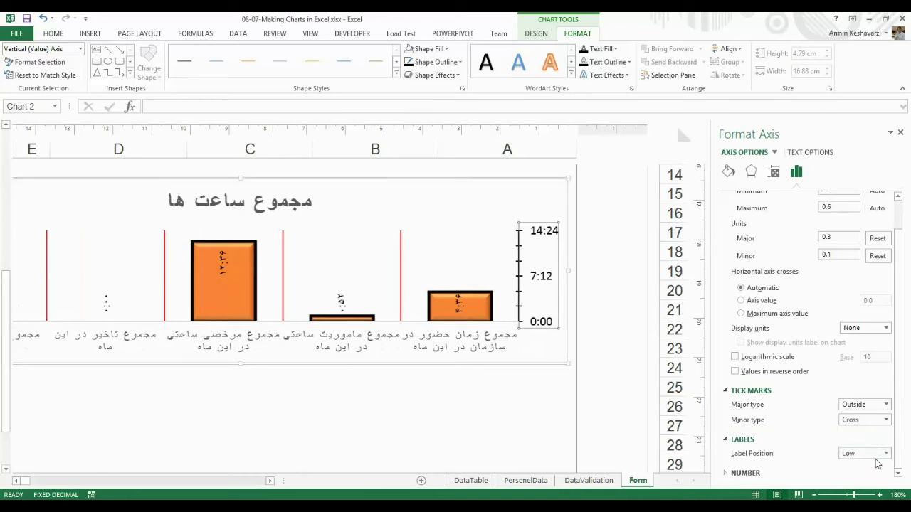
left_click(882, 455)
left_click(854, 438)
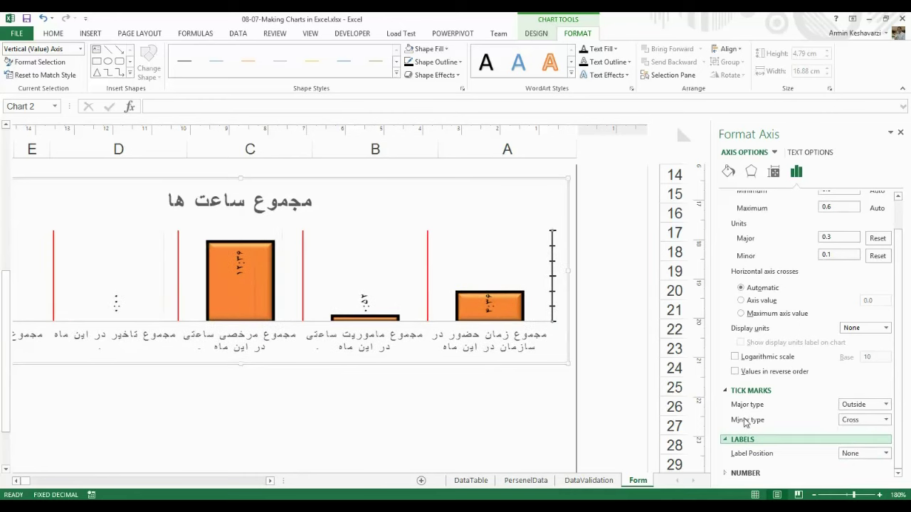
left_click(886, 453)
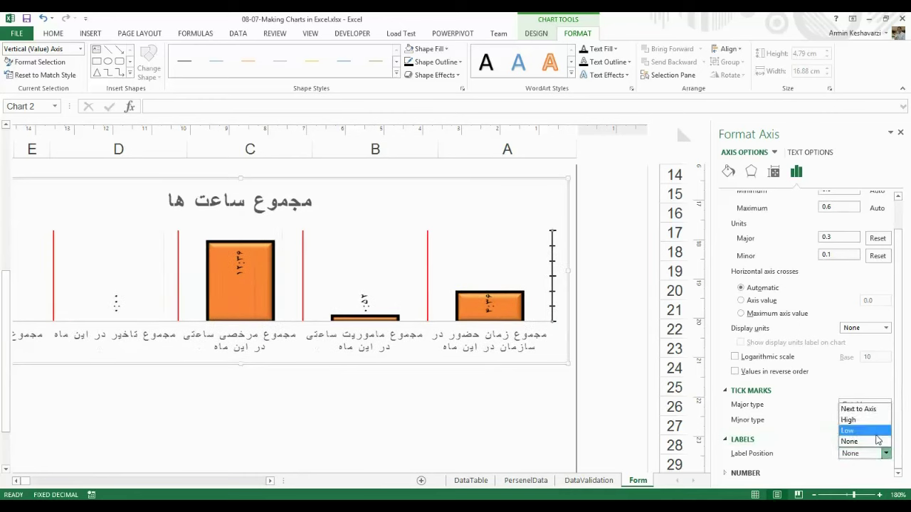
left_click(858, 409)
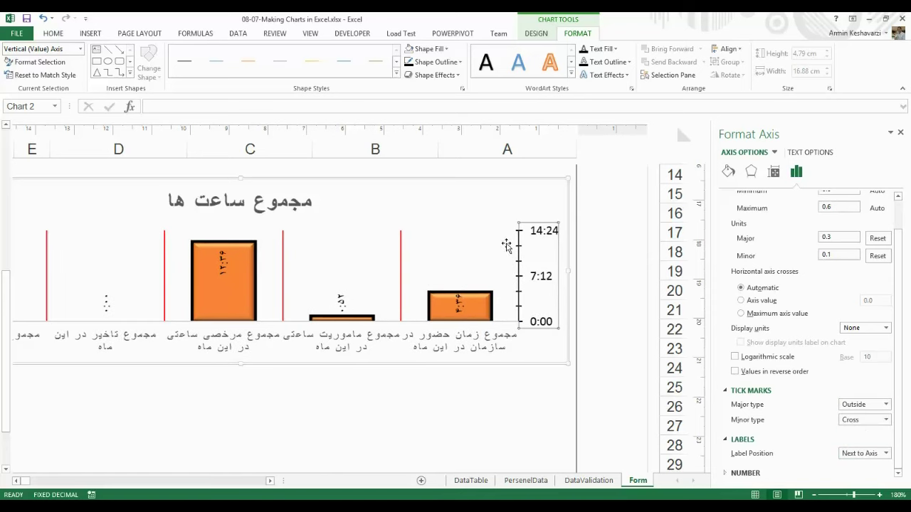
left_click(743, 473)
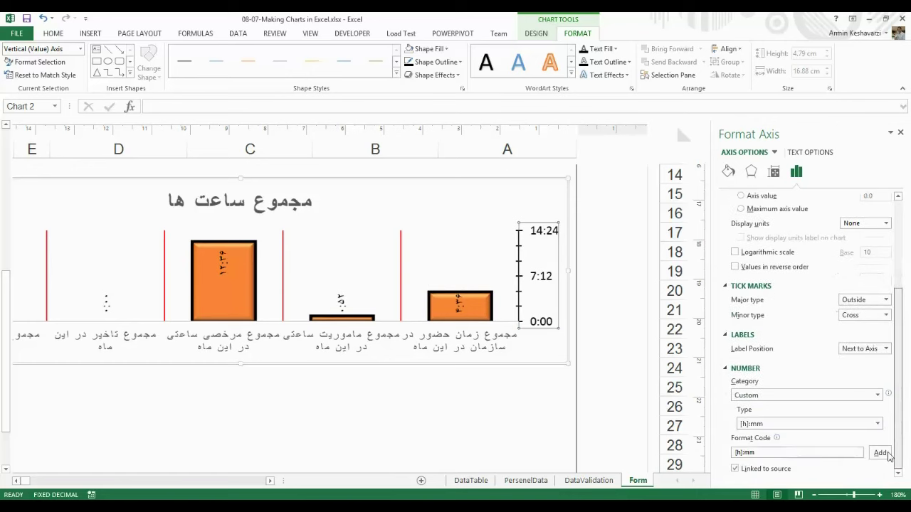
left_click(877, 396)
left_click(856, 384)
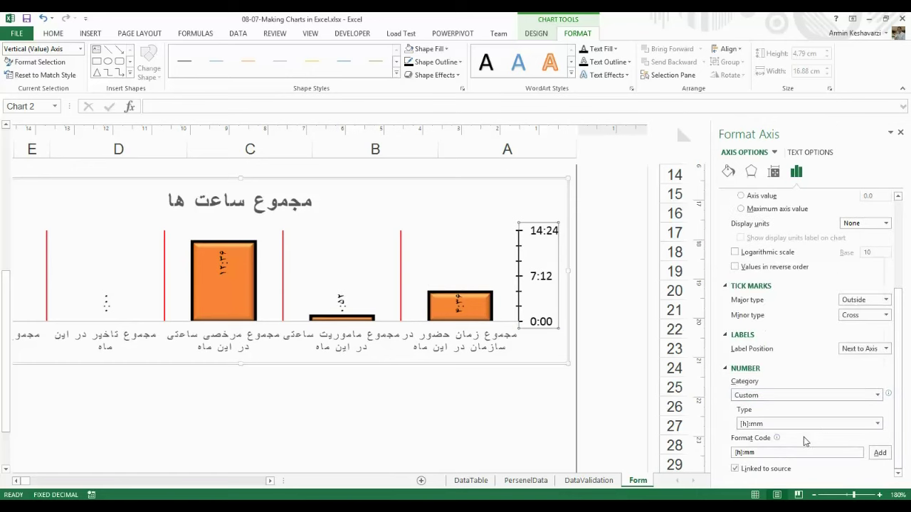
left_click(877, 423)
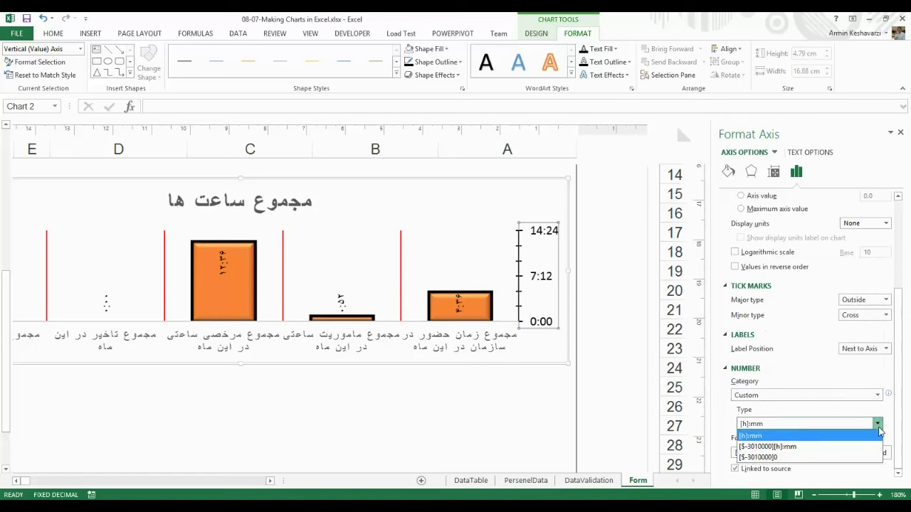
left_click(817, 448)
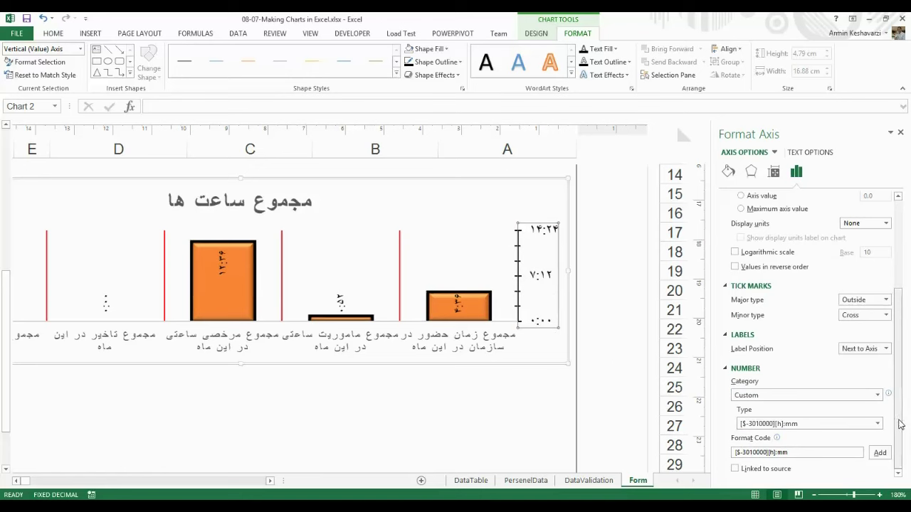
left_click_drag(899, 421, 898, 325)
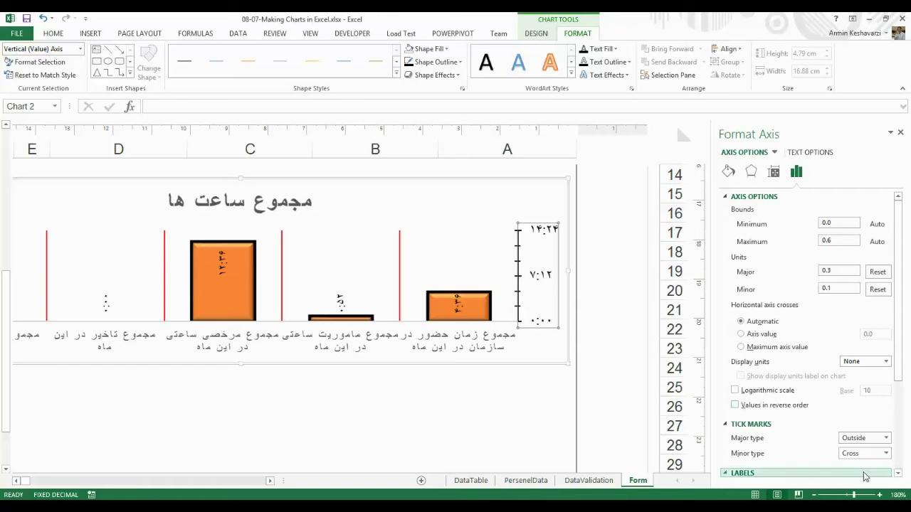
left_click(814, 495)
left_click(814, 494)
left_click(814, 495)
left_click(814, 495)
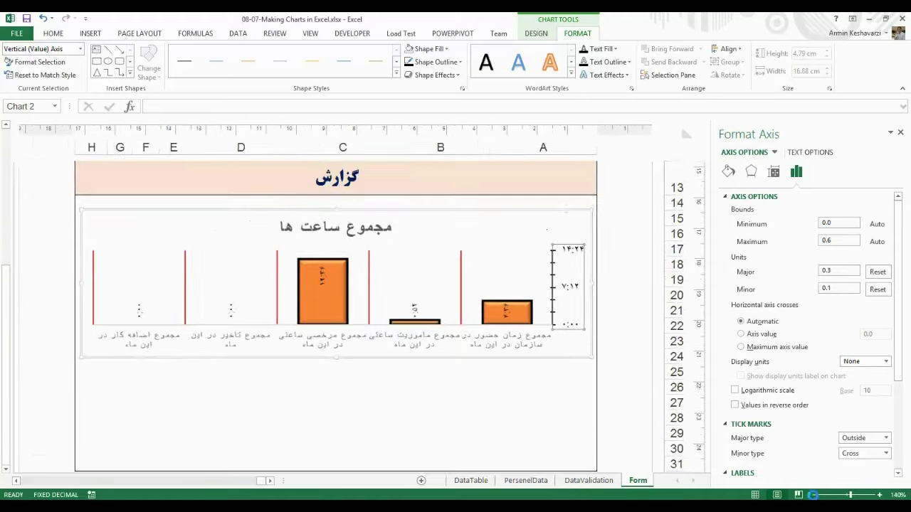
left_click(814, 495)
left_click(814, 494)
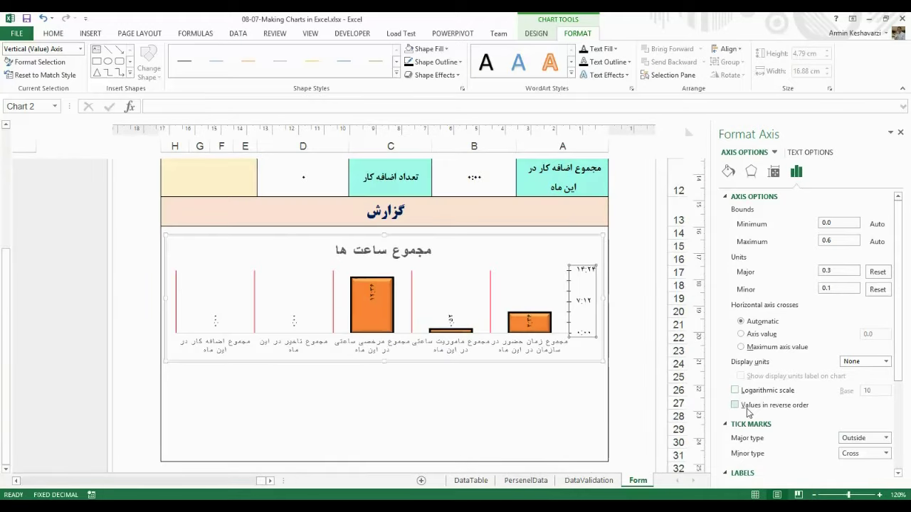
left_click(735, 404)
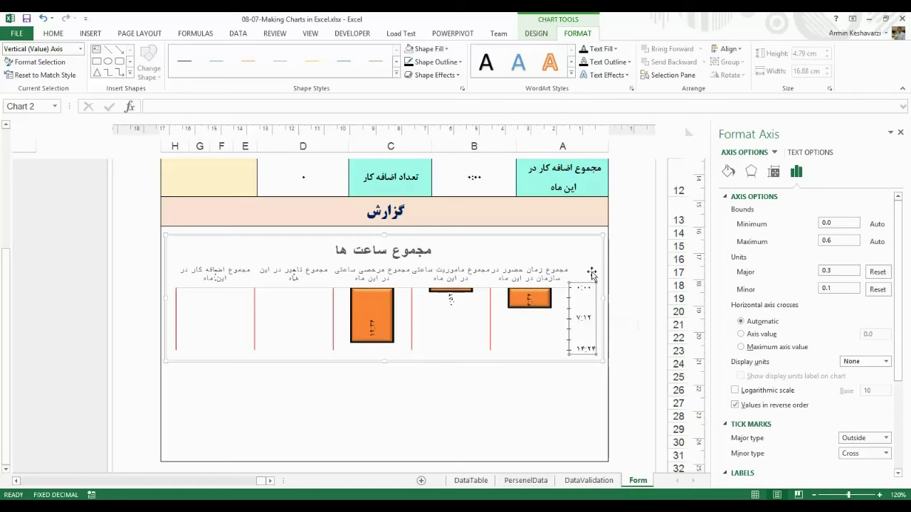
left_click(735, 405)
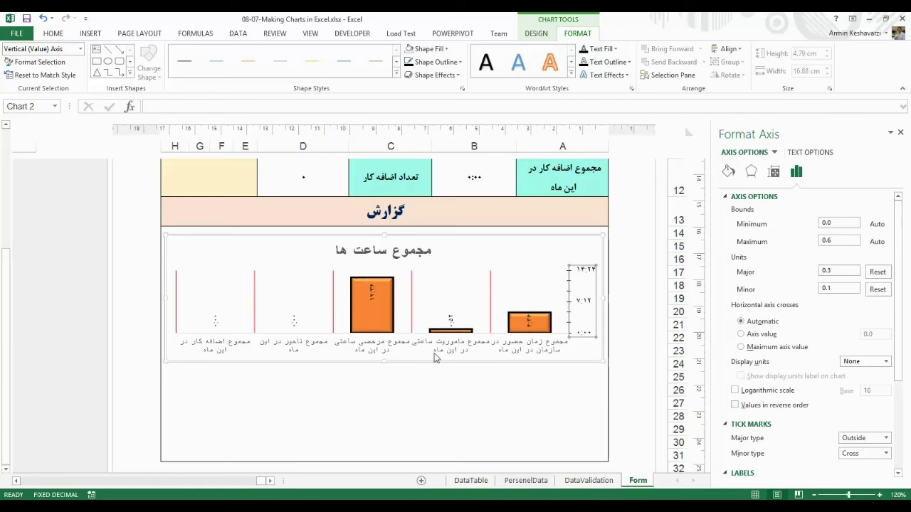
Compare with the Charts sheet in Personnel-Management, then return to 08-07-Making Charts in Excel.
mouse_move(217, 509)
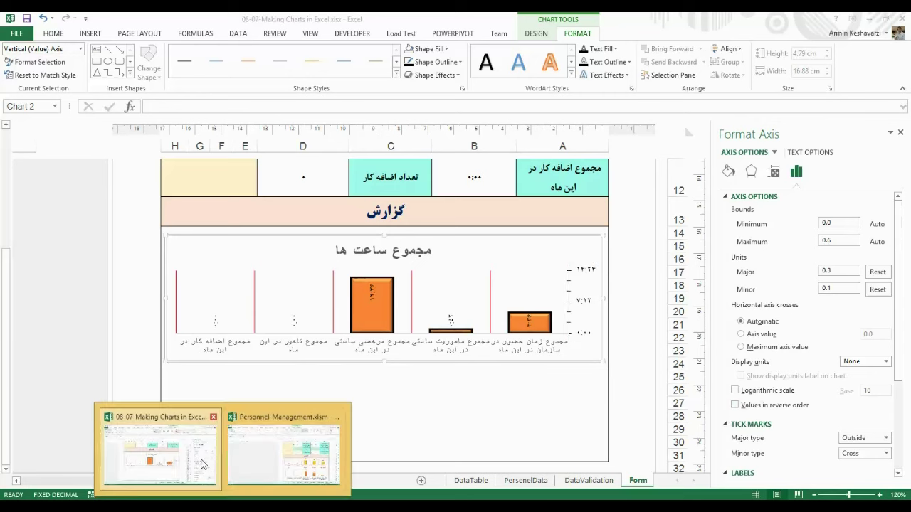
left_click(295, 463)
left_click(535, 481)
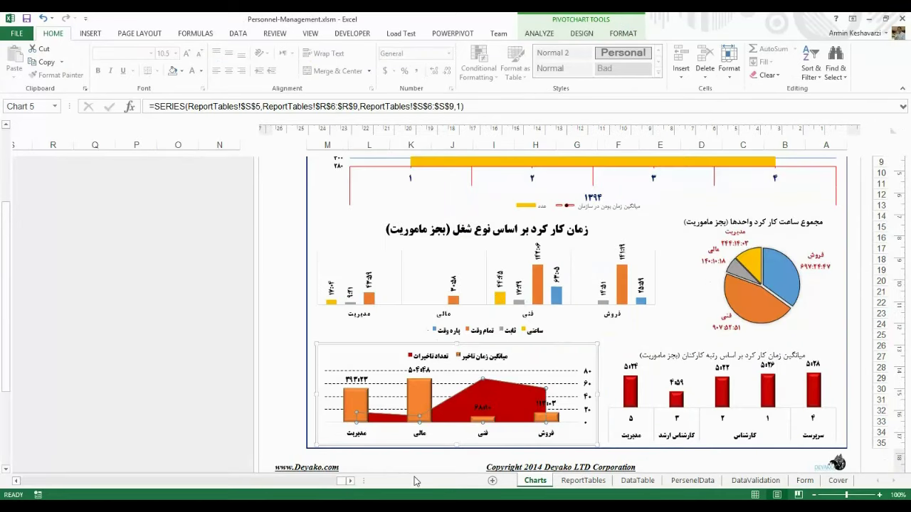
mouse_move(217, 509)
left_click(234, 466)
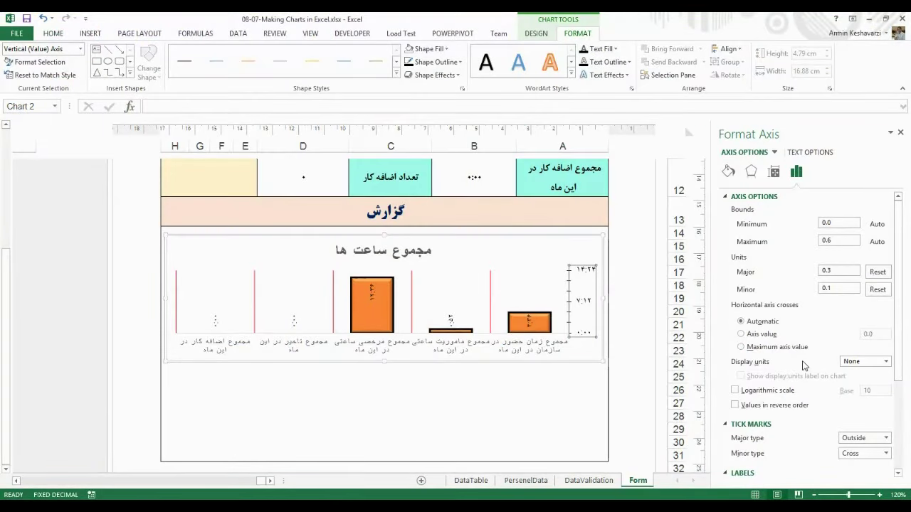
Reset the major and minor units to automatic and delete the vertical value axis.
left_click(879, 271)
left_click(879, 289)
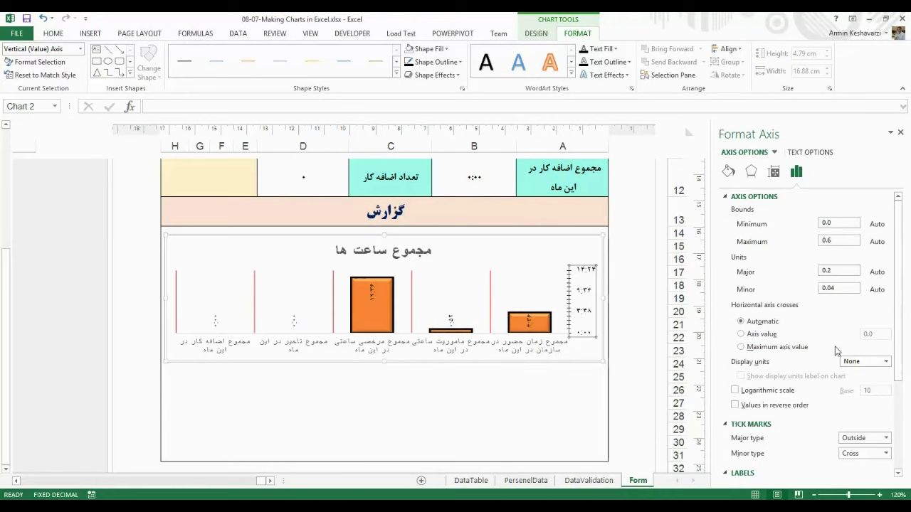
key("Delete")
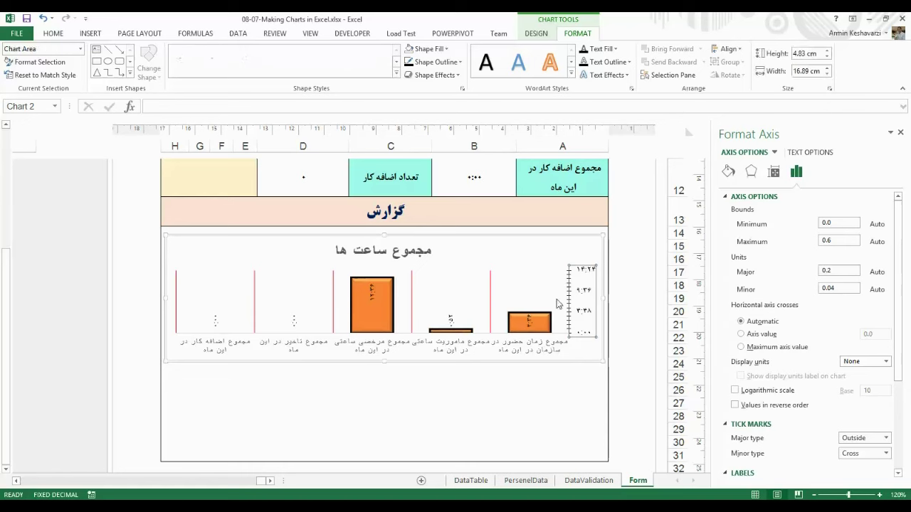
left_click(583, 347)
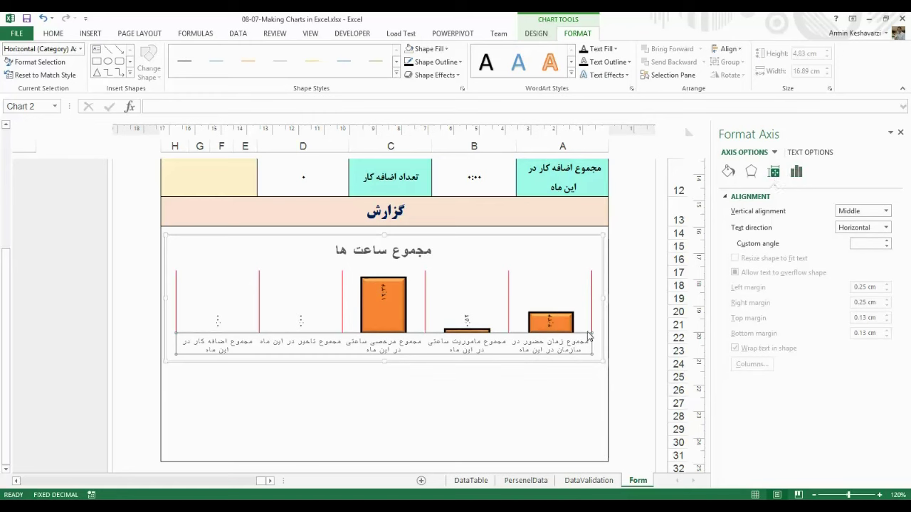
Colour the outline red and thicken the vertical gridlines to 2¼ pt.
left_click(435, 62)
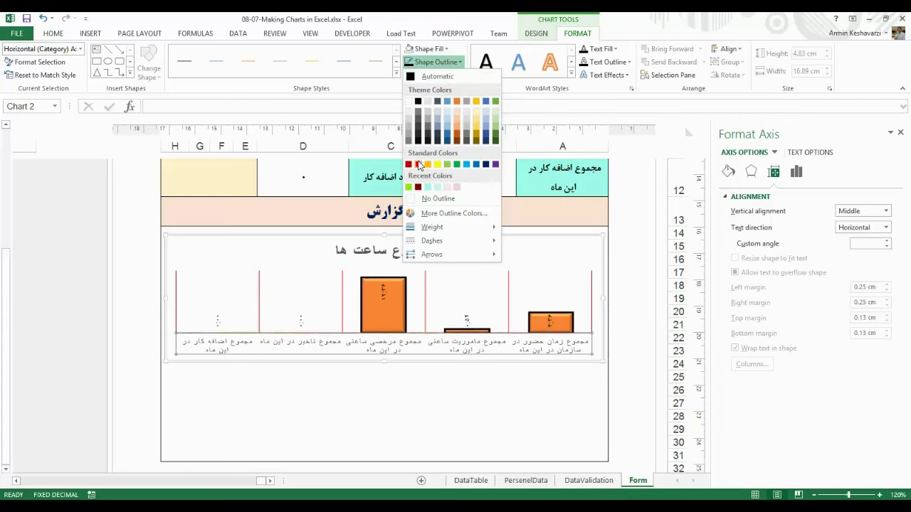
left_click(418, 167)
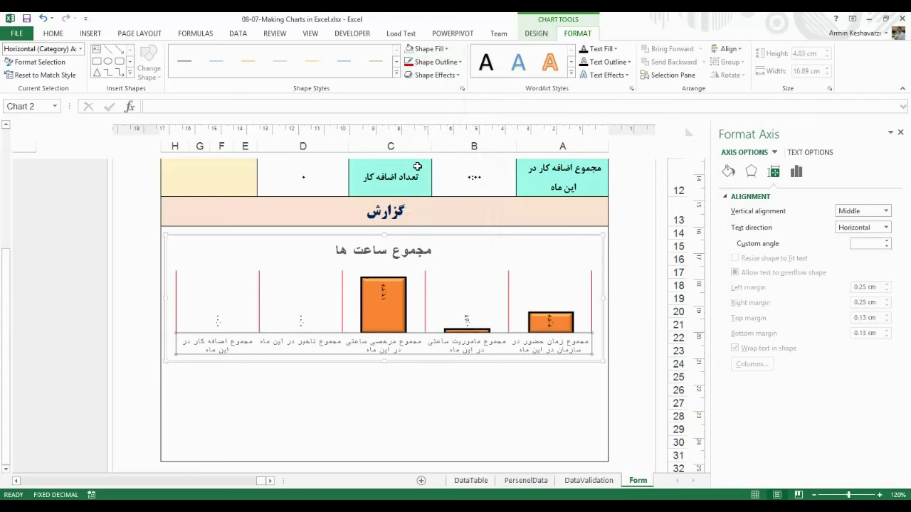
left_click(255, 285)
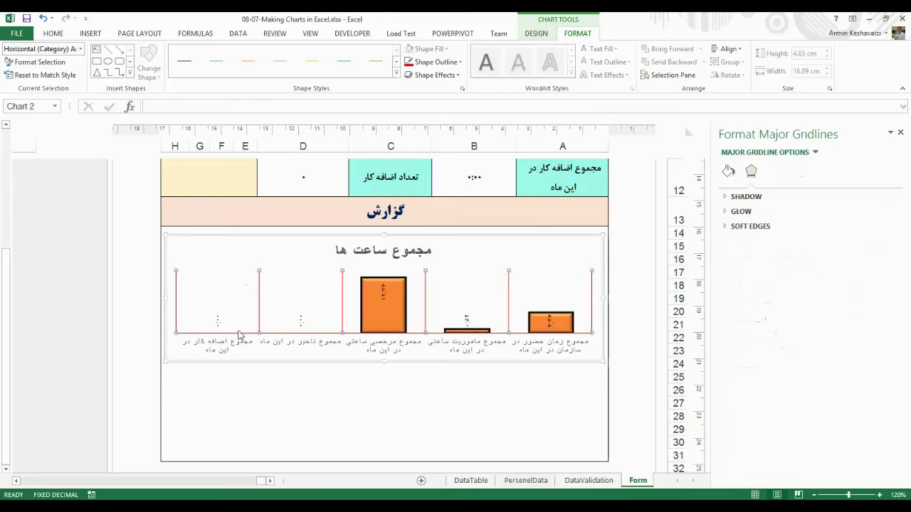
left_click(454, 75)
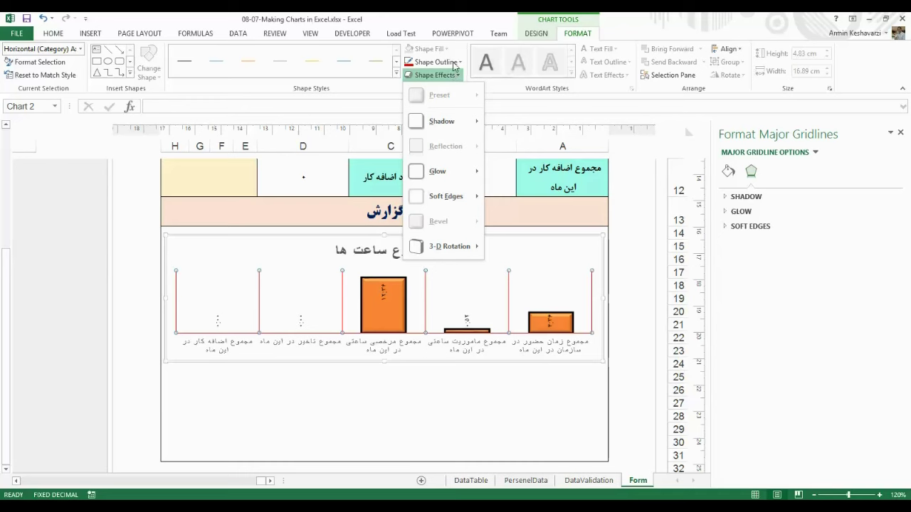
left_click(454, 64)
mouse_move(459, 227)
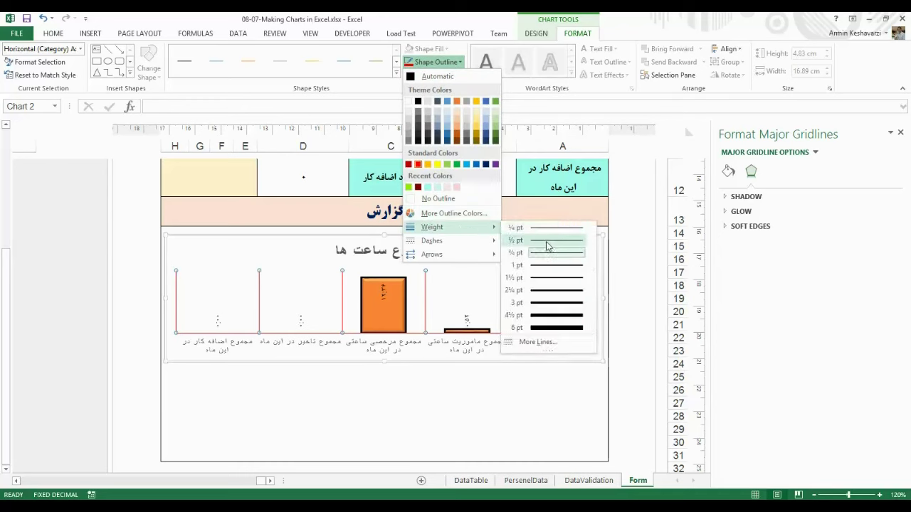
left_click(553, 289)
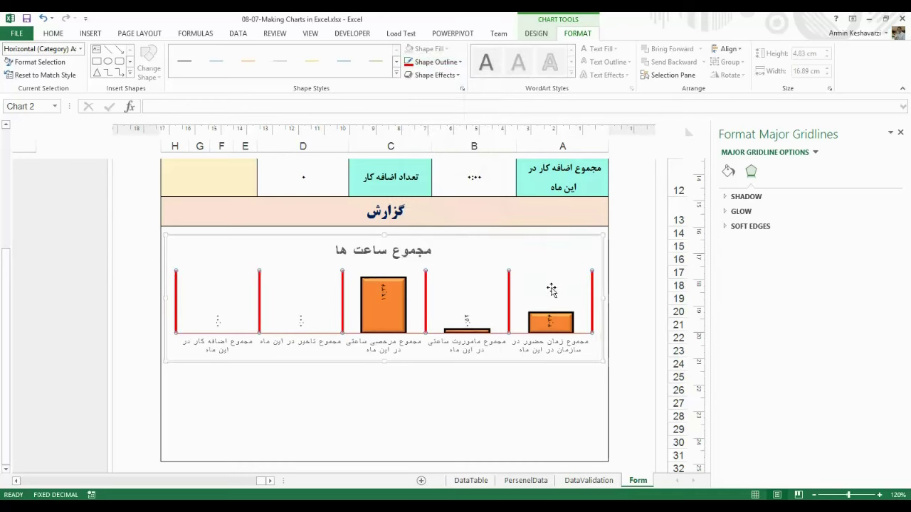
Make the gridlines dashed and give the horizontal category axis line a dash style.
left_click(449, 65)
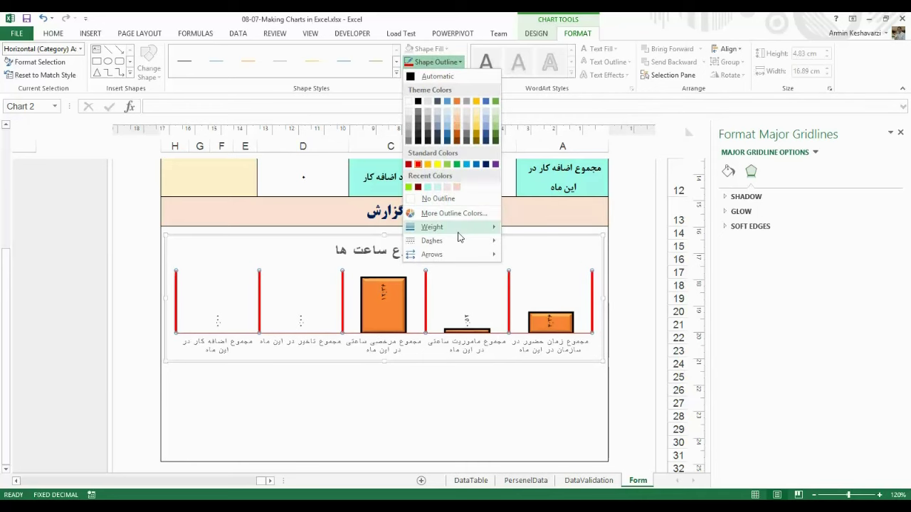
mouse_move(456, 242)
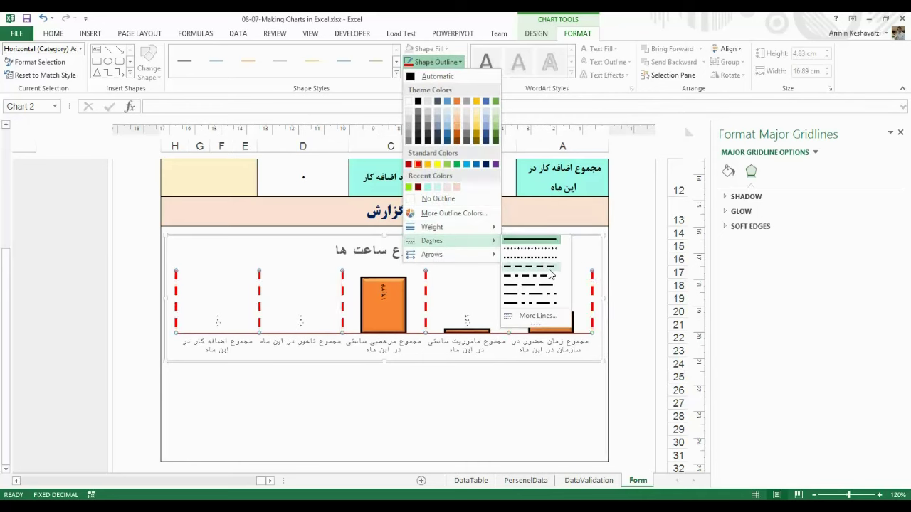
left_click(549, 286)
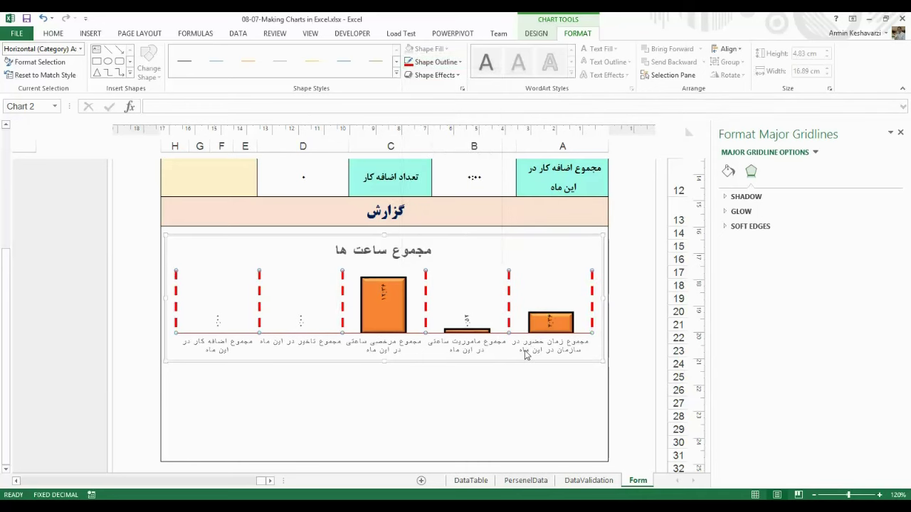
left_click(475, 349)
left_click(434, 62)
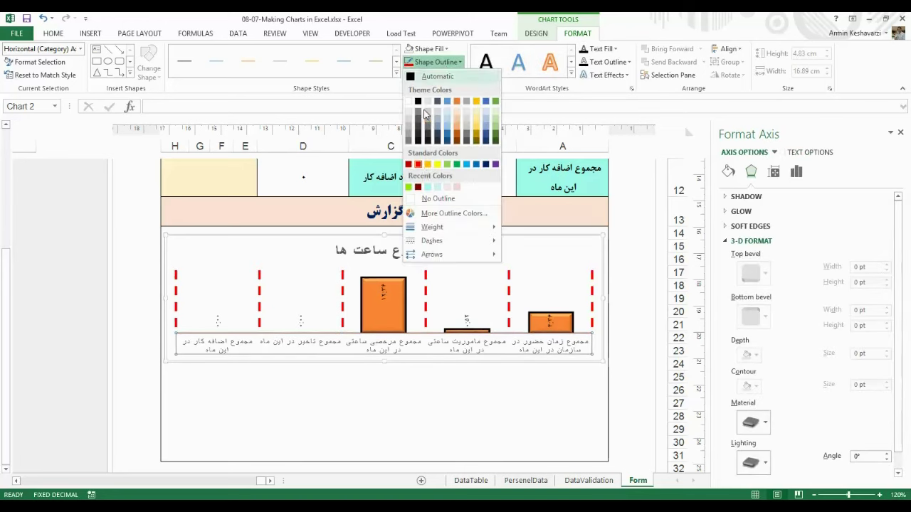
mouse_move(424, 228)
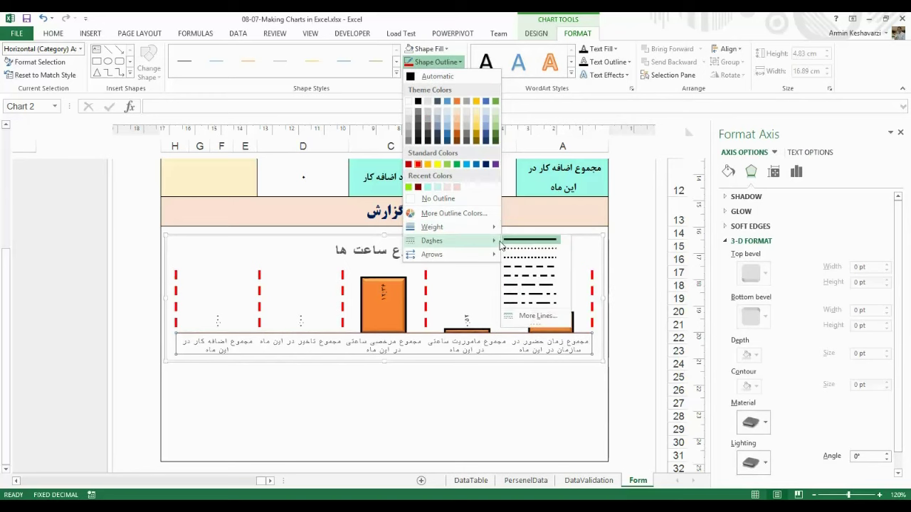
left_click(516, 270)
left_click(508, 299)
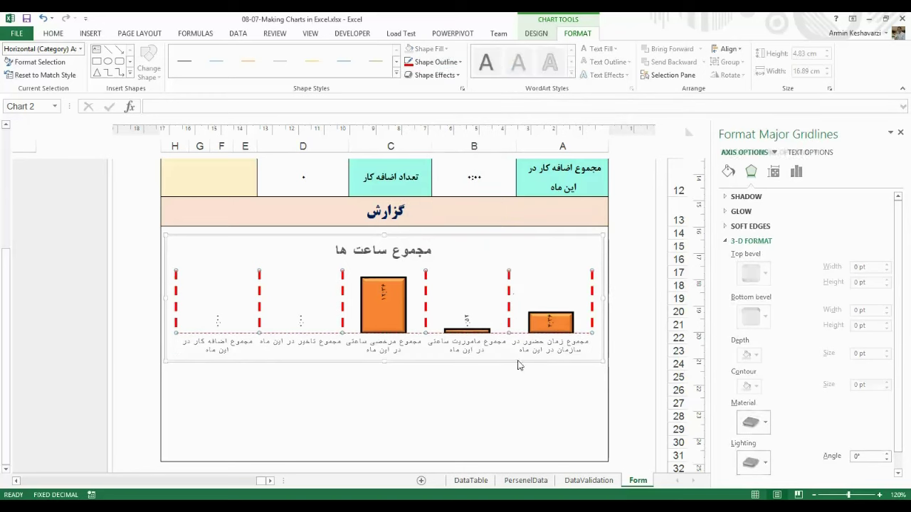
Give the orange bar series a standard outline colour.
left_click(555, 328)
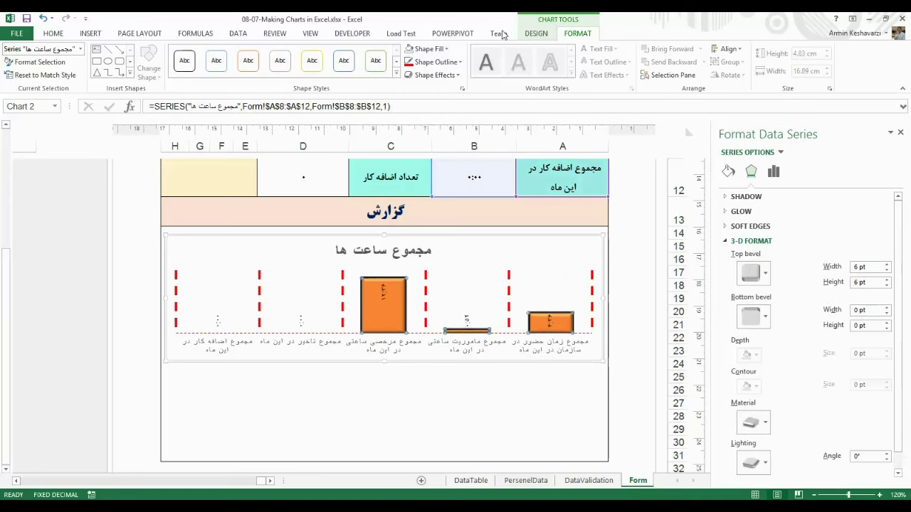
left_click(461, 64)
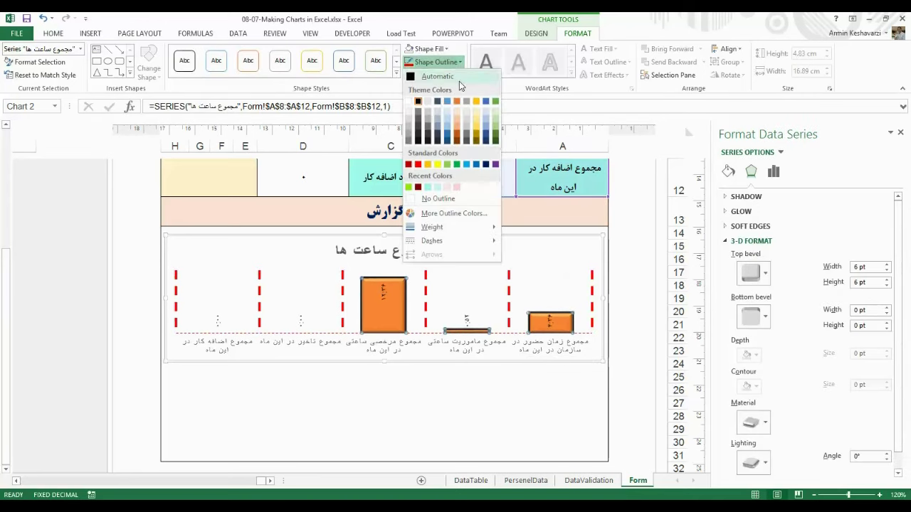
left_click(430, 168)
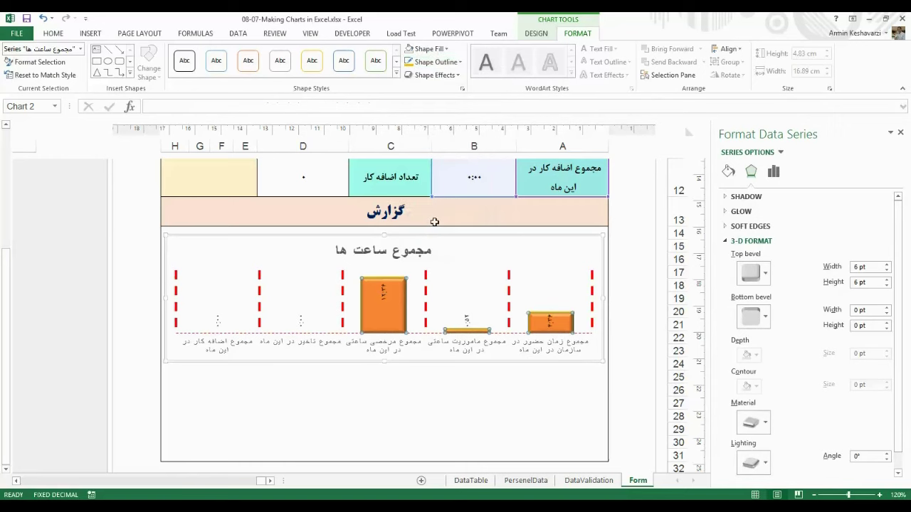
left_click(463, 261)
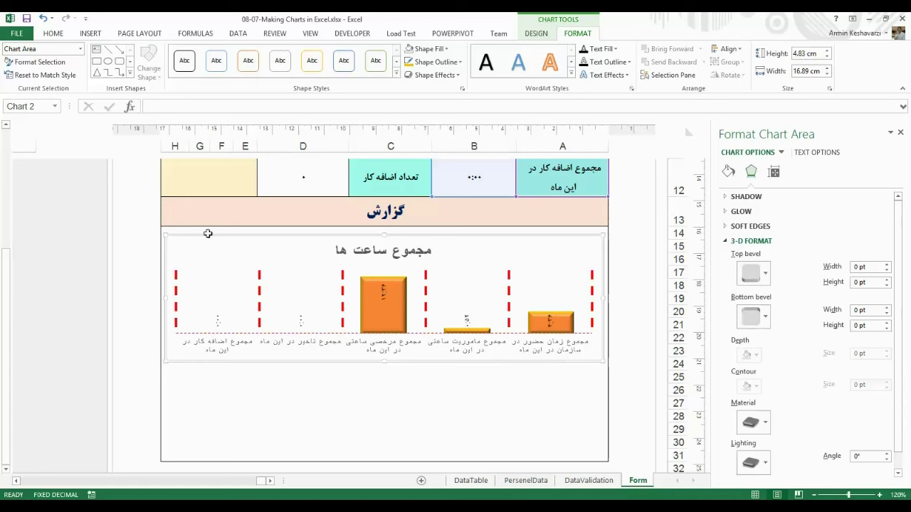
Abandon a font name change and set the chart text's font colour to Automatic.
left_click(53, 34)
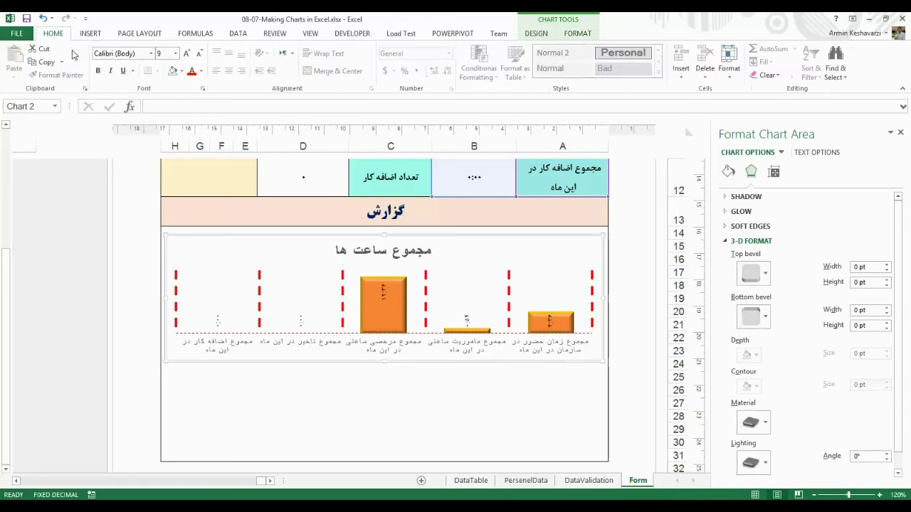
left_click(409, 400)
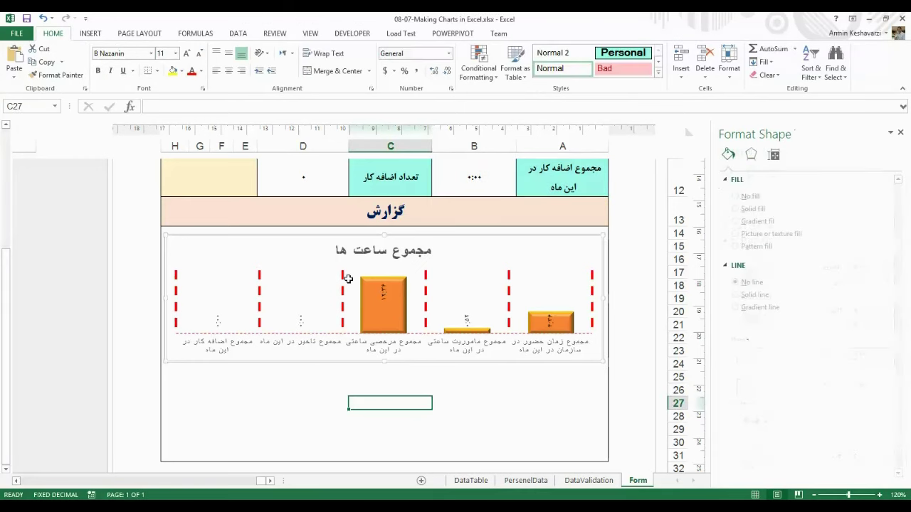
left_click(209, 238)
left_click(110, 55)
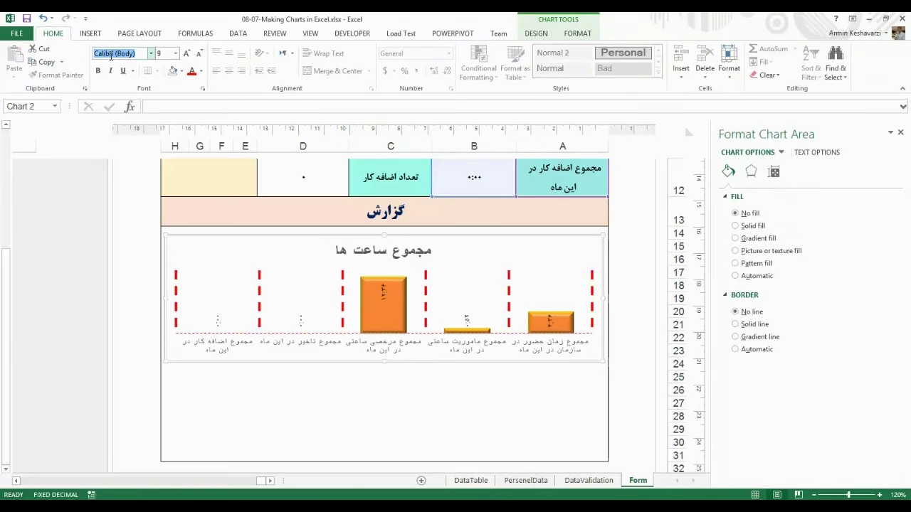
type("B Nazanin")
key("Escape")
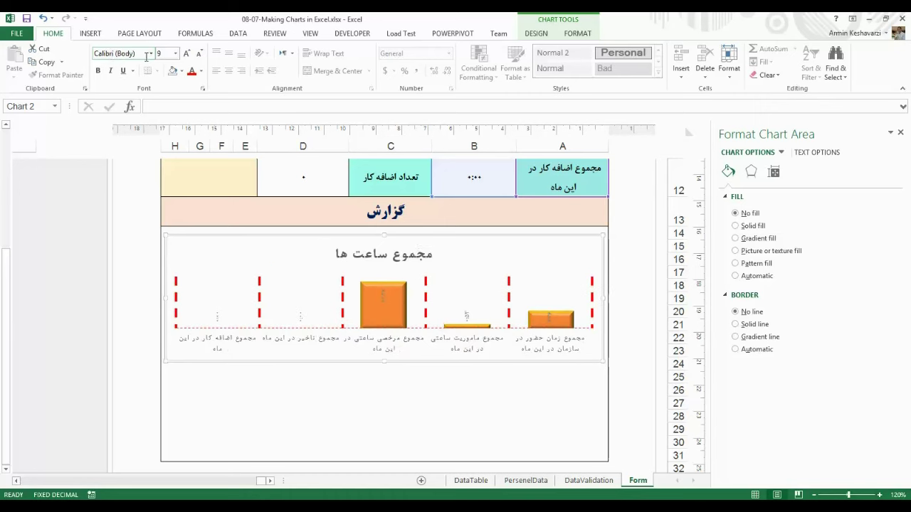
left_click(201, 72)
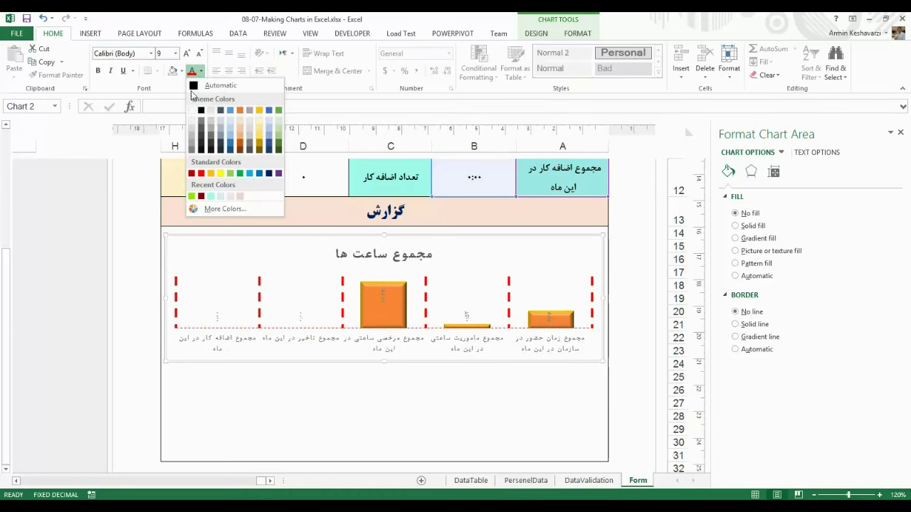
left_click(196, 85)
left_click(576, 36)
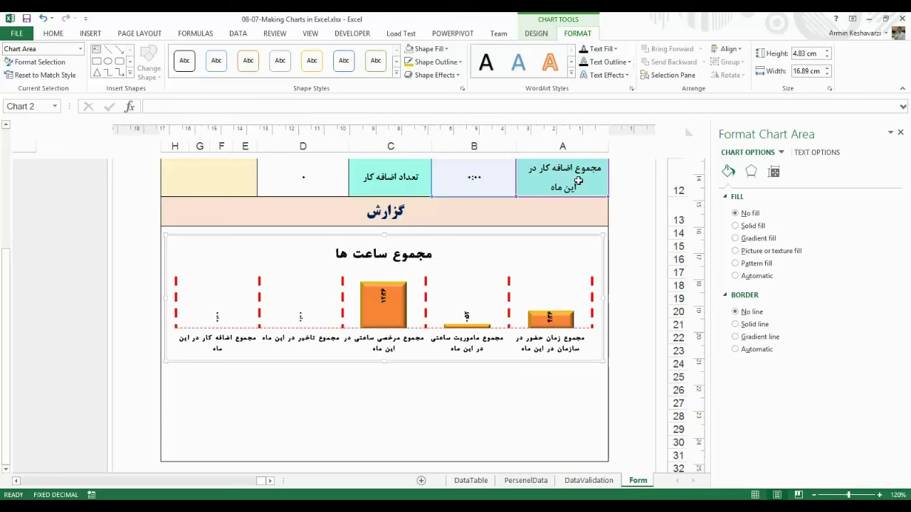
Apply a red text outline to the chart title.
left_click(406, 261)
left_click(615, 48)
key("Escape")
left_click(609, 62)
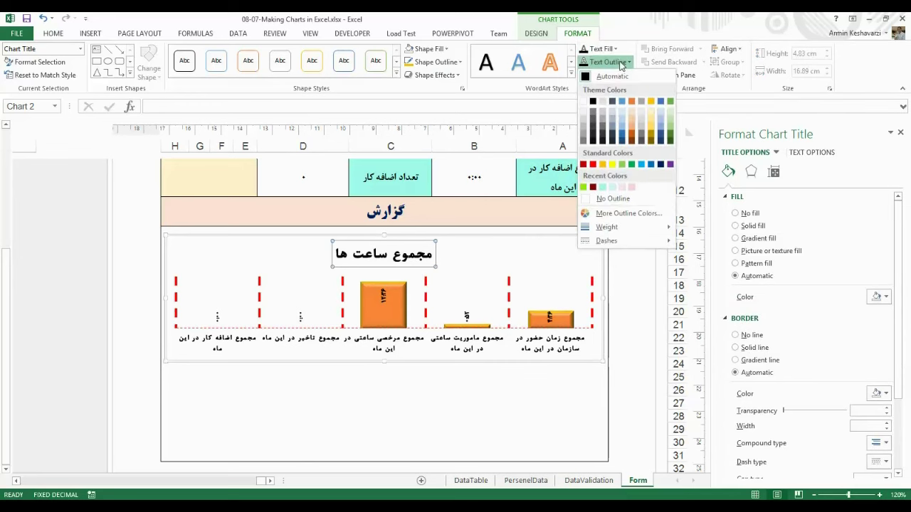
left_click(588, 202)
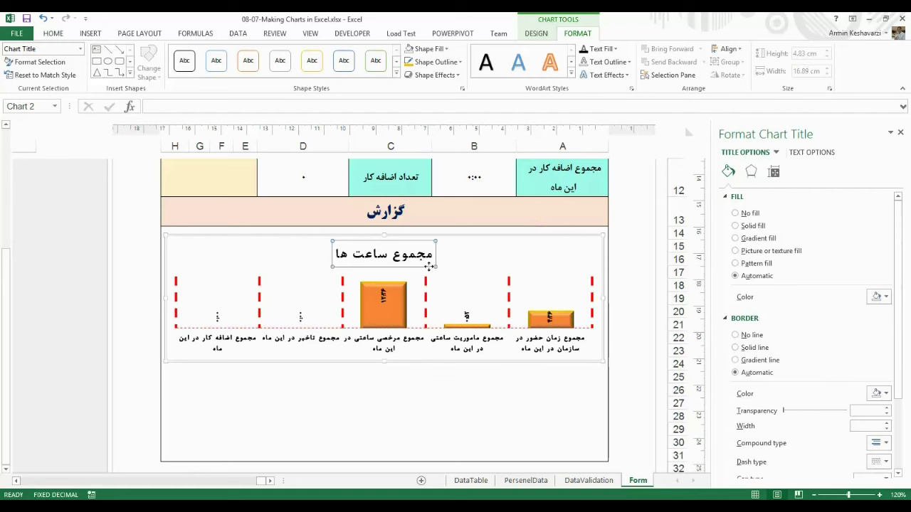
left_click(608, 63)
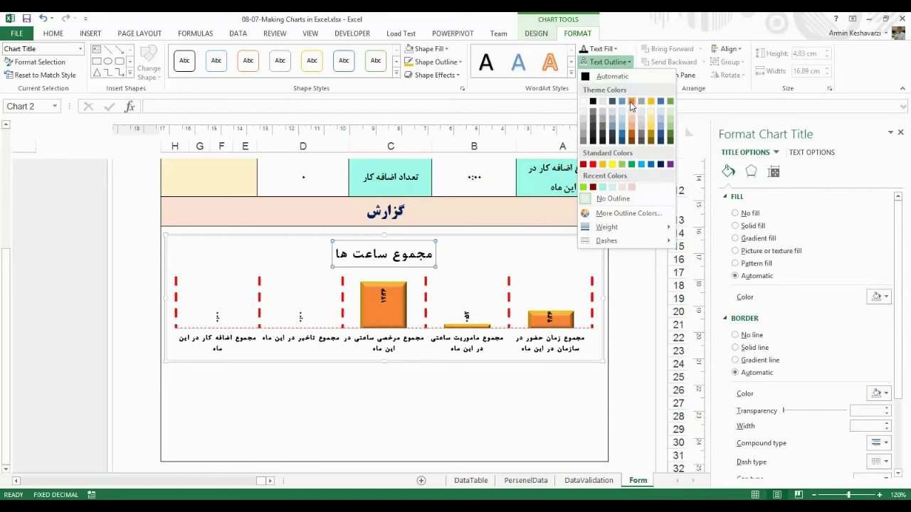
left_click(591, 166)
left_click(339, 261)
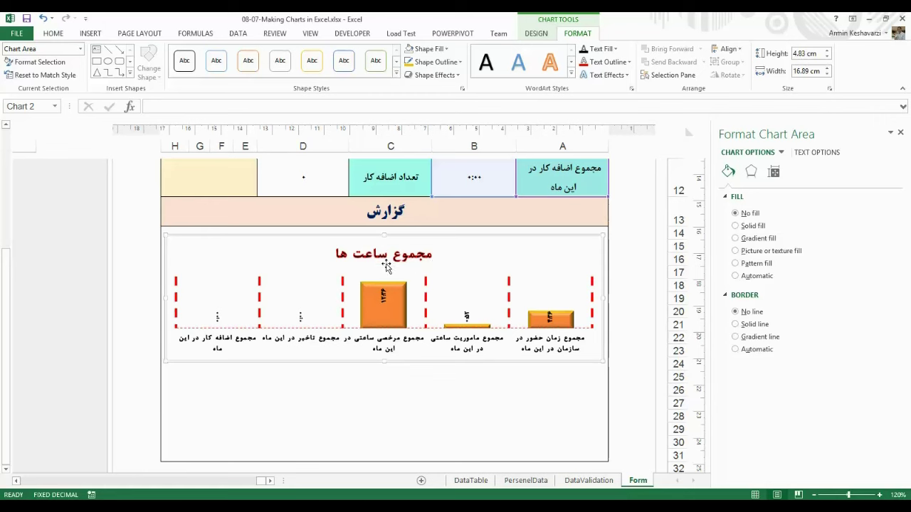
left_click(343, 259)
left_click(451, 259)
Try red on the category axis labels, then set their text outline to Automatic.
left_click(538, 349)
left_click(584, 62)
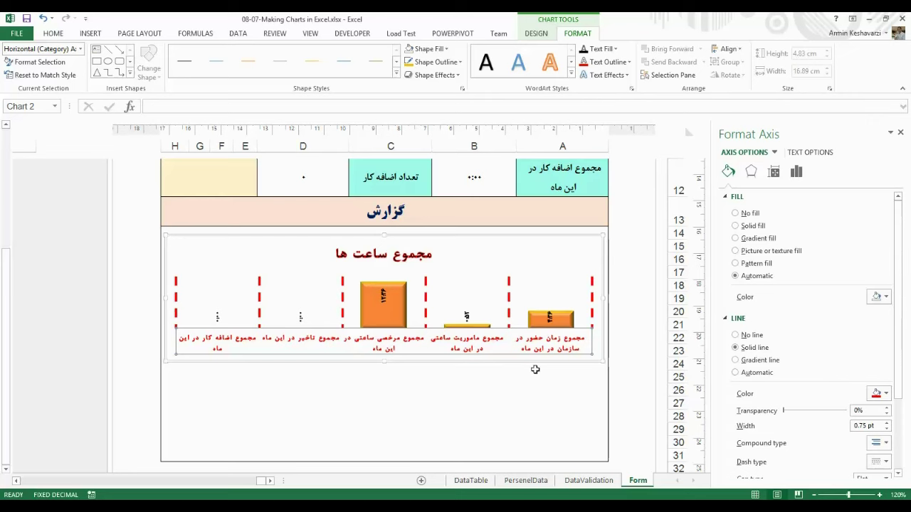
left_click(529, 266)
left_click(582, 270)
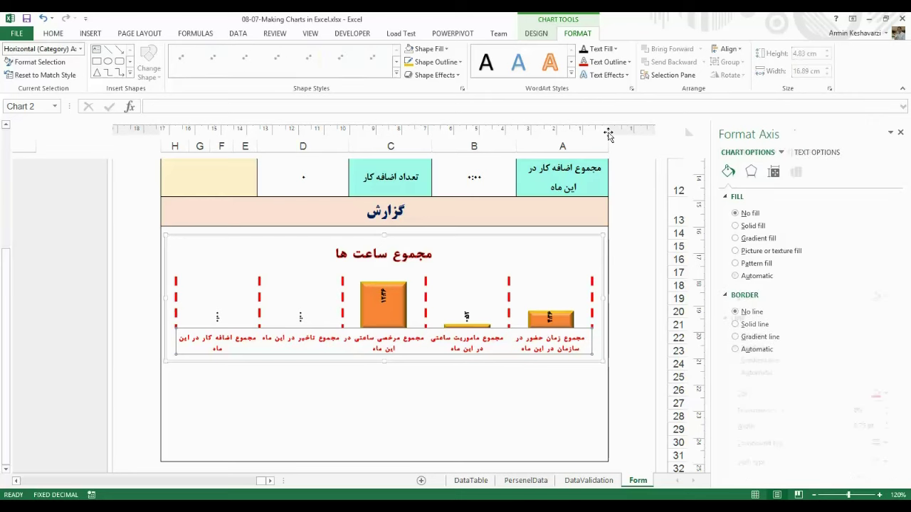
left_click(604, 50)
left_click(595, 89)
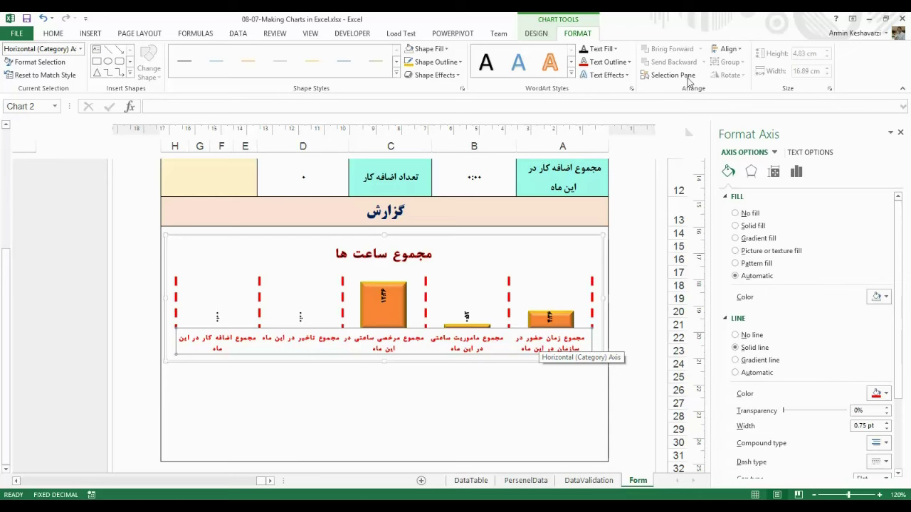
left_click(607, 62)
left_click(593, 82)
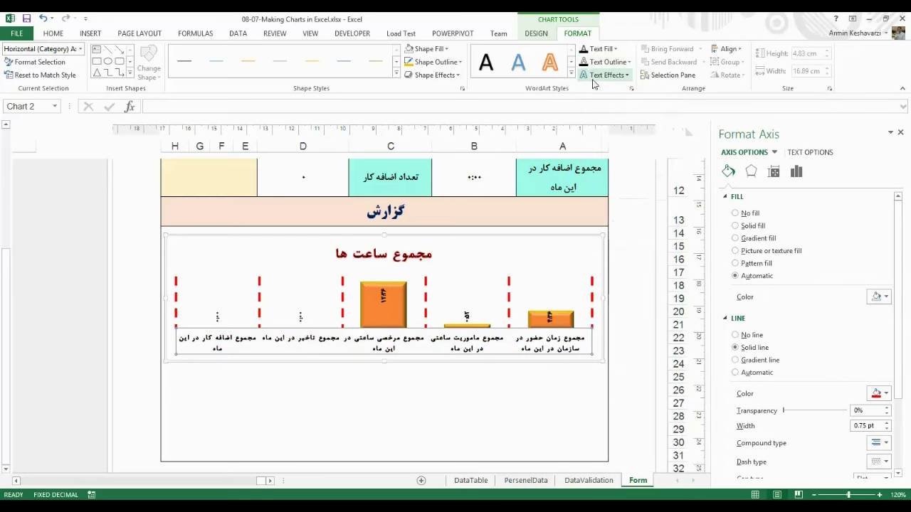
Try orange WordArt styles on the axis labels, then revert them to plain black text.
left_click(550, 64)
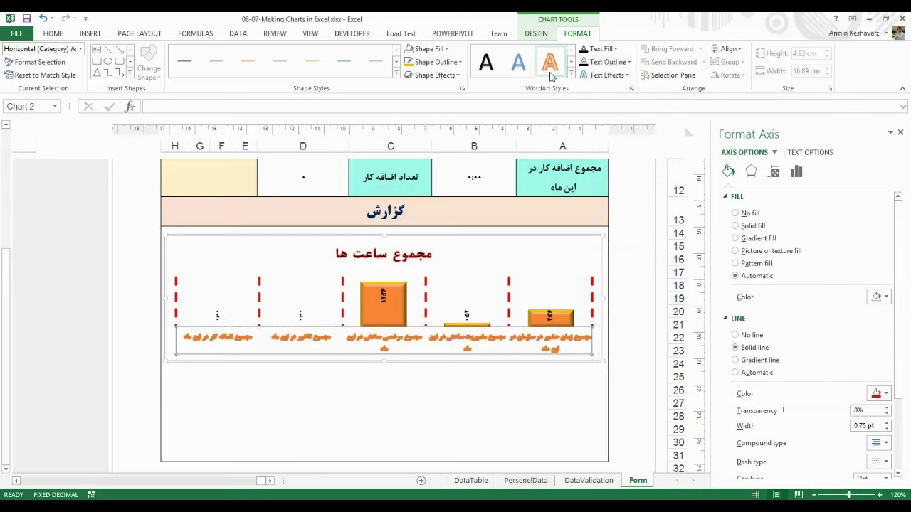
left_click(585, 63)
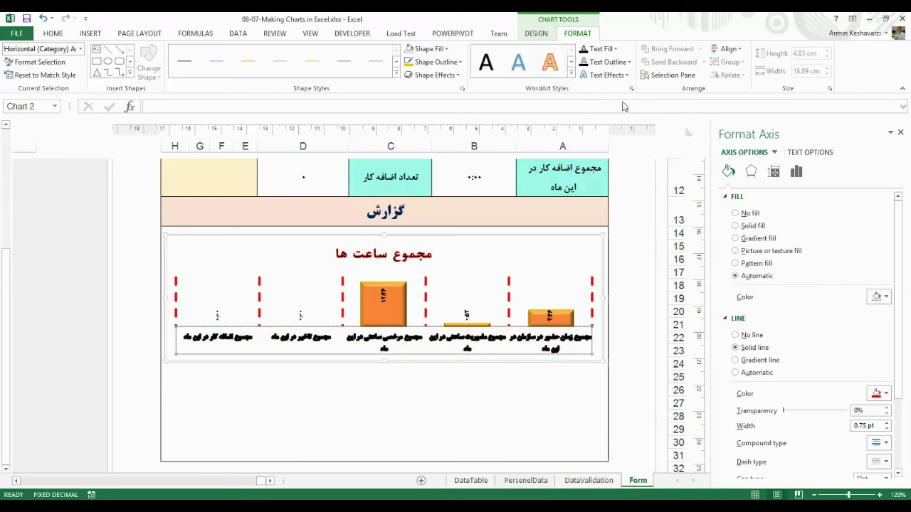
left_click(601, 50)
left_click(590, 85)
left_click(609, 49)
left_click(582, 95)
left_click(486, 62)
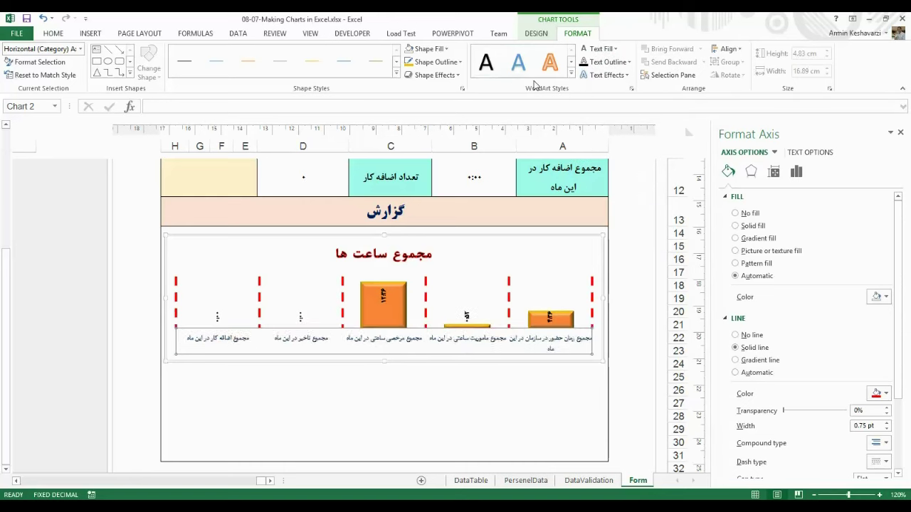
left_click(549, 63)
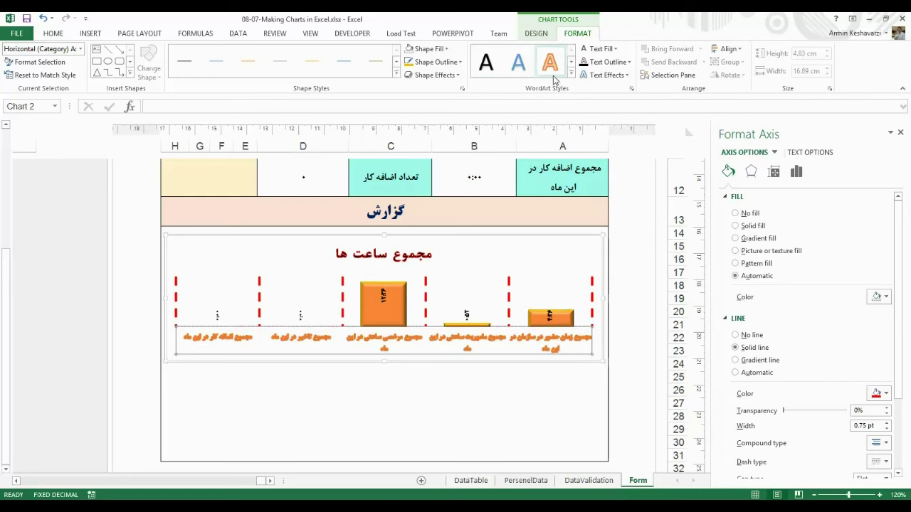
left_click(571, 74)
key("Escape")
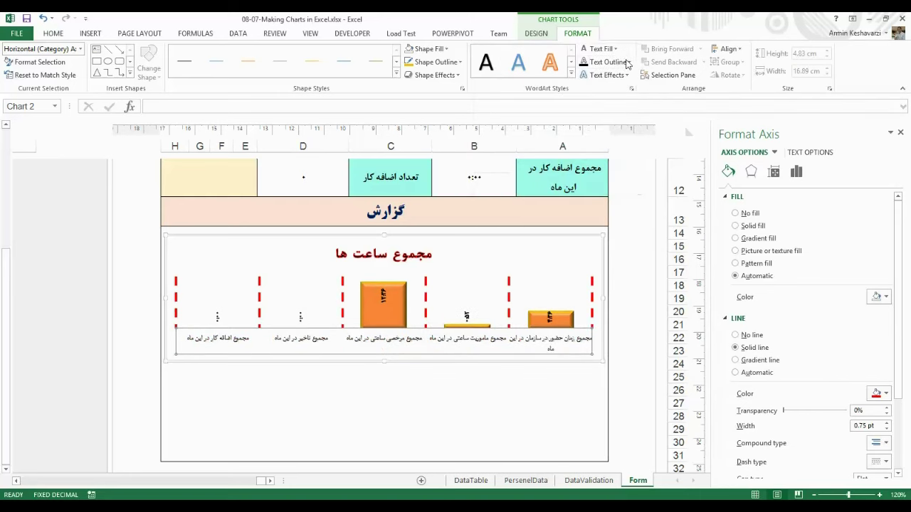
left_click(630, 88)
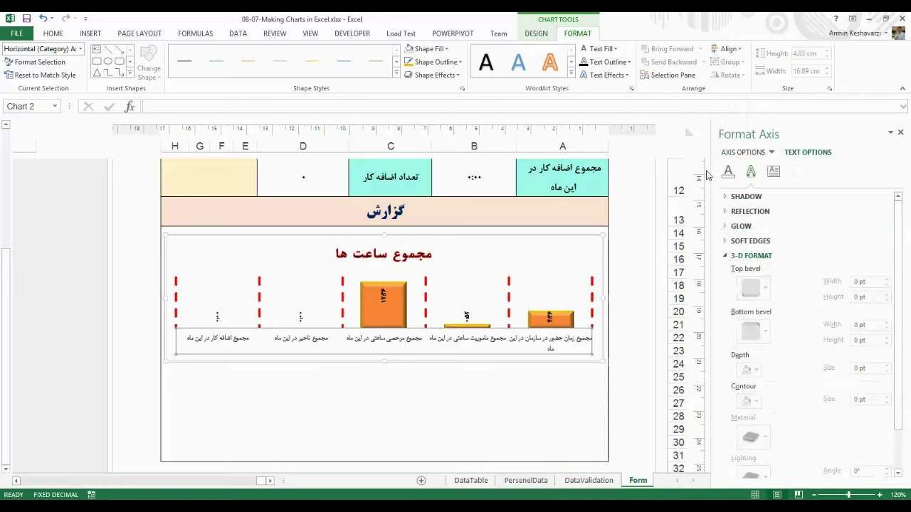
Browse the axis label text box, 3-D format and text fill settings in the pane.
left_click(772, 175)
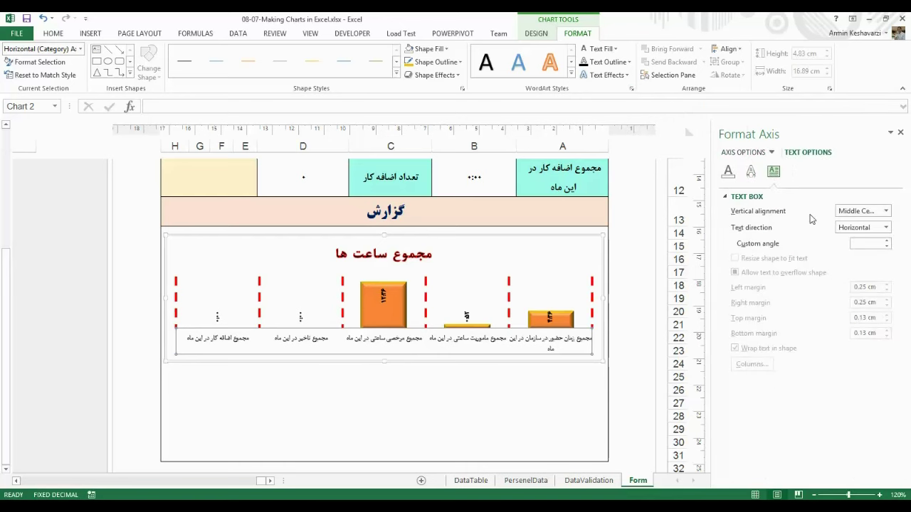
left_click(751, 172)
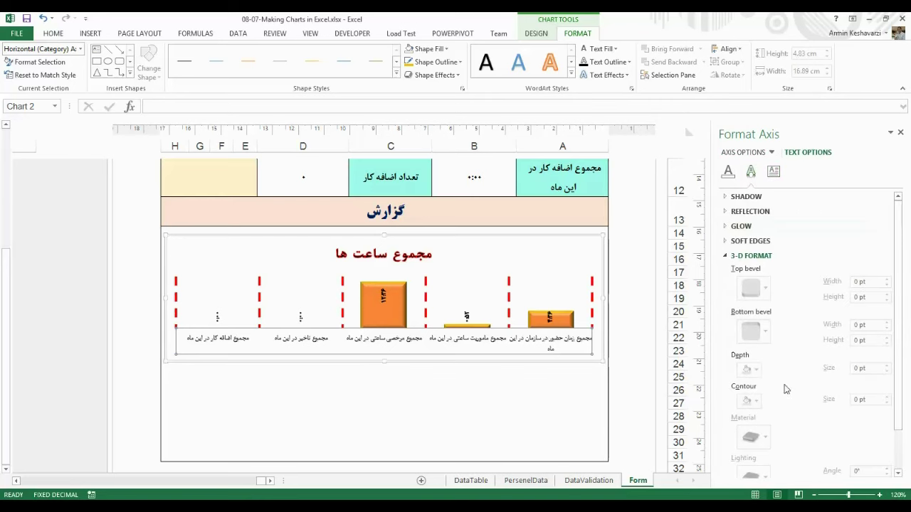
left_click(762, 255)
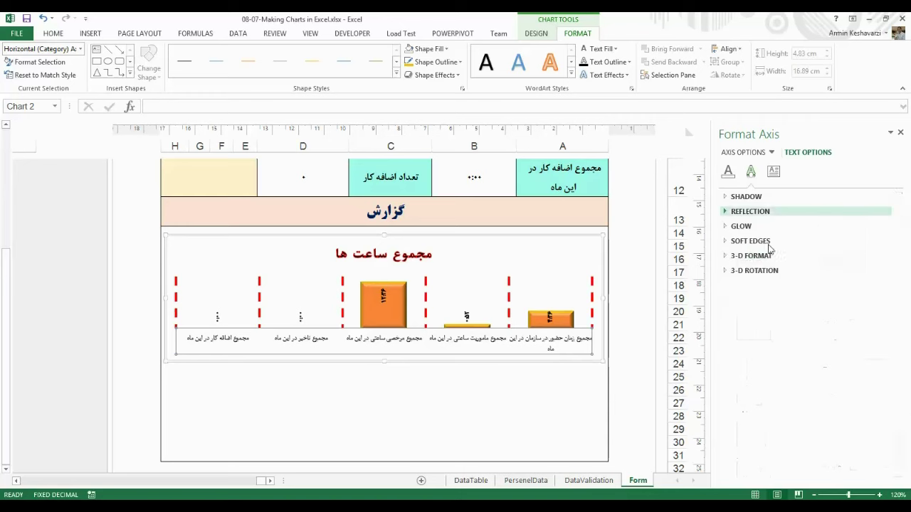
left_click(729, 171)
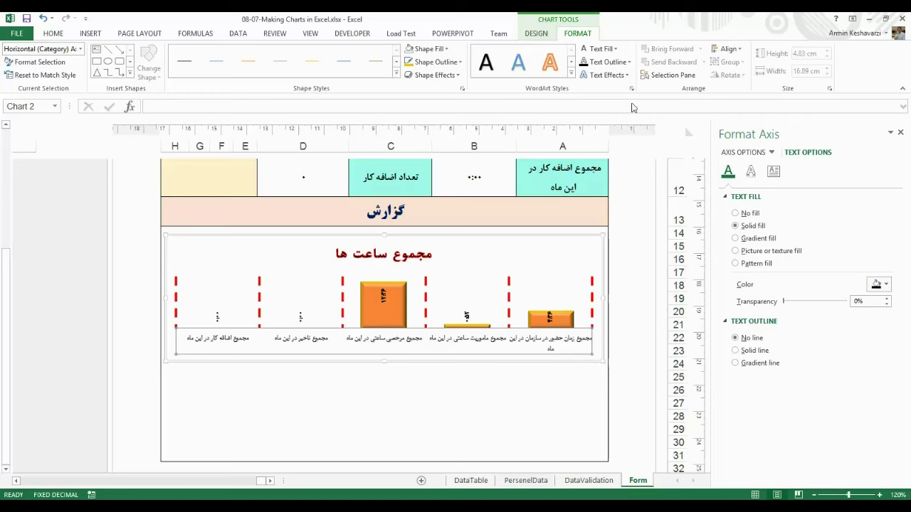
Apply a Glow variation to the category axis labels, then select the plot area.
left_click(604, 75)
mouse_move(604, 99)
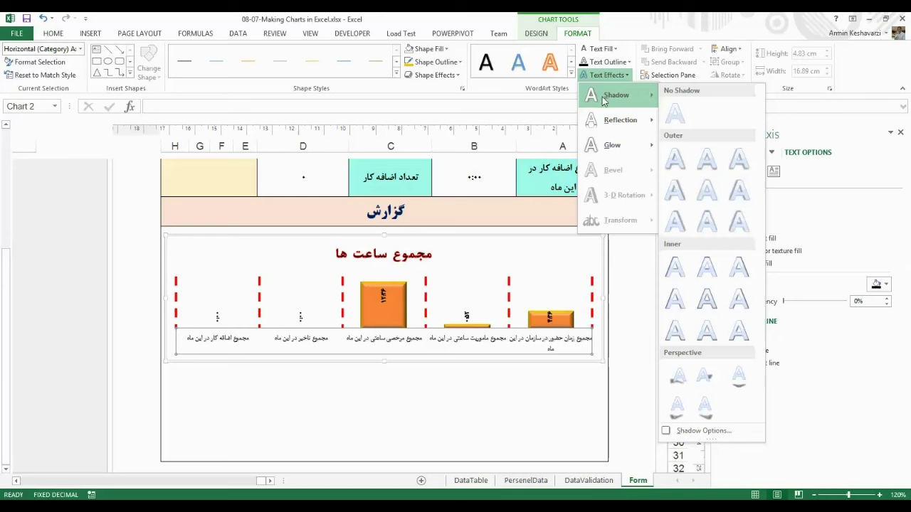
mouse_move(626, 145)
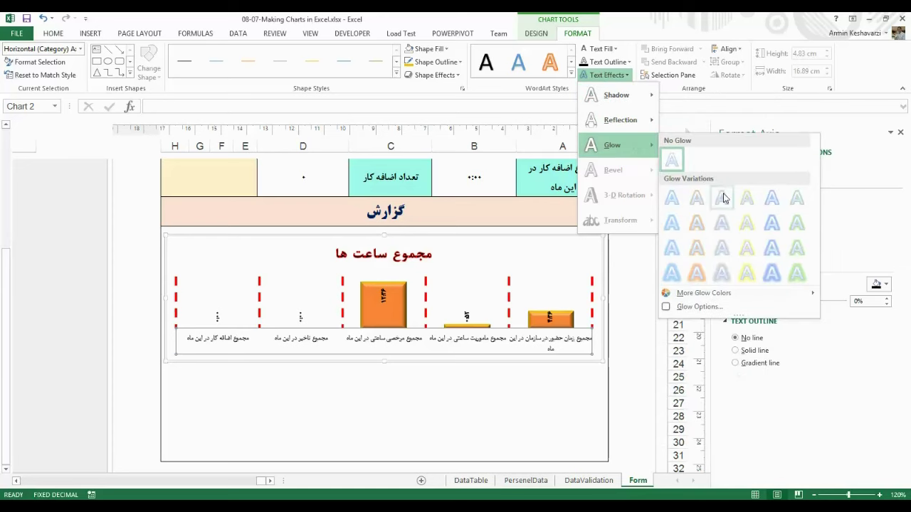
left_click(748, 223)
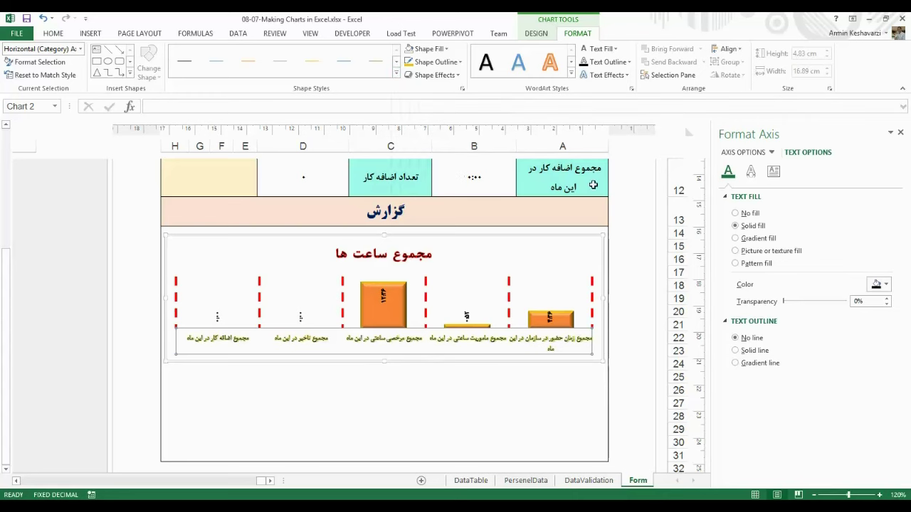
left_click(400, 404)
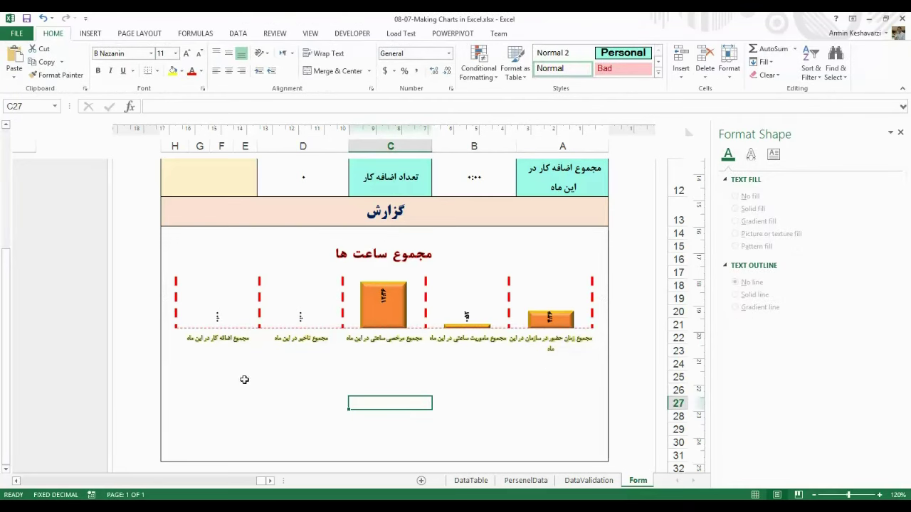
left_click(462, 281)
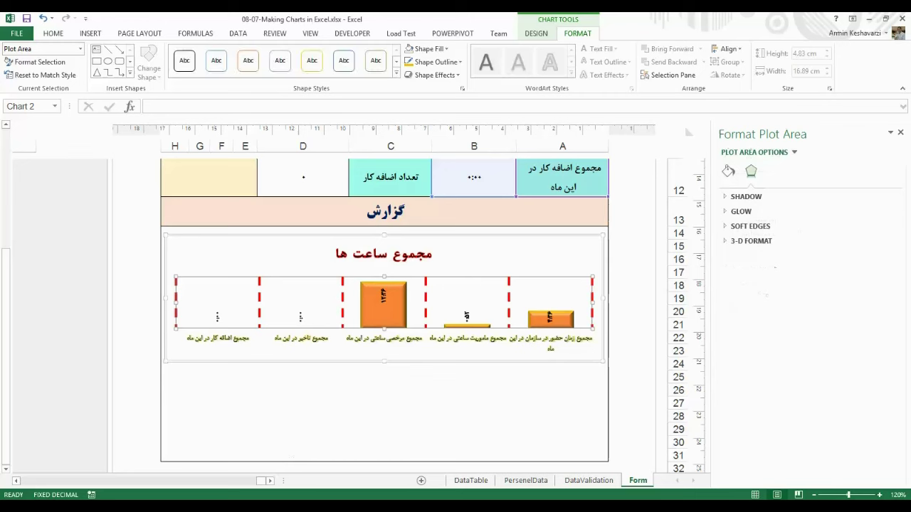
Review the orange chart on Personnel-Management's Form sheet, then return to 08-07-Making Charts in Excel.
left_click(246, 474)
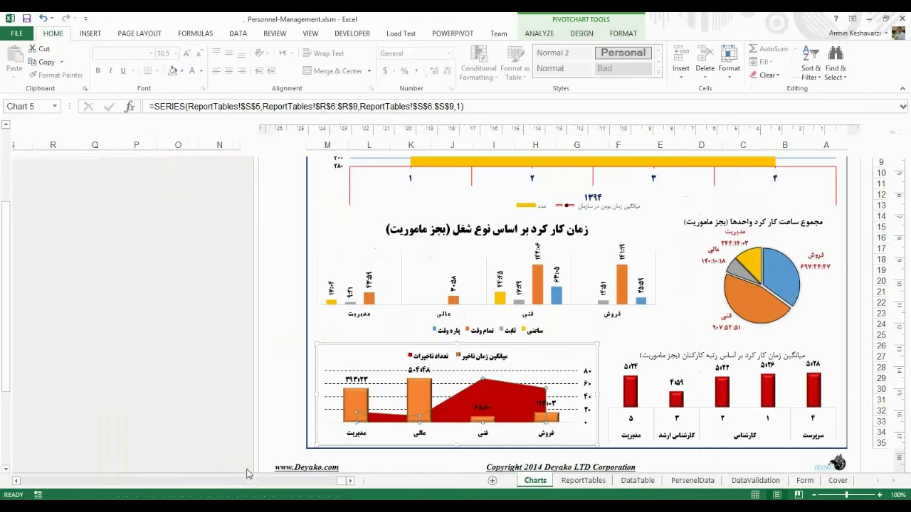
left_click(804, 480)
left_click_drag(565, 226, 640, 281)
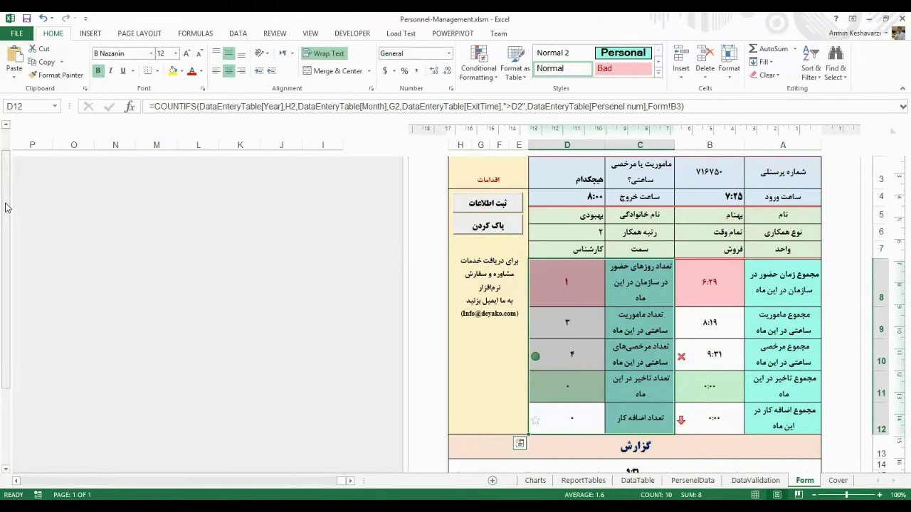
left_click_drag(8, 207, 2, 310)
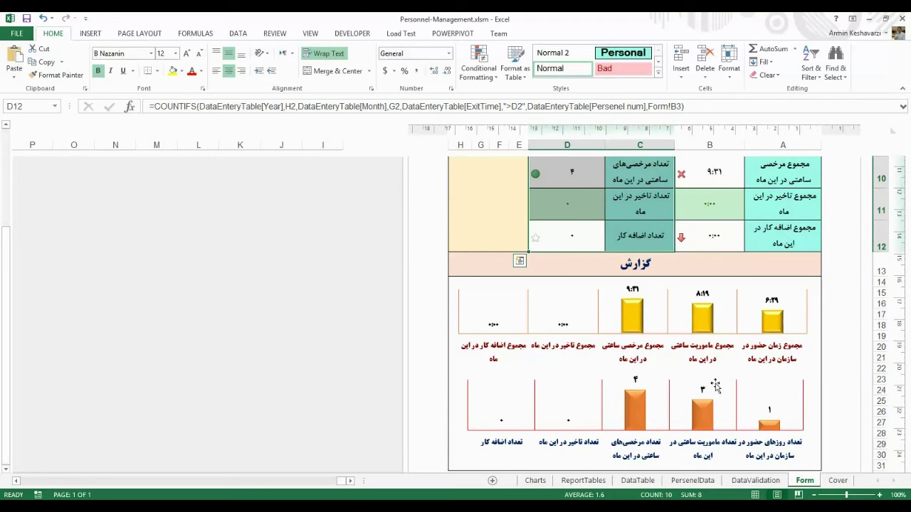
left_click(740, 405)
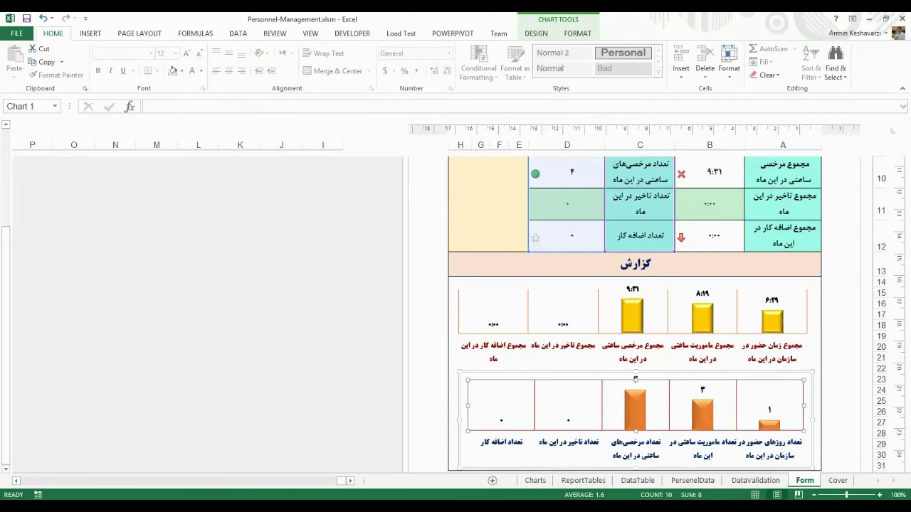
left_click(223, 507)
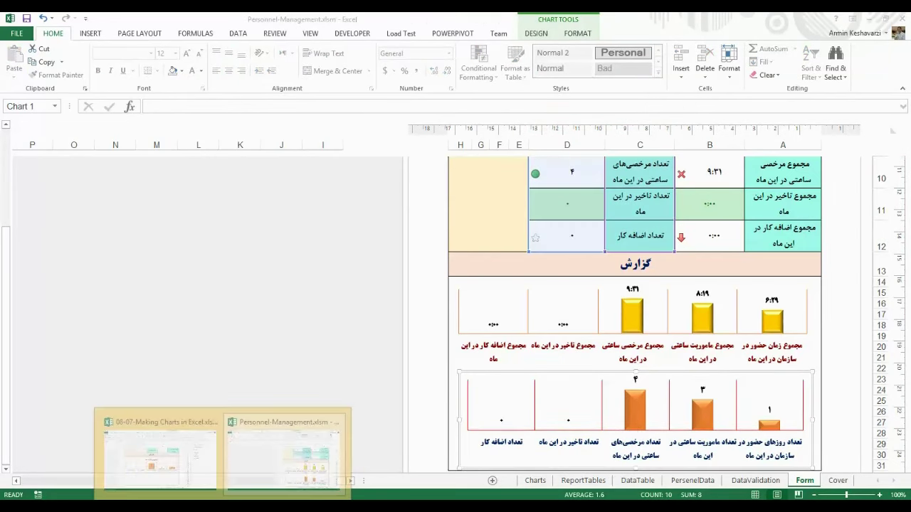
left_click(160, 455)
left_click(473, 415)
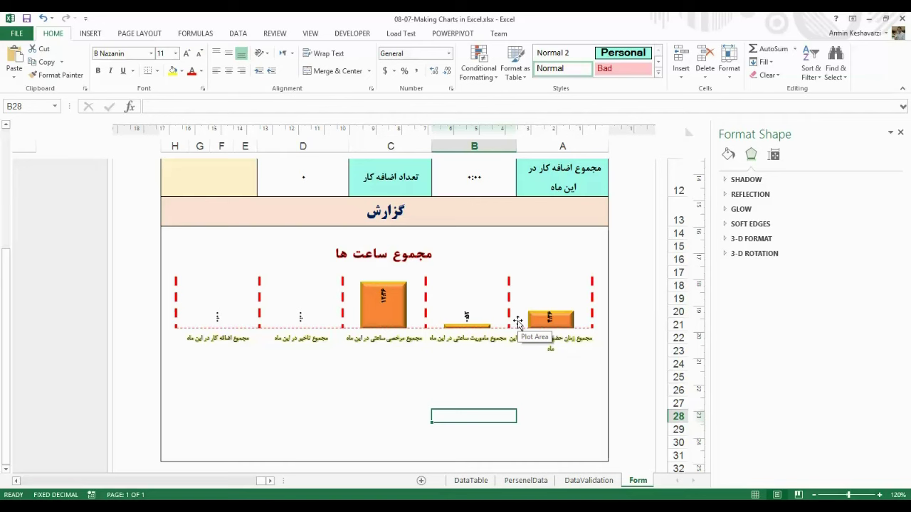
Increase the bar value labels to 12 pt and close the Format Chart Area pane.
left_click(384, 302)
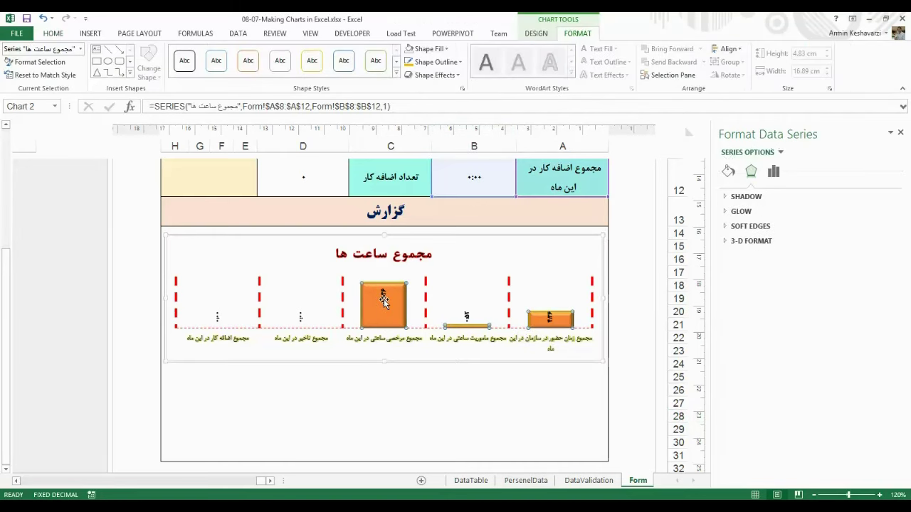
left_click(383, 295)
left_click(54, 33)
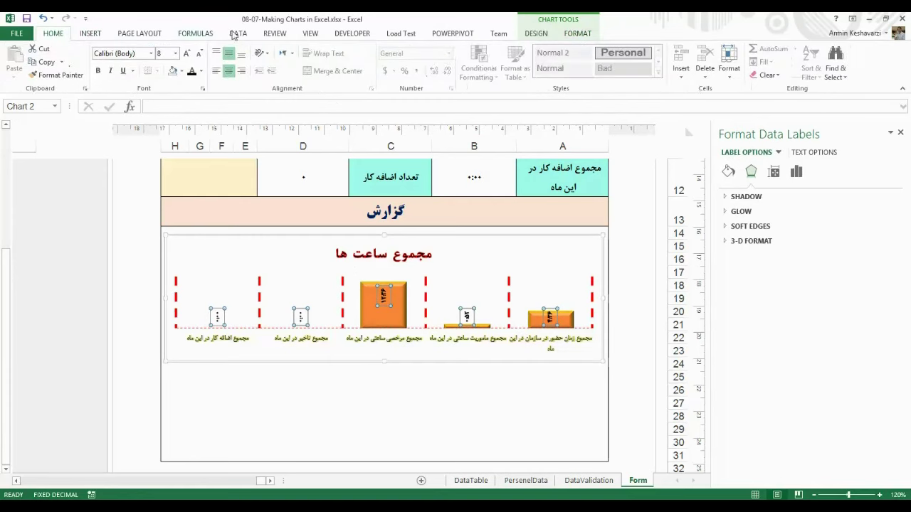
left_click(187, 56)
left_click(187, 57)
left_click(186, 56)
left_click(186, 56)
left_click(187, 56)
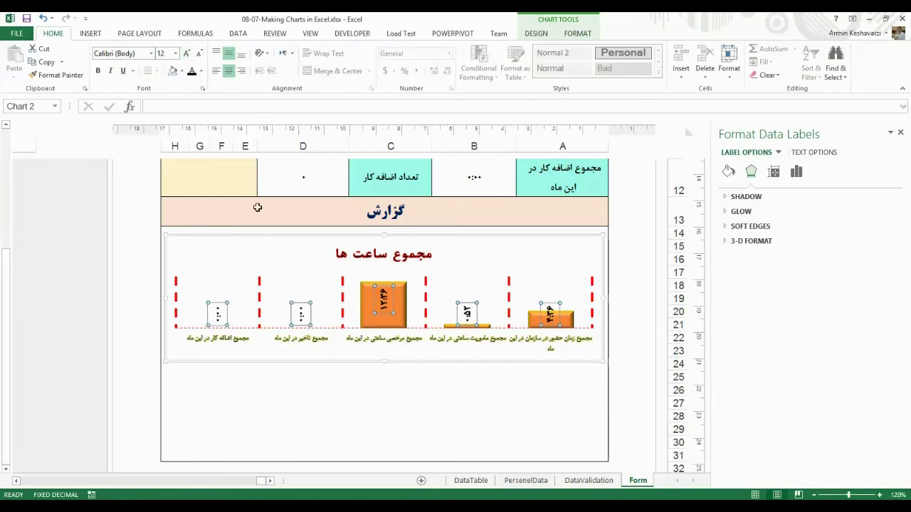
left_click(362, 349)
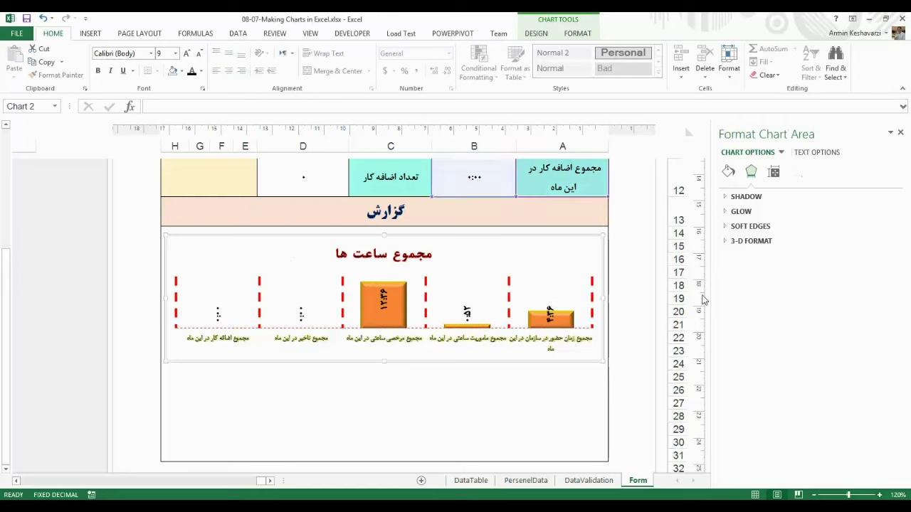
left_click(900, 133)
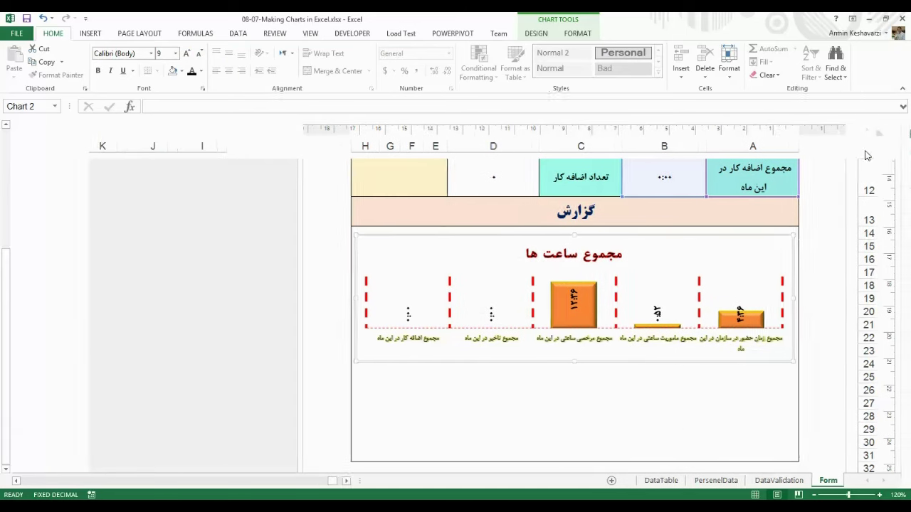
Remove the shadow and glow text effects from the category axis labels.
left_click(760, 333)
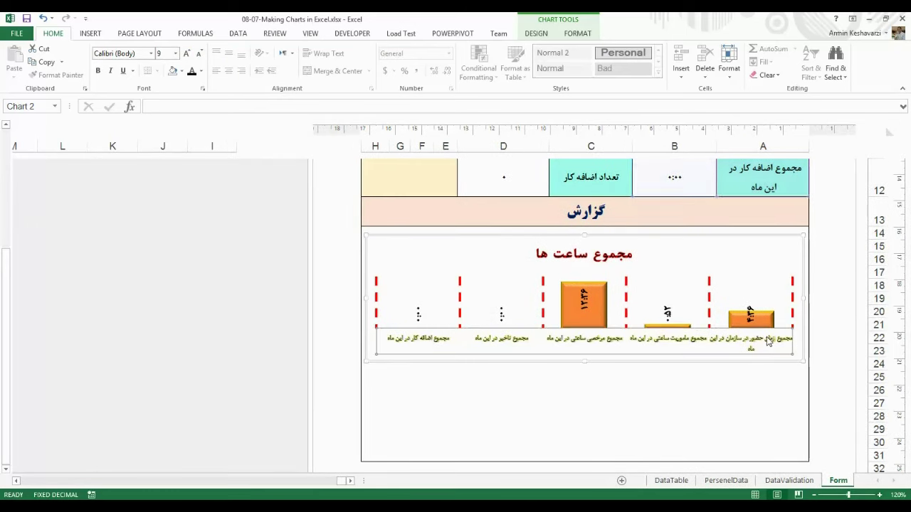
left_click(576, 35)
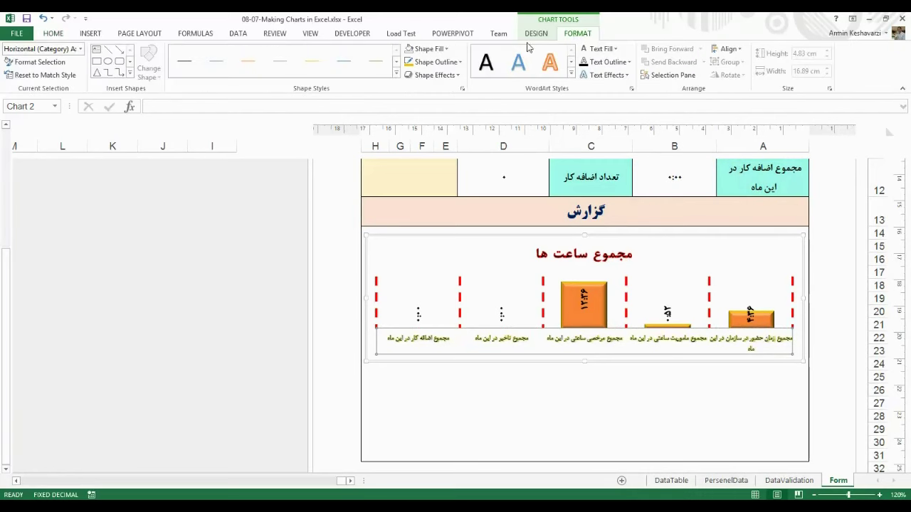
left_click(626, 75)
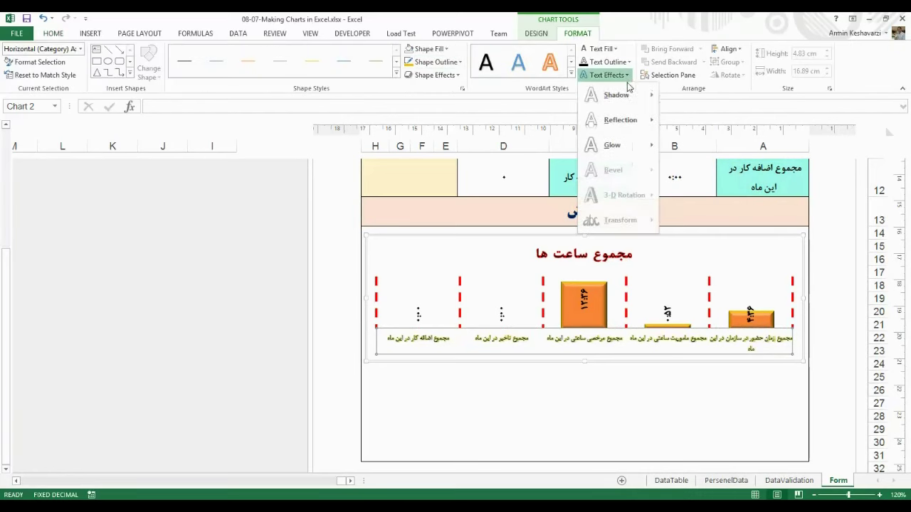
mouse_move(619, 95)
left_click(676, 111)
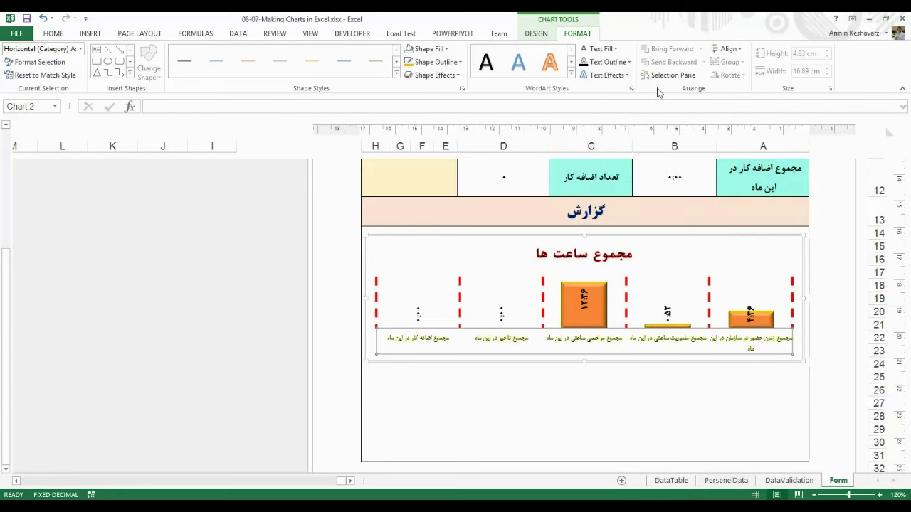
left_click(608, 74)
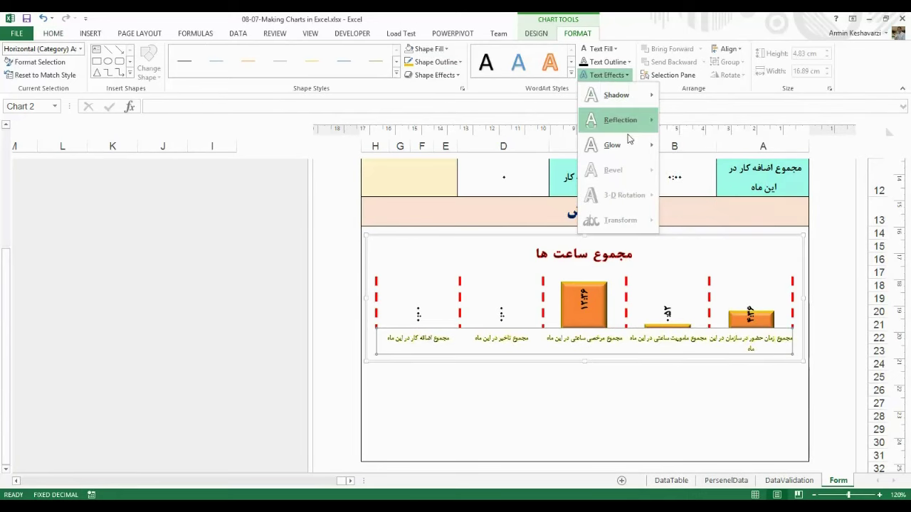
mouse_move(634, 145)
left_click(679, 156)
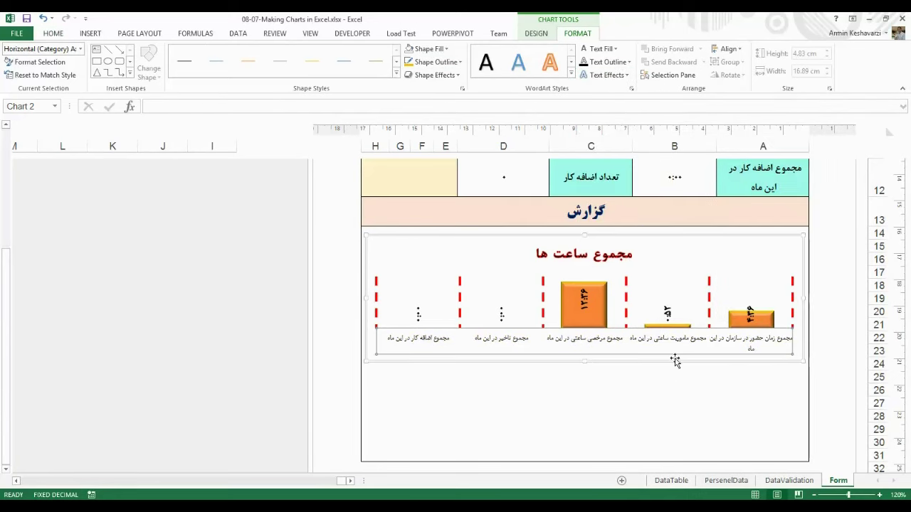
Set the chart title font to B Titr.
left_click(612, 250)
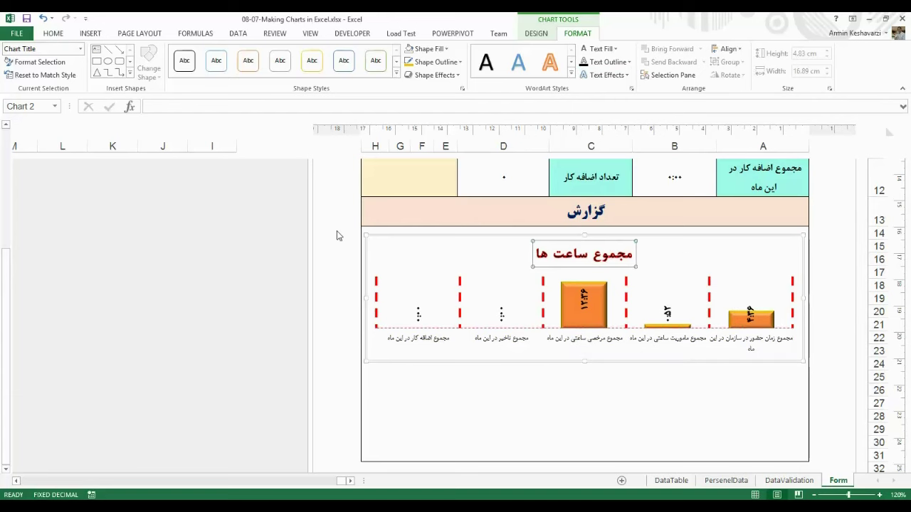
left_click(53, 34)
left_click(130, 51)
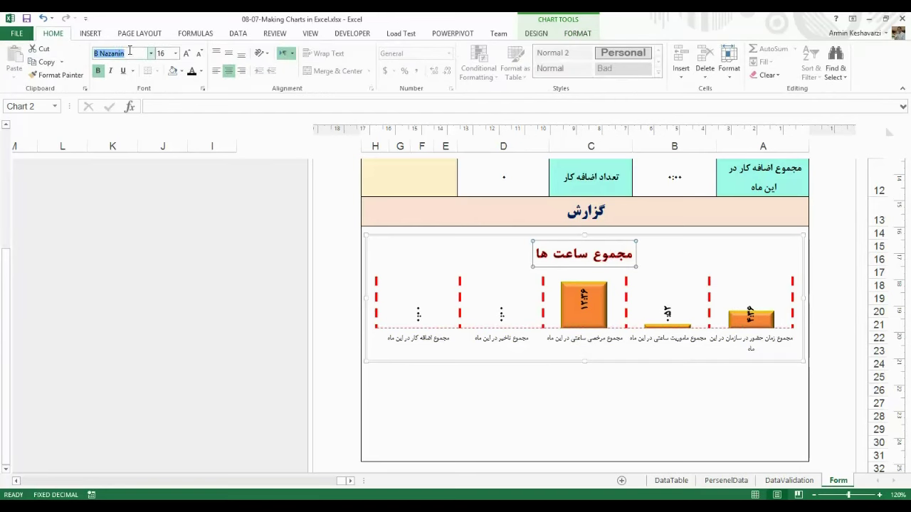
type("B Titr")
key("Return")
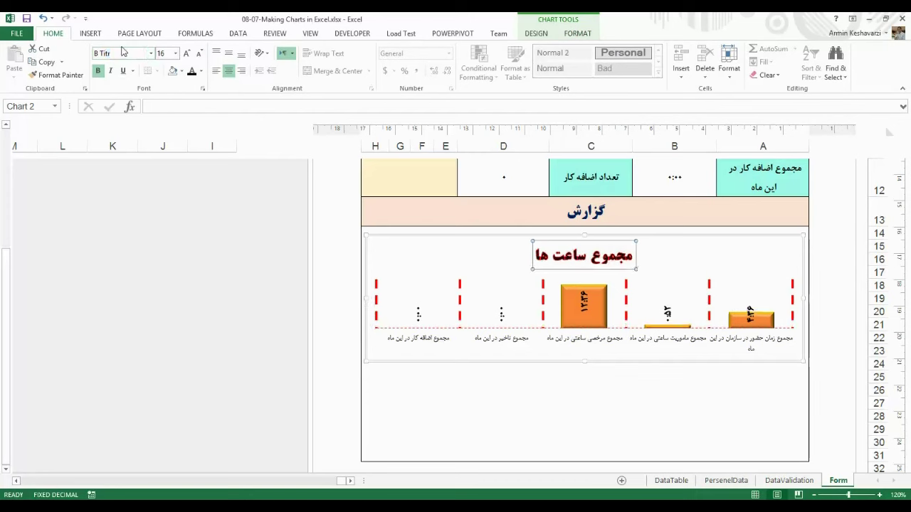
Make the category axis labels bold.
left_click(514, 346)
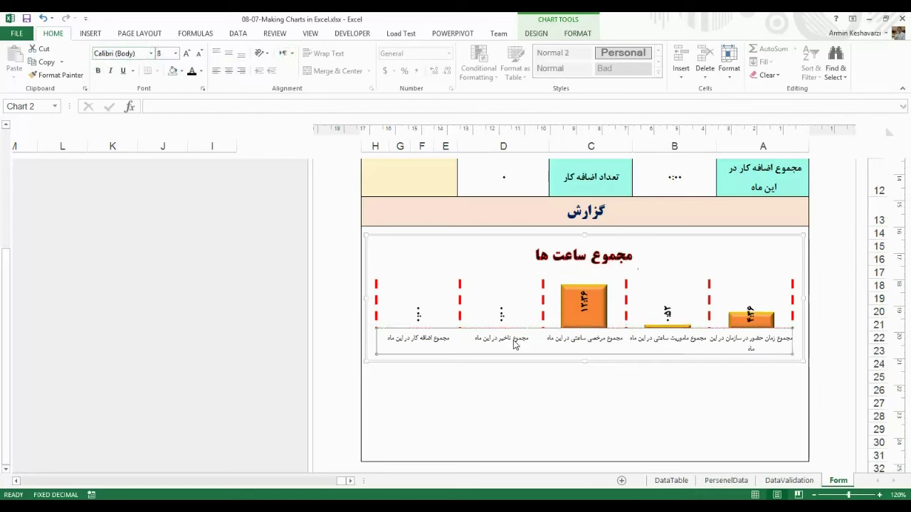
left_click(138, 54)
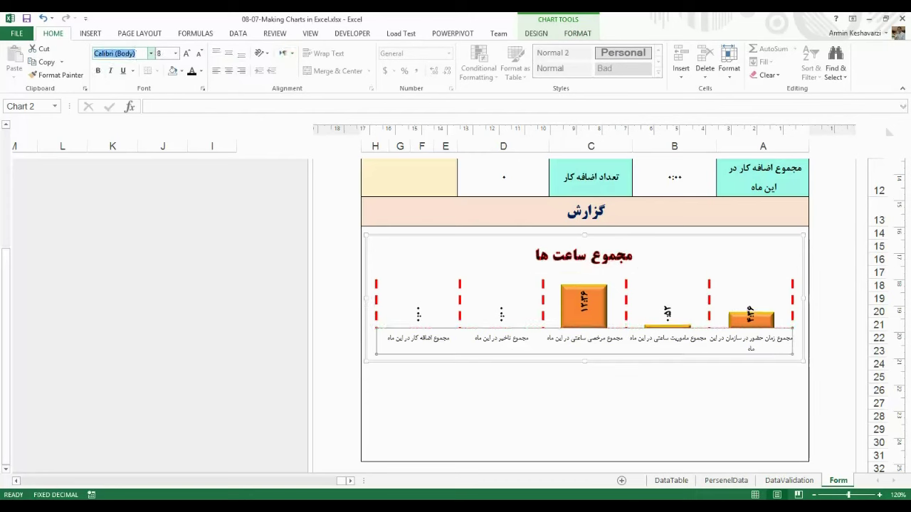
key("ctrl+b")
left_click(620, 361)
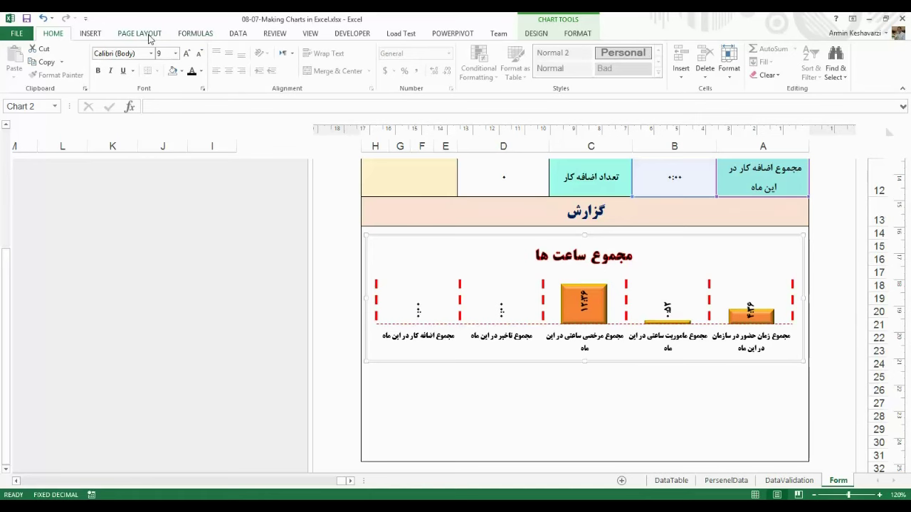
Look over the available area chart types, then dismiss the list.
left_click(101, 35)
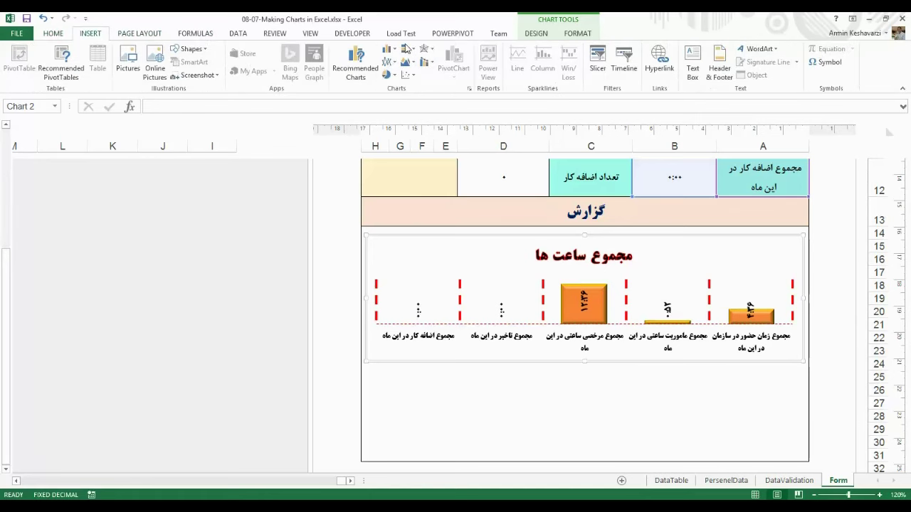
left_click(425, 65)
mouse_move(407, 64)
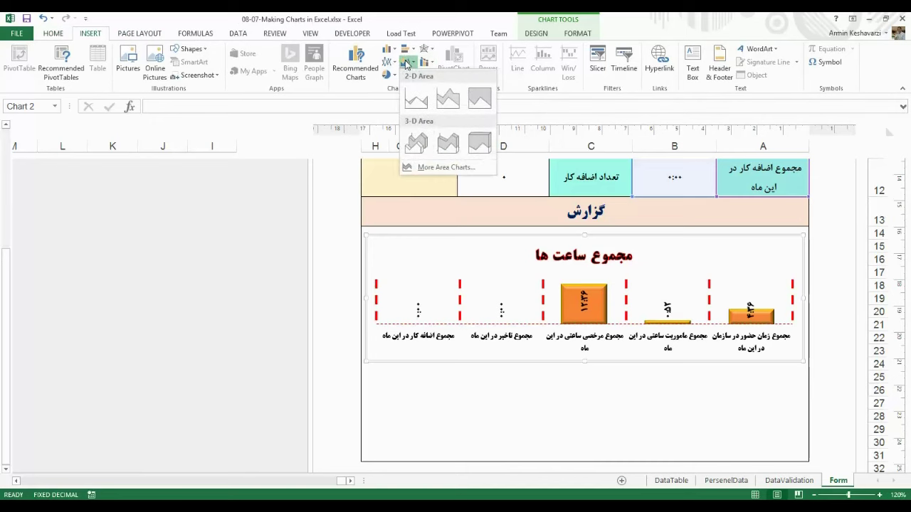
left_click(550, 485)
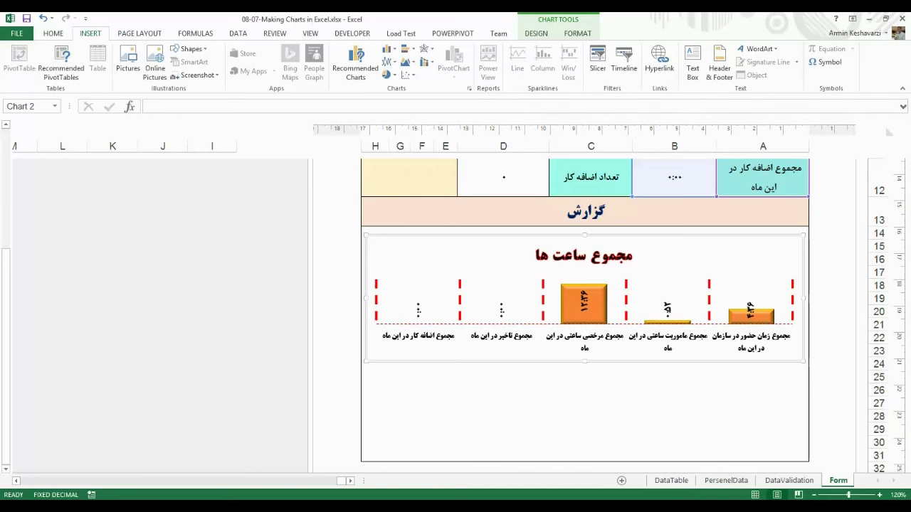
mouse_move(222, 511)
Switch to the Personnel-Management workbook's Charts sheet.
left_click(284, 456)
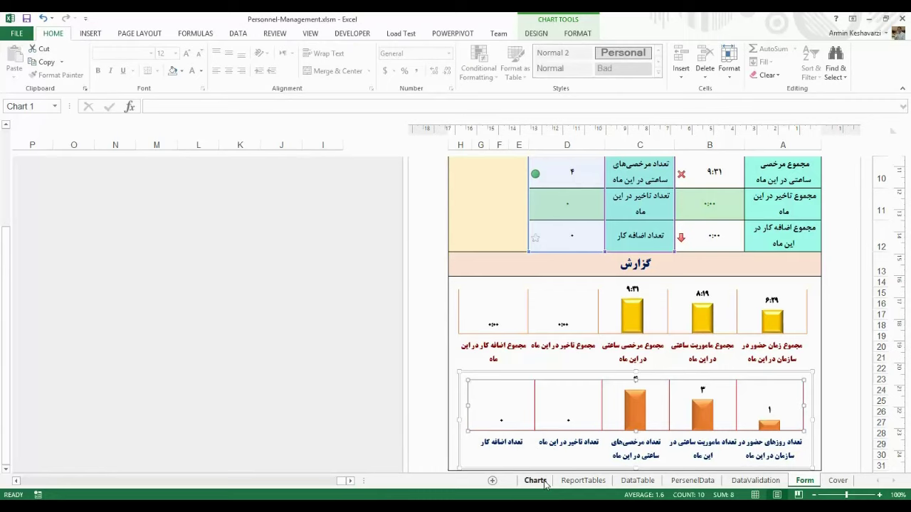
left_click(535, 480)
left_click_drag(3, 267, 3, 153)
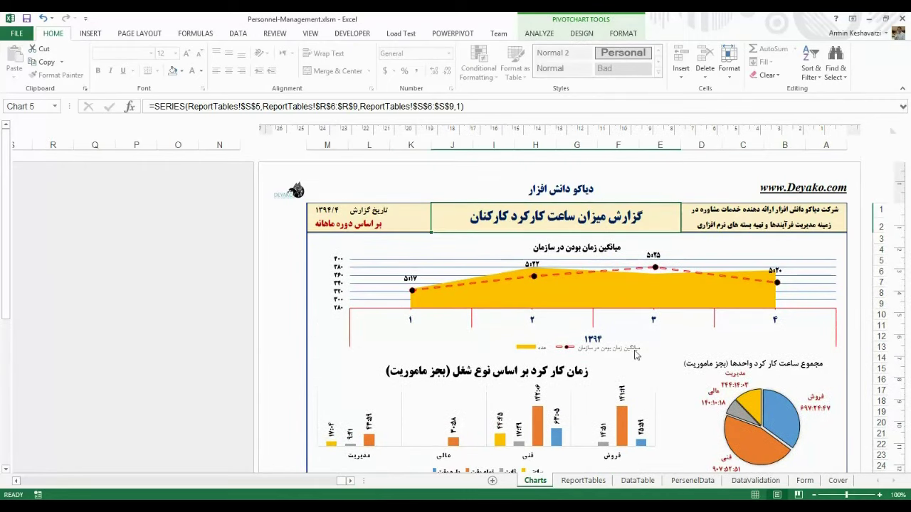
left_click_drag(3, 192, 3, 306)
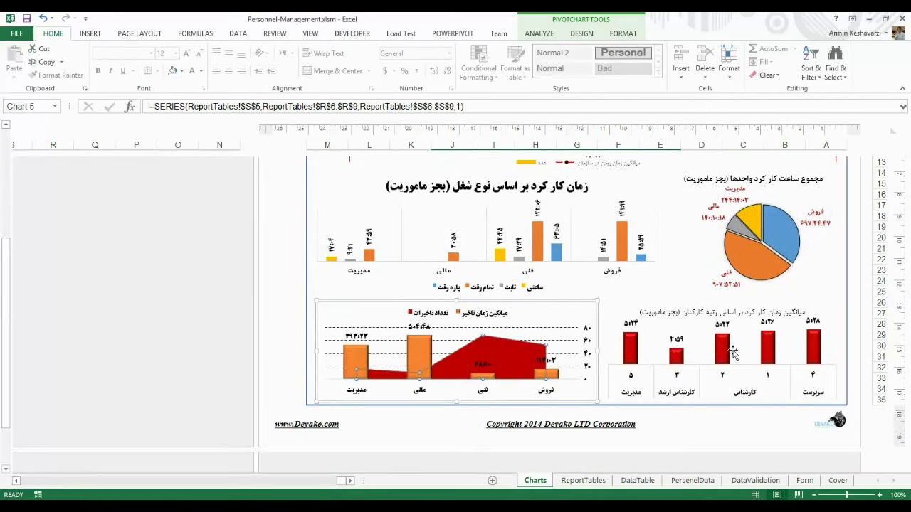
Select the job-type hours bar chart and its title.
left_click(729, 313)
left_click(729, 313)
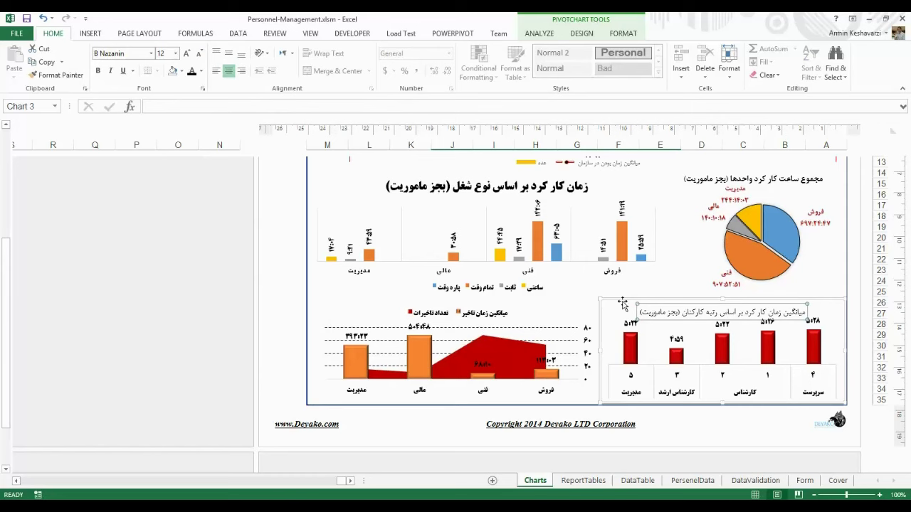
left_click(623, 304)
left_click(599, 269)
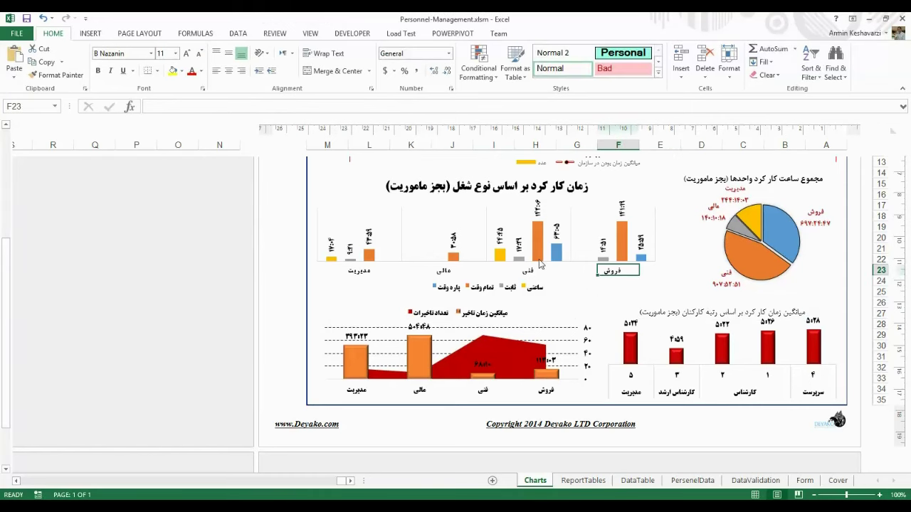
left_click(435, 239)
left_click(448, 176)
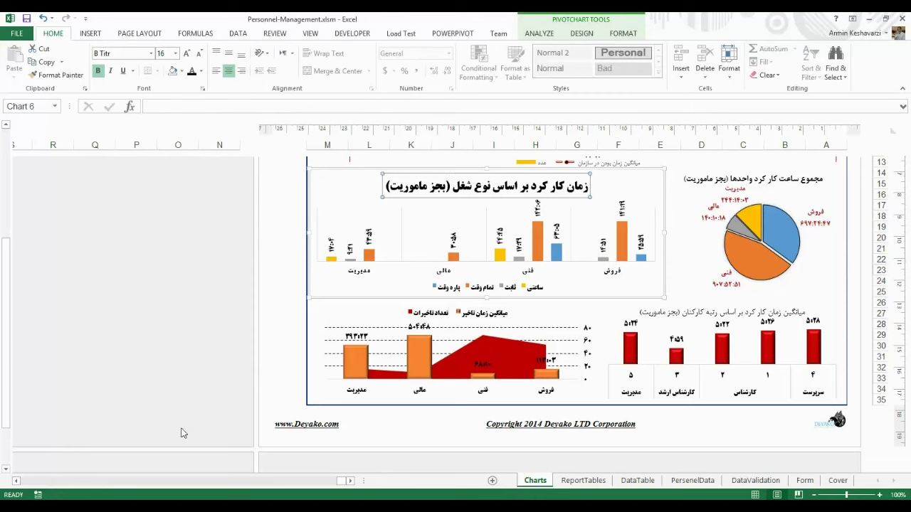
left_click(207, 427)
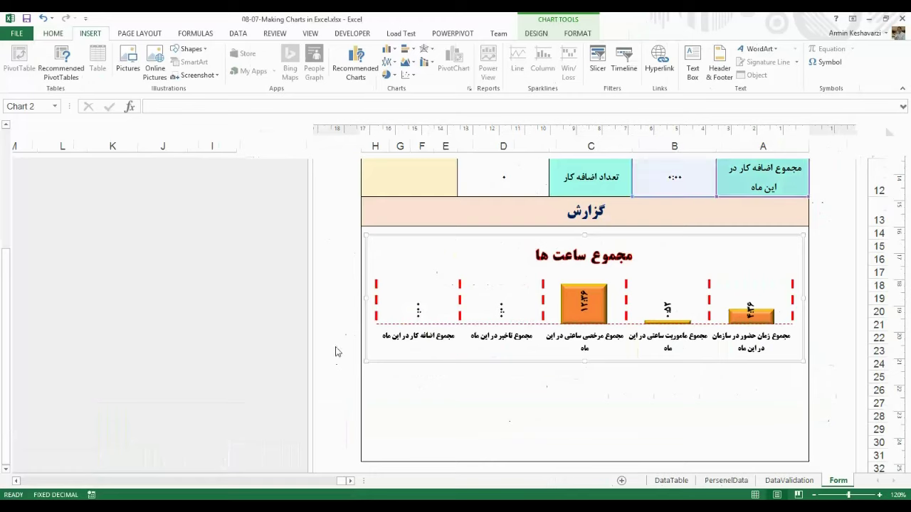
left_click_drag(2, 290, 3, 181)
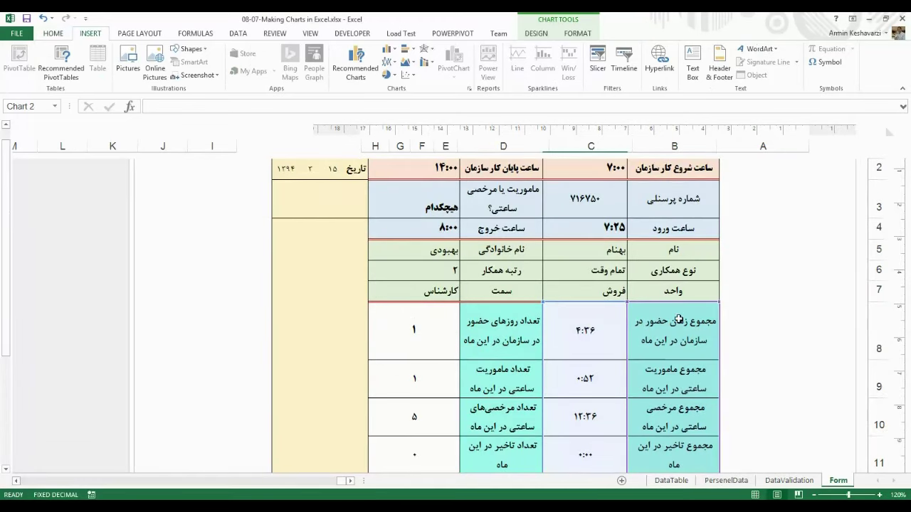
left_click_drag(3, 208, 3, 306)
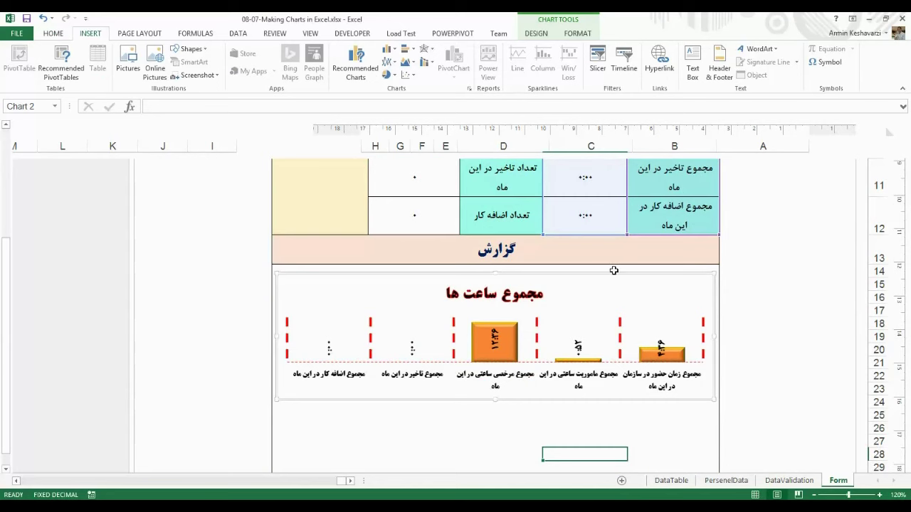
mouse_move(3, 263)
left_mouse_down()
mouse_move(3, 208)
mouse_move(3, 274)
left_mouse_up()
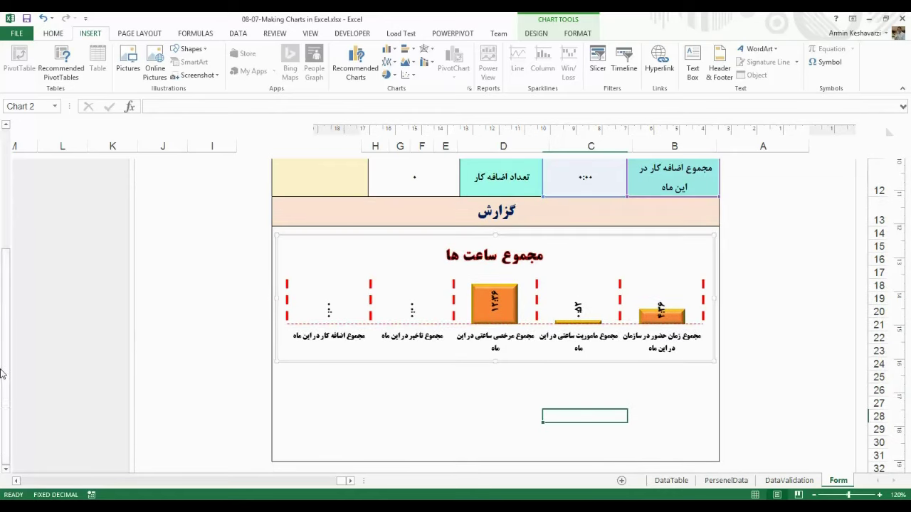
mouse_move(224, 495)
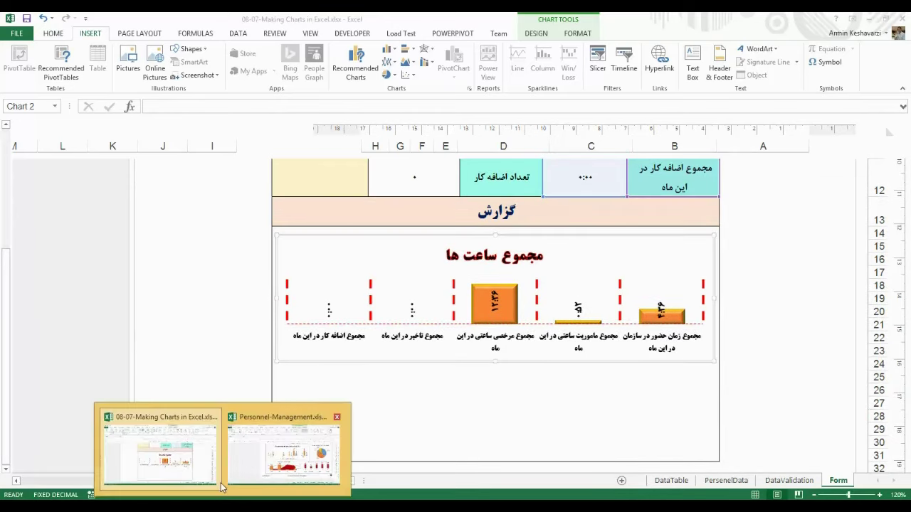
left_click(227, 461)
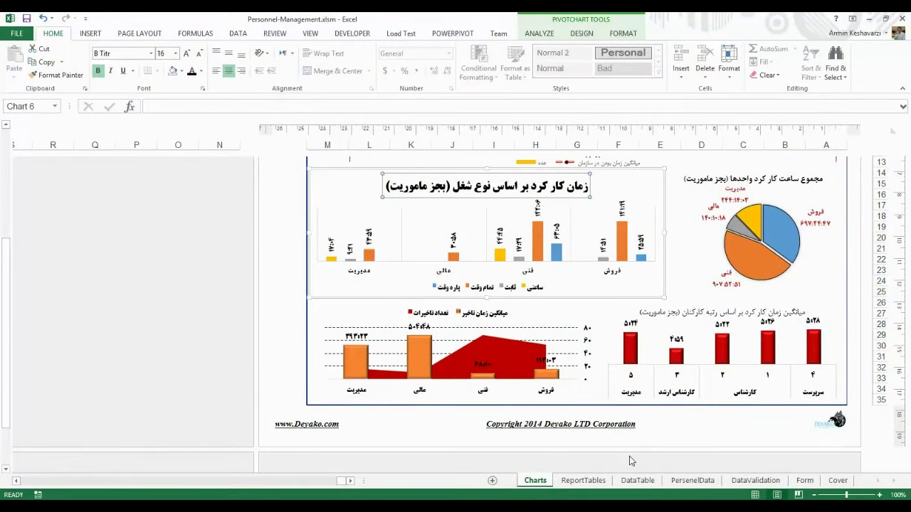
left_click(583, 481)
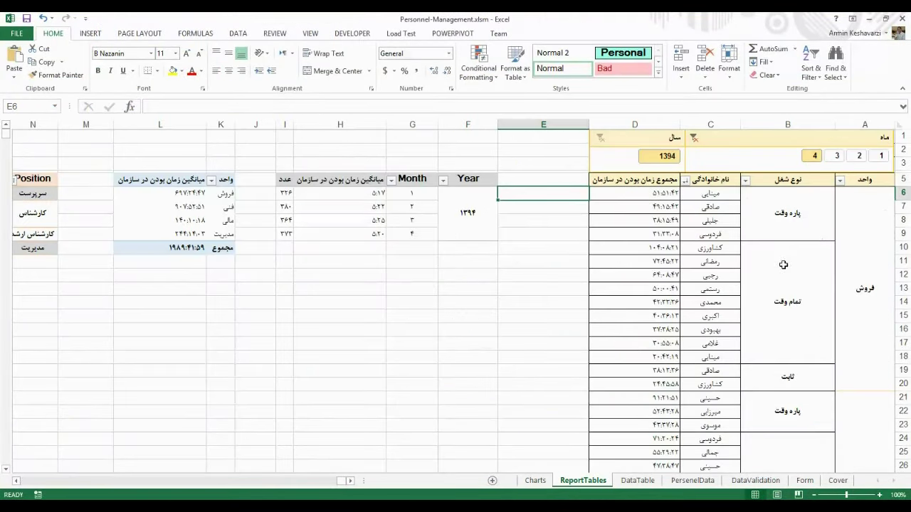
left_click(638, 481)
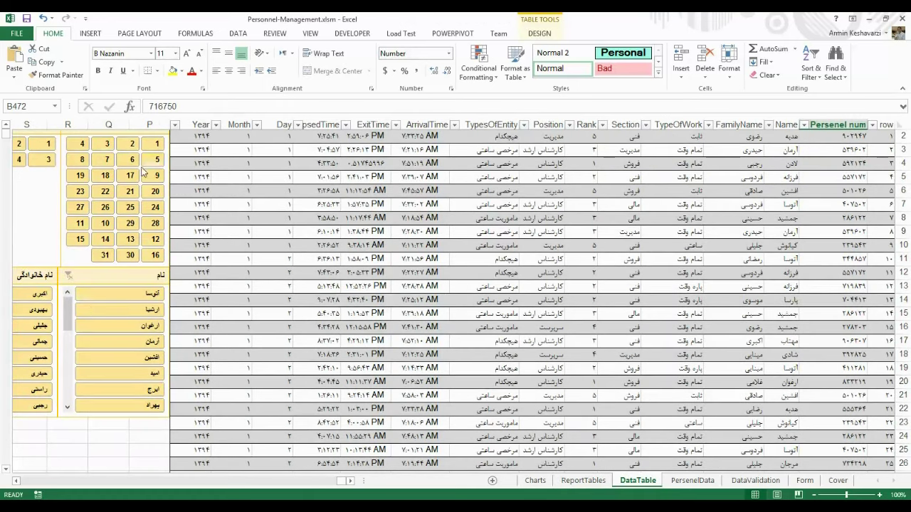
left_click(40, 162)
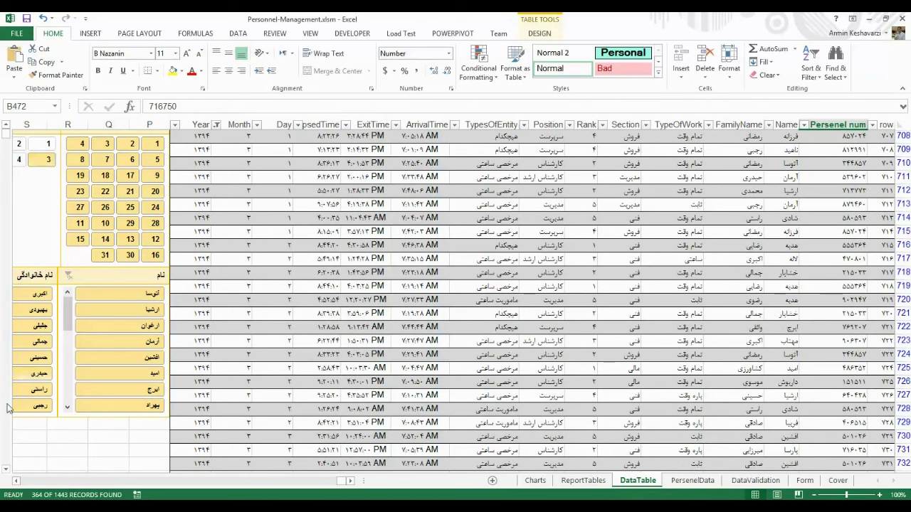
left_click(16, 481)
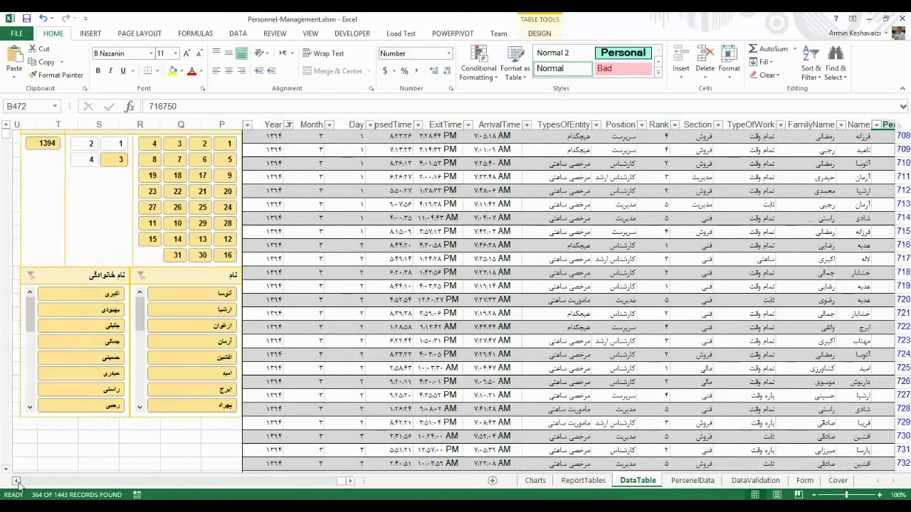
left_click_drag(5, 127, 6, 128)
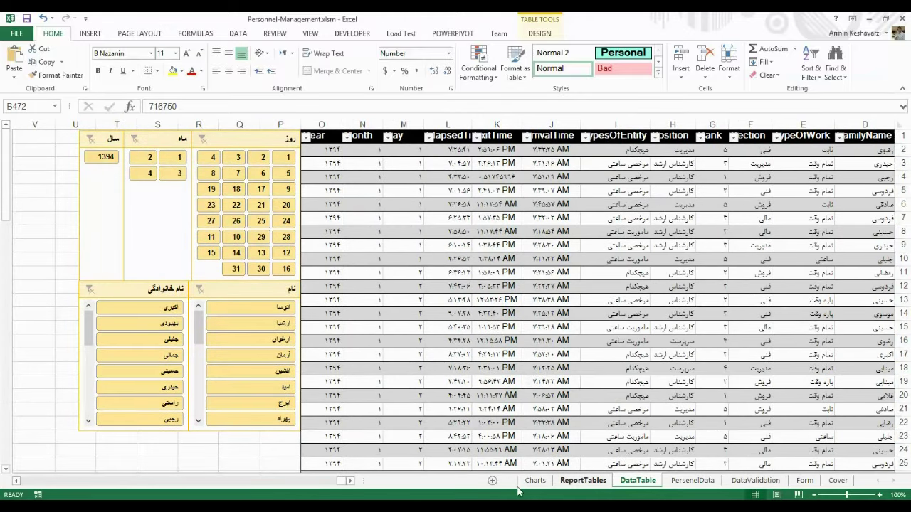
In the Making Charts workbook, select the monthly count cells in column D.
mouse_move(221, 511)
left_click(158, 455)
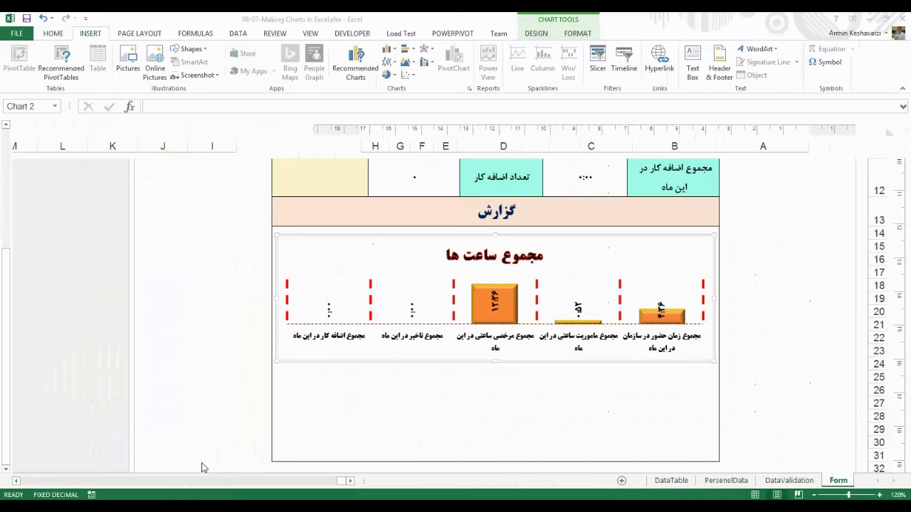
left_click_drag(5, 263, 6, 178)
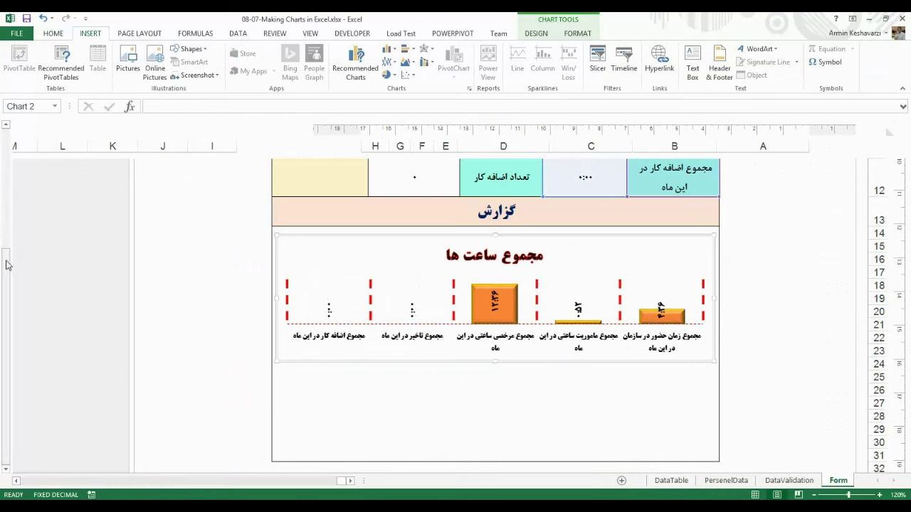
left_click_drag(615, 269, 577, 402)
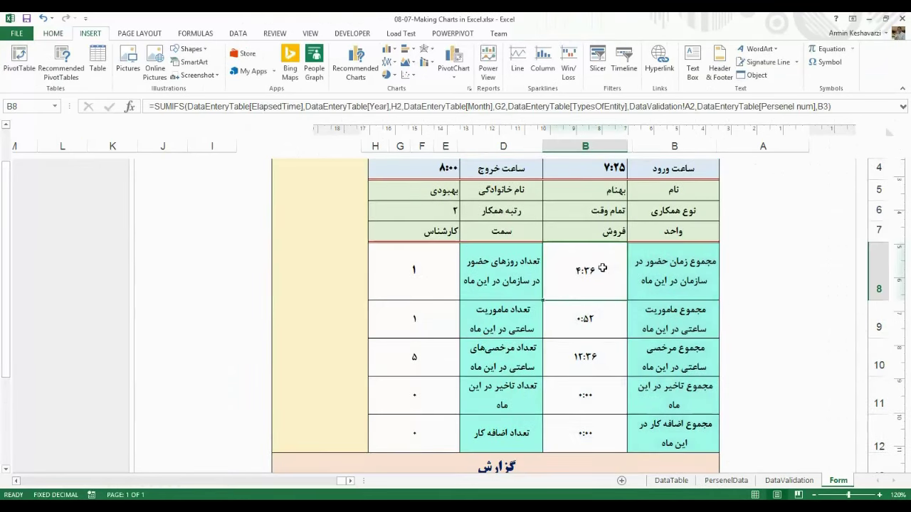
left_click_drag(416, 269, 413, 398)
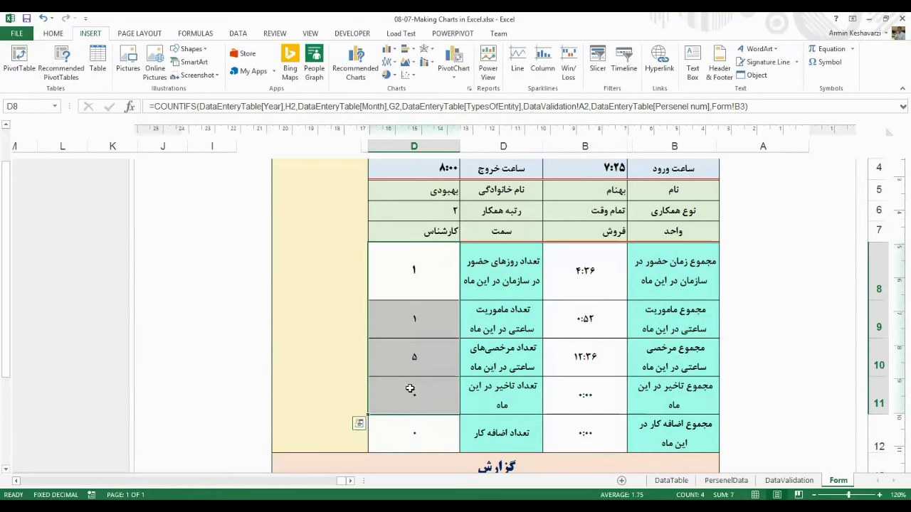
mouse_move(237, 477)
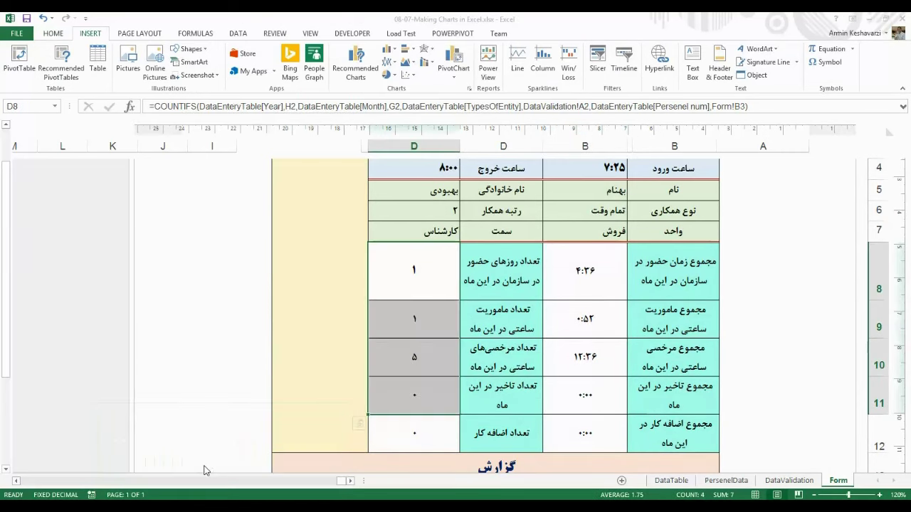
On Personnel-Management's Form sheet, inspect the B8 and B12 formulas, then select the column B totals and column D counts.
left_click(281, 450)
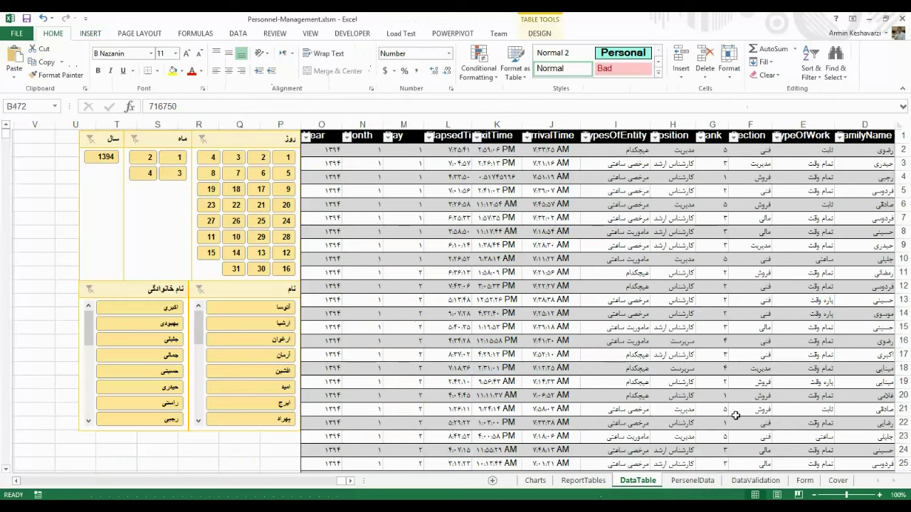
left_click(805, 481)
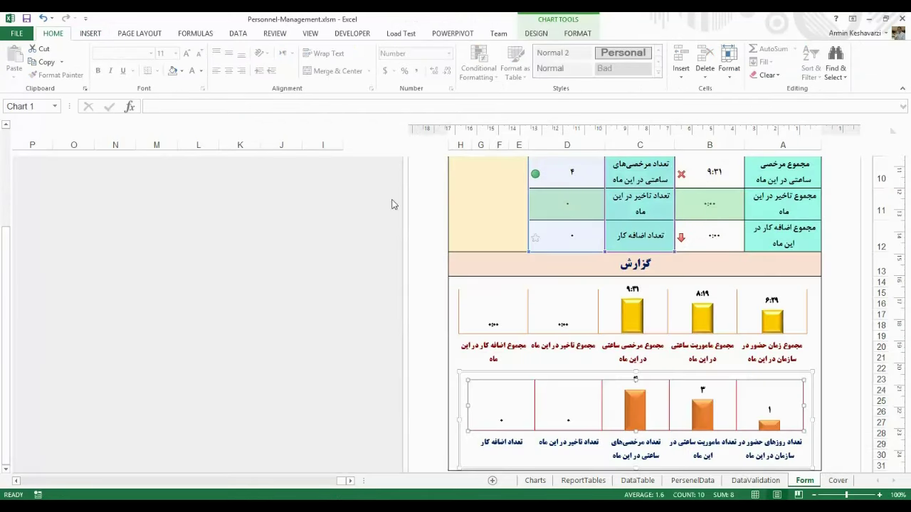
left_click_drag(10, 346, 9, 269)
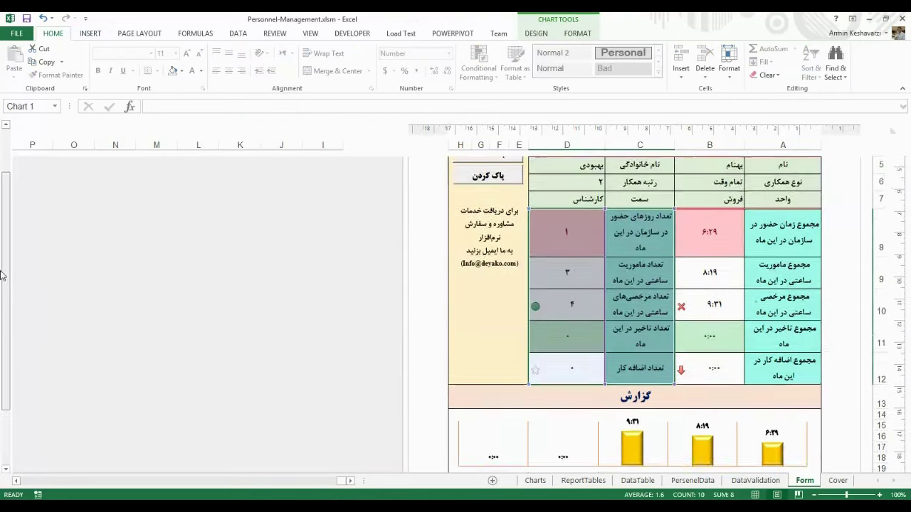
left_click(712, 285)
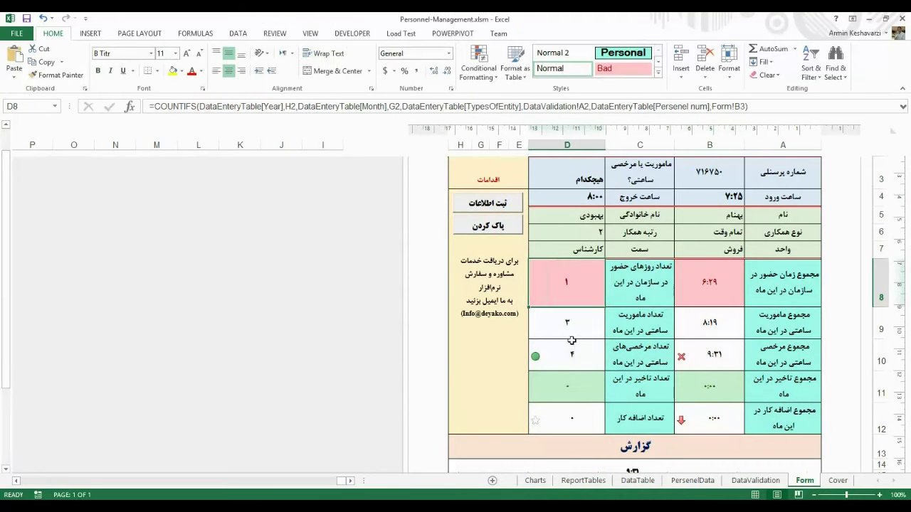
left_click(730, 422)
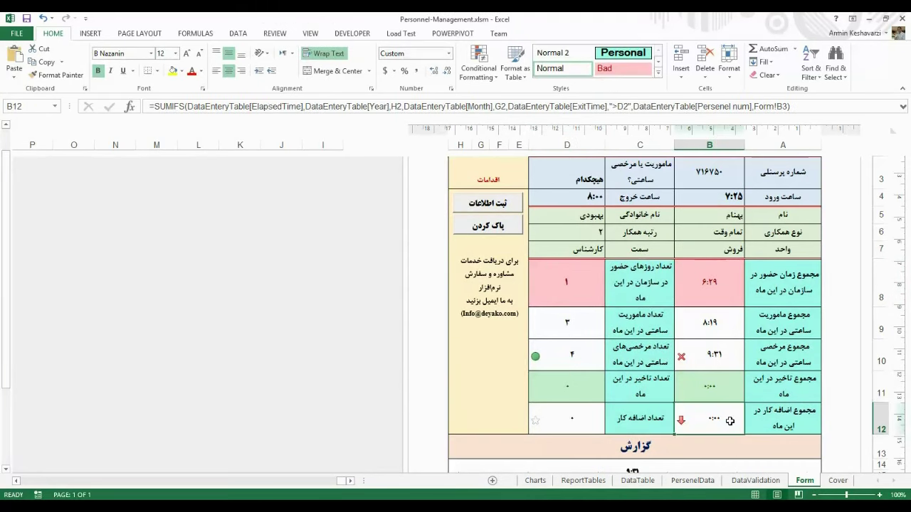
left_click_drag(725, 275, 719, 409)
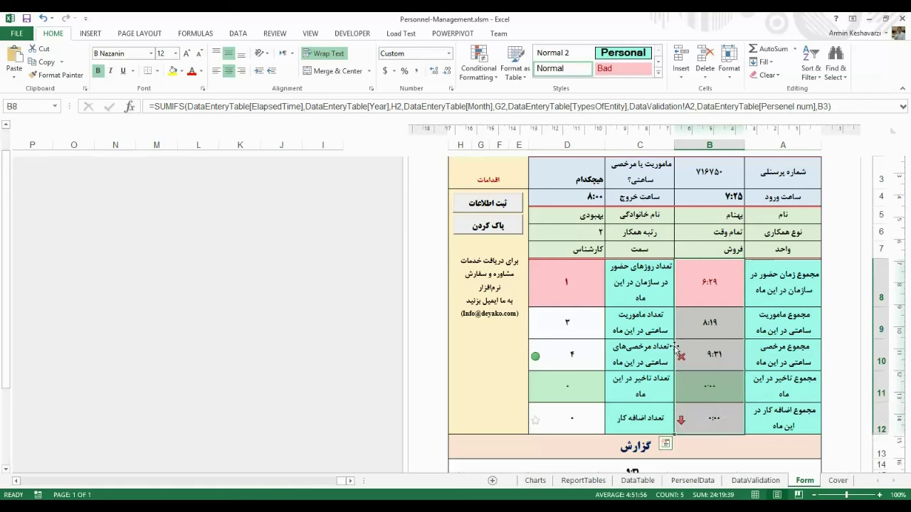
left_click_drag(564, 282, 553, 423)
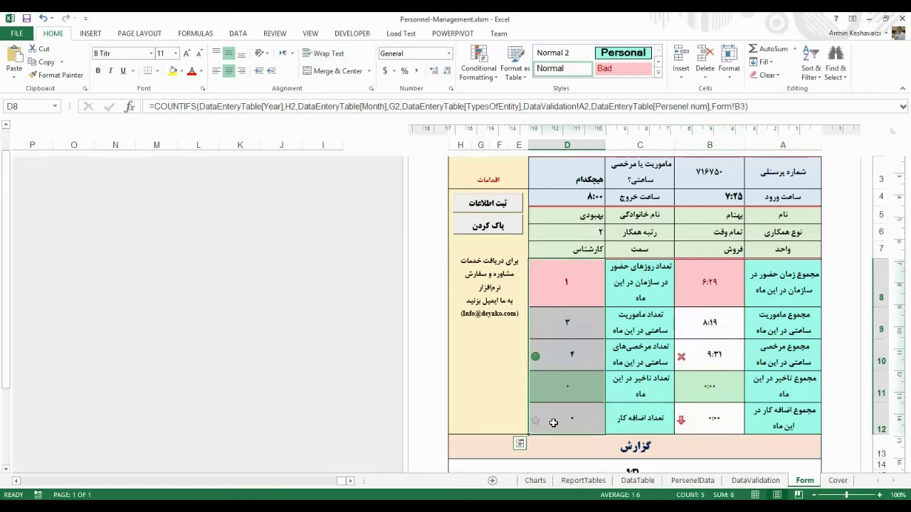